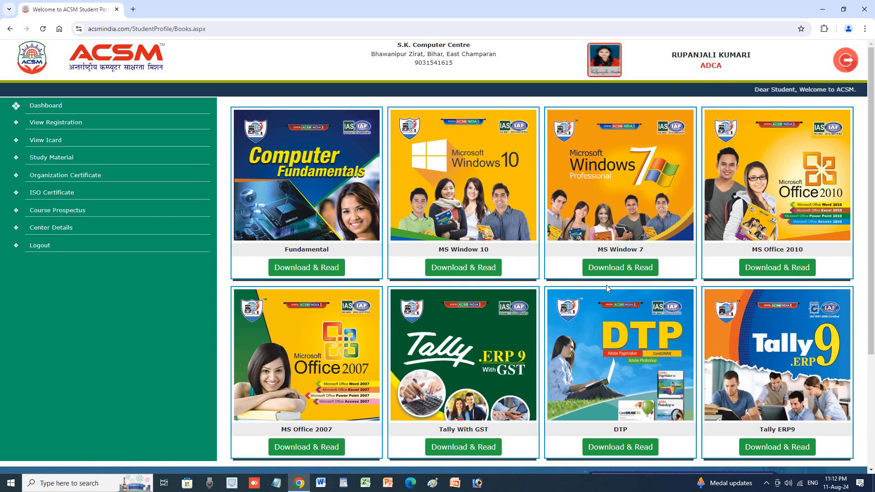
Open the DTP book for reading from the student portal and search its PDF for 34.
scroll(606, 285, down, 3)
click(615, 309)
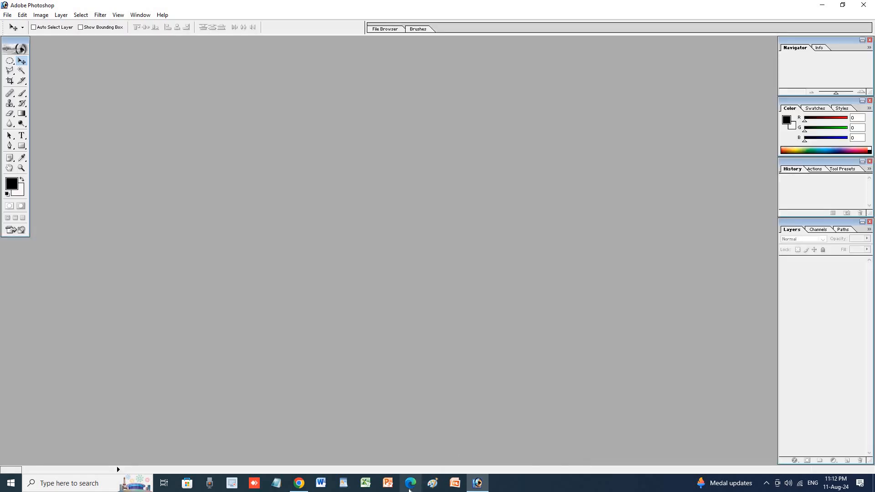
click(300, 486)
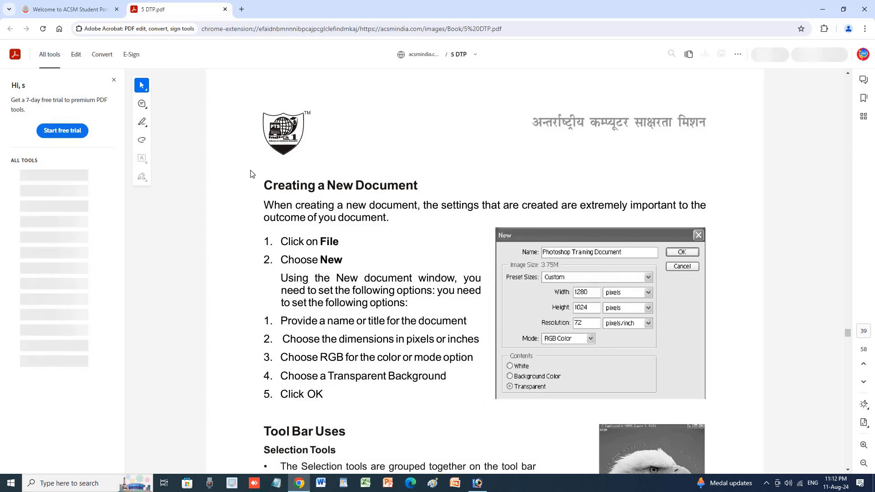
text(34)
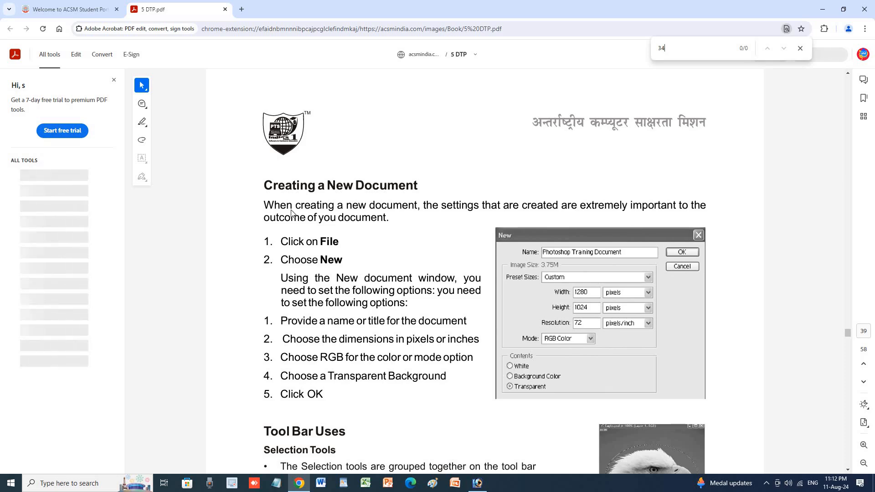
Examine the Marquee Tools section and the Tool Bar Overview page in the DTP book.
scroll(320, 306, down, 9)
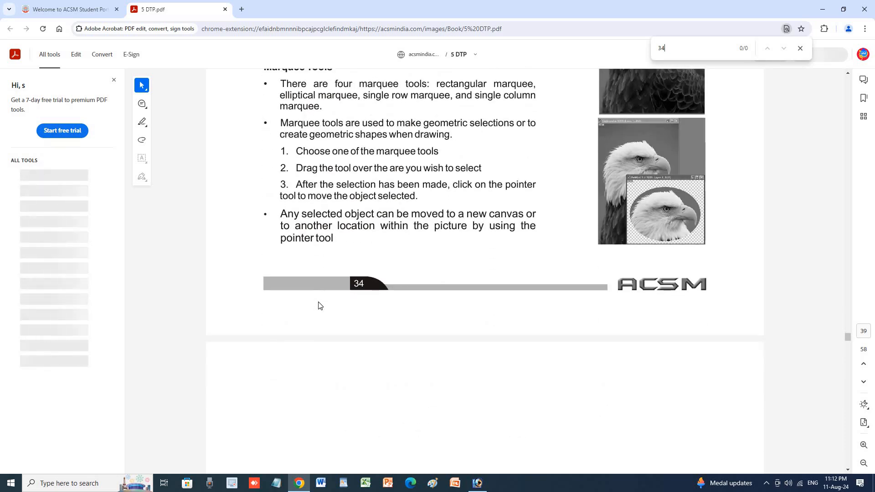
scroll(319, 305, up, 5)
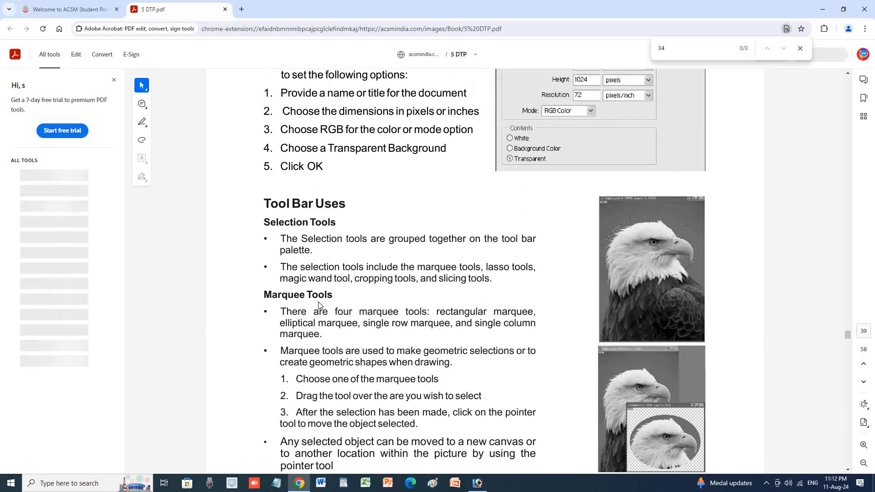
scroll(318, 301, up, 6)
scroll(320, 306, up, 5)
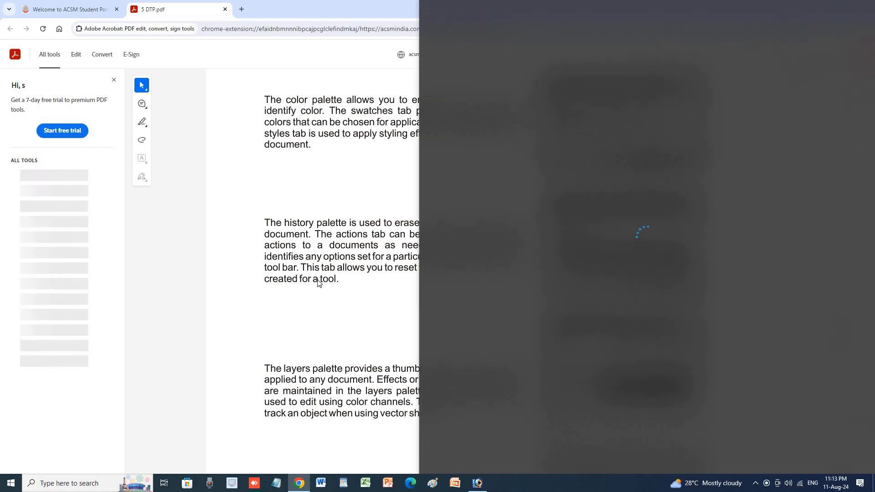
scroll(321, 281, up, 8)
scroll(318, 282, up, 15)
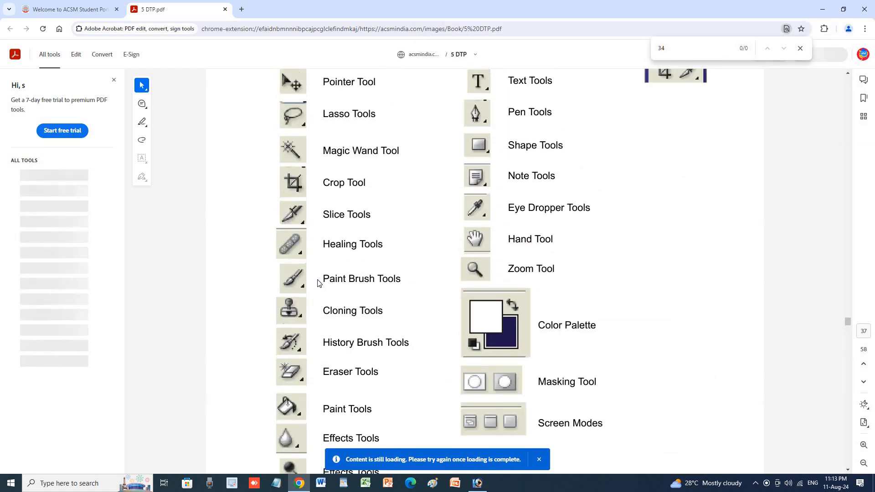
scroll(319, 281, up, 6)
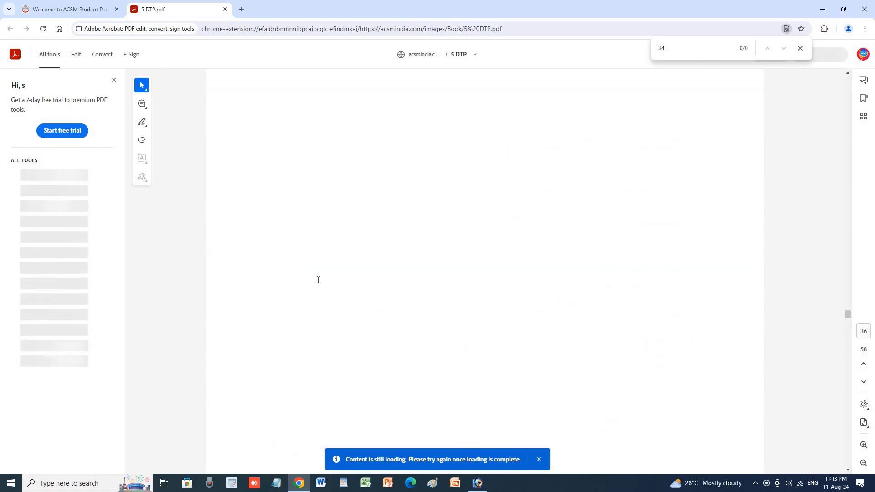
scroll(320, 283, down, 8)
scroll(424, 289, down, 3)
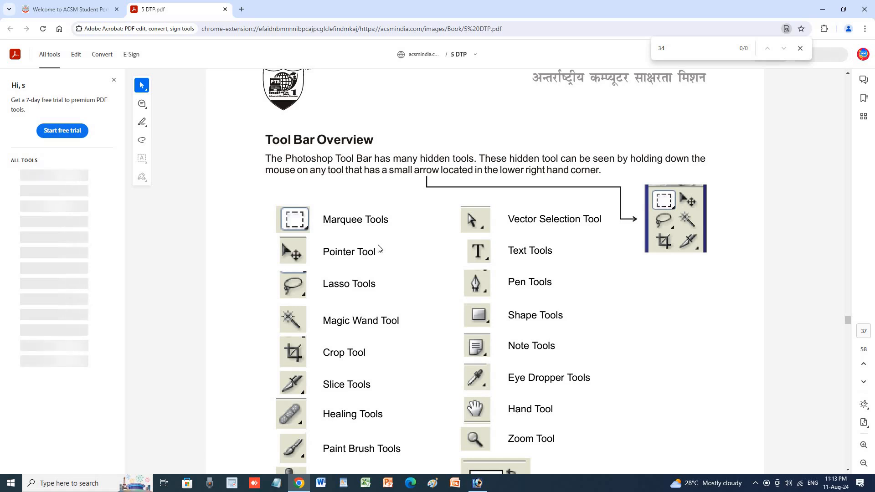
scroll(404, 313, down, 5)
scroll(401, 347, down, 4)
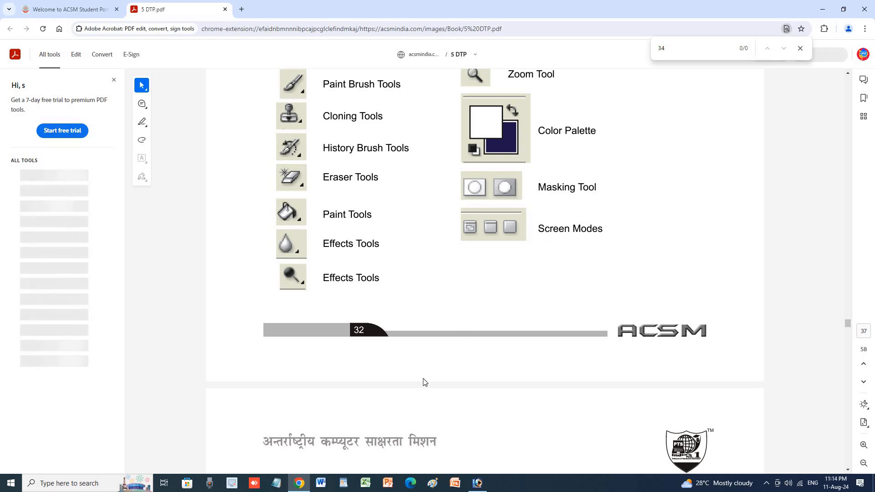
scroll(409, 349, up, 6)
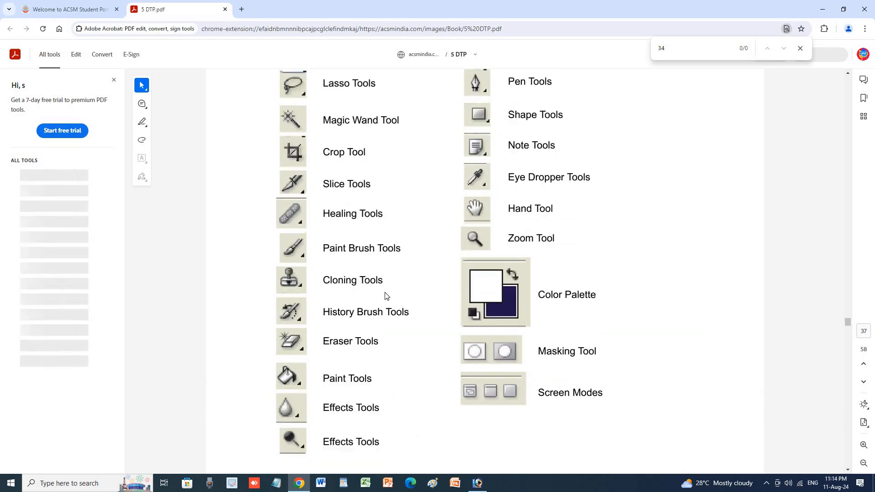
Switch to Adobe Photoshop.
click(478, 484)
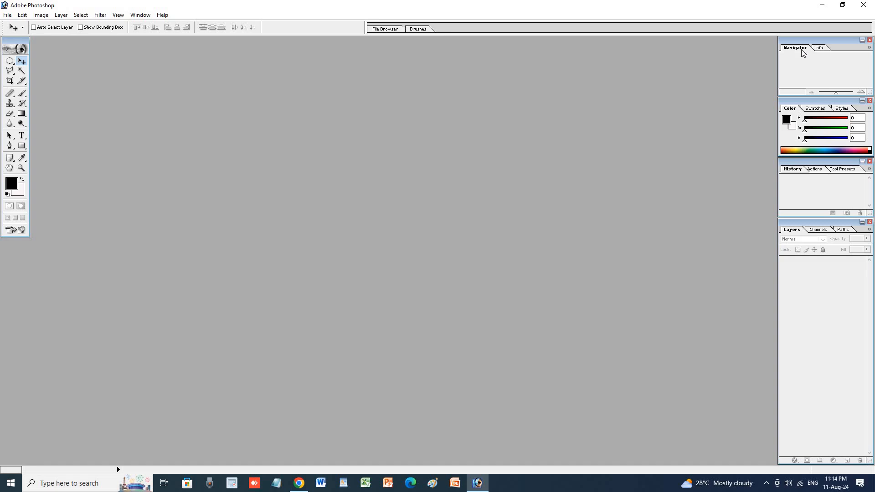
double_click(215, 99)
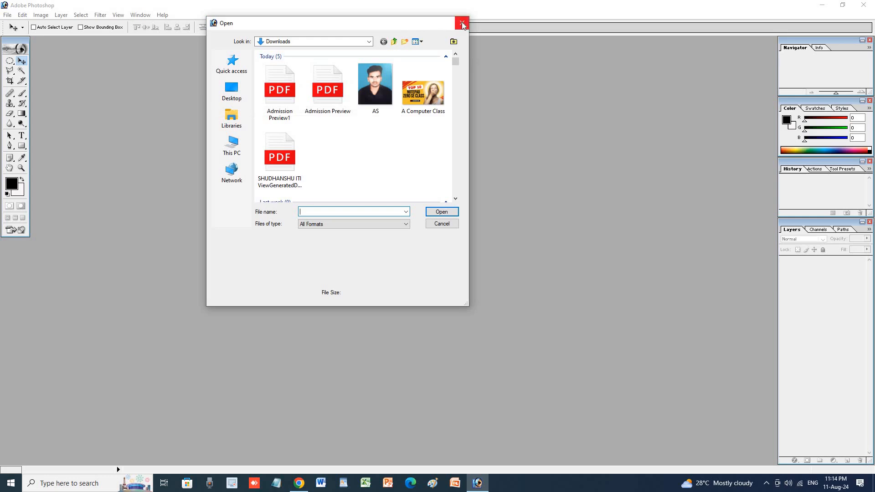
click(462, 24)
click(7, 14)
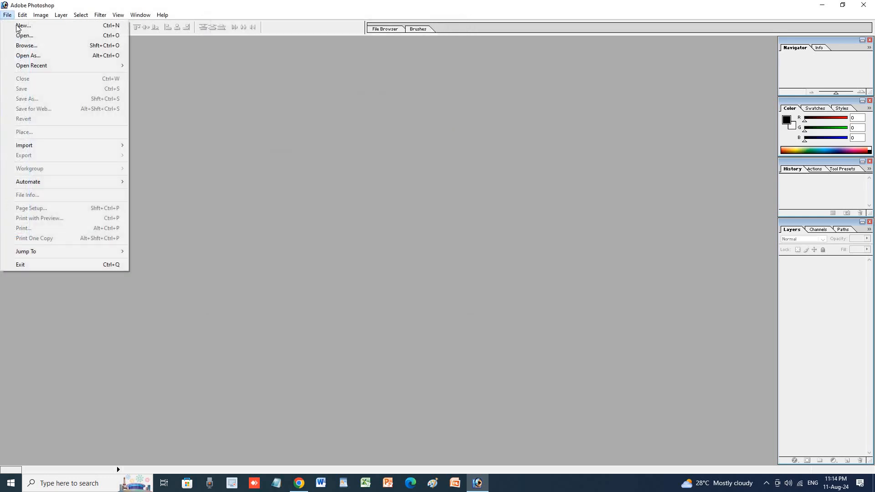
click(19, 33)
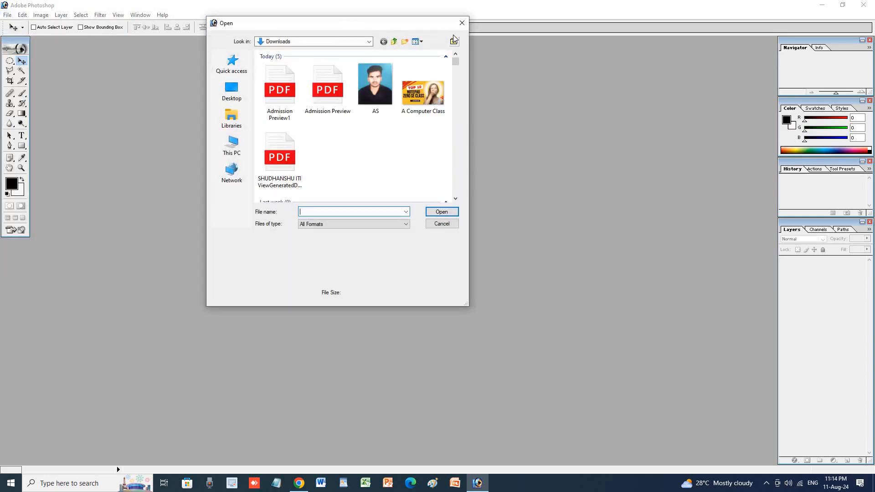
click(462, 23)
double_click(371, 120)
click(461, 23)
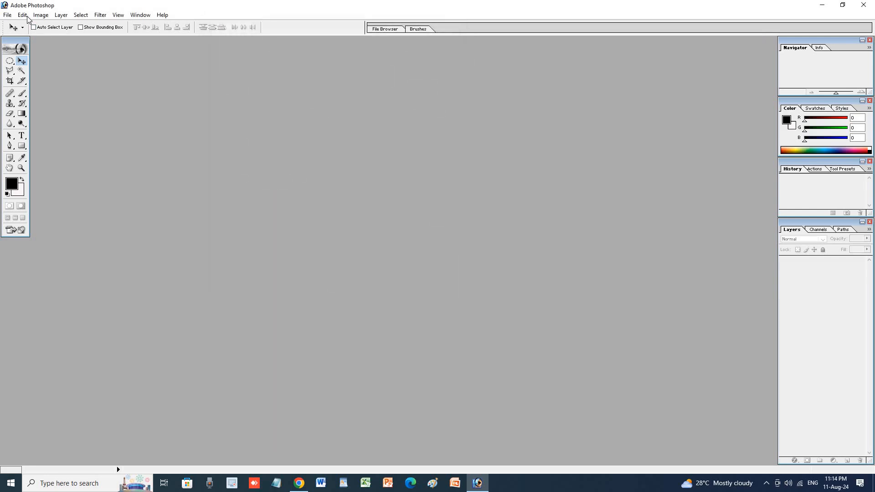
click(11, 15)
click(19, 33)
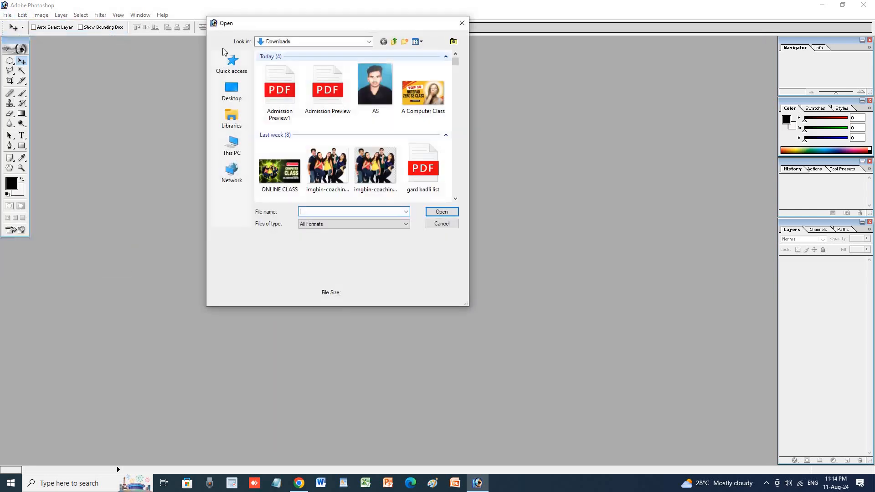
click(463, 22)
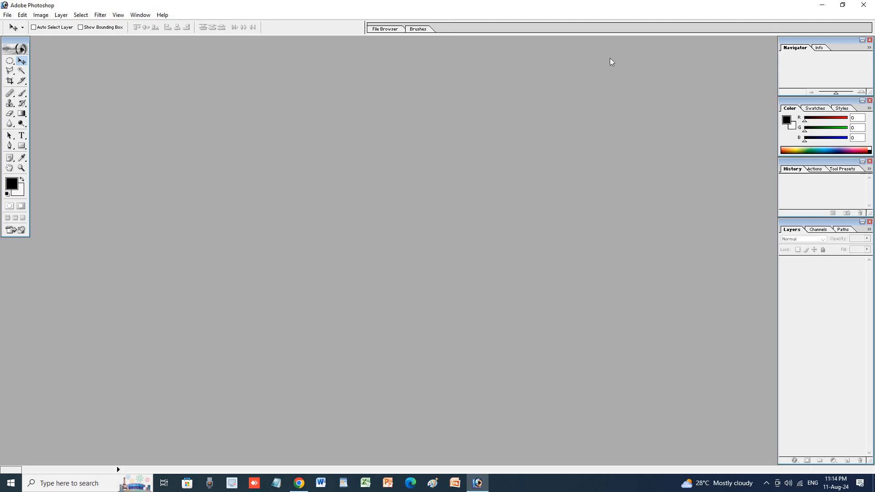
Open the image shiw-removebg-preview from the Downloads folder and move its window to the middle of the workspace.
key(ctrl+o)
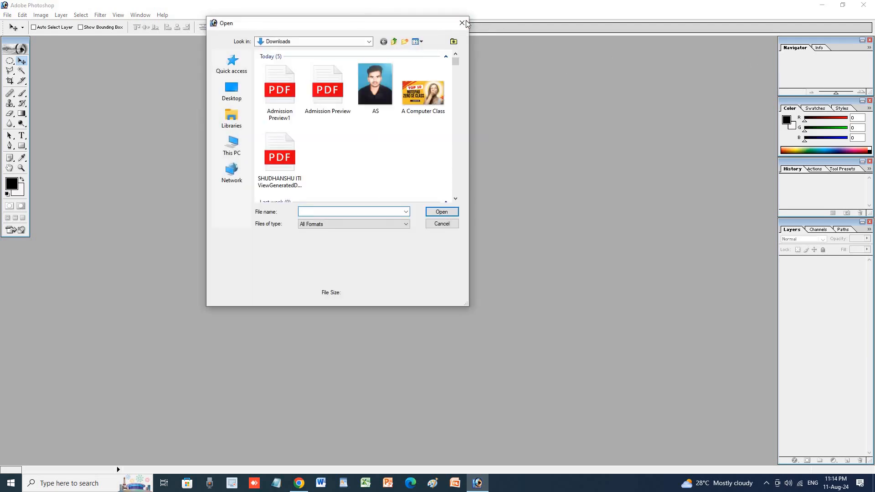
click(384, 70)
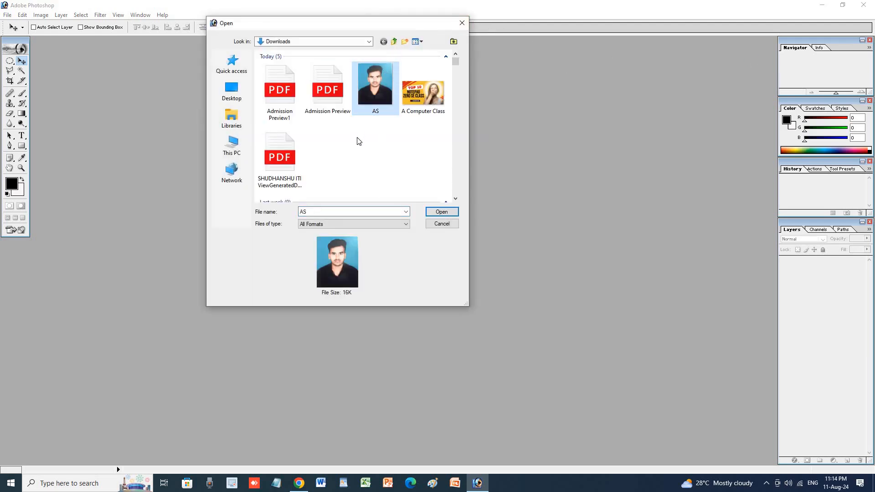
scroll(359, 144, down, 3)
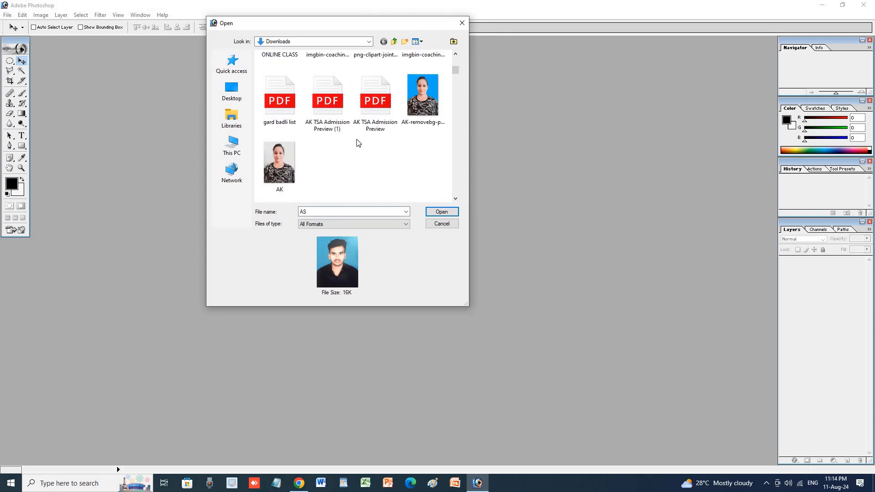
click(422, 96)
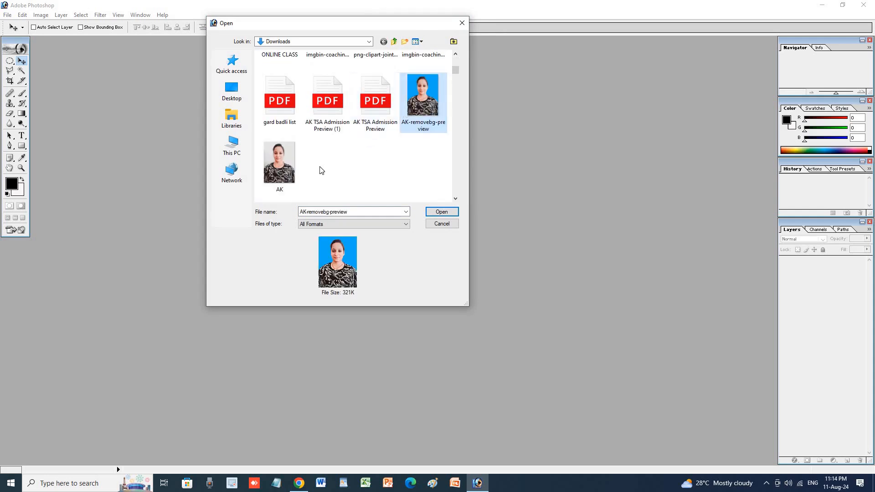
scroll(321, 171, down, 3)
scroll(320, 171, down, 6)
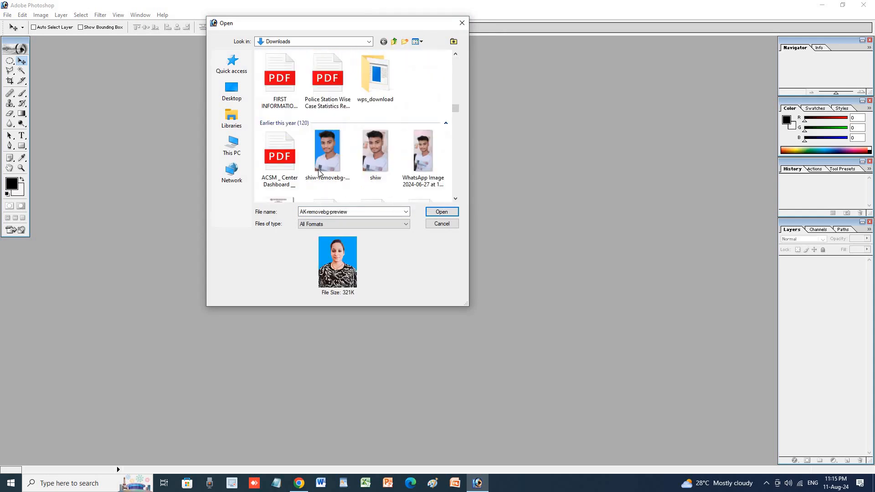
click(320, 172)
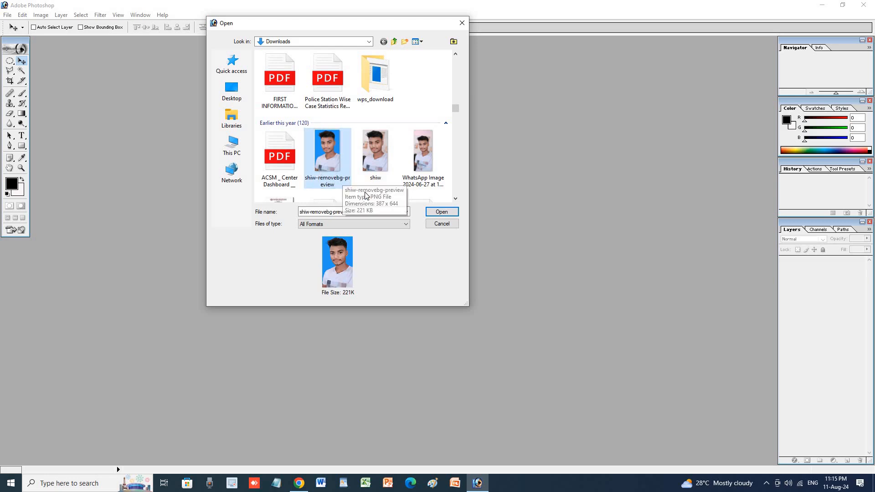
click(442, 212)
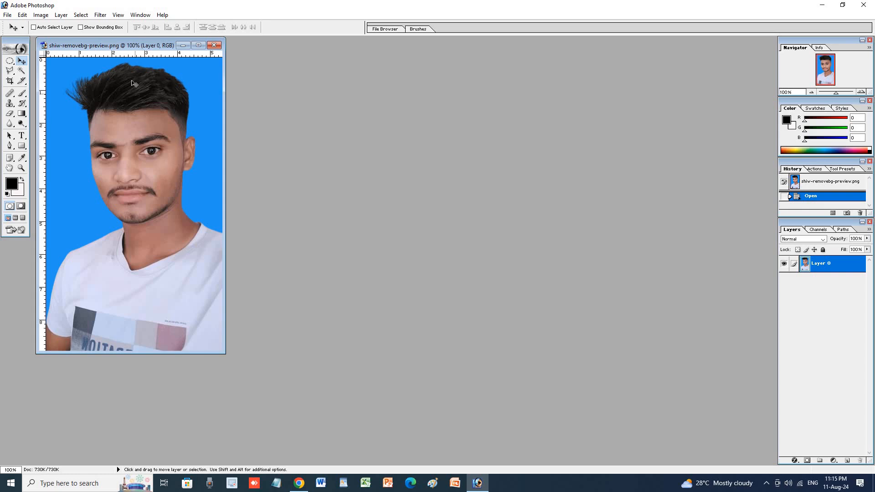
drag(98, 48, 399, 91)
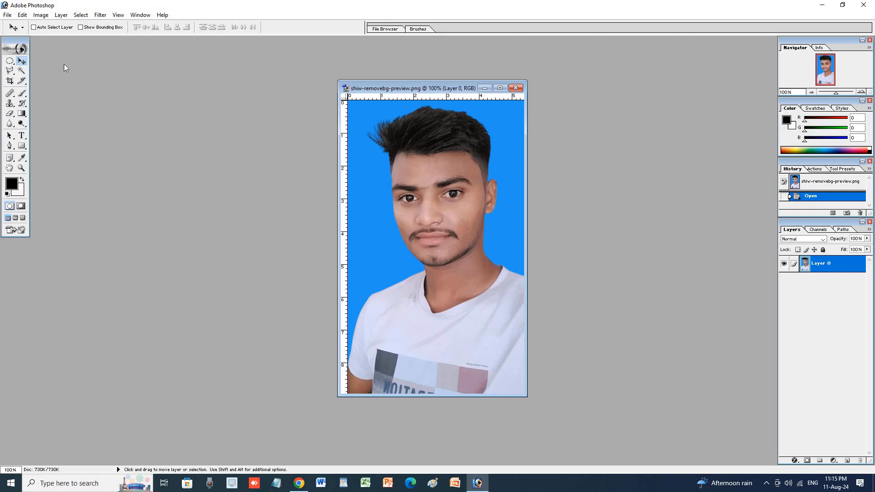
Draw a rectangular marquee selection around the man's face with the Rectangular Marquee Tool.
click(6, 62)
right_click(7, 62)
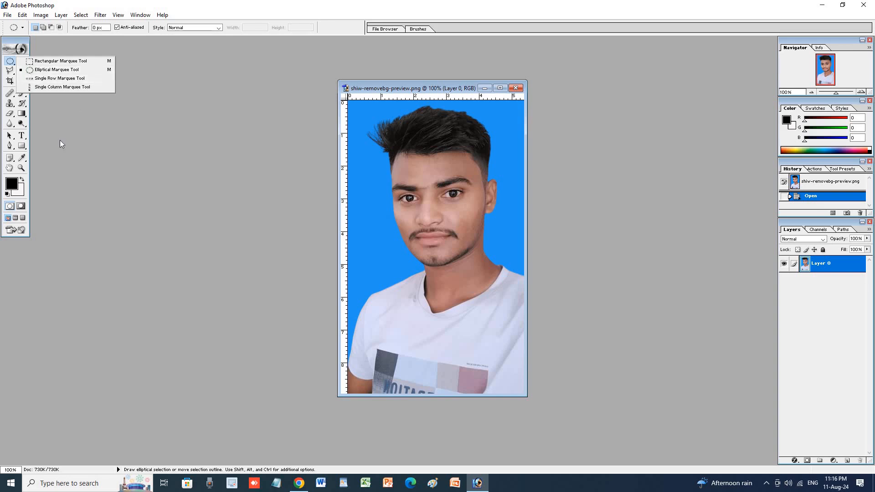
click(54, 61)
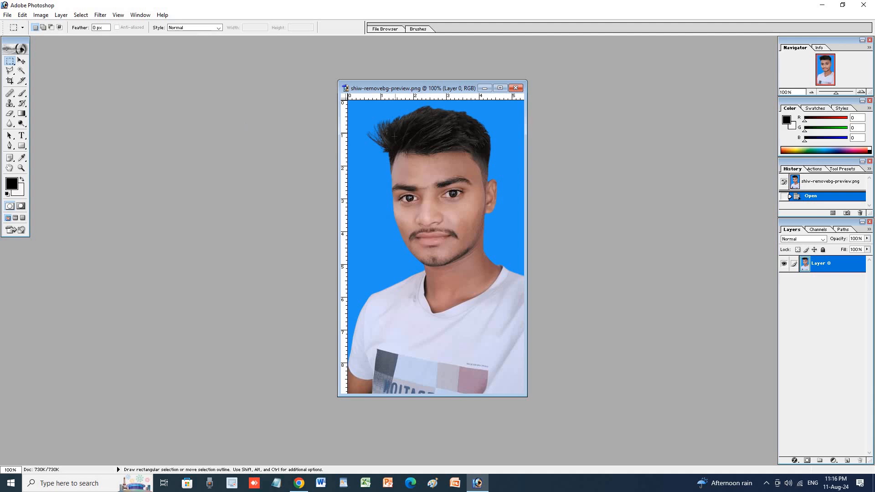
drag(416, 224, 484, 252)
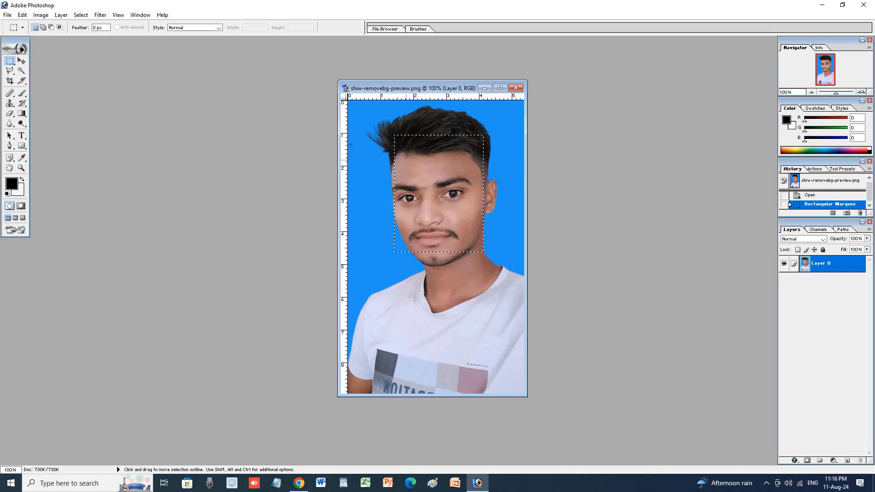
Draw a round selection over the lower face and neck with the Elliptical Marquee Tool, then deselect it.
drag(9, 61, 32, 70)
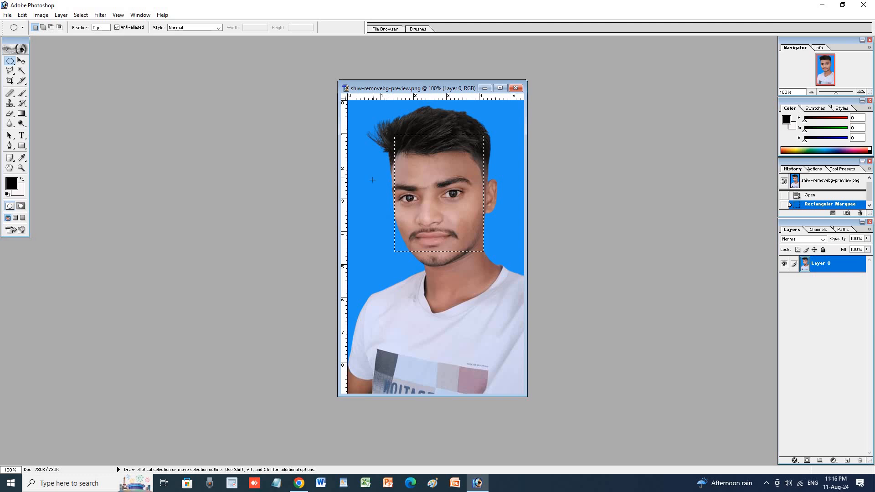
click(376, 288)
drag(372, 295, 476, 189)
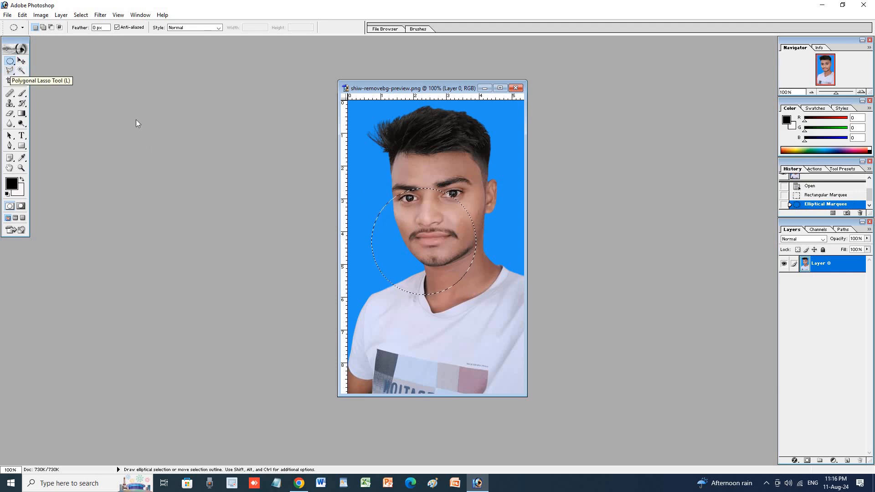
click(427, 225)
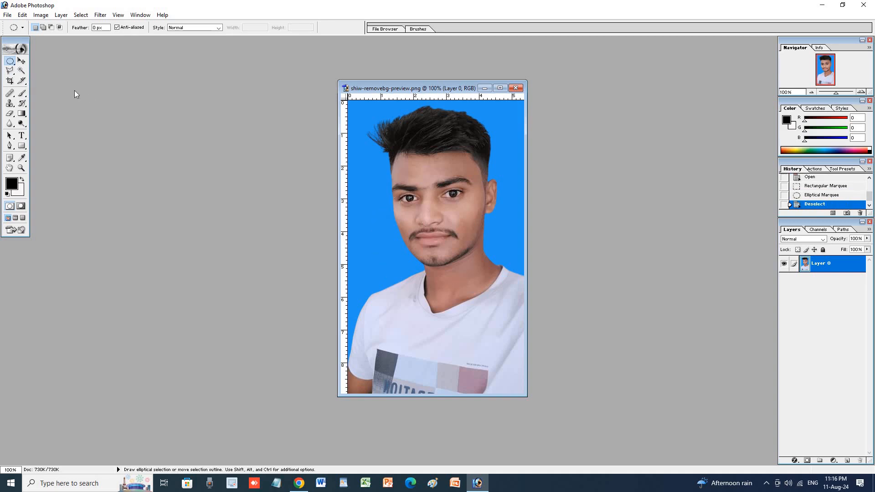
Activate the freehand Lasso Tool and maximize the portrait photo's window.
click(10, 71)
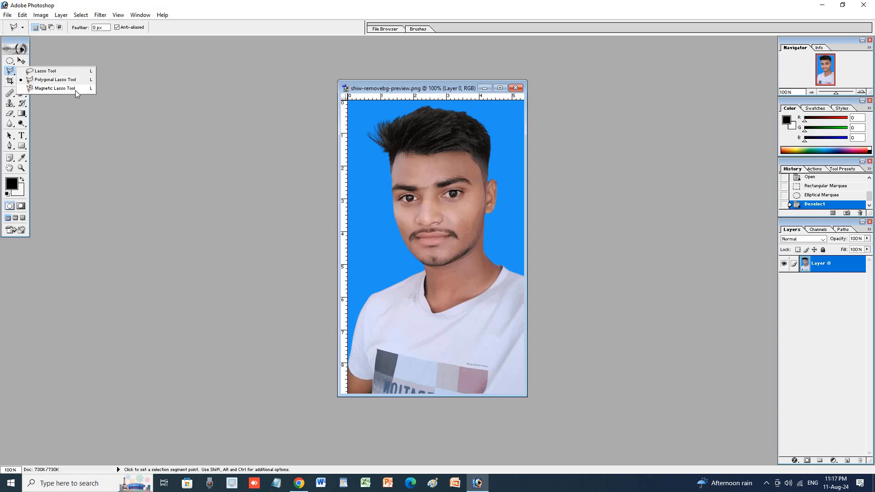
click(46, 71)
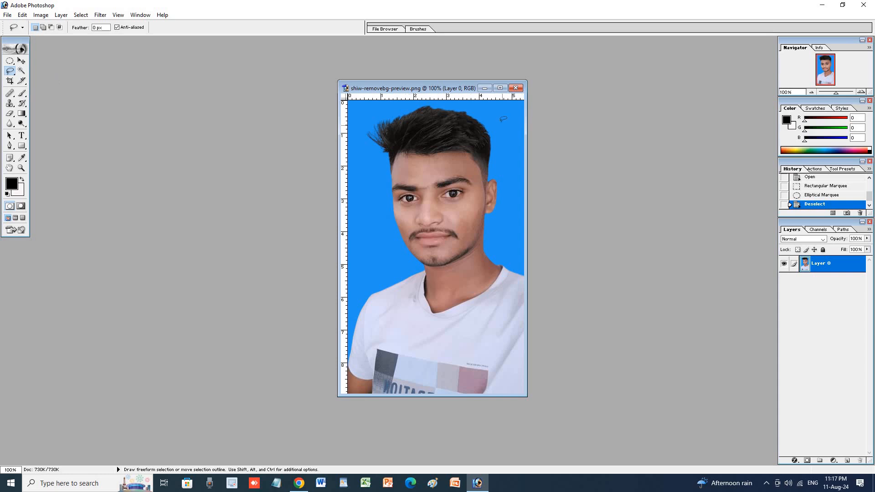
click(500, 87)
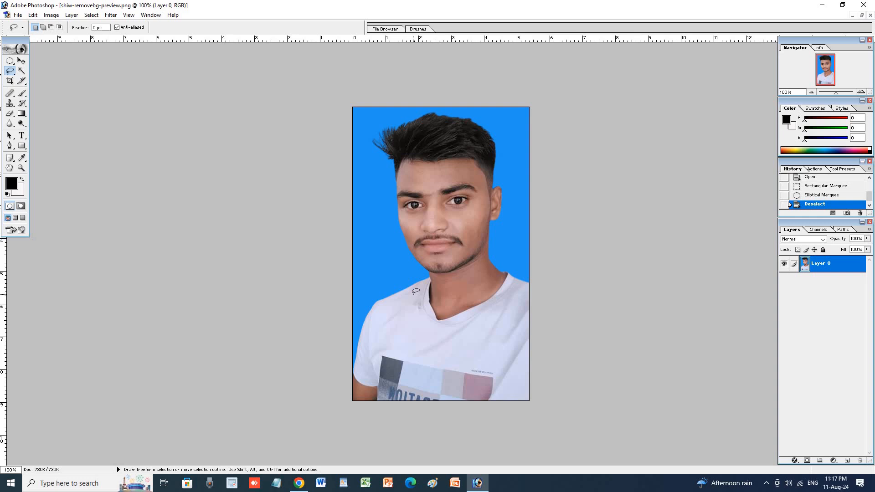
Examine the portrait at several zoom levels up to 600%, finishing at 100%.
key(ctrl+plus)
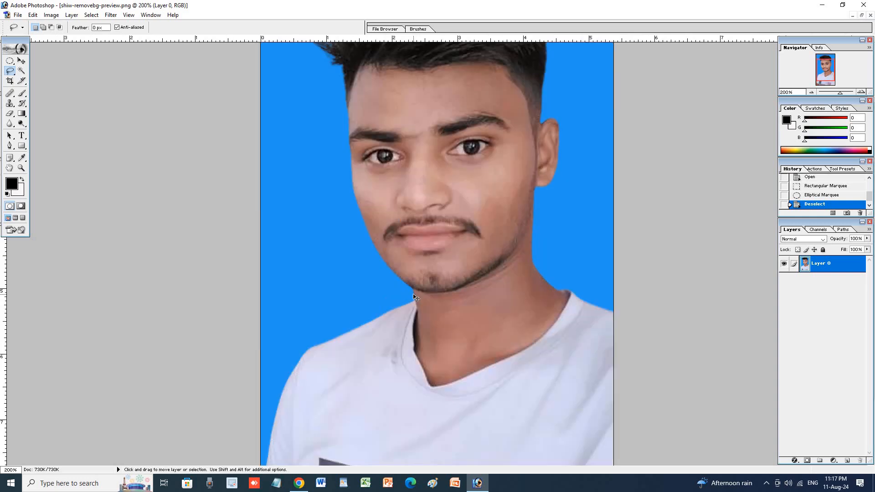
key(ctrl+plus)
key(ctrl+plus)
key(ctrl+plus)
key(ctrl+plus)
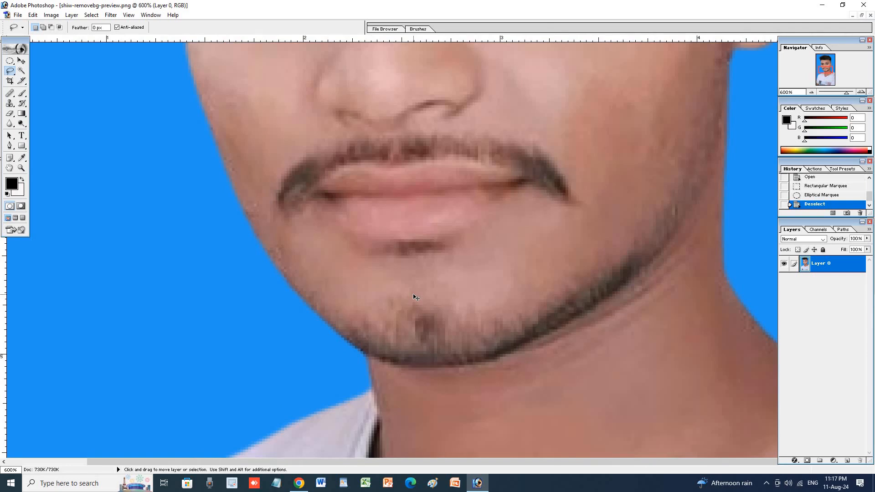
key(ctrl+minus)
key(ctrl+minus)
key(ctrl+minus)
key(ctrl+minus)
key(ctrl+minus)
key(ctrl+minus)
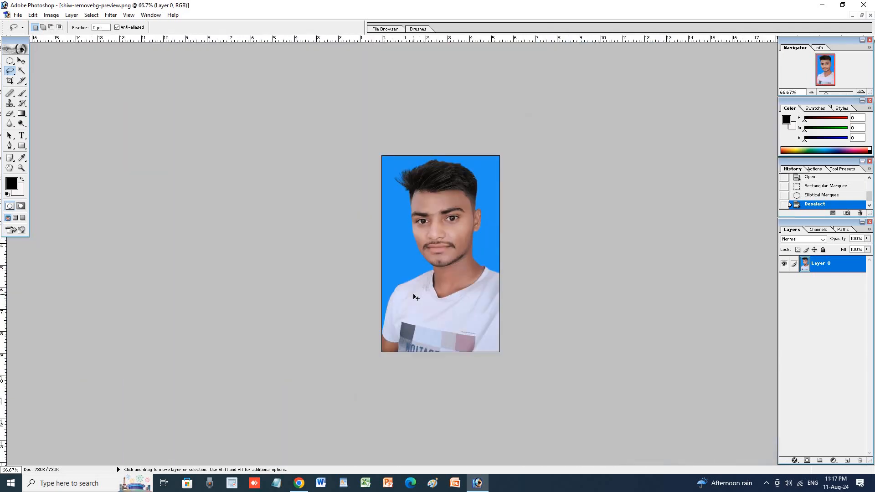
key(ctrl+plus)
key(ctrl+plus)
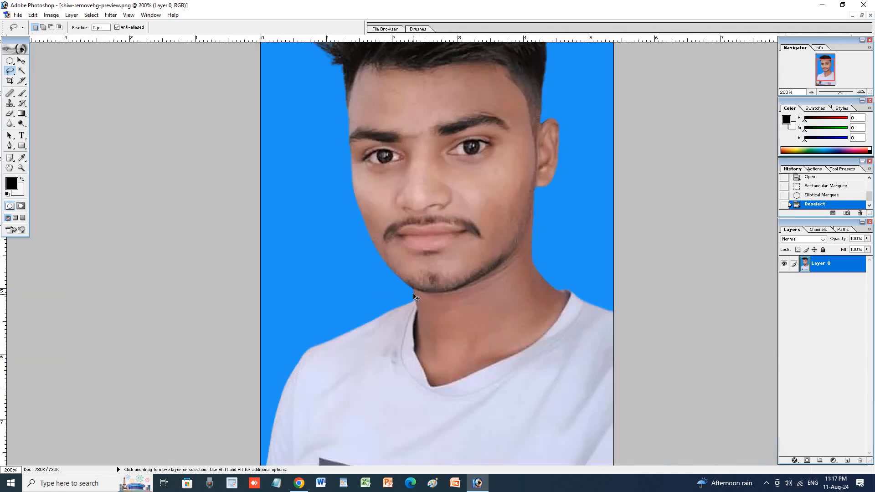
key(ctrl+minus)
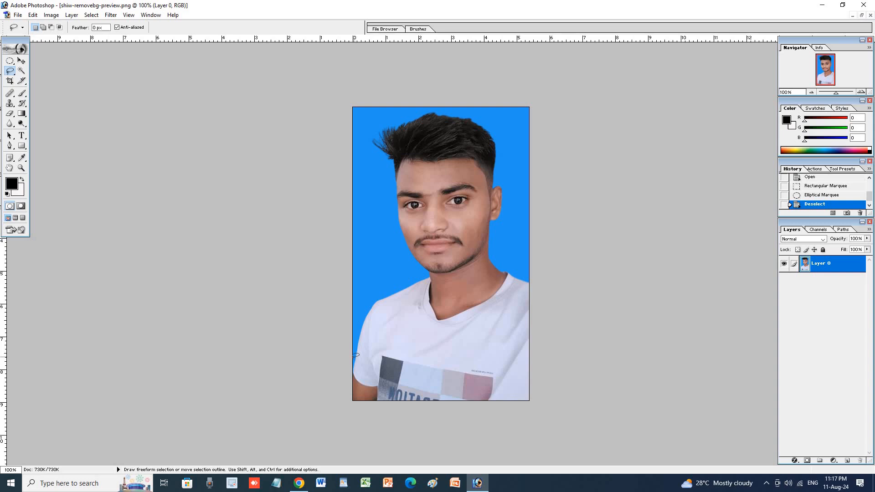
Trace a freehand lasso selection around the man's head and shirt, clear its contents, and undo the clearing.
mouse_move(355, 359)
mouse_down()
mouse_move(370, 305)
mouse_move(431, 271)
mouse_move(404, 239)
mouse_move(392, 171)
mouse_up()
mouse_move(378, 140)
mouse_down()
mouse_move(442, 109)
mouse_move(488, 130)
mouse_move(504, 191)
mouse_move(489, 254)
mouse_move(530, 288)
mouse_move(530, 399)
mouse_up()
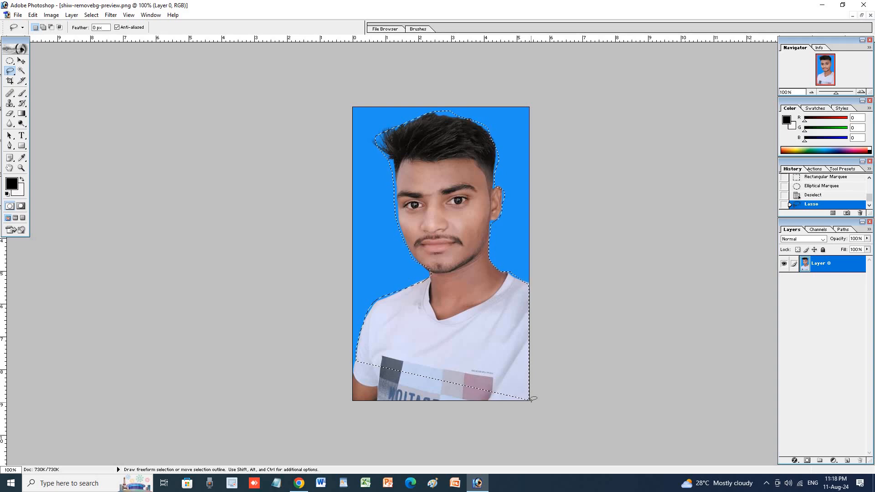
key(Delete)
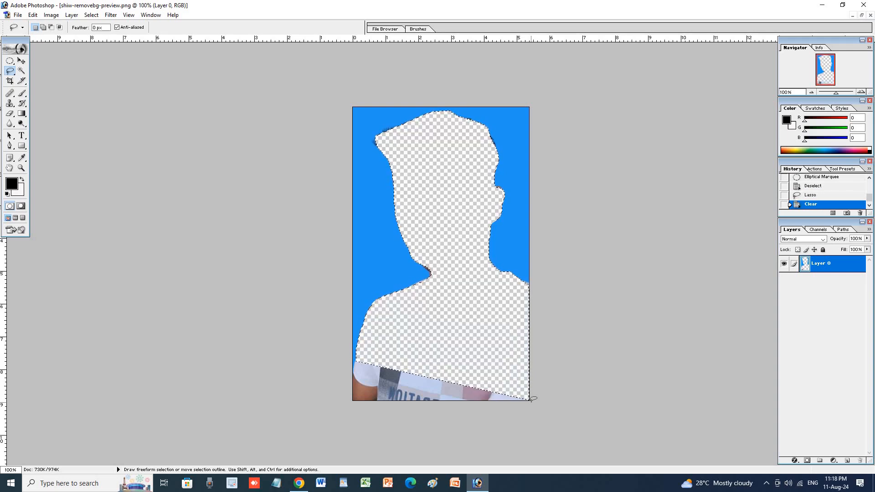
key(ctrl+z)
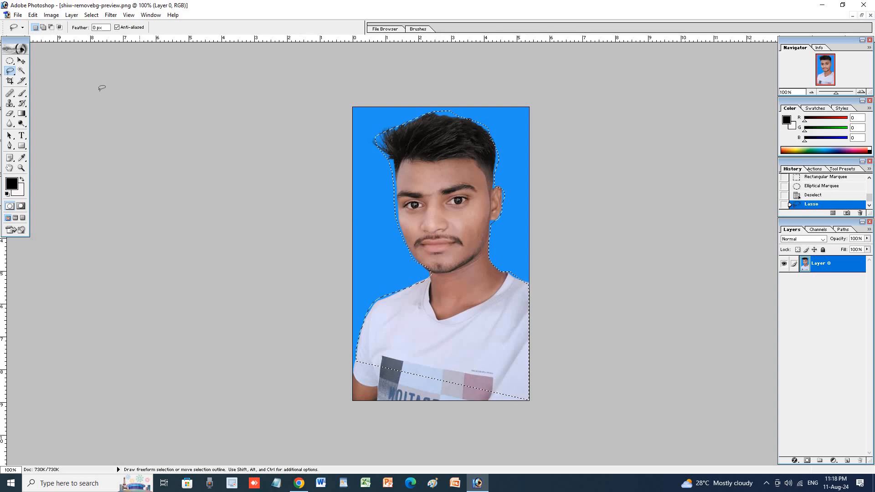
Create a new A4 RGB document and move the lassoed cut-out of the man into it with the Move Tool.
click(21, 60)
click(18, 15)
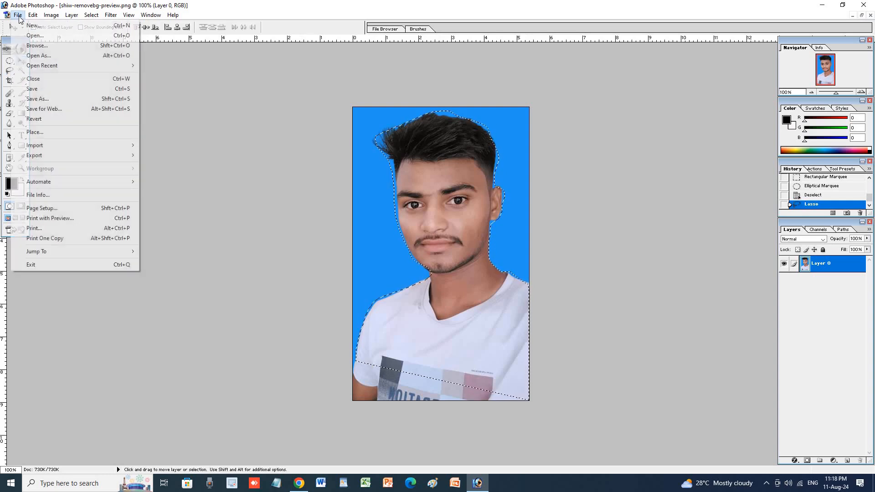
click(36, 26)
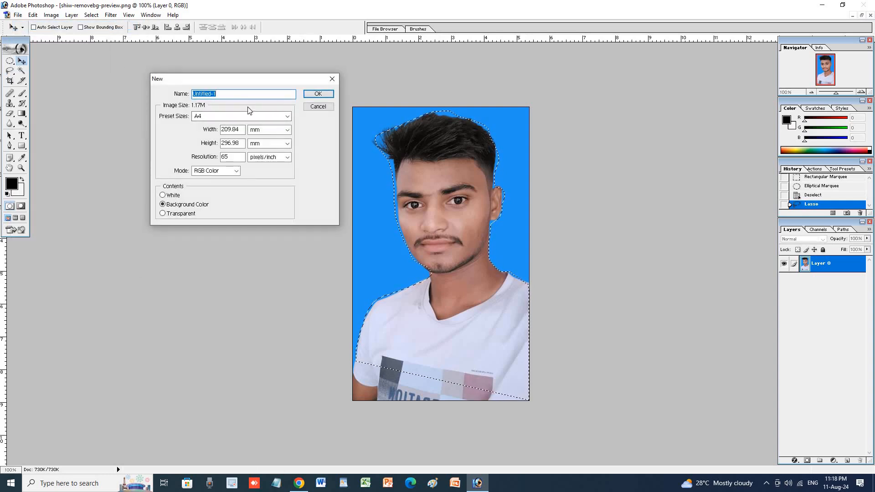
click(309, 97)
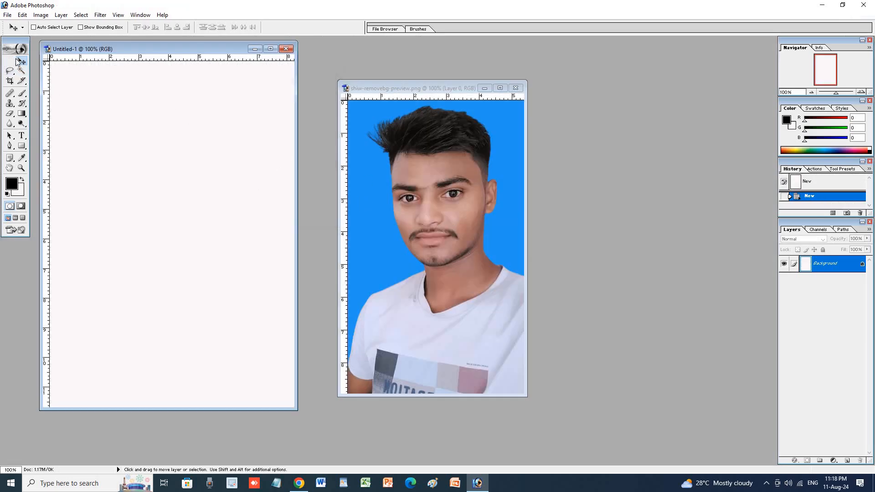
drag(447, 206, 181, 183)
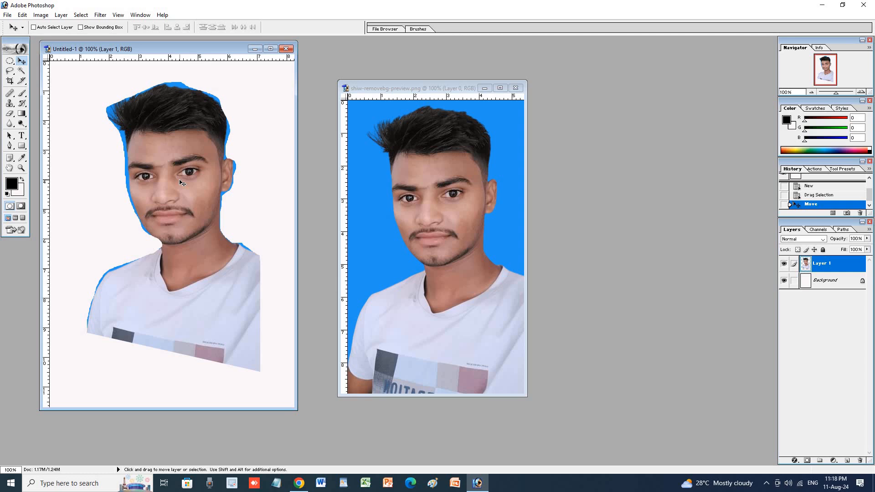
Choose the Polygonal Lasso Tool, maximize the portrait photo's window, and remove its existing lasso selection.
click(10, 71)
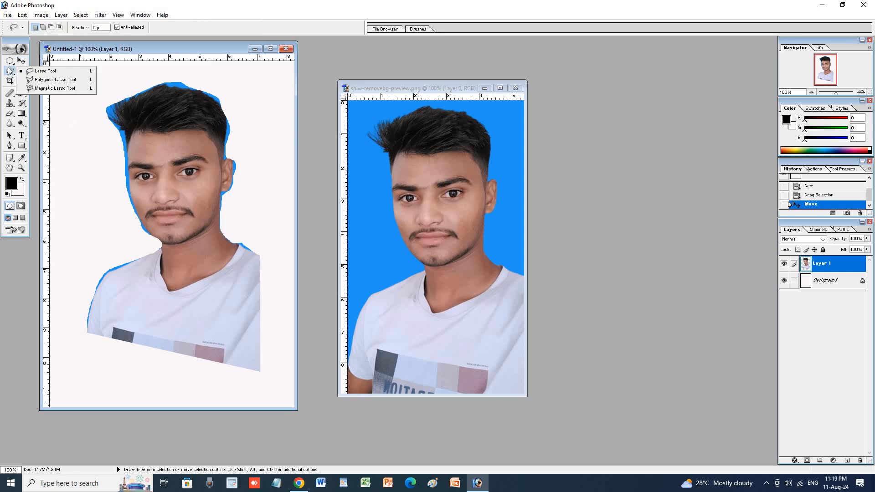
click(52, 80)
click(455, 88)
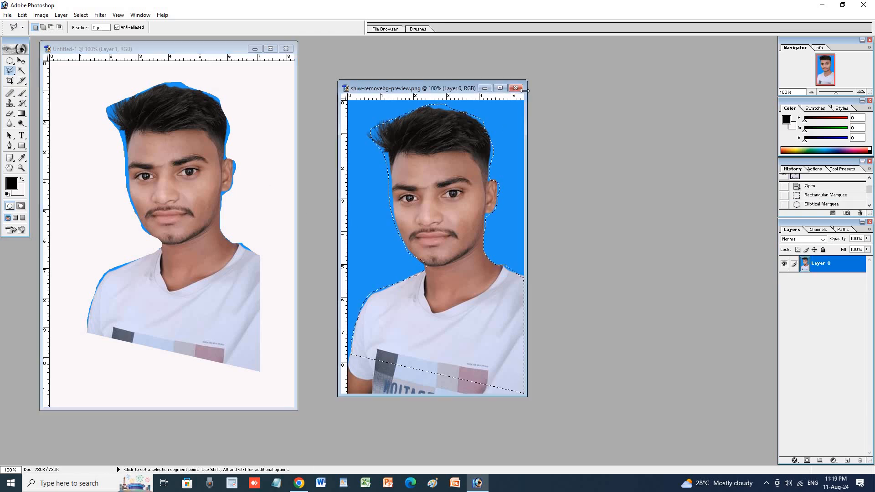
click(499, 89)
right_click(431, 181)
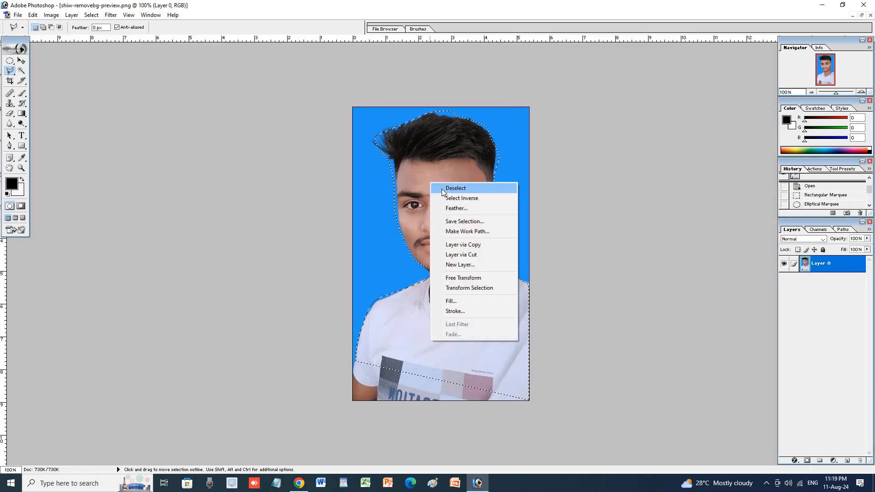
click(443, 186)
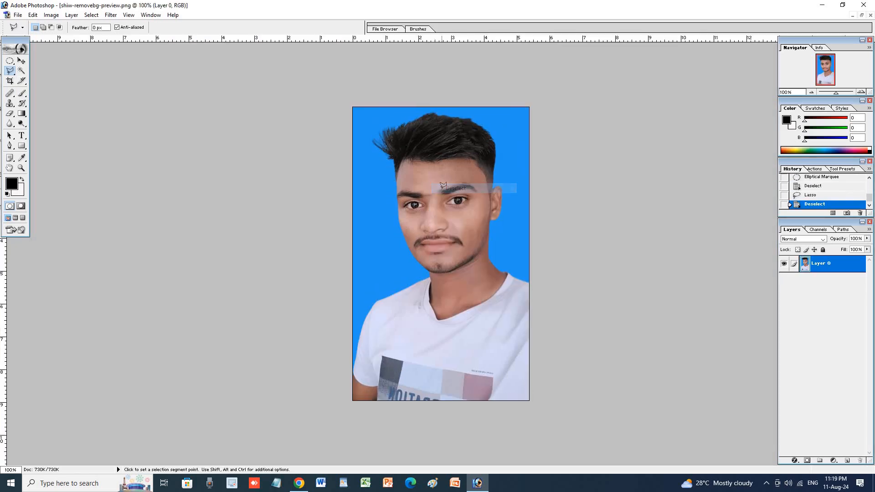
Trace a closed polygonal selection around the man, following the hair, ear, shoulders and the photo's lower edges.
click(353, 370)
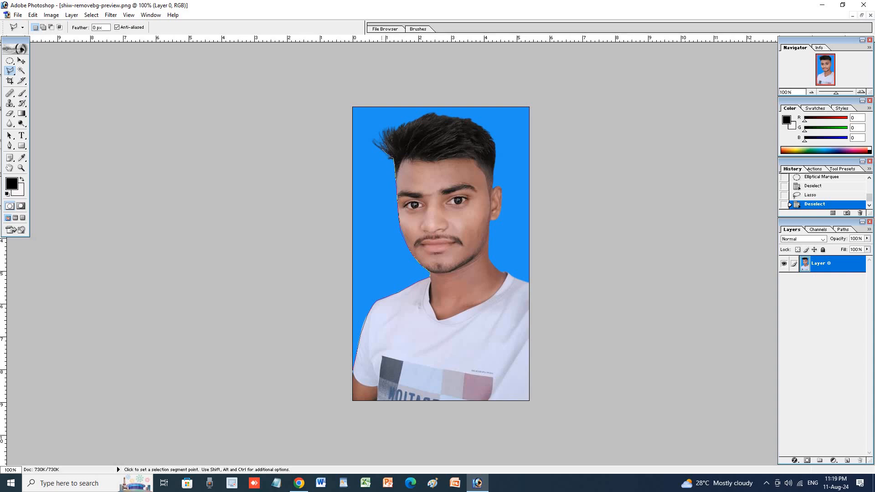
click(372, 141)
click(384, 129)
click(529, 283)
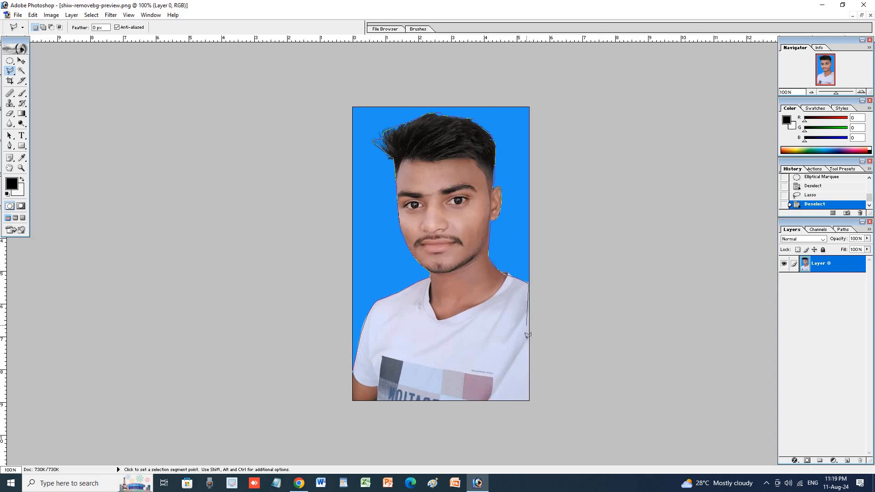
click(528, 400)
click(352, 378)
double_click(356, 360)
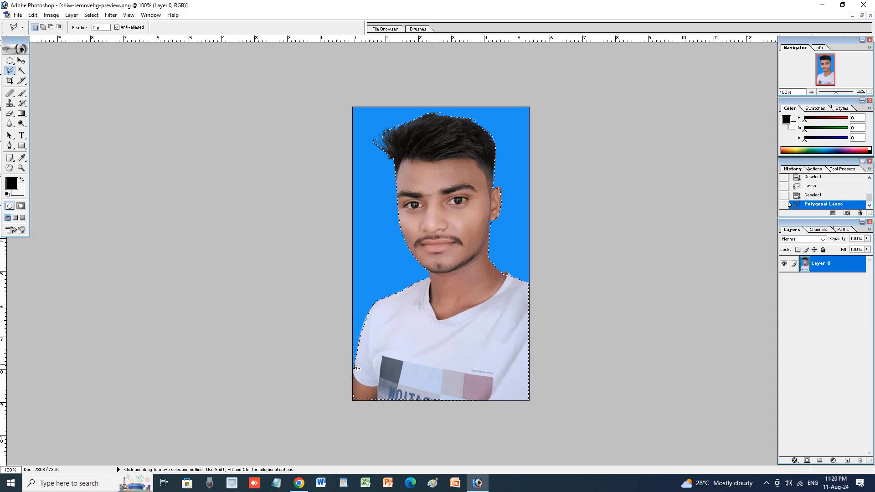
Return to the new A4 document and delete the earlier cut-out by clearing its whole canvas.
click(843, 4)
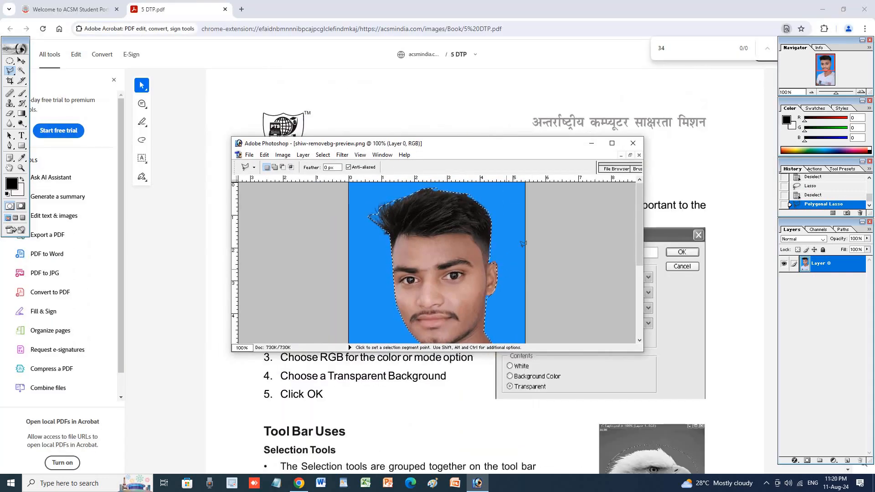
click(612, 144)
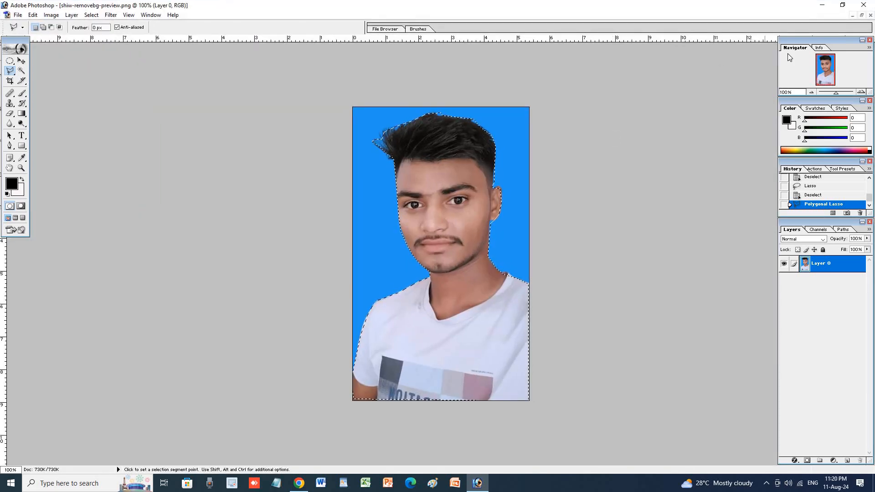
click(861, 15)
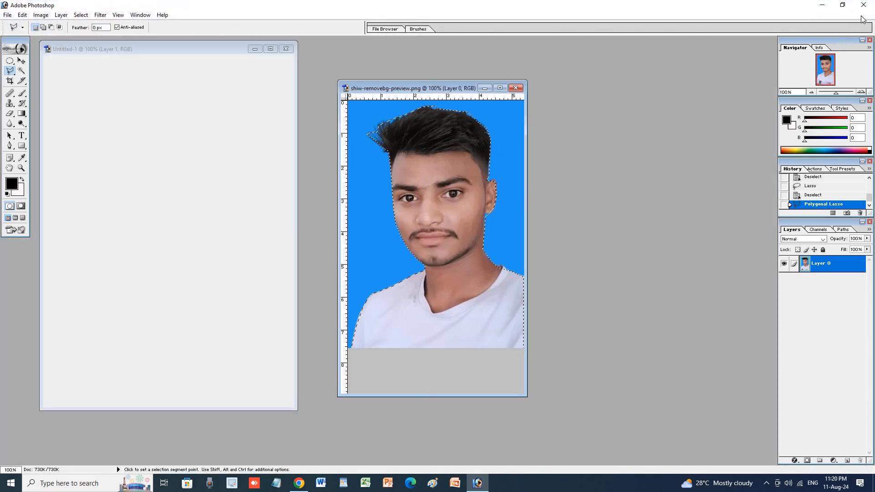
click(176, 179)
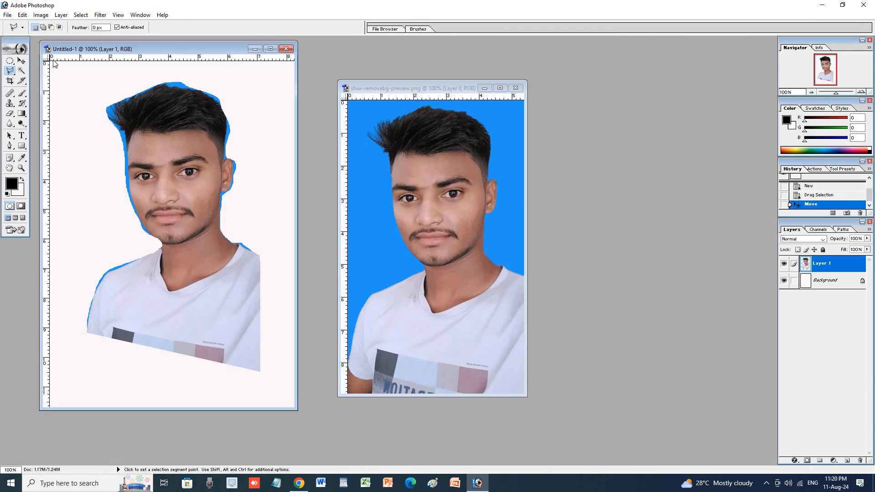
key(ctrl+a)
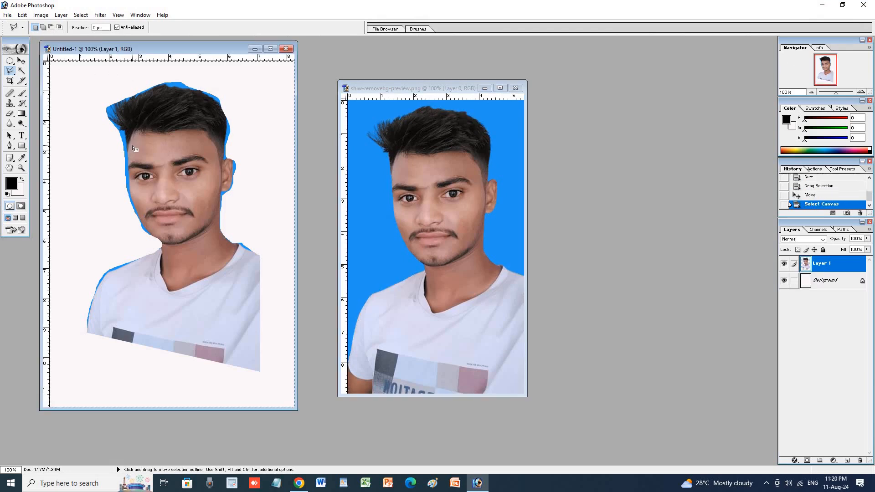
key(Delete)
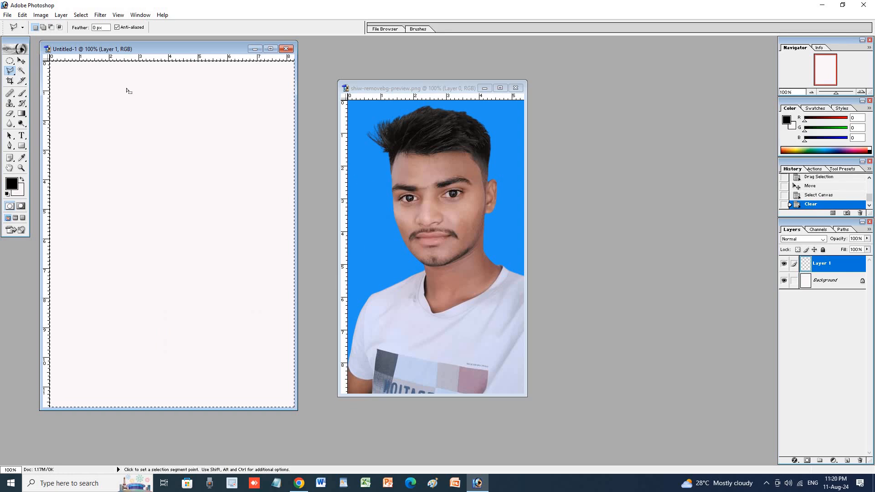
Move the polygonal cut-out of the man from the photo into the blank A4 document with the Move Tool.
click(21, 62)
click(448, 195)
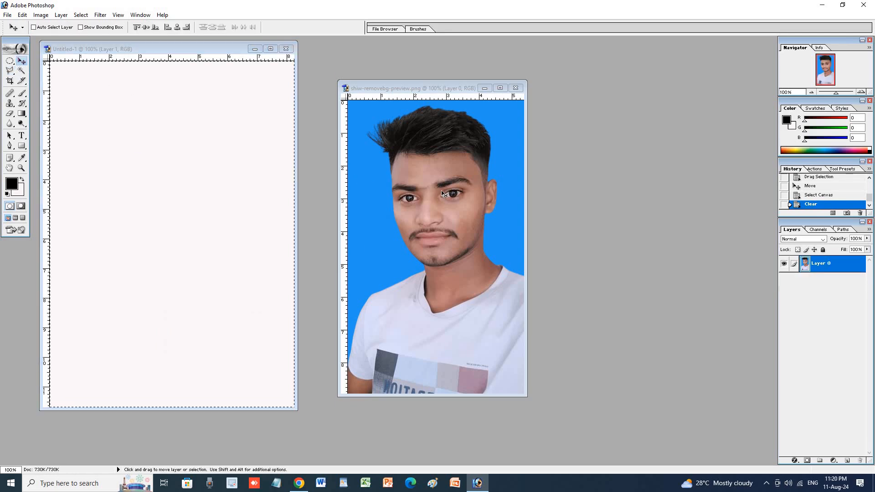
drag(446, 198, 187, 161)
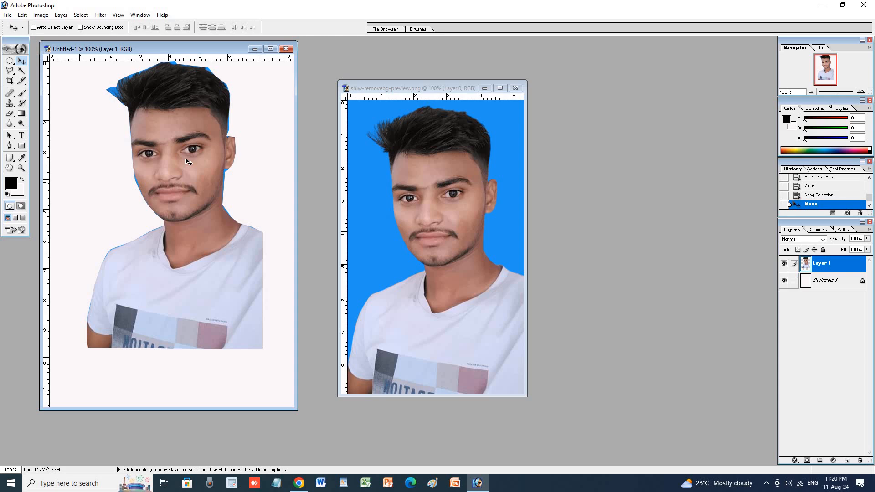
Deselect the polygonal outline in the maximized photo and trace a Magnetic Lasso selection from the sleeve up to the jaw.
click(9, 70)
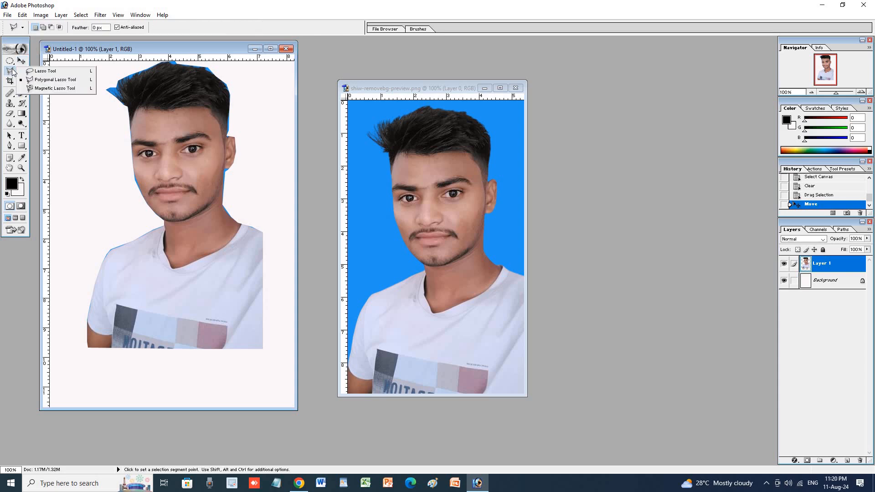
click(31, 89)
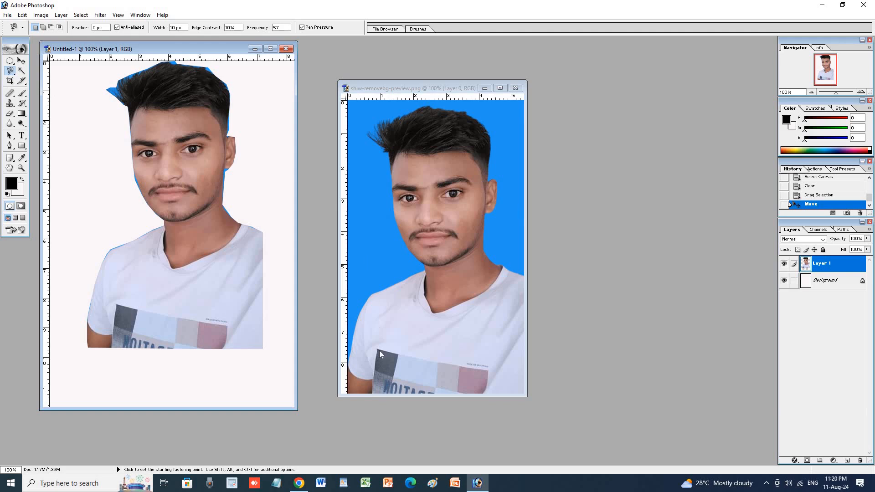
click(500, 88)
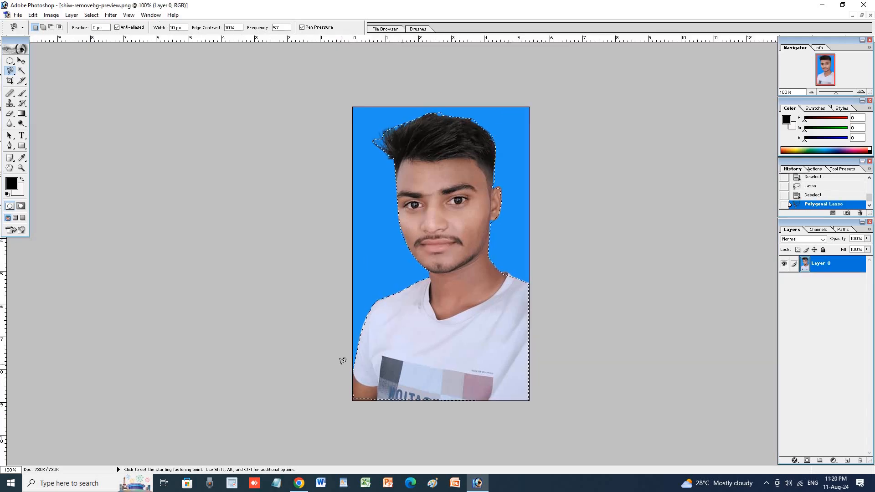
right_click(407, 311)
click(424, 318)
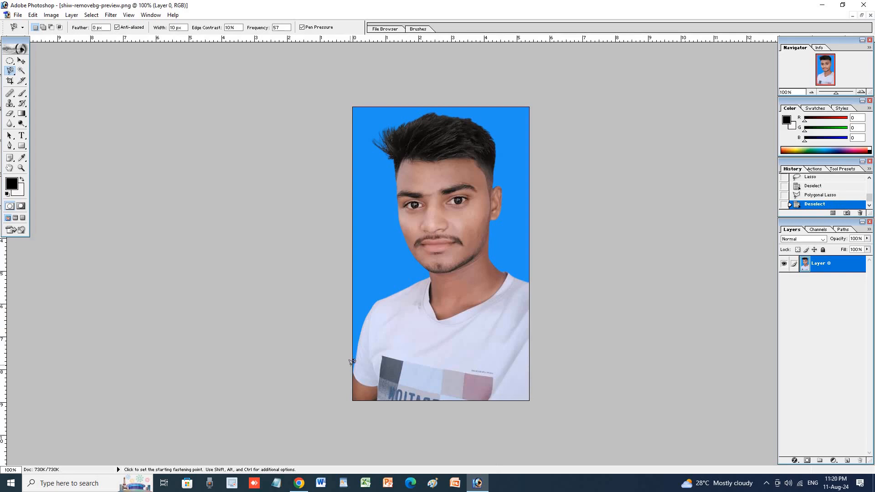
click(356, 364)
double_click(409, 242)
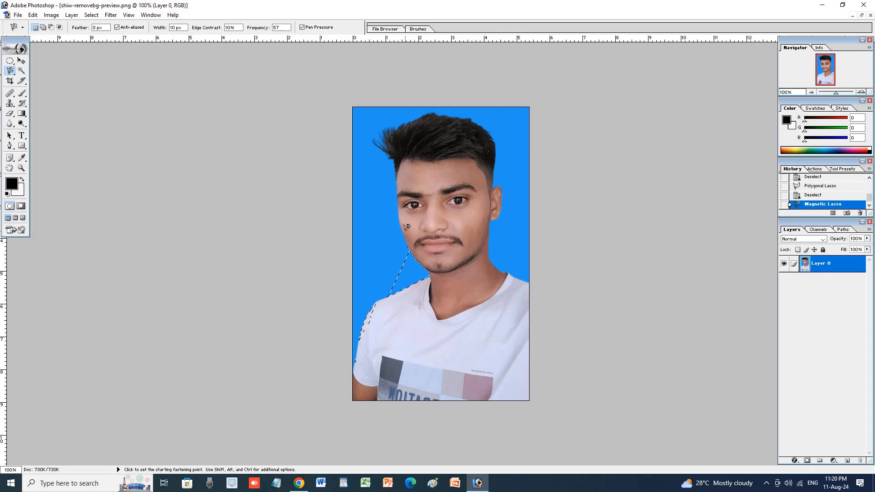
Retrace the Magnetic Lasso selection from the sleeve up to the cheek and try deleting the blue area inside it.
key(ctrl+d)
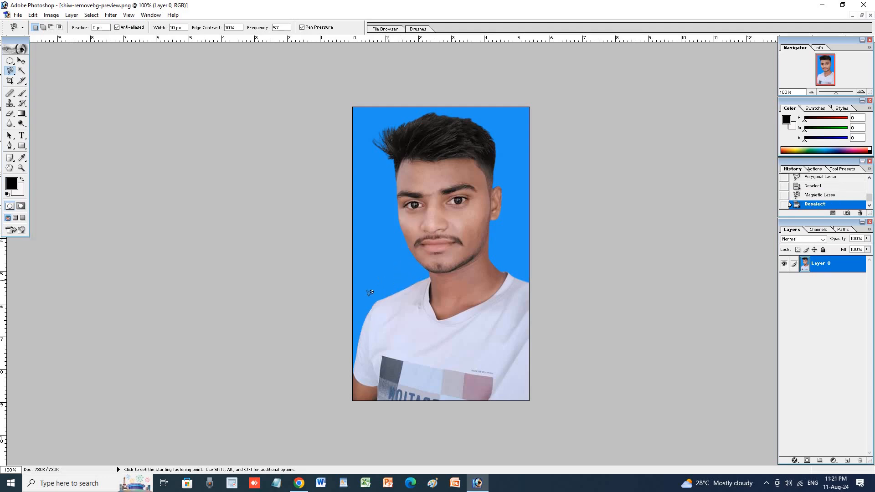
click(354, 365)
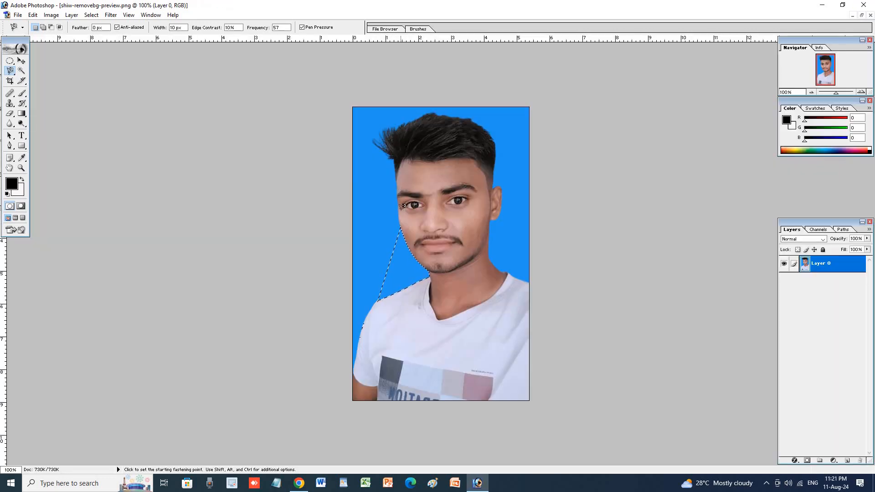
key(Delete)
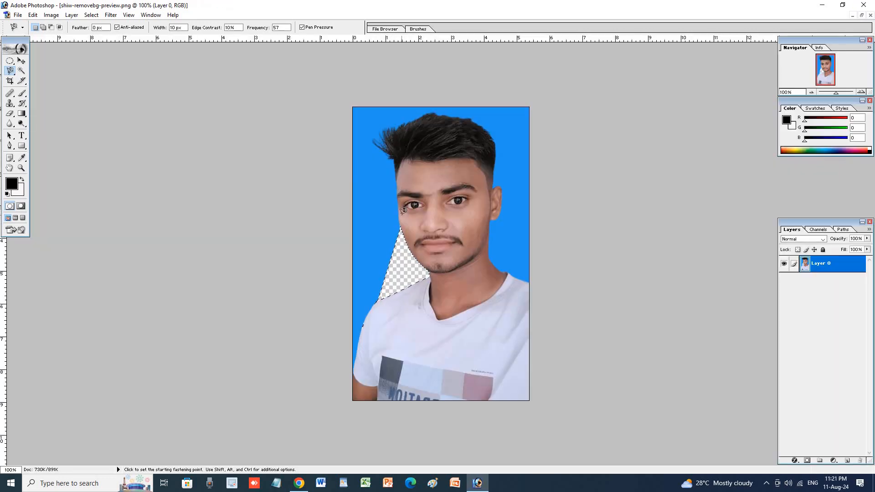
key(ctrl+z)
Try filling the selected area beside the neck with the background color, undo it, and deselect without using the Fill dialog.
key(ctrl+BackSpace)
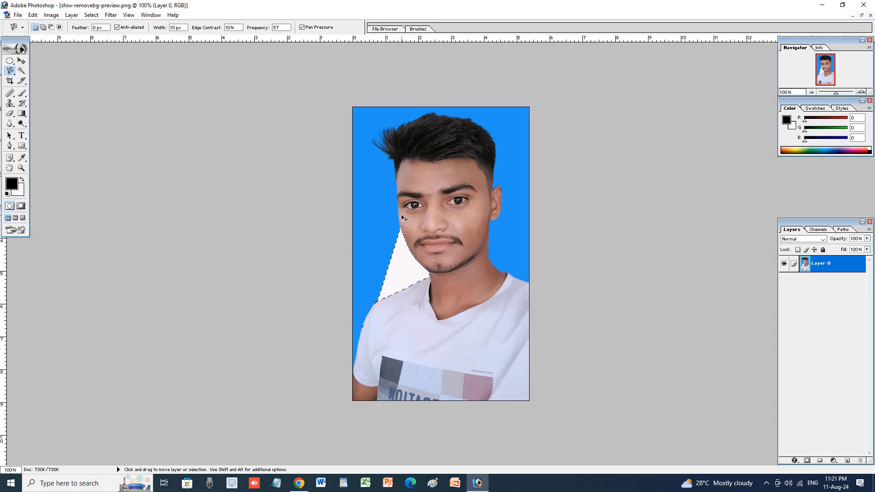
key(ctrl+z)
key(shift+BackSpace)
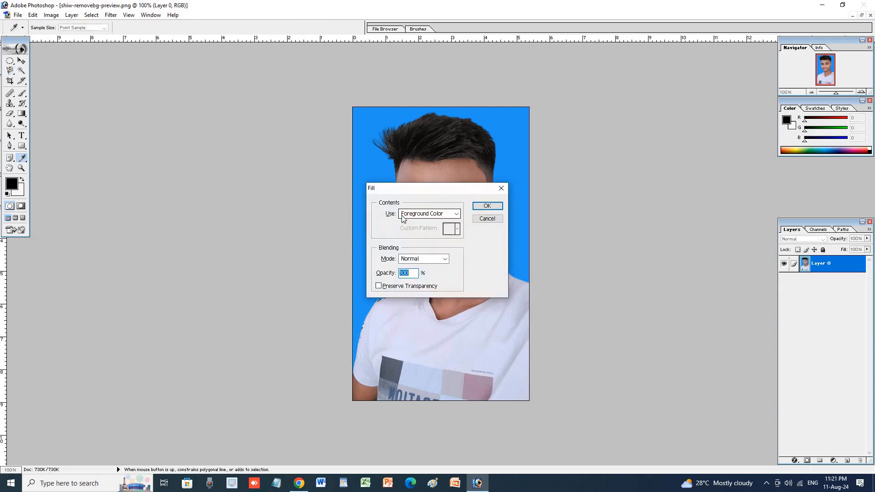
click(501, 188)
click(378, 301)
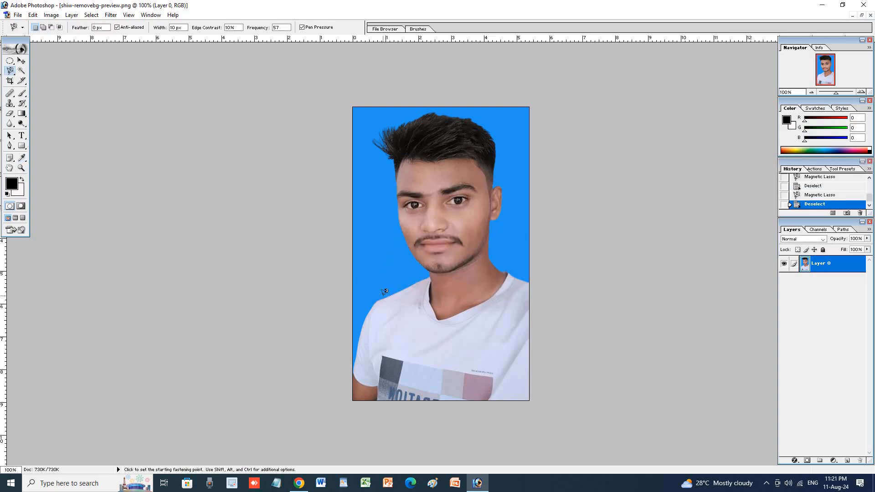
double_click(356, 359)
click(404, 347)
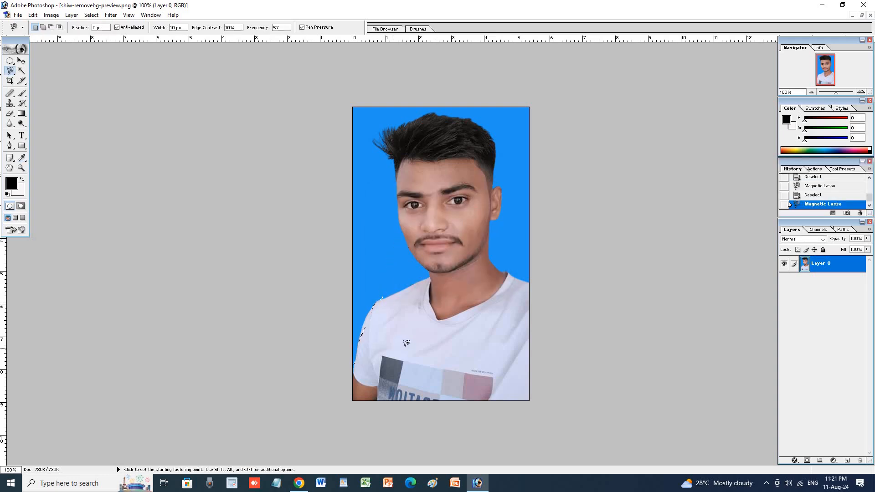
double_click(388, 346)
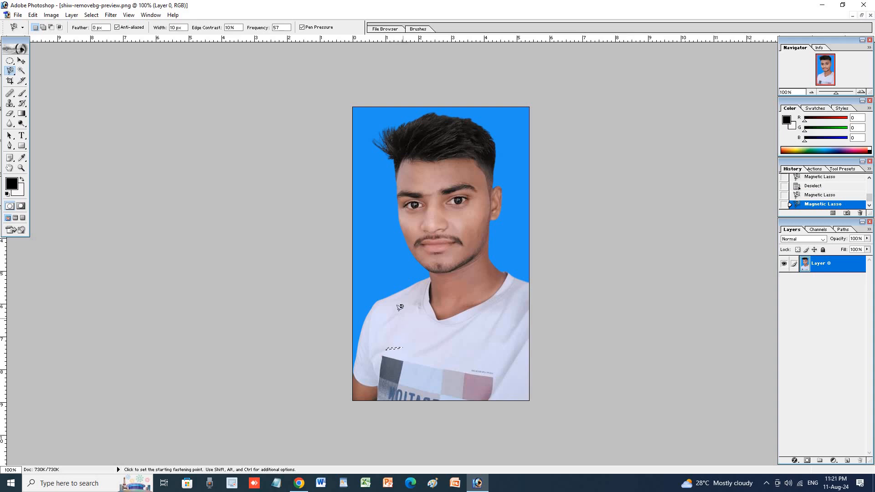
right_click(361, 329)
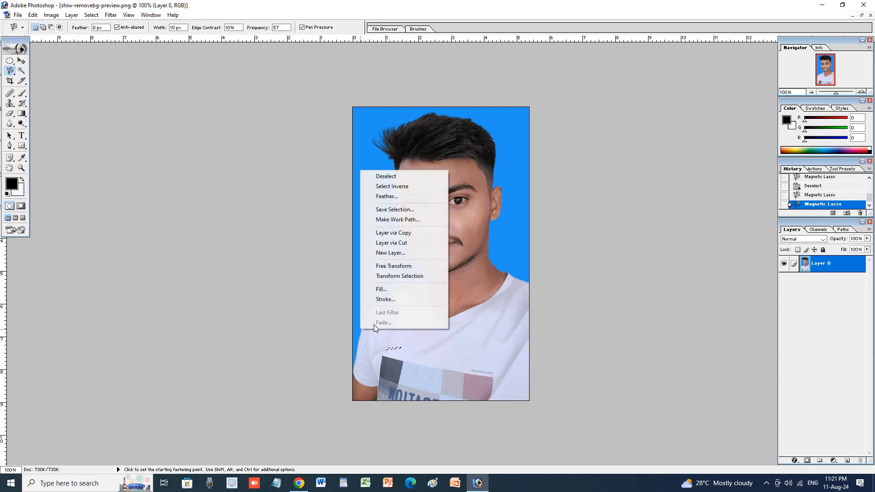
click(390, 176)
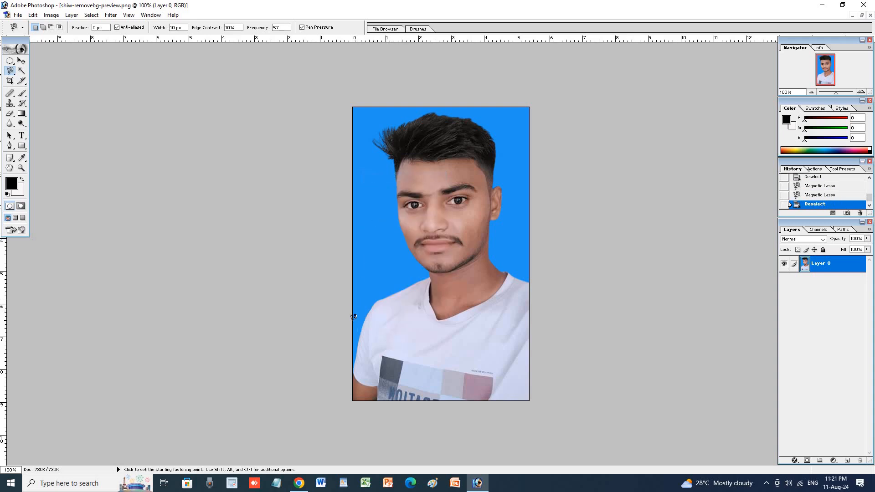
Try a Magnetic Lasso trace from the sleeve along the shoulder and face up to the hair, and deselect it.
click(354, 367)
mouse_move(374, 308)
mouse_down()
mouse_move(434, 269)
mouse_move(413, 258)
mouse_move(406, 240)
mouse_move(386, 145)
mouse_up()
double_click(386, 145)
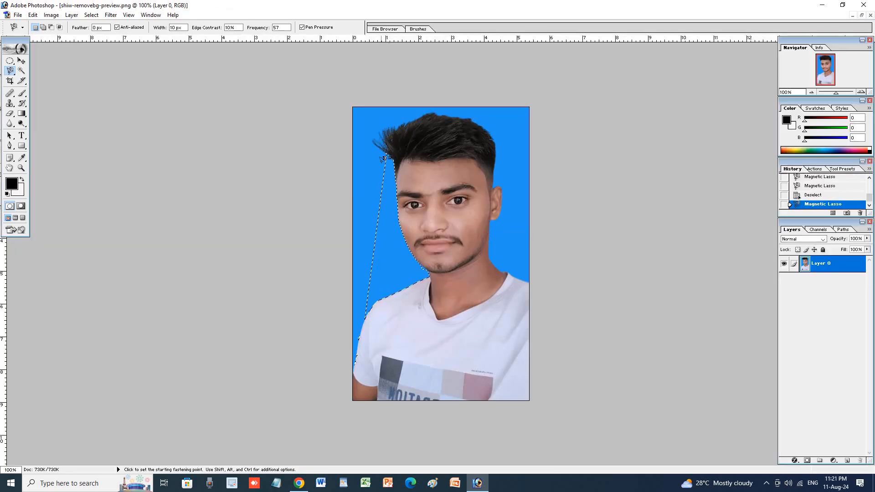
right_click(383, 303)
click(386, 316)
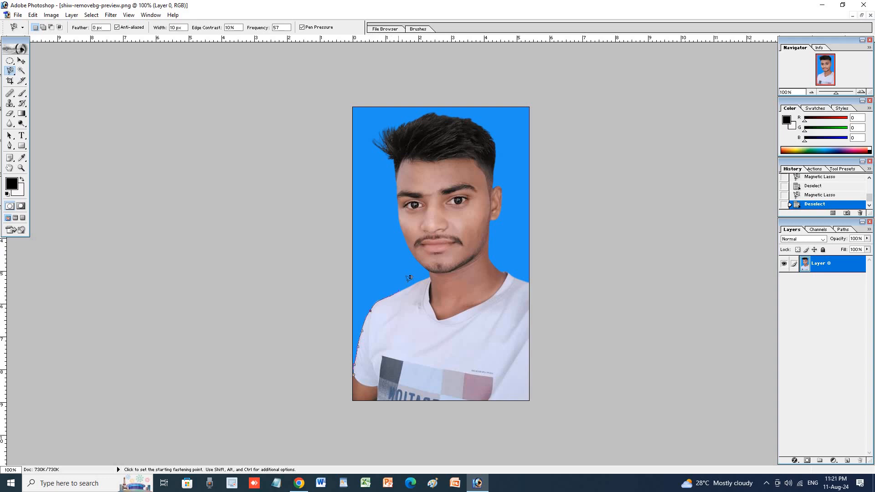
Try carrying a loose Magnetic Lasso trace around the head to the opposite shoulder and across the shirt, and deselect it.
mouse_move(367, 155)
mouse_down()
mouse_move(420, 102)
mouse_move(461, 110)
mouse_move(493, 132)
mouse_move(502, 158)
mouse_move(493, 251)
mouse_move(529, 301)
mouse_up()
double_click(528, 355)
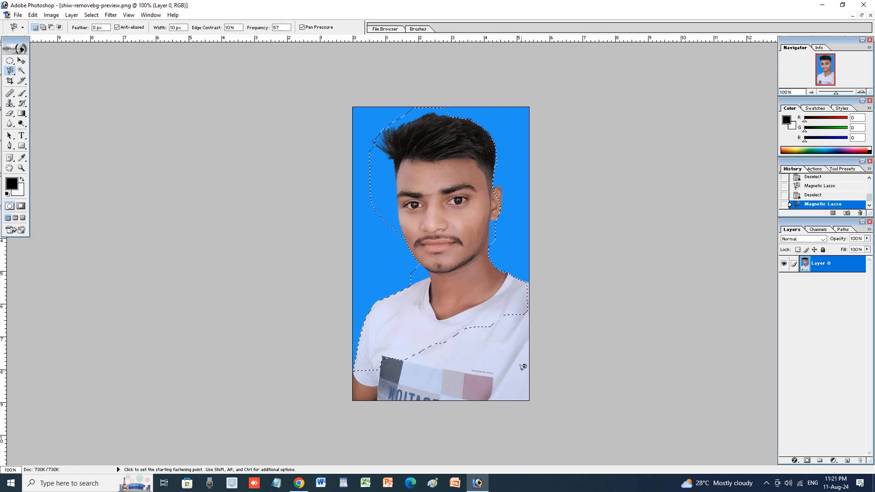
key(ctrl+d)
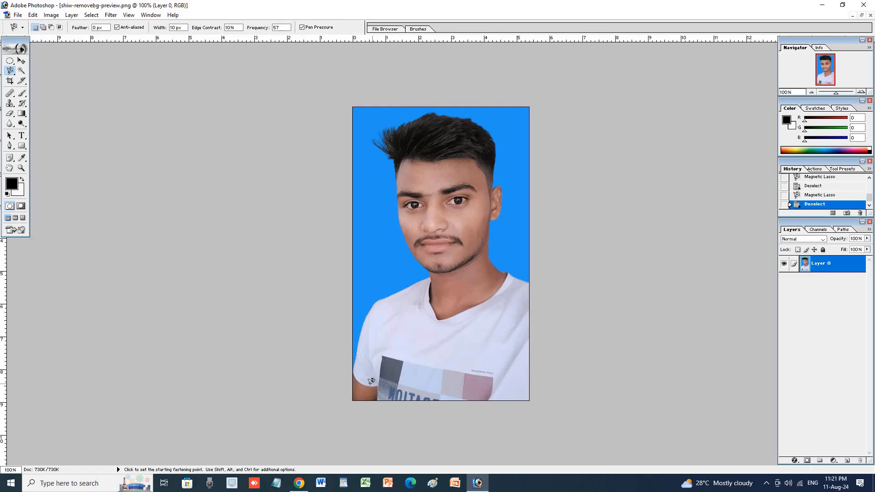
Trace a closed Magnetic Lasso selection around the man, following the shoulders, face, hair, ear and the photo's lower edges.
click(354, 394)
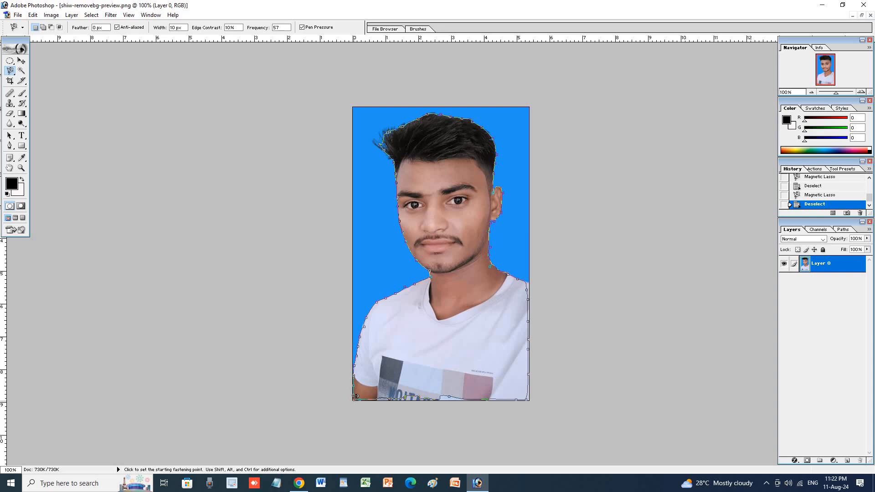
key(Escape)
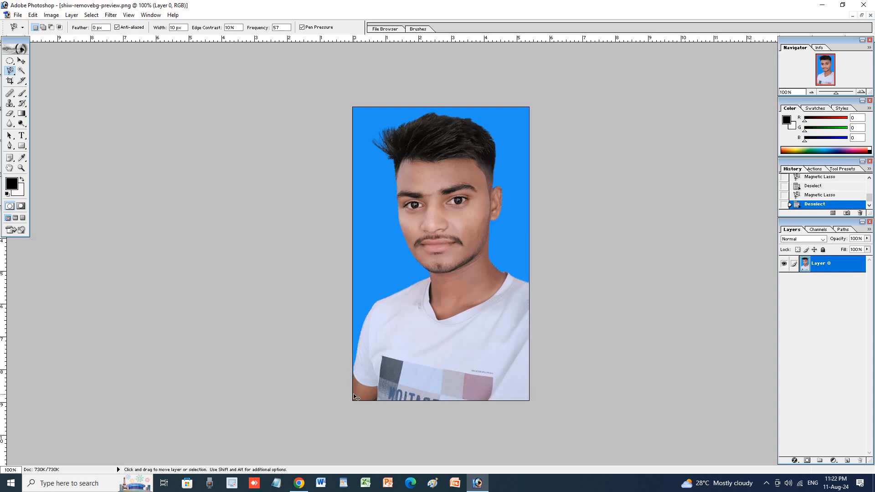
click(357, 390)
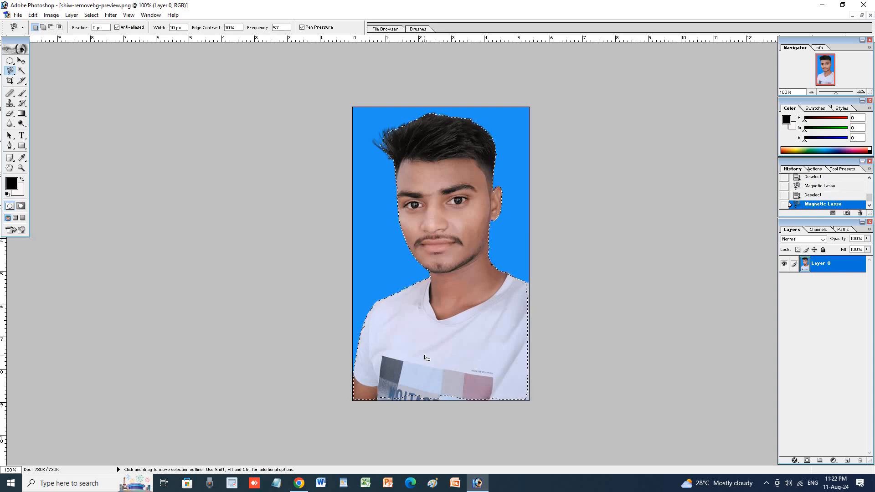
Return to the A4 document and delete the polygonal cut-out by clearing its whole canvas.
click(862, 15)
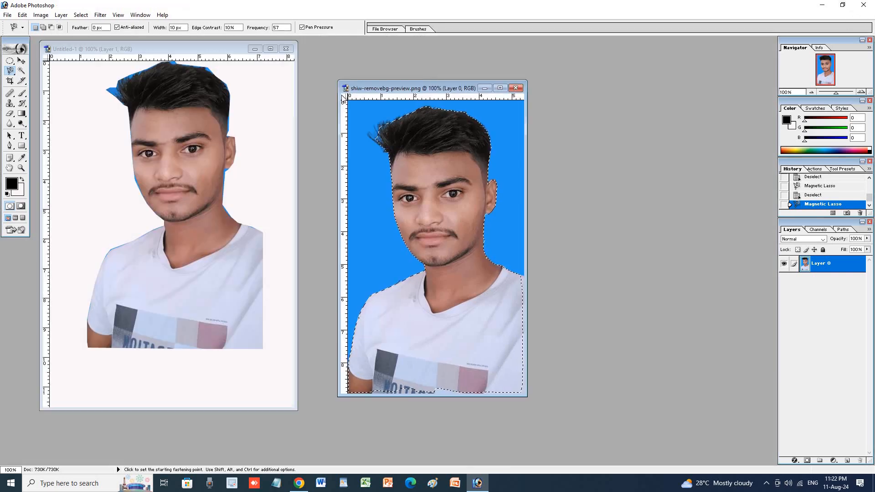
click(160, 170)
key(ctrl+a)
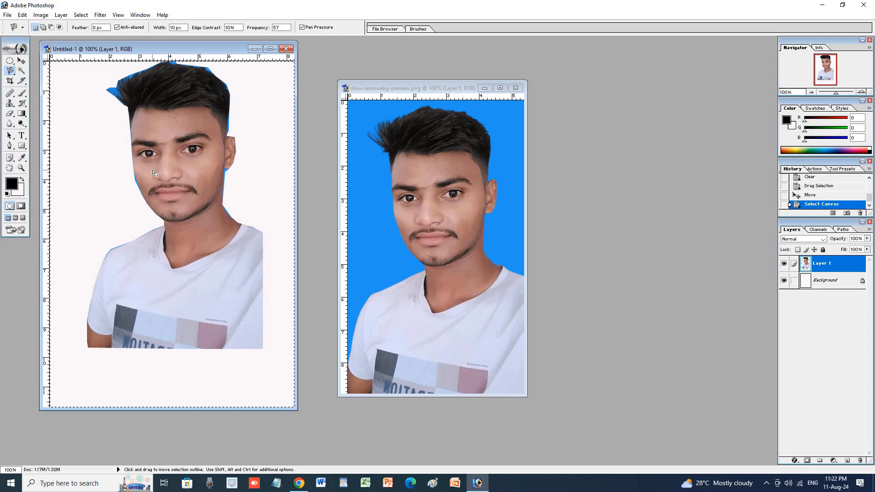
key(Delete)
Move the Magnetic Lasso cut-out of the man from the photo into the A4 document and place it near the page's upper edge.
click(425, 176)
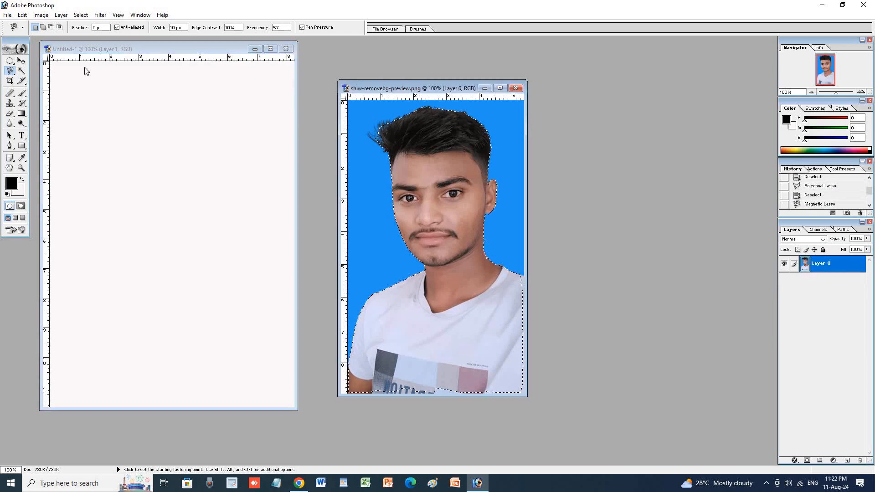
key(v)
drag(407, 158, 166, 175)
drag(201, 251, 186, 202)
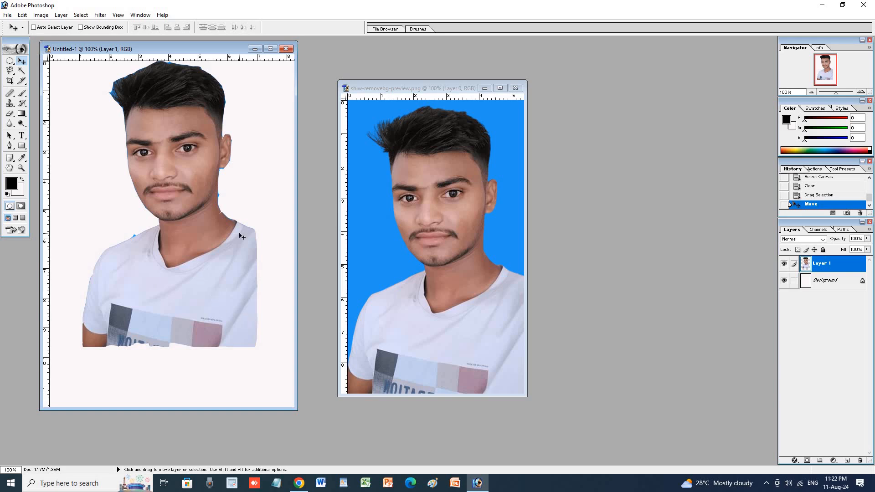
Deselect the Magnetic Lasso outline in the photo and select its blue background with the Magic Wand Tool at tolerance 32.
key(ctrl+a)
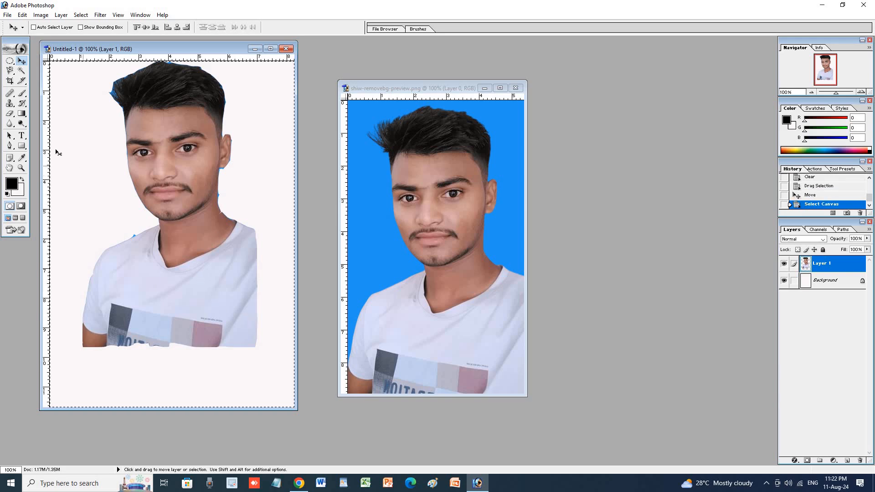
click(21, 71)
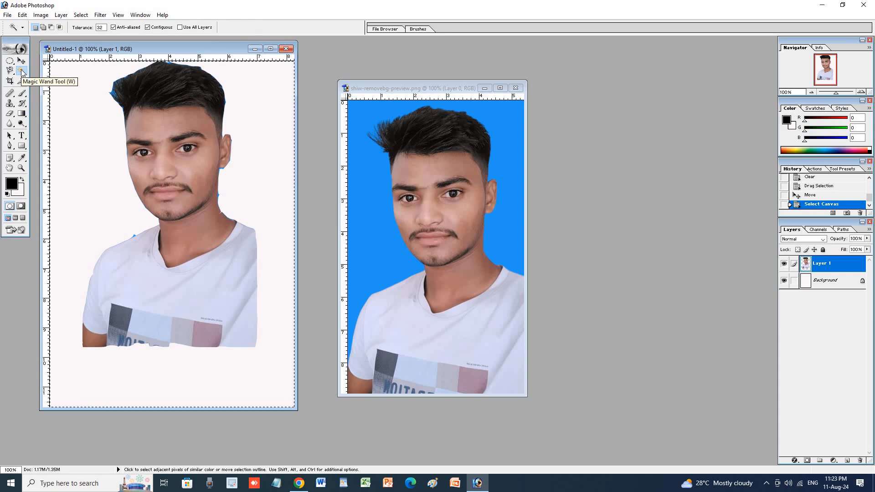
click(522, 201)
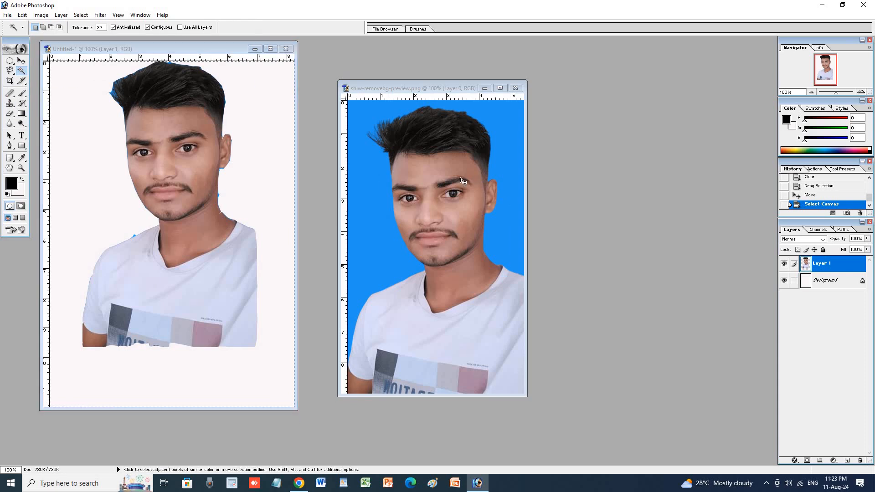
right_click(453, 177)
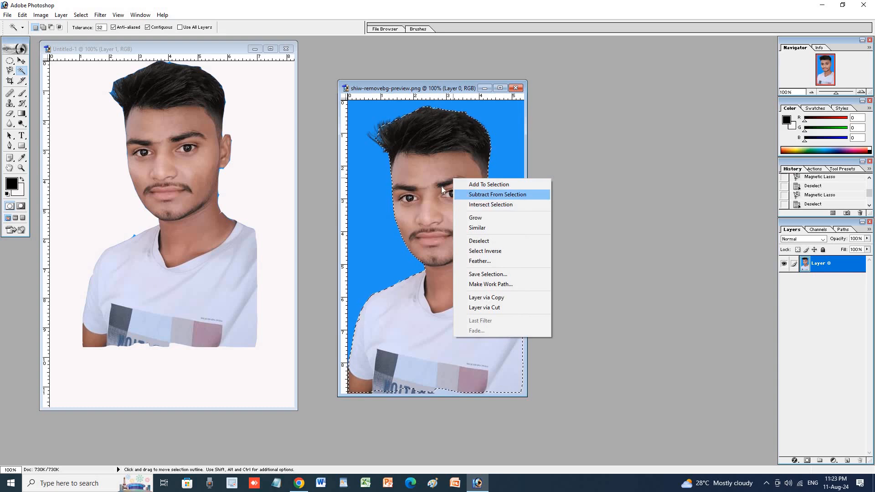
click(479, 194)
key(l)
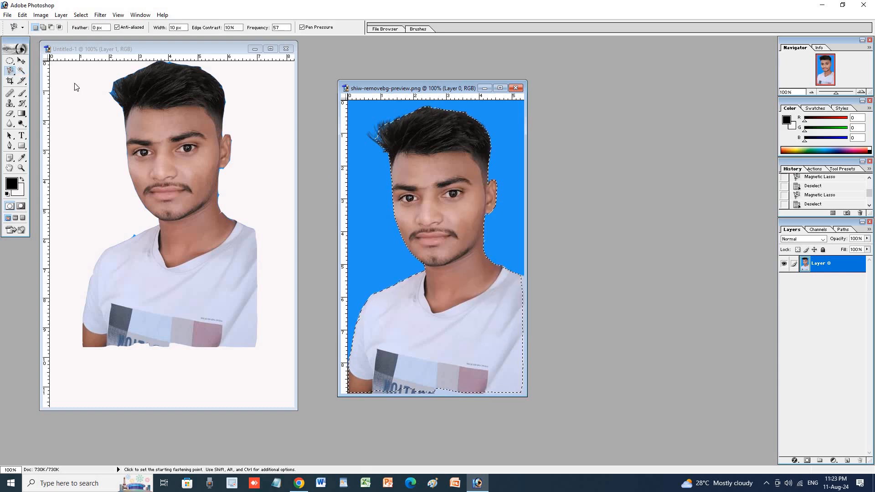
right_click(428, 164)
click(452, 168)
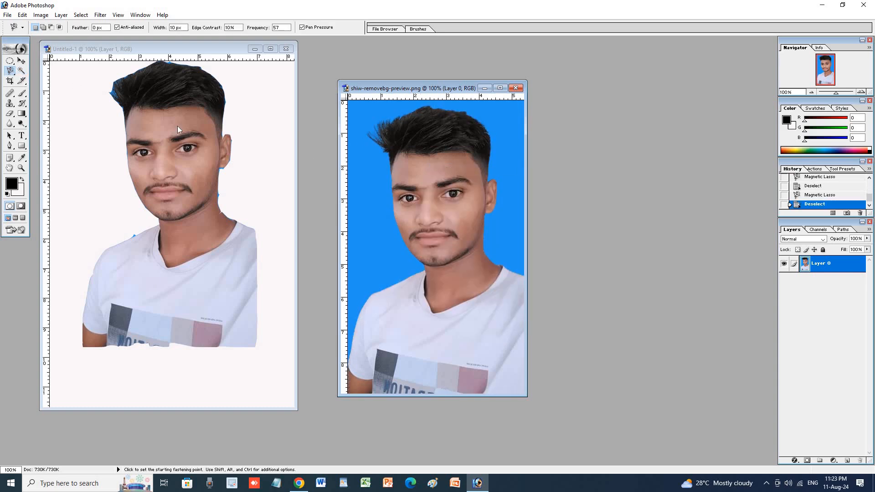
click(21, 71)
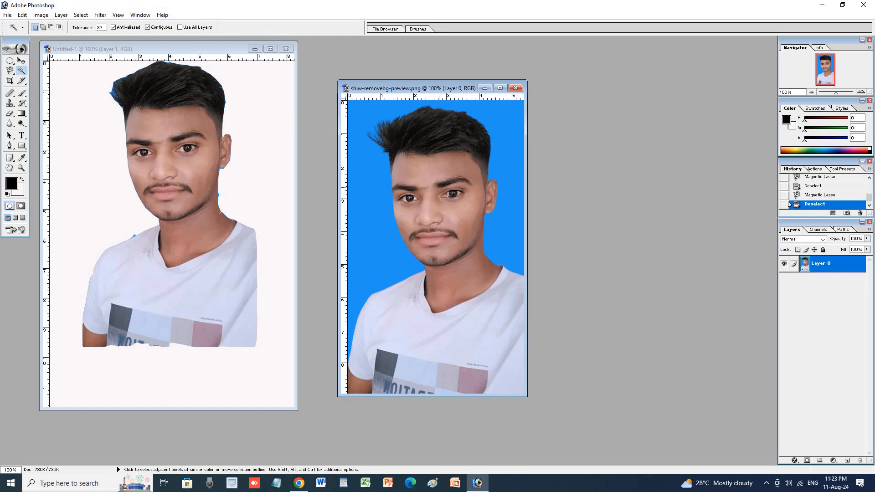
click(385, 195)
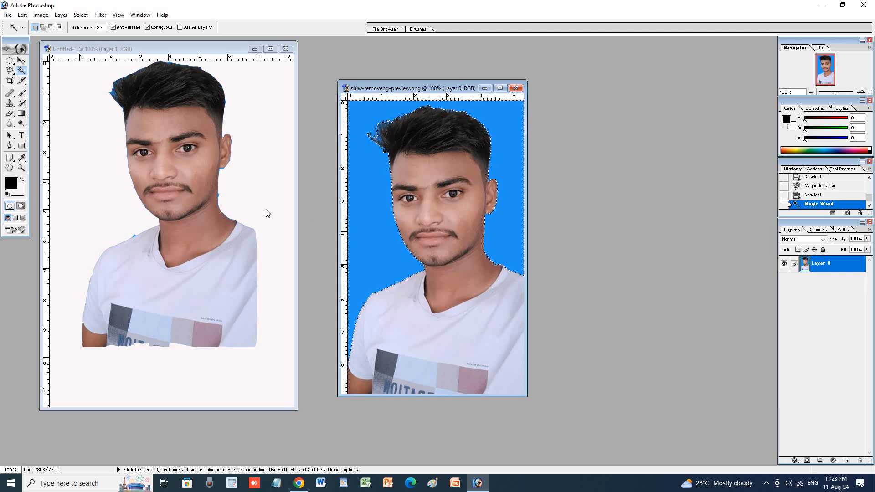
Remove the Magnetic Lasso cut-out from the A4 document by selecting and clearing the entire canvas.
click(181, 187)
key(ctrl+a)
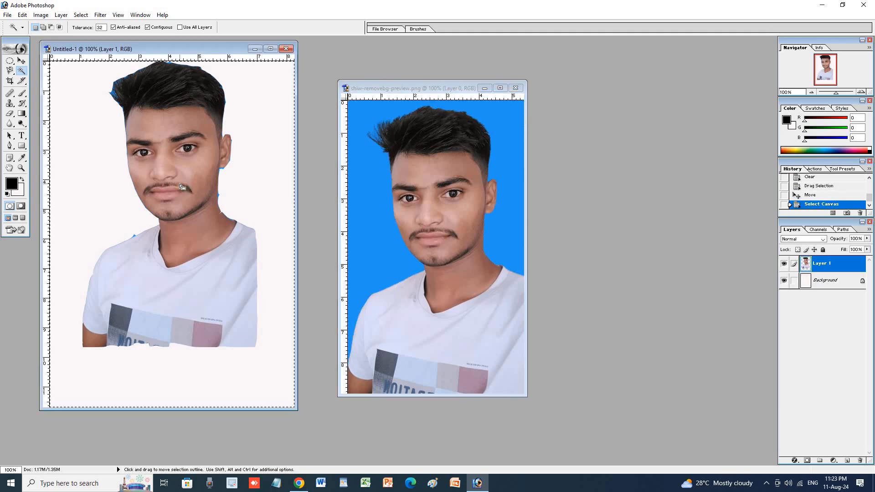
key(Delete)
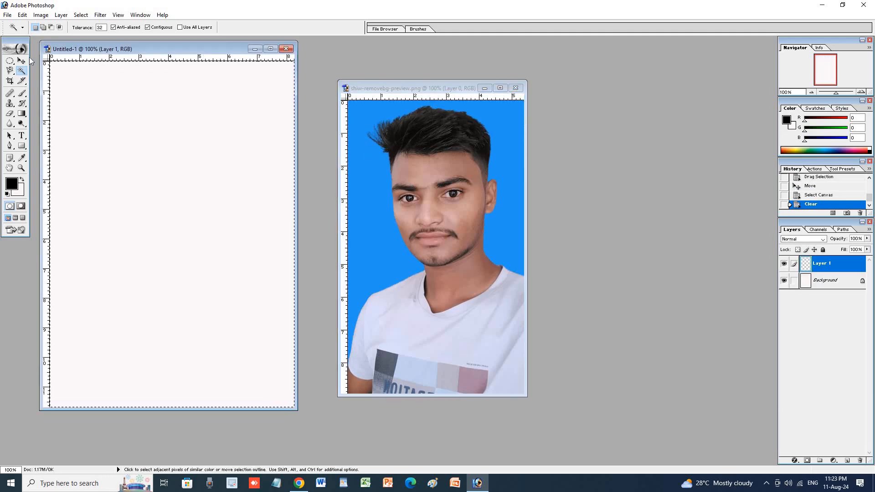
Try to bring the man from the Magic Wand-selected photo into the blank A4 document with the Move Tool.
click(22, 61)
click(400, 183)
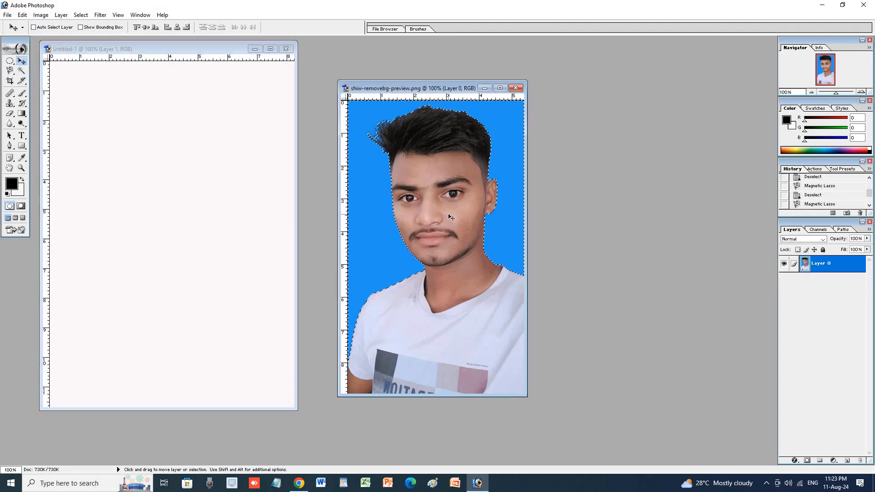
drag(452, 217, 190, 195)
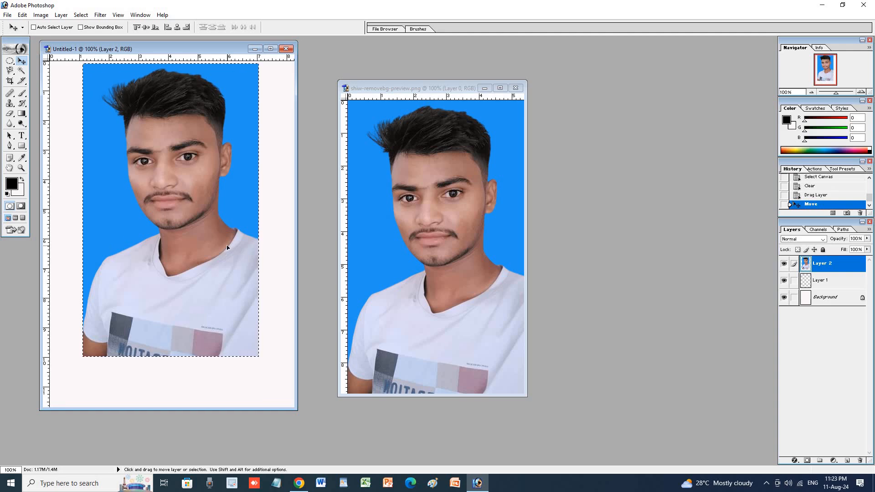
Undo placing the whole photo in the A4 document and return to the photo with its background selected.
key(ctrl+z)
key(ctrl+z)
key(ctrl+z)
key(ctrl+z)
key(ctrl+z)
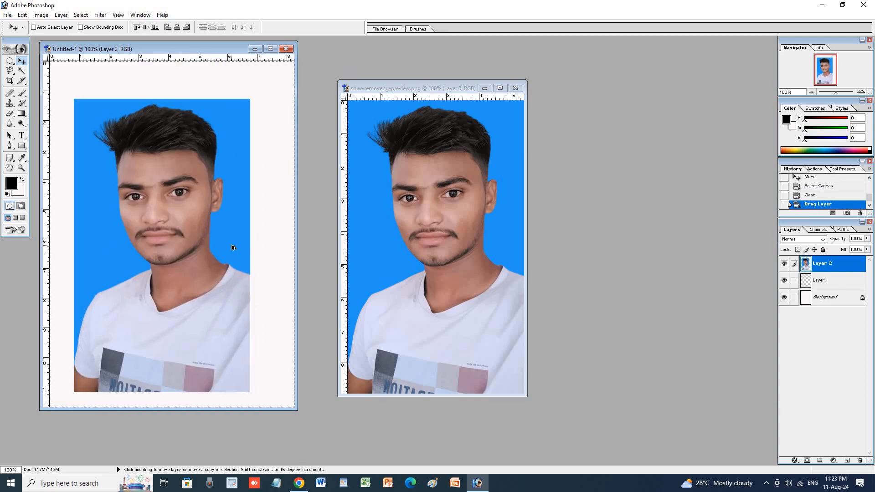
key(ctrl+z)
click(416, 211)
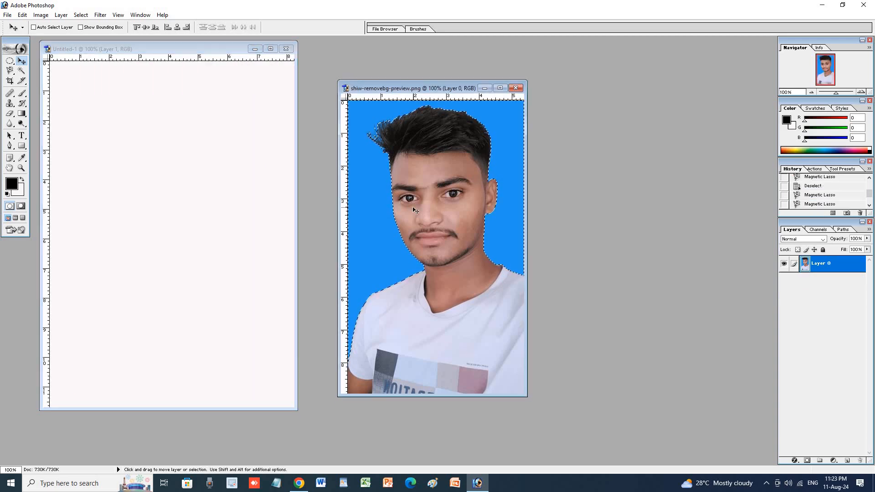
Maximize the photo and replace its background selection with a multi-area Magic Wand selection of the man's shirt, skin, hair, lips and eye areas.
click(501, 88)
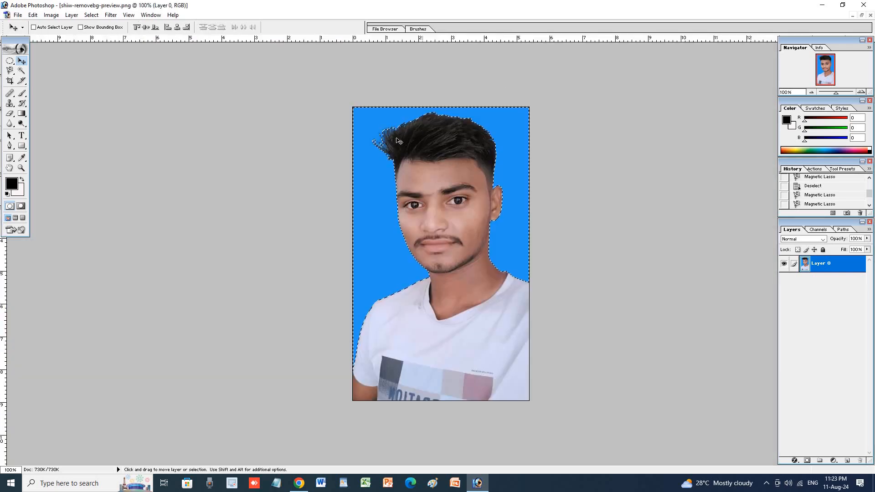
click(19, 72)
click(371, 166)
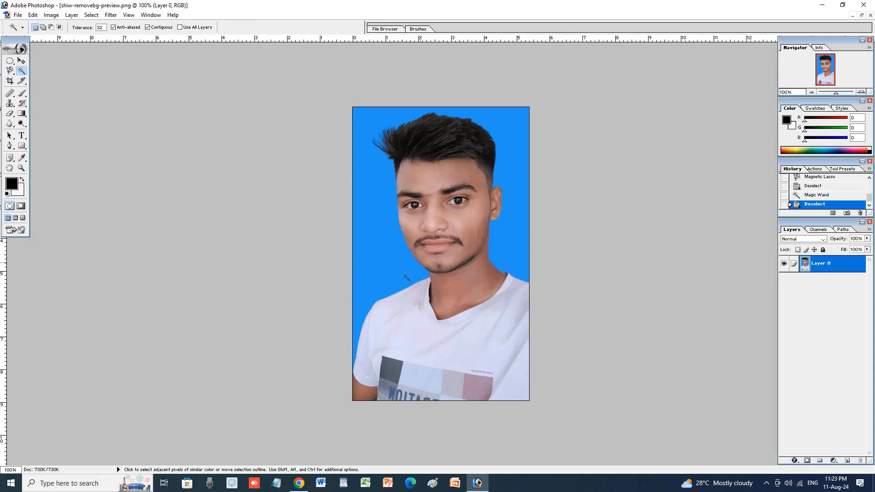
click(379, 312)
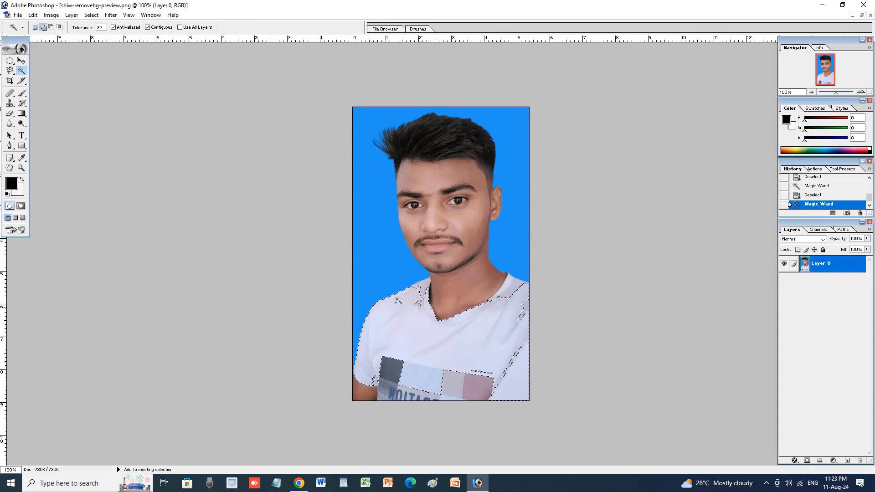
shift+click(465, 262)
shift+click(462, 285)
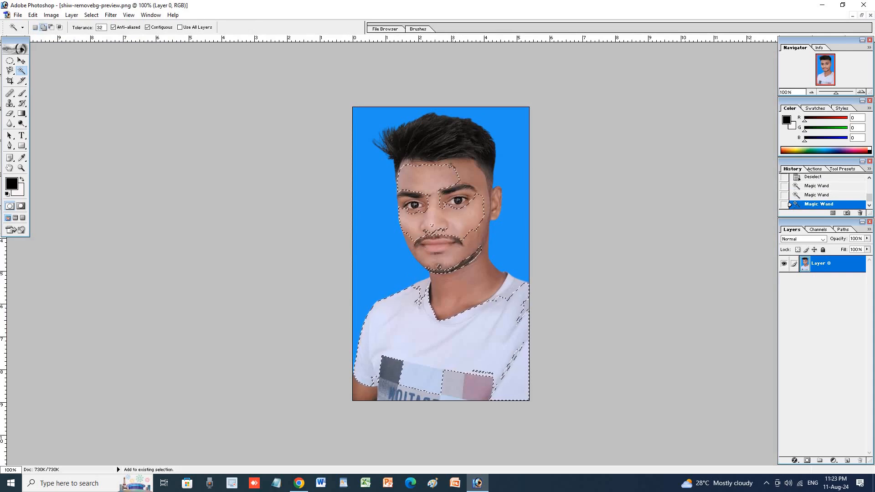
shift+click(442, 180)
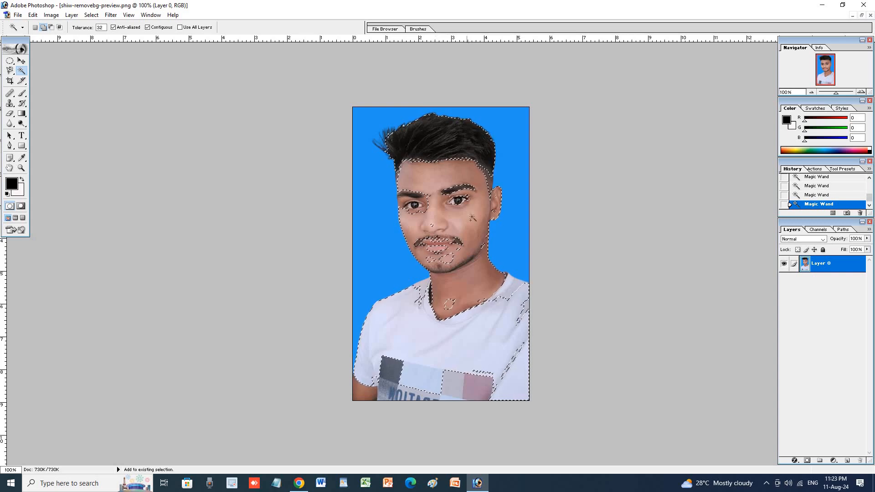
shift+click(435, 245)
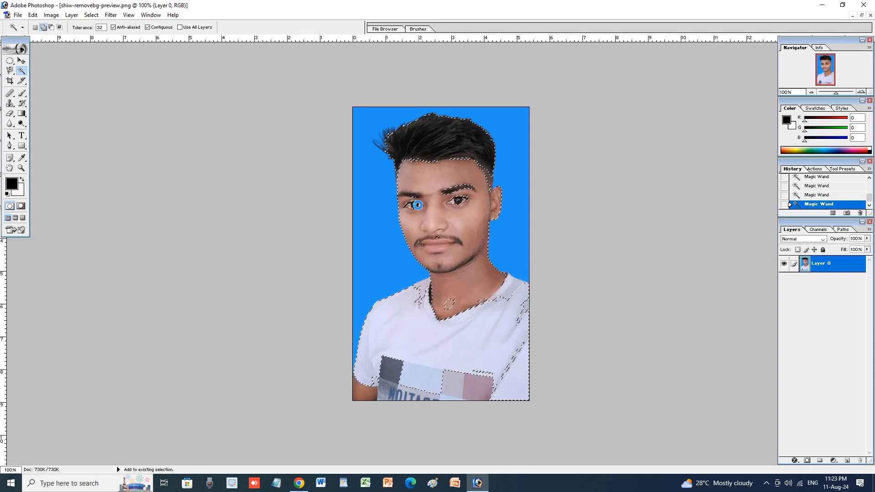
shift+click(417, 201)
click(461, 188)
Restore the photo window and place the Magic Wand-selected man in the blank A4 document with the Move Tool.
click(862, 15)
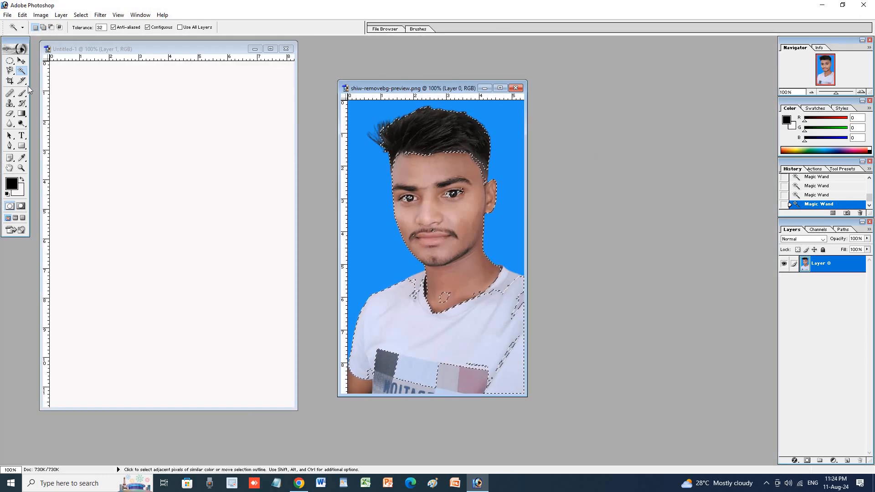
click(21, 60)
drag(424, 205, 146, 154)
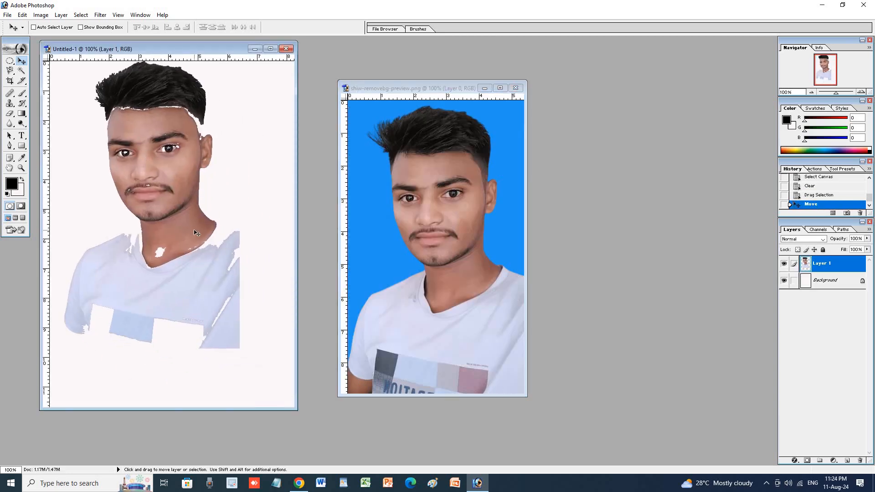
Undo placing the Magic Wand cut-out, stepping the A4 document's history back to the cleared canvas.
key(ctrl+z)
key(ctrl+z)
key(ctrl+z)
key(ctrl+z)
key(ctrl+z)
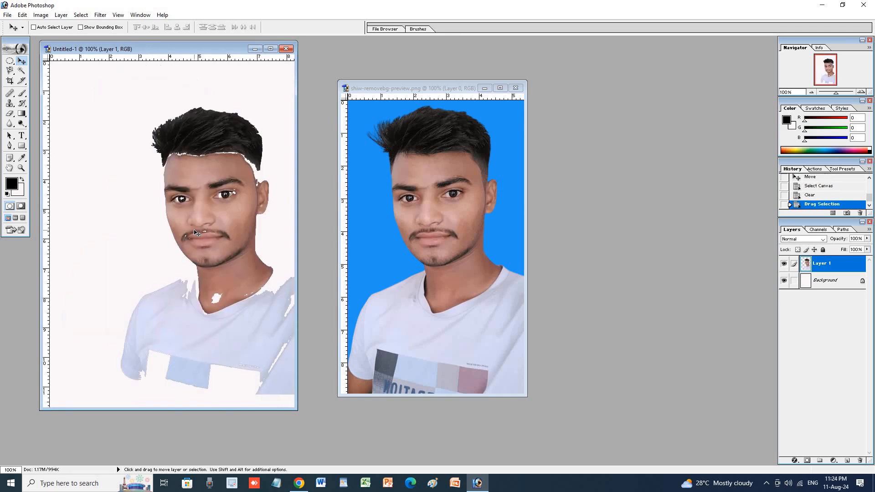
key(ctrl+alt+z)
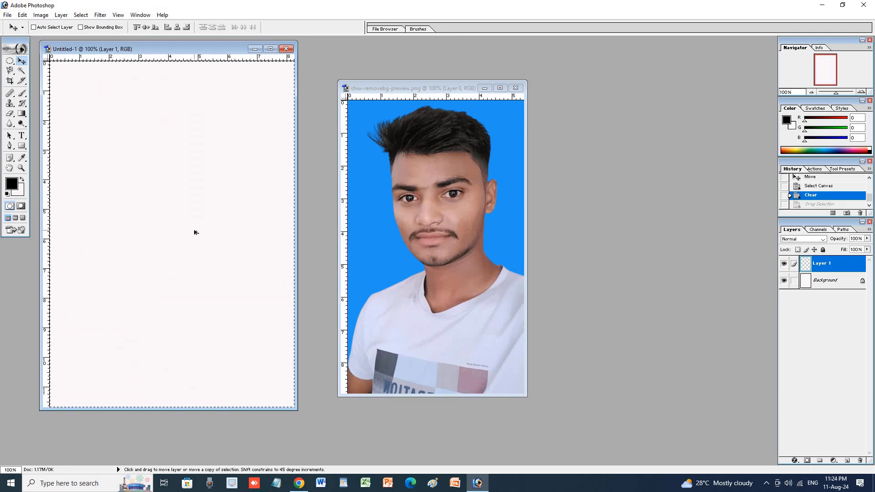
key(ctrl+alt+z)
key(ctrl+shift+z)
key(ctrl+shift+z)
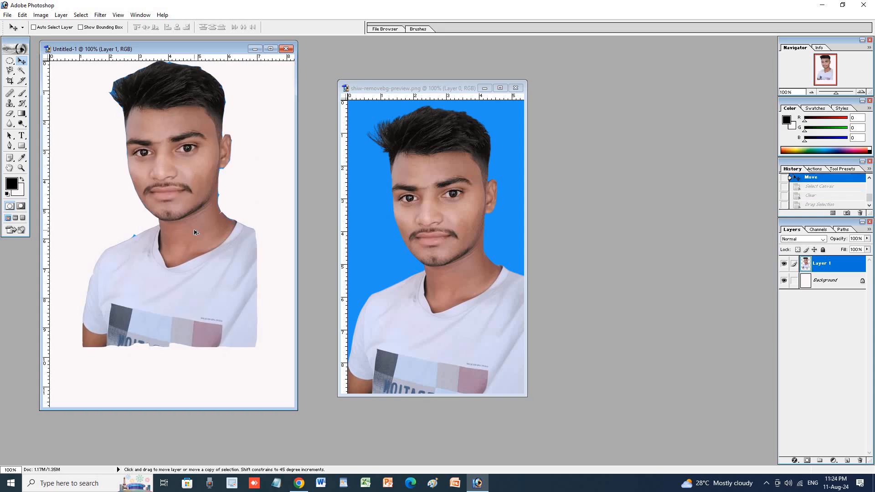
key(ctrl+shift+z)
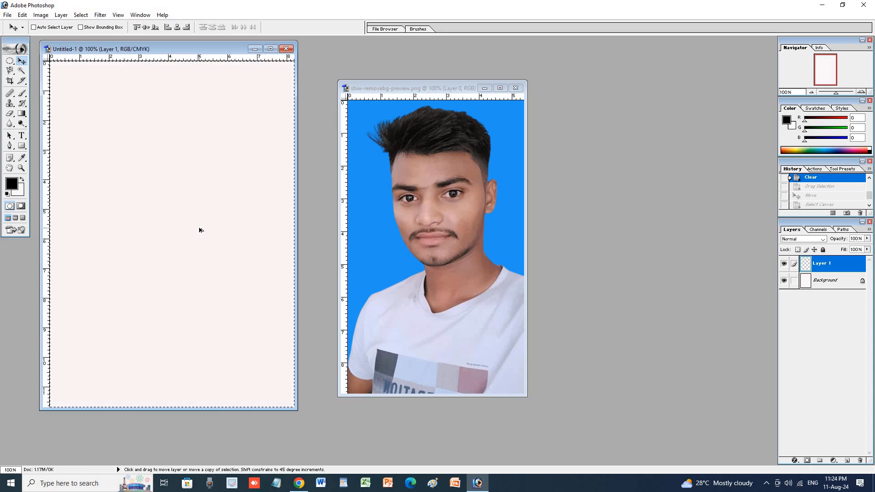
key(ctrl+y)
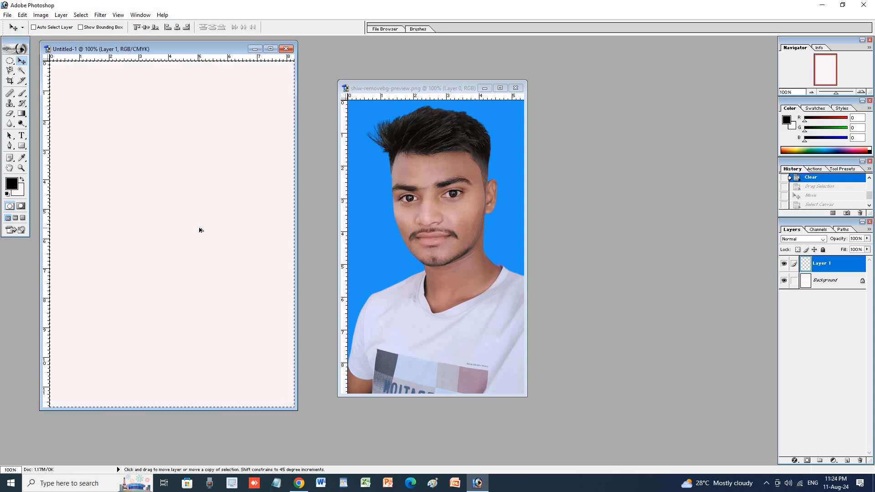
Return to the photo, maximize it, and replace the man's selection with a Magic Wand selection of only his hair at tolerance 32.
click(456, 88)
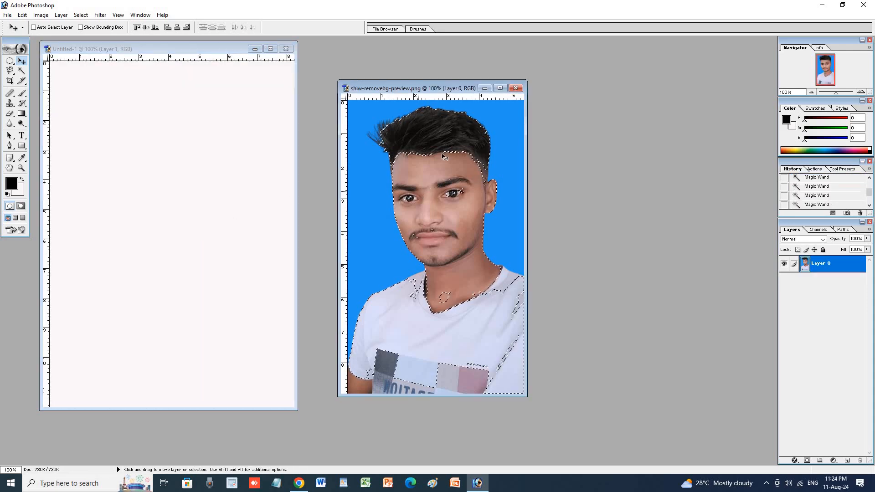
click(501, 89)
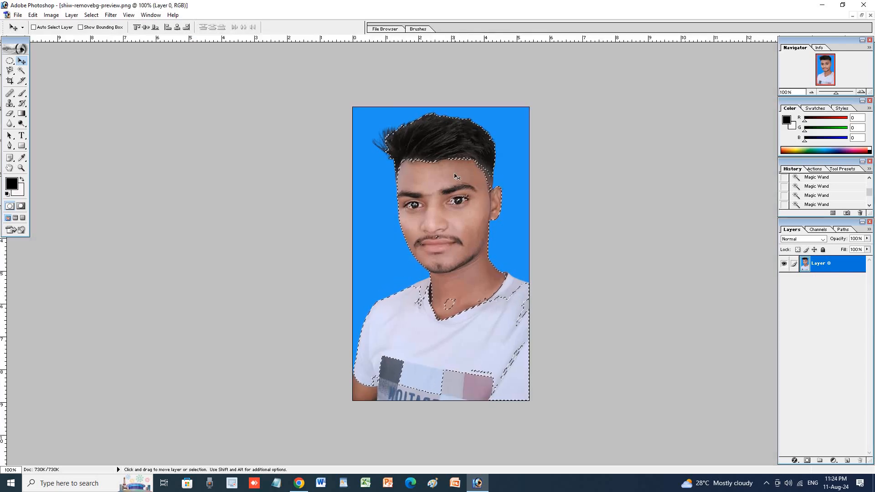
right_click(455, 176)
click(466, 181)
click(22, 70)
right_click(384, 145)
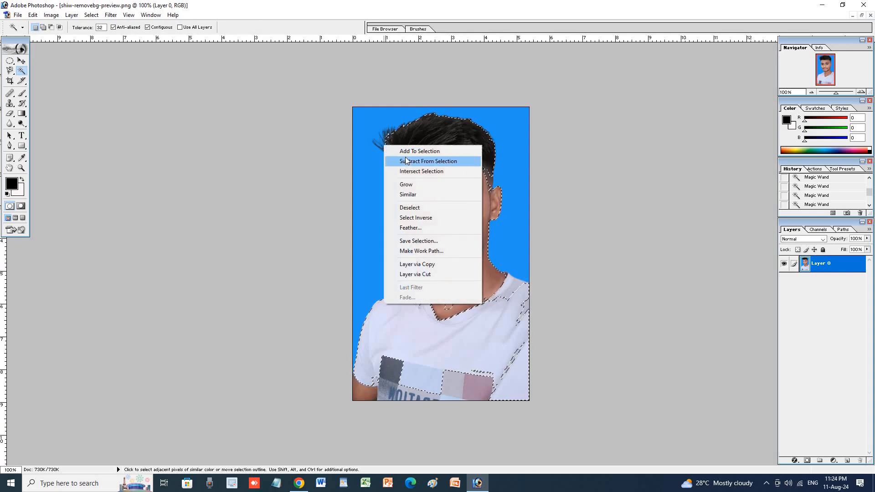
click(494, 166)
click(491, 161)
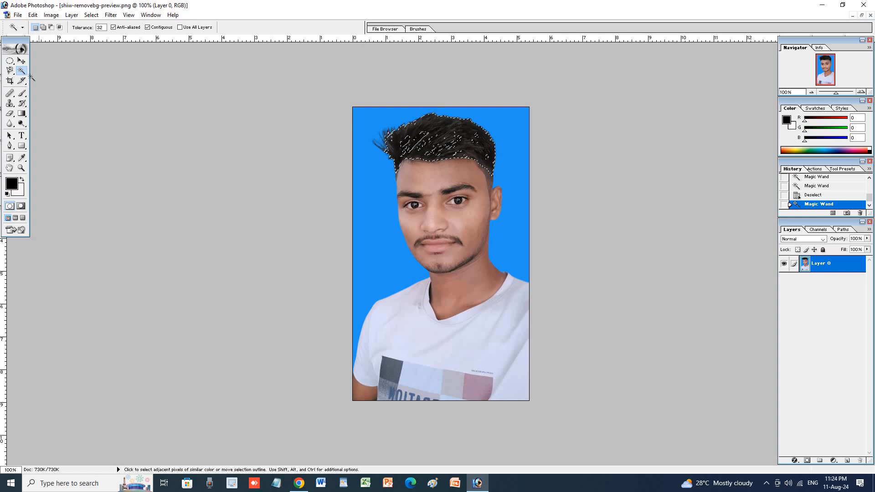
Clear the Magic Wand selection and outline the man's hair with the Magnetic Lasso Tool, keeping the outline active.
drag(10, 70, 30, 85)
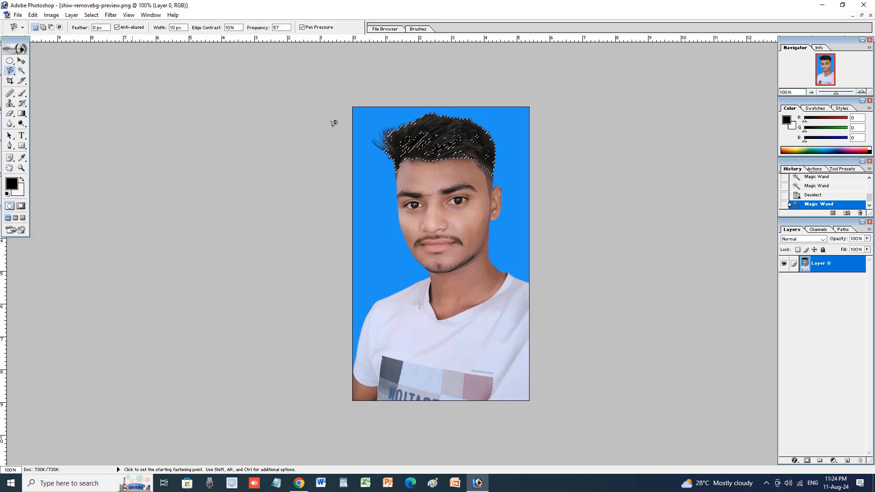
right_click(409, 143)
click(433, 146)
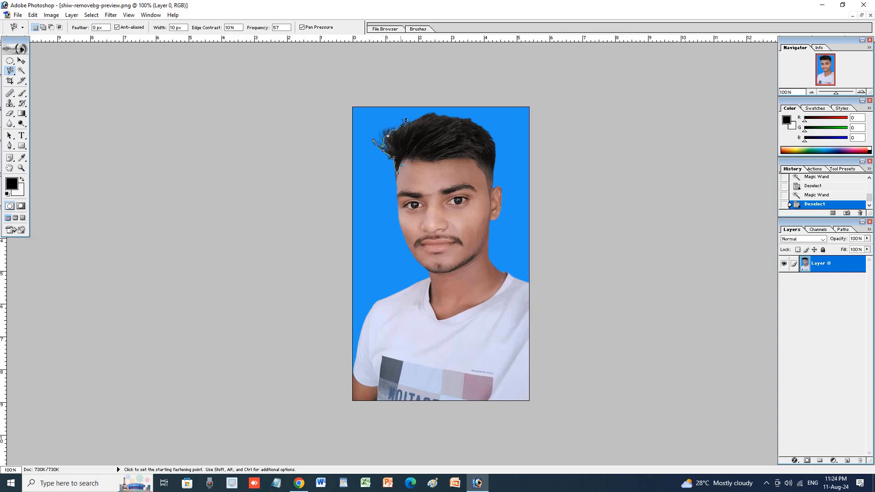
click(439, 115)
double_click(403, 160)
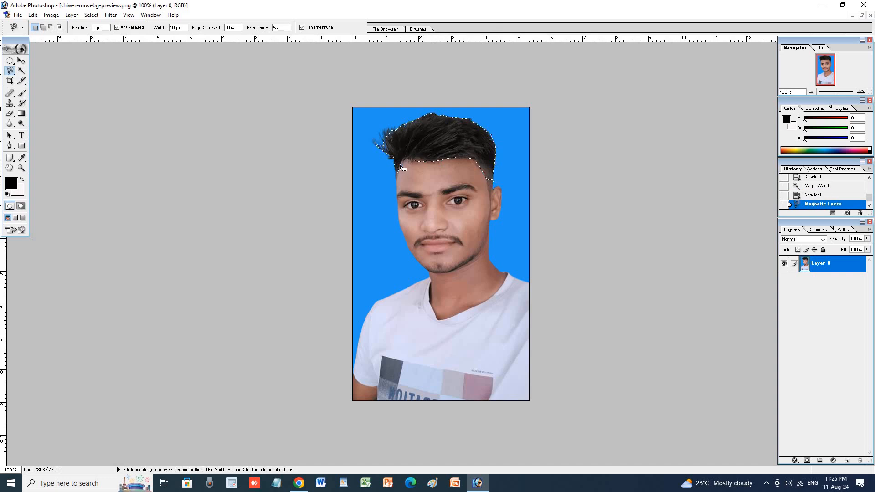
key(ctrl+d)
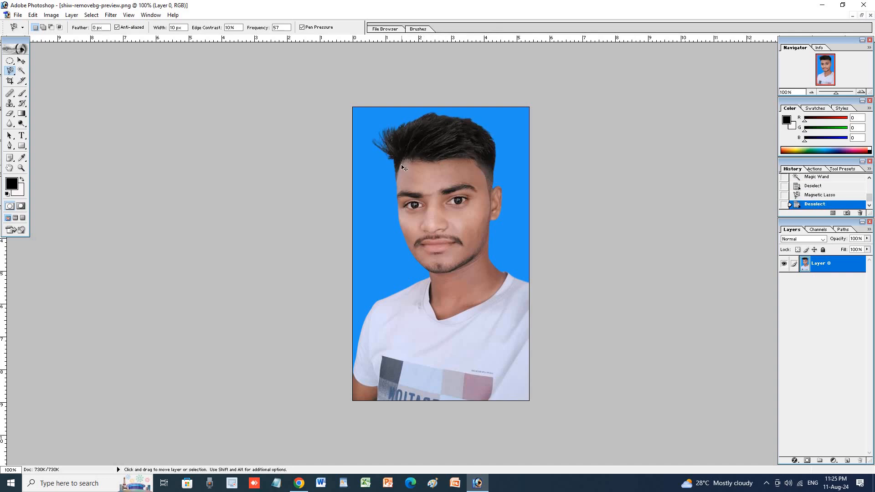
key(ctrl+z)
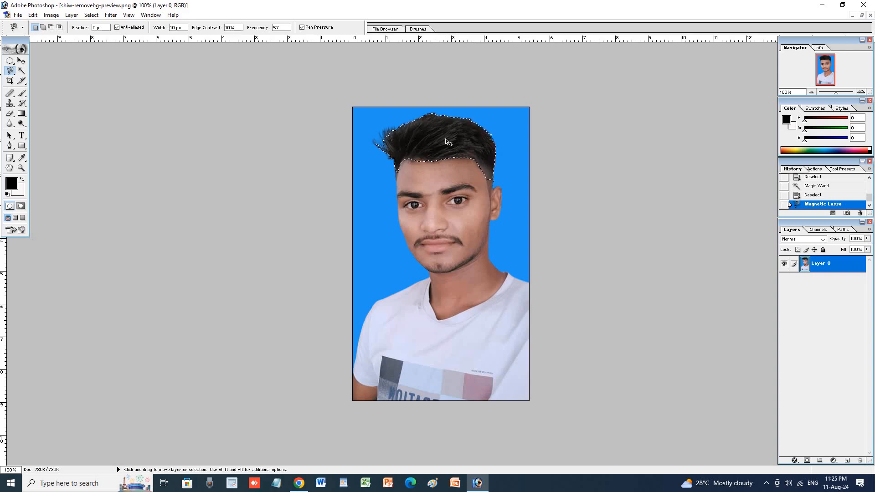
Darken the selected hair with an RGB Curves adjustment using points at input 150, output 124 and input 63, output 56.
key(ctrl+m)
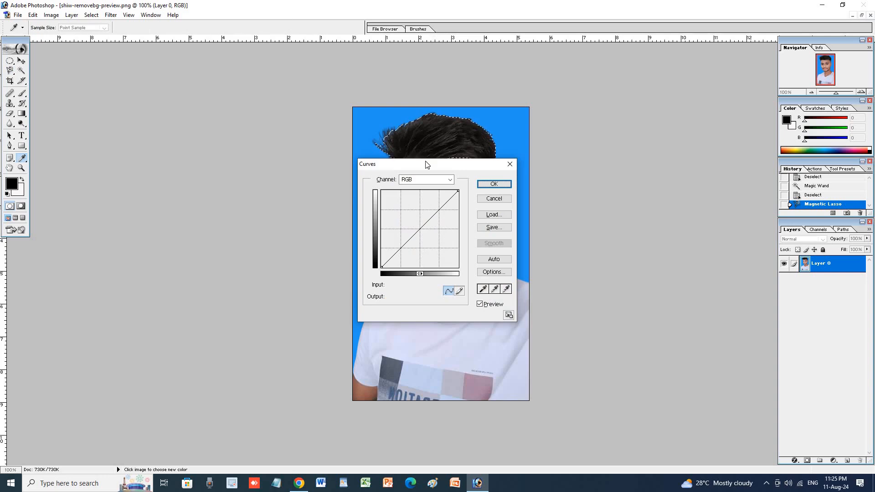
drag(414, 161, 193, 128)
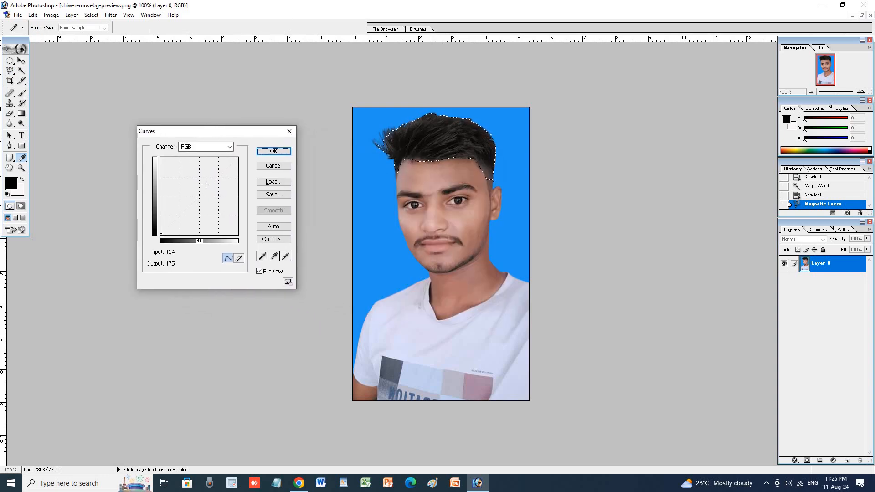
drag(205, 189, 196, 171)
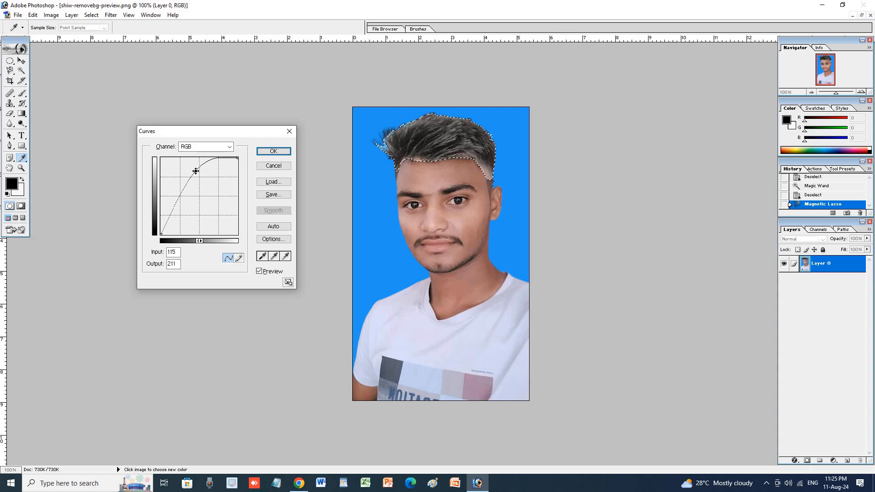
drag(196, 171, 208, 199)
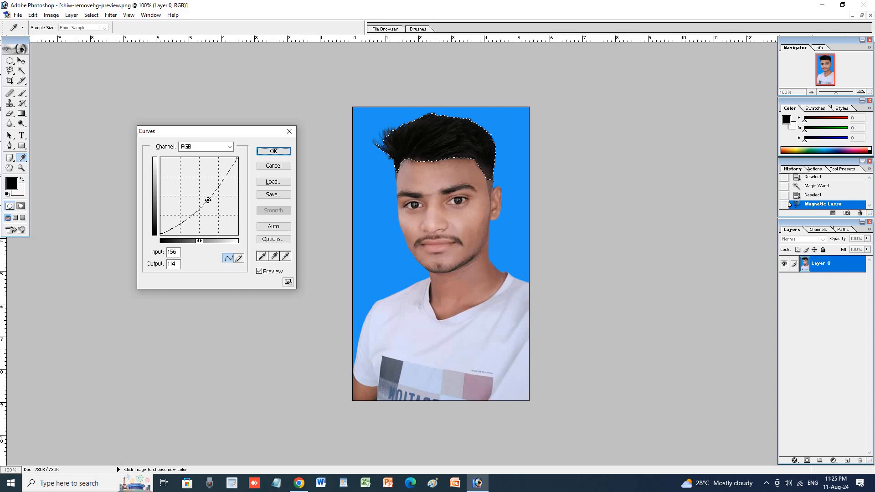
drag(208, 200, 213, 208)
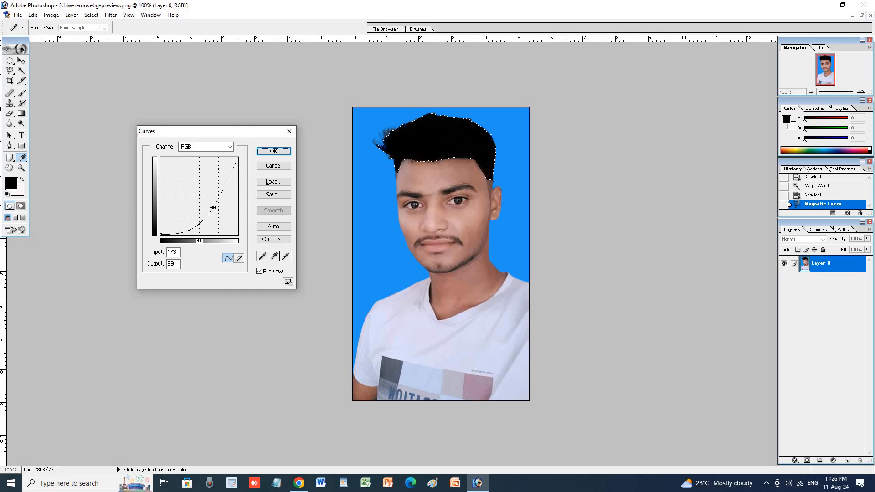
drag(213, 207, 206, 197)
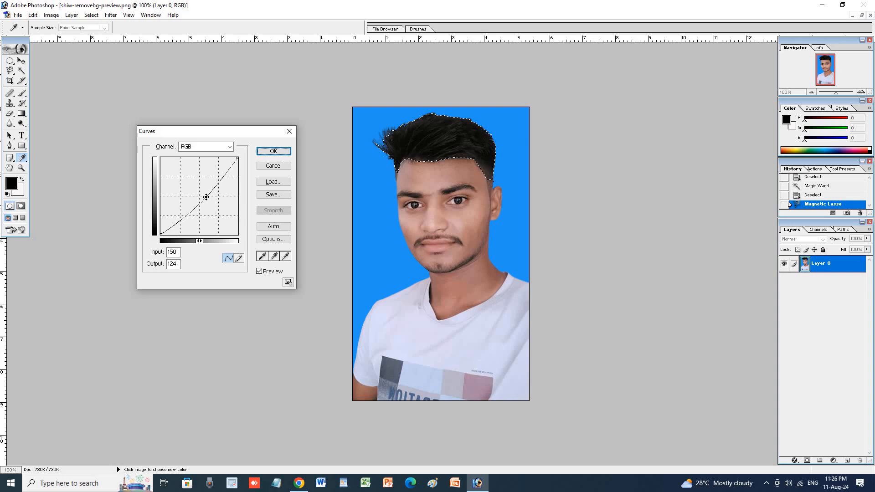
click(181, 218)
drag(181, 217, 181, 218)
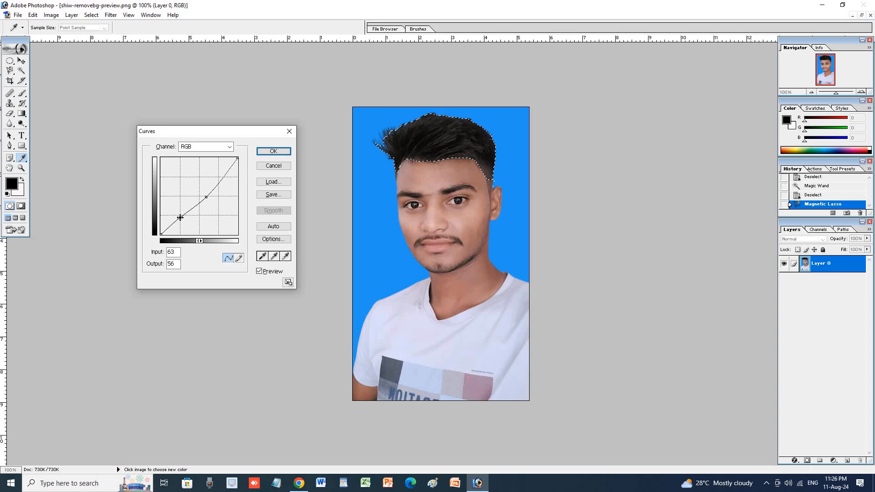
click(272, 152)
key(ctrl)
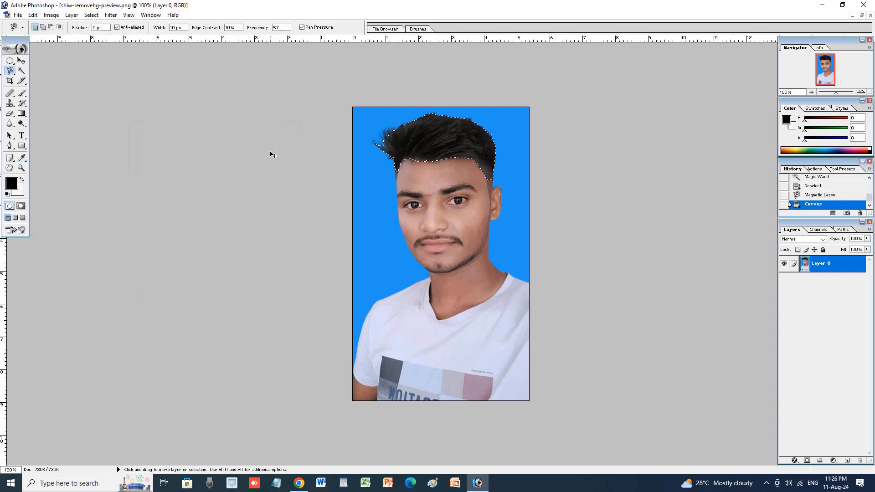
key(ctrl+m)
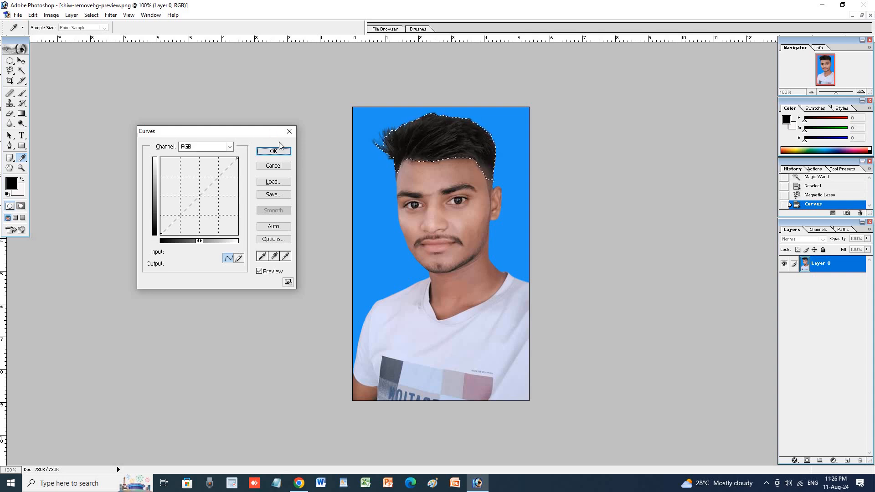
click(290, 129)
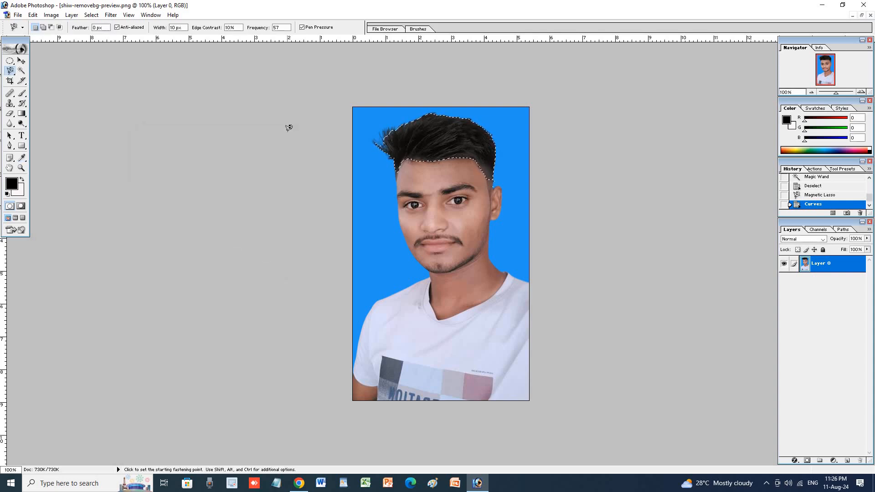
Darken the selected hair with a Levels adjustment that lowers the RGB output white level to 192.
key(ctrl+l)
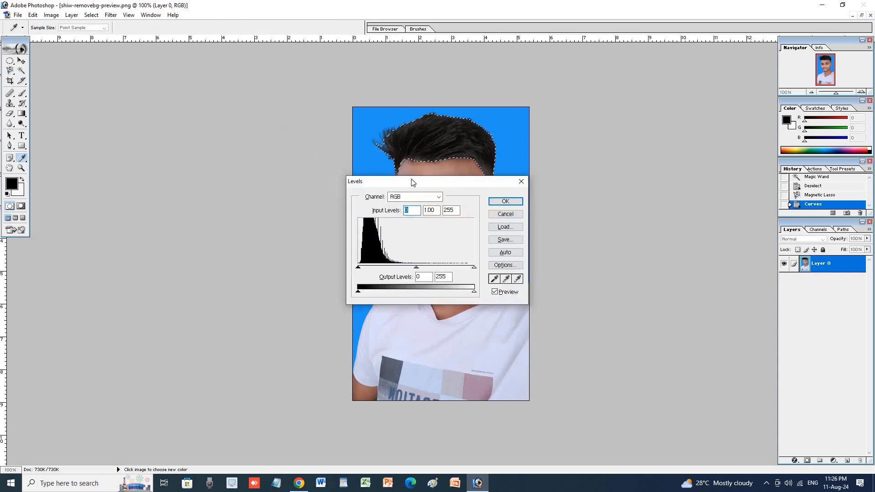
drag(410, 182, 114, 135)
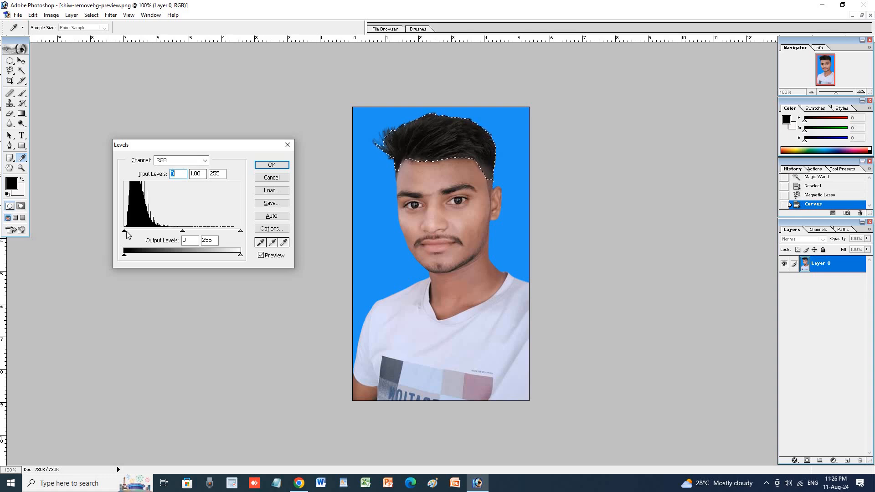
drag(124, 231, 124, 256)
drag(241, 255, 212, 257)
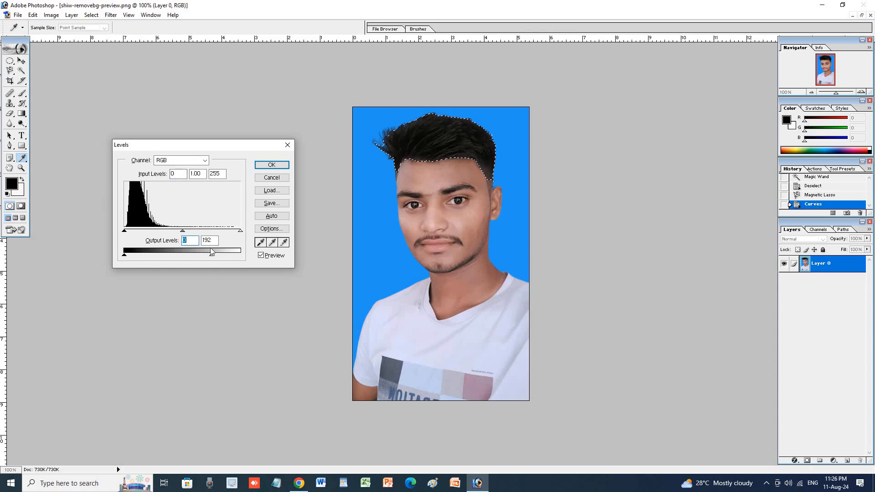
mouse_move(239, 231)
mouse_down()
mouse_move(208, 231)
mouse_move(253, 228)
mouse_up()
click(203, 160)
click(196, 177)
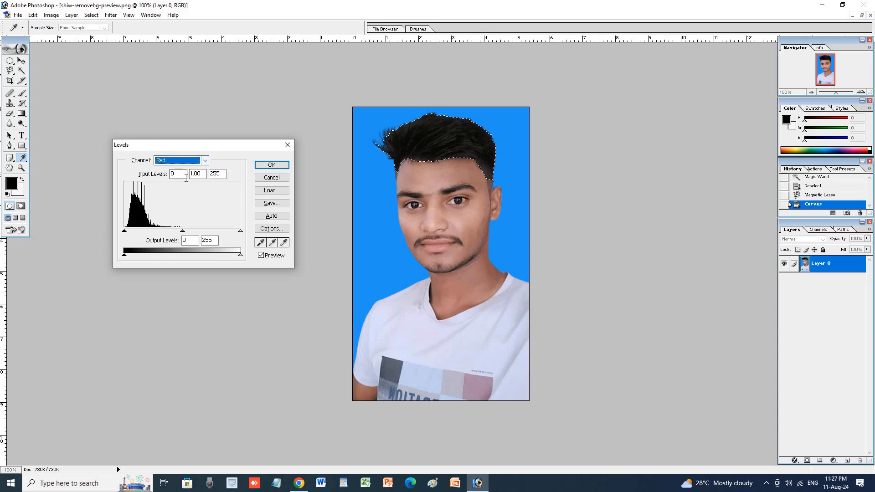
click(271, 166)
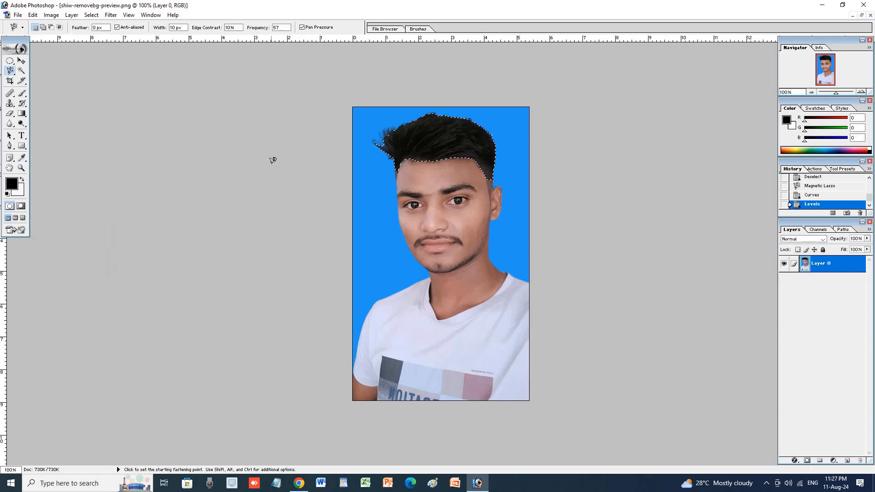
Deselect the hair and outline a patch of the white T-shirt's shoulder with the Magnetic Lasso Tool.
right_click(410, 148)
click(422, 154)
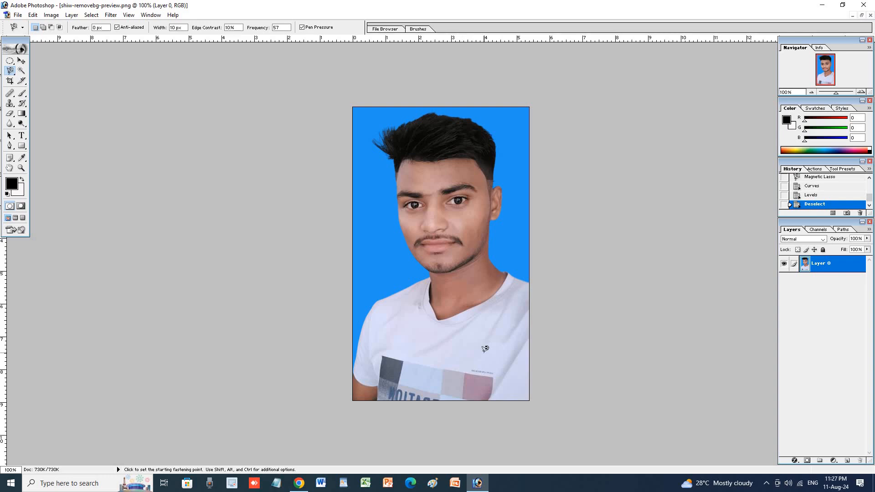
click(374, 312)
click(375, 308)
key(ctrl)
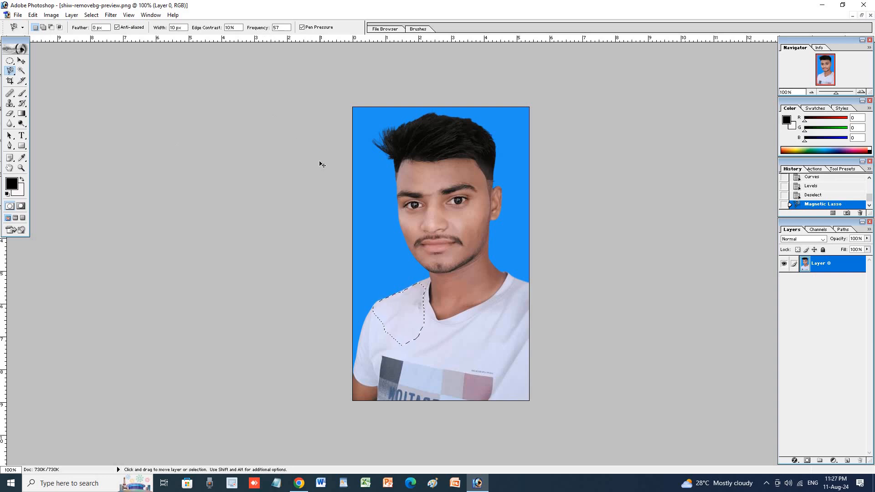
Set the foreground color to red (R 246, G 14, B 14) and nudge the shirt selection outline down.
key(ctrl+m)
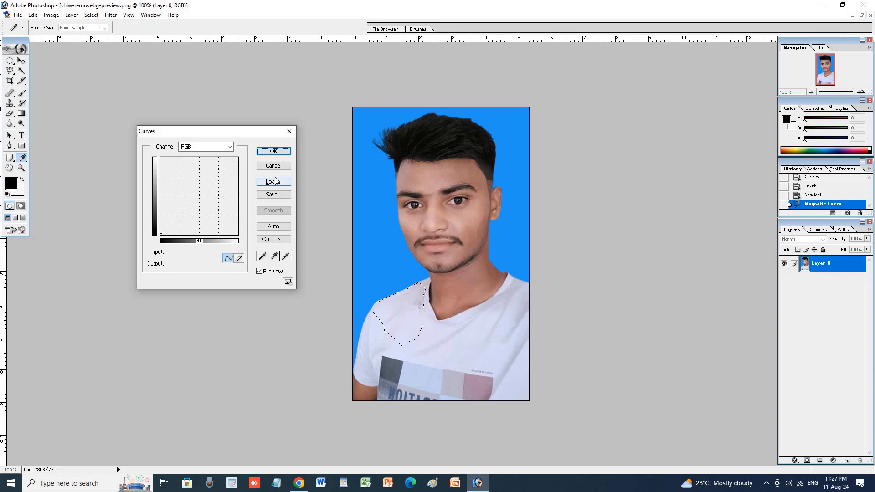
click(290, 131)
click(11, 183)
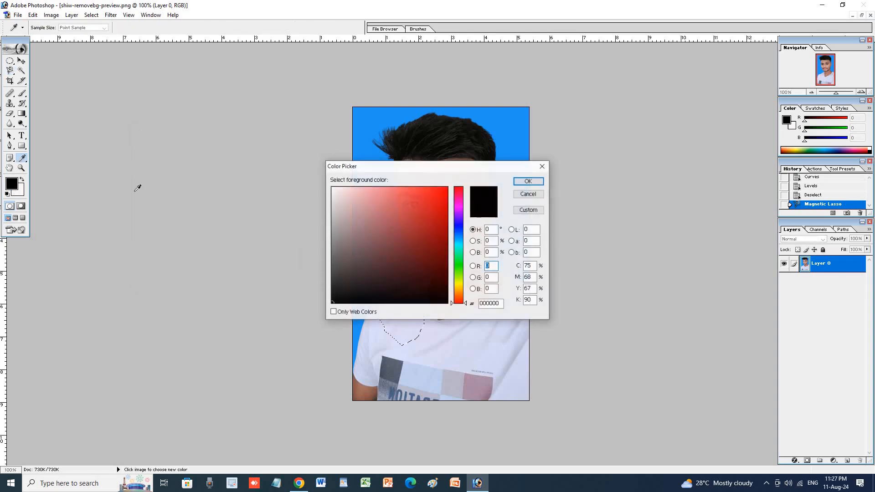
click(441, 191)
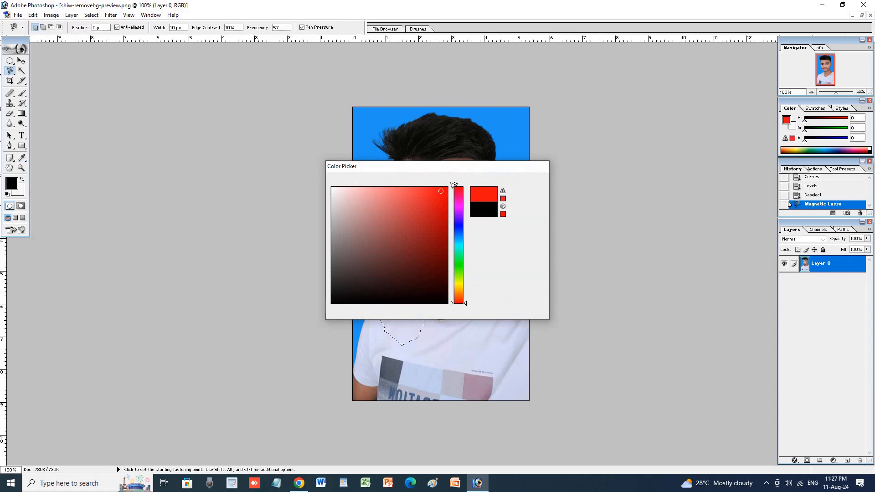
key(Return)
key(Down)
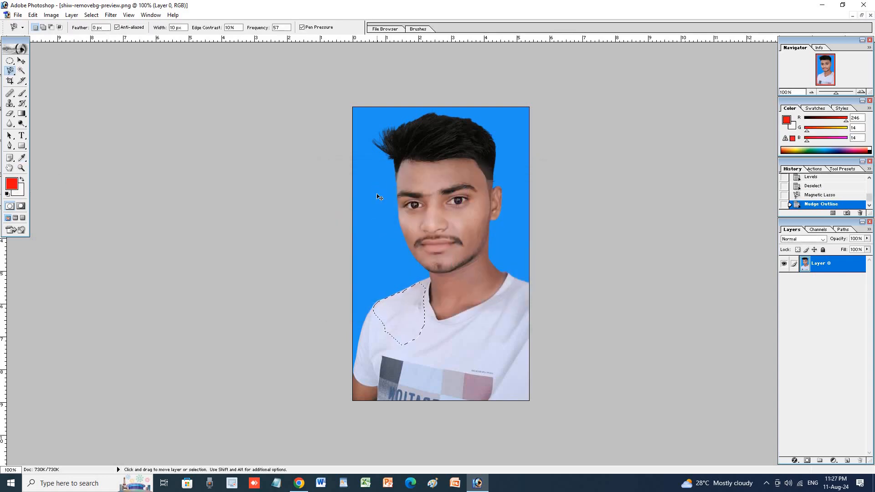
Try a Curves adjustment on the selected shirt patch with an RGB point at input 183, output 70, and switch to the Green channel.
key(ctrl+m)
drag(199, 195, 216, 213)
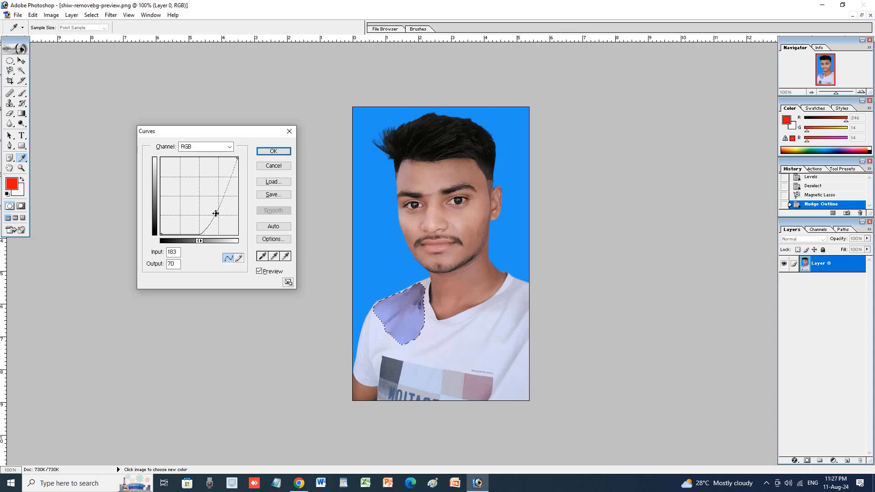
click(230, 147)
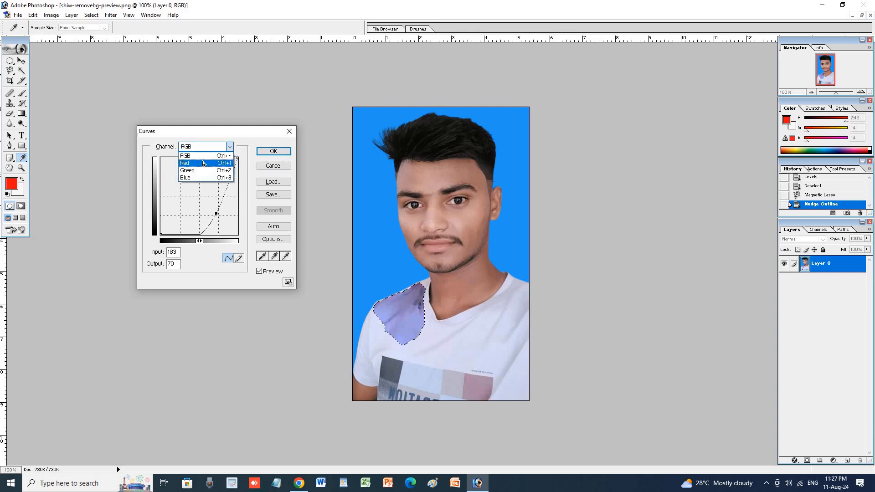
click(203, 163)
click(229, 147)
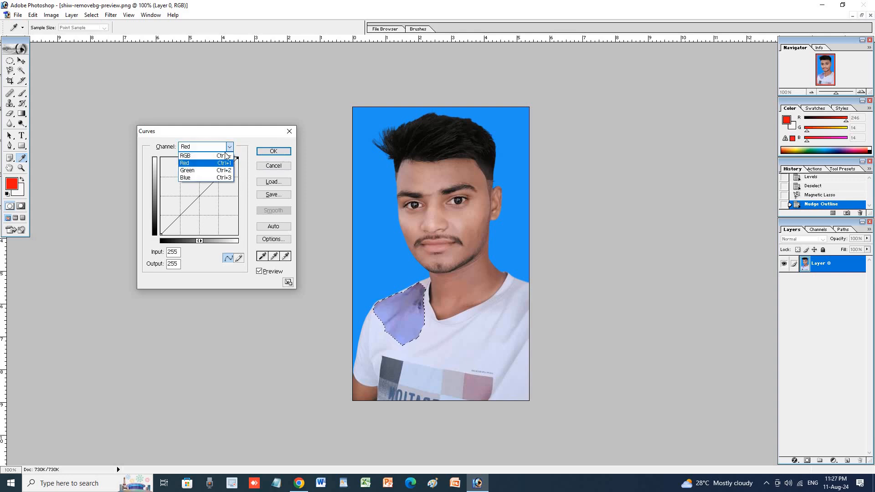
click(202, 171)
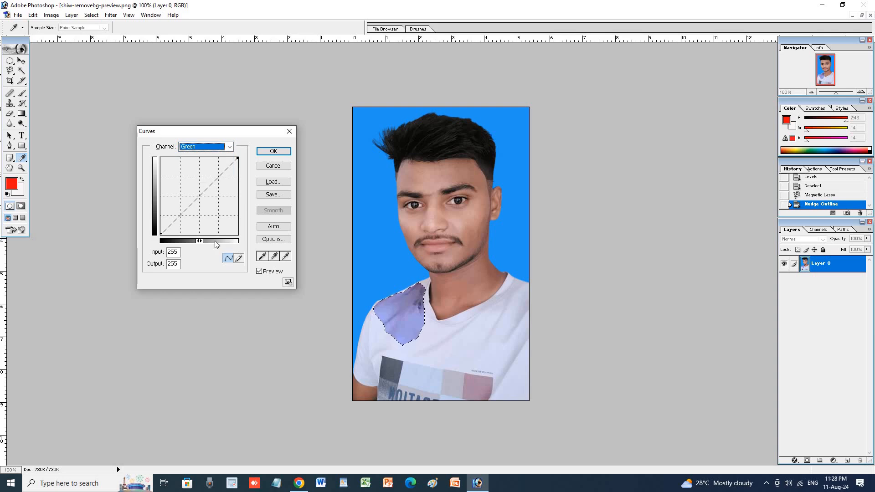
click(229, 258)
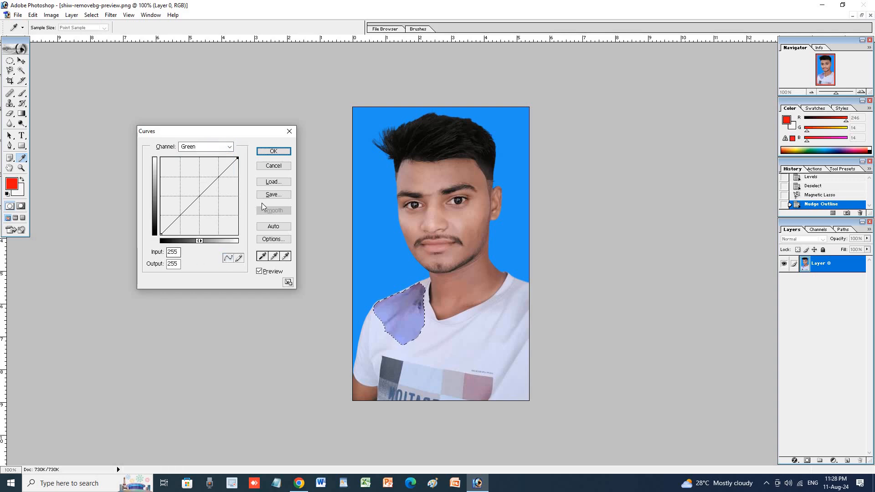
Try auto color correction with the Green curve point at input 94, output 155 on the shirt patch, and cancel the Curves adjustment.
click(273, 240)
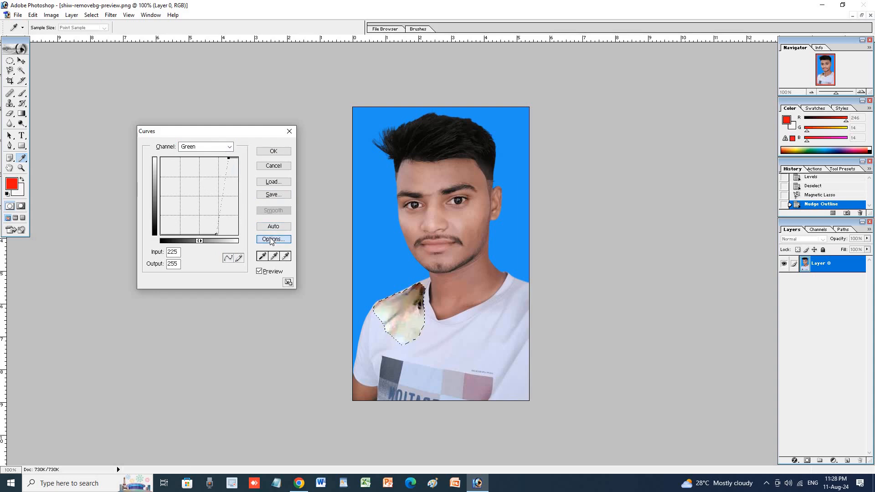
click(408, 259)
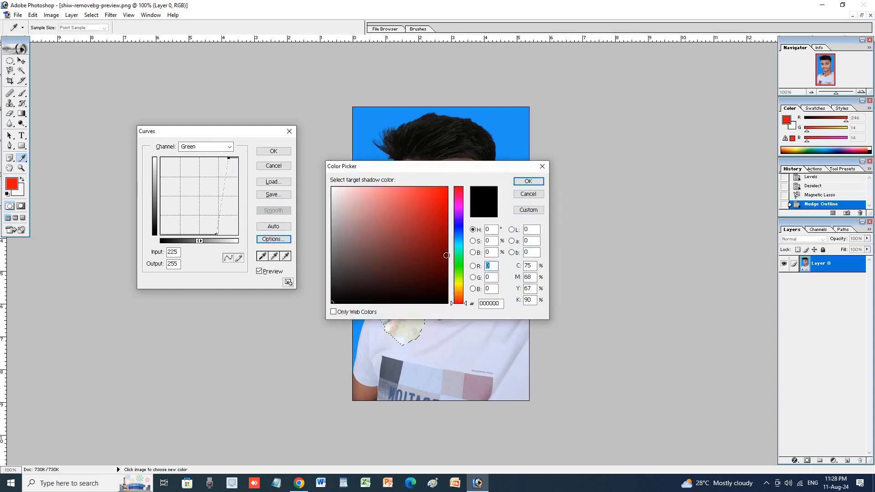
click(529, 181)
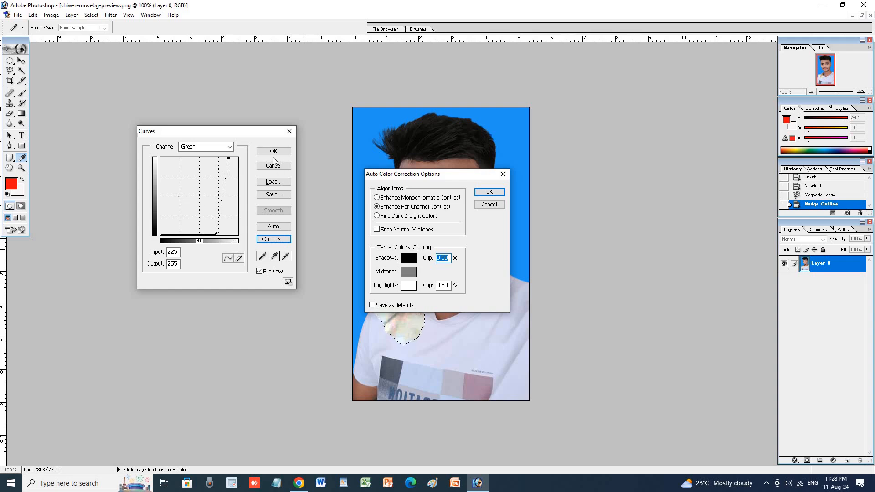
click(489, 192)
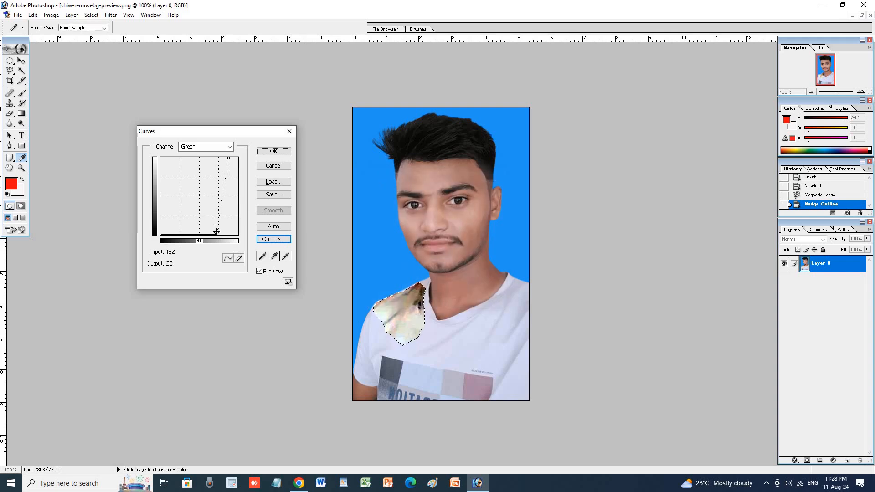
drag(216, 233, 190, 188)
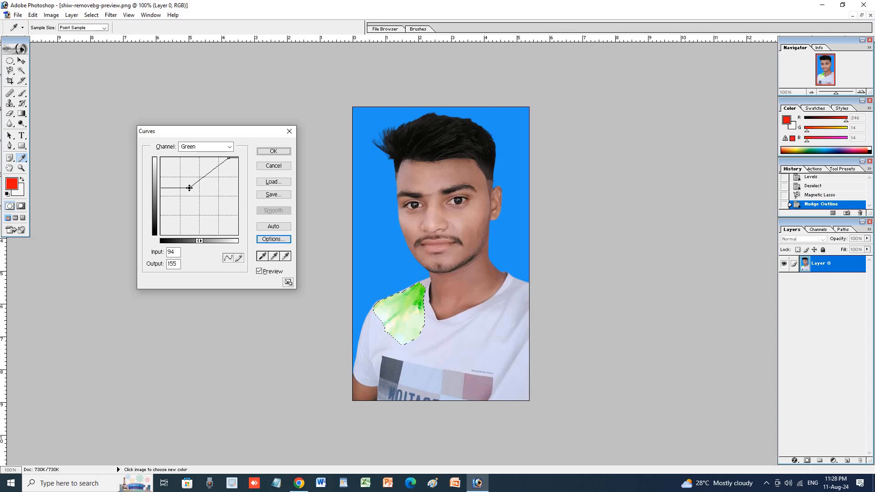
click(273, 166)
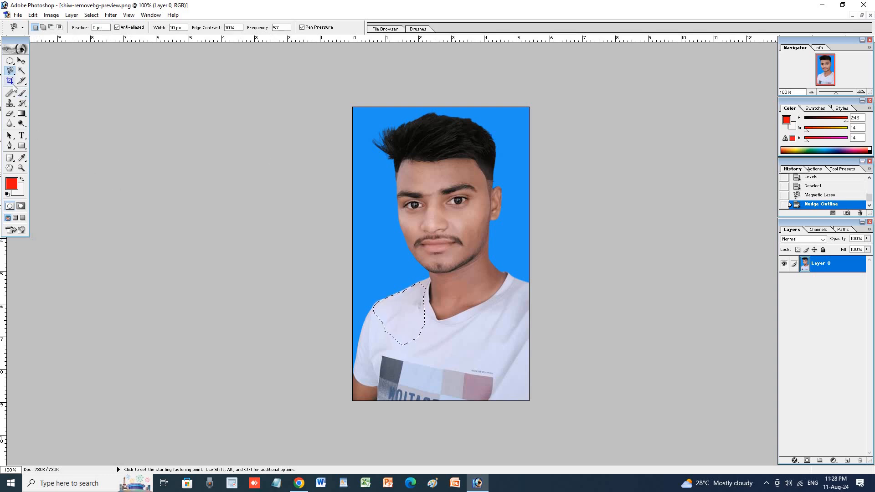
Deselect the outlined patch on the T-shirt.
right_click(425, 319)
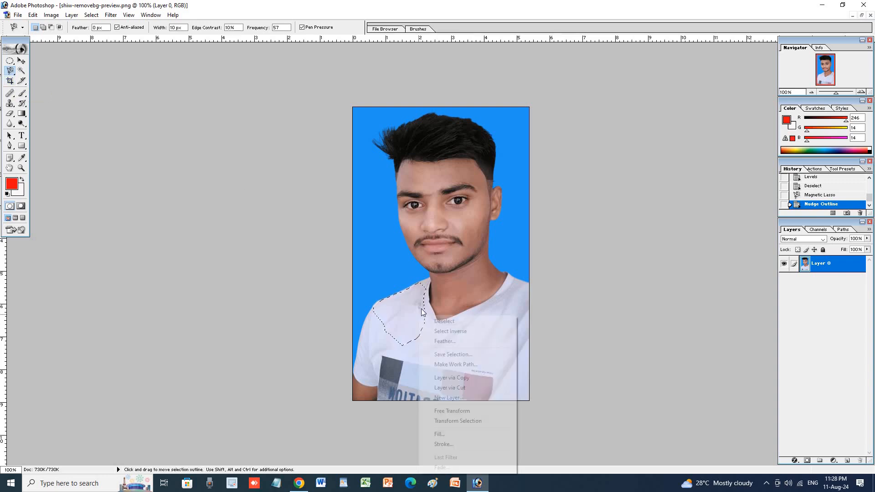
click(440, 318)
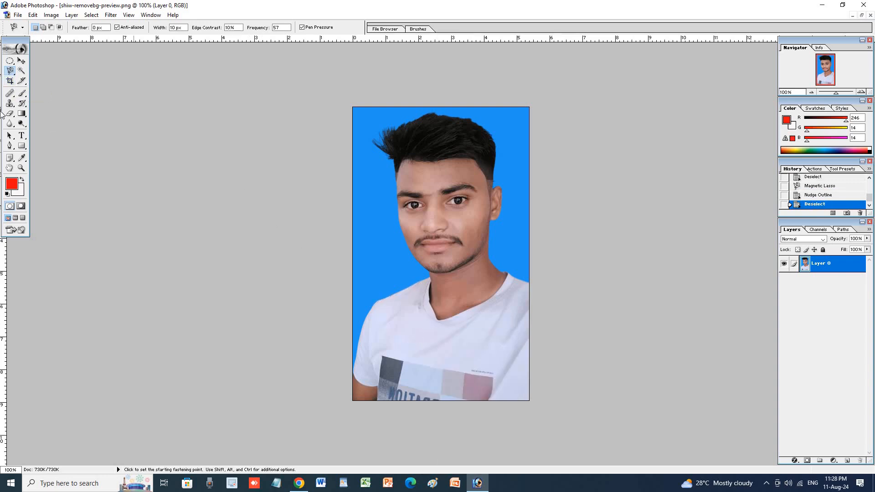
Try cropping the photo to the man's face with the Crop Tool, and undo the crop.
click(9, 81)
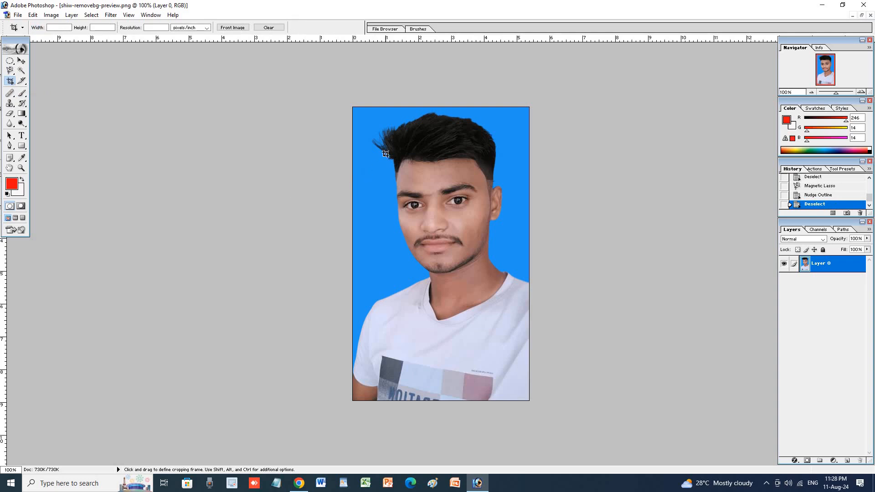
mouse_move(386, 146)
mouse_down()
mouse_move(425, 235)
mouse_move(511, 276)
mouse_up()
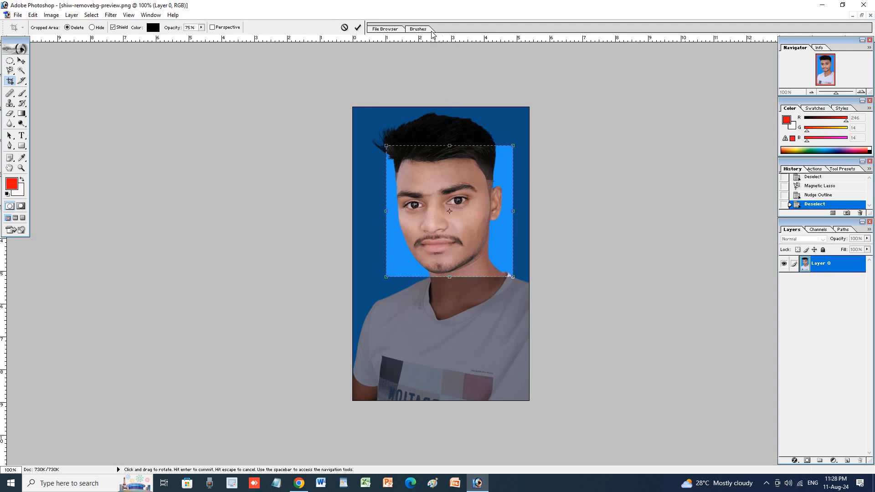
click(359, 29)
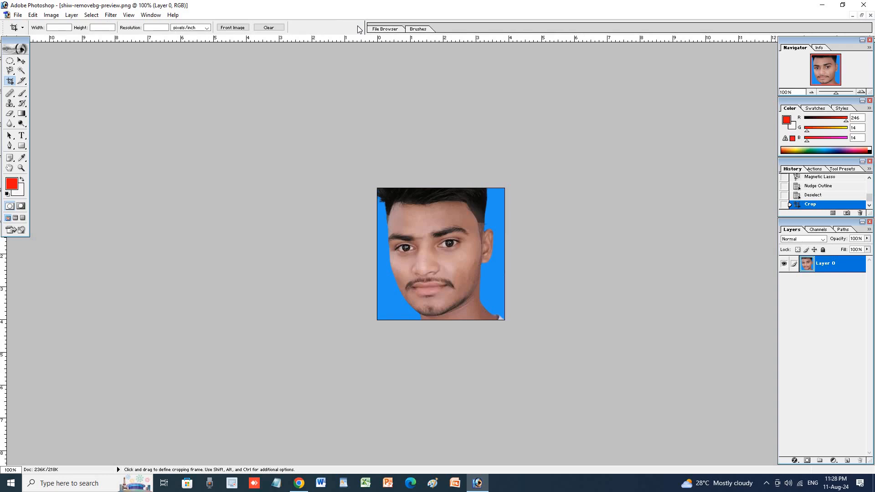
key(ctrl+z)
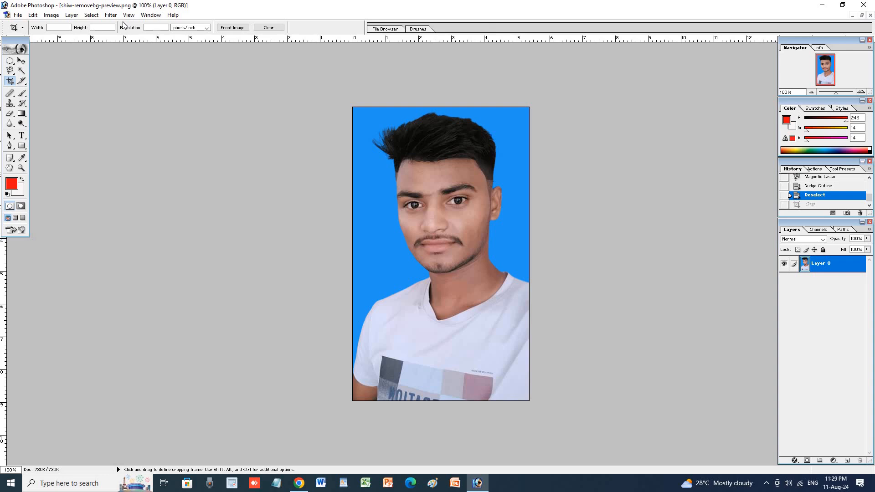
Activate the Slice Tool for the portrait.
click(22, 80)
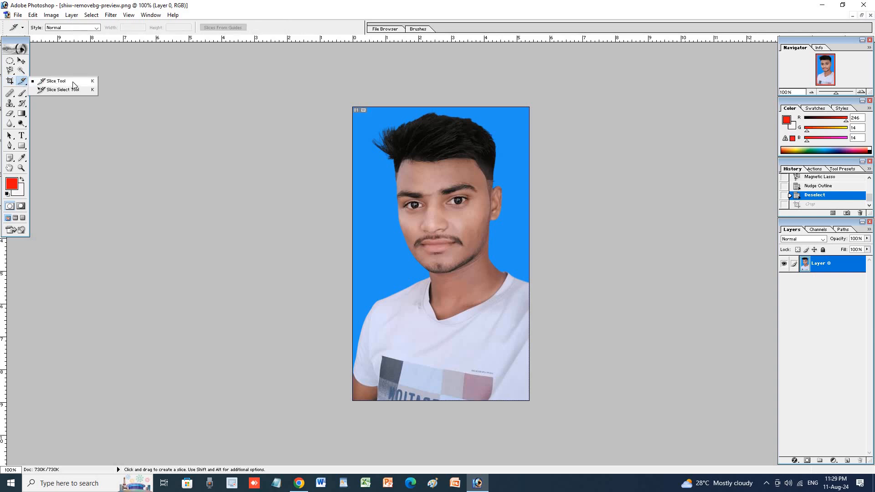
click(74, 81)
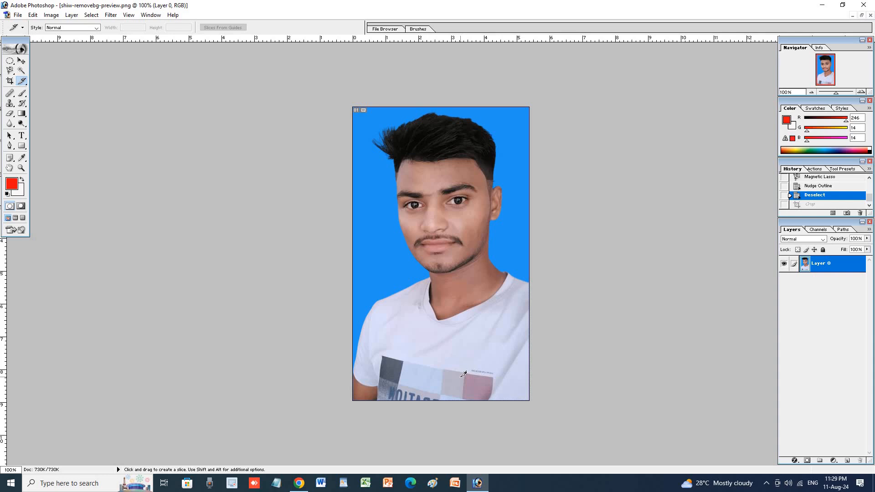
click(822, 5)
click(823, 9)
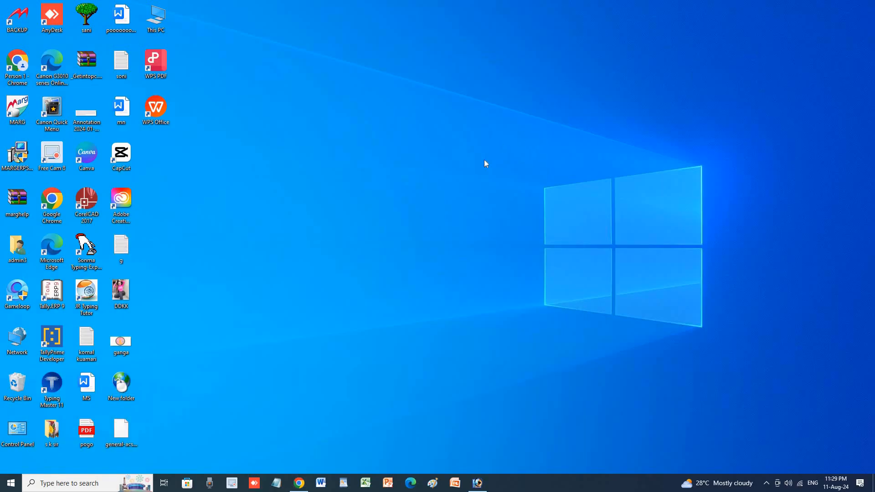
click(129, 215)
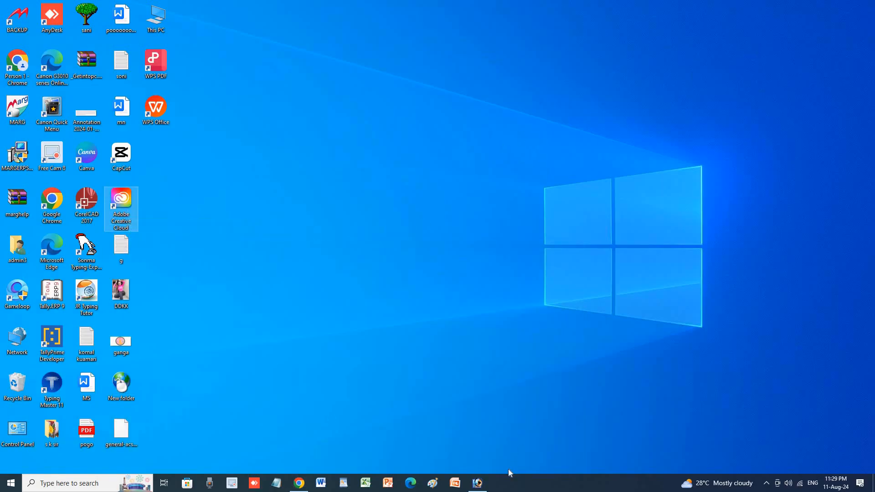
click(477, 482)
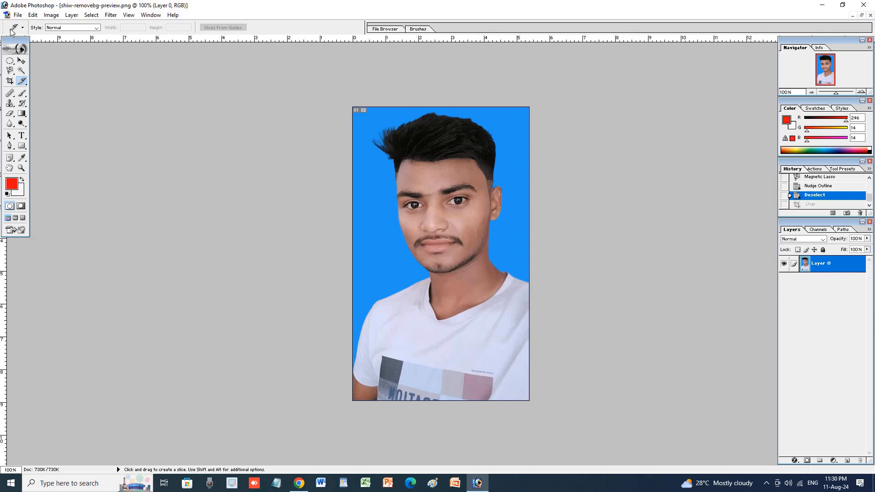
click(21, 83)
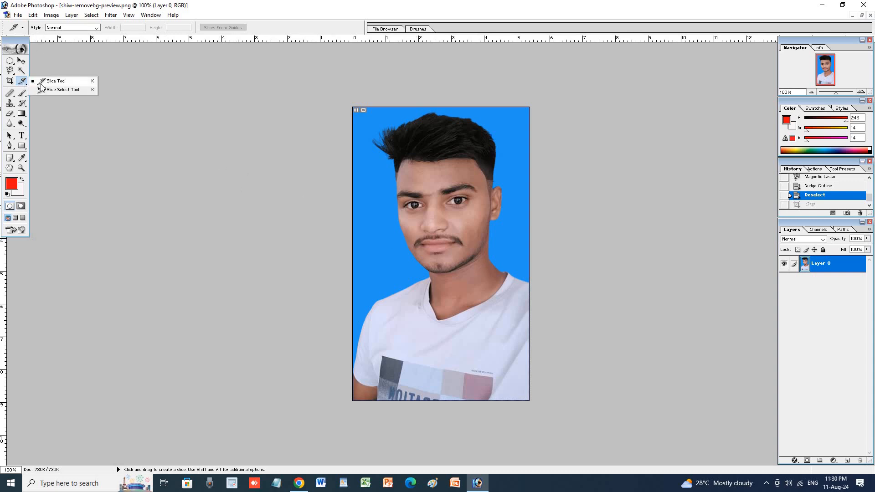
click(45, 81)
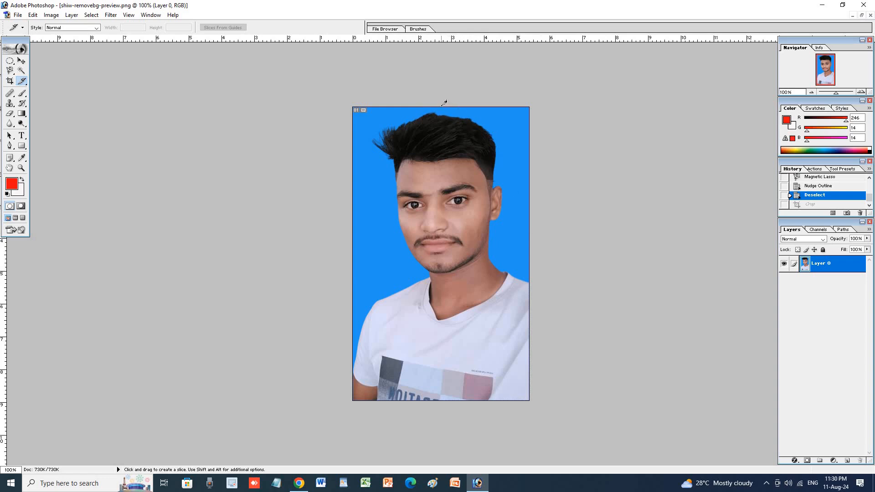
Draw a full-height slice over the portrait's centre-left area and save all slices for the web to the Desktop as HTML and images.
mouse_move(441, 104)
mouse_down()
mouse_move(445, 394)
mouse_move(404, 401)
mouse_up()
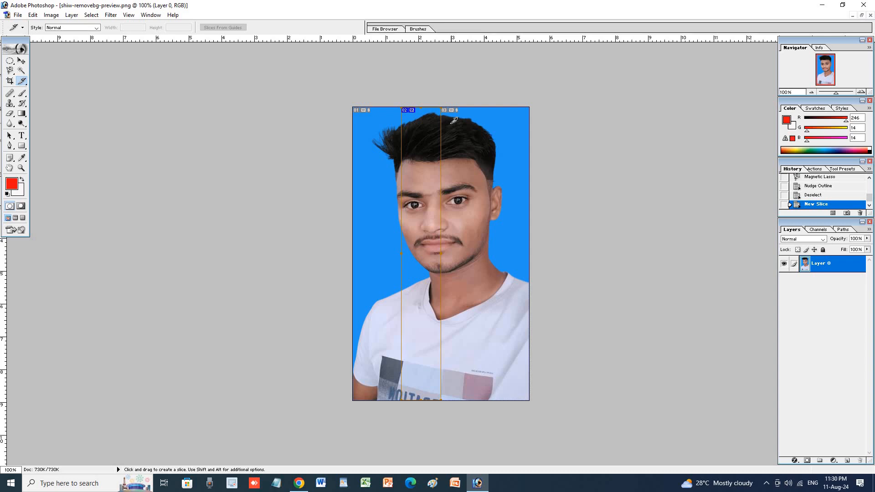
click(18, 15)
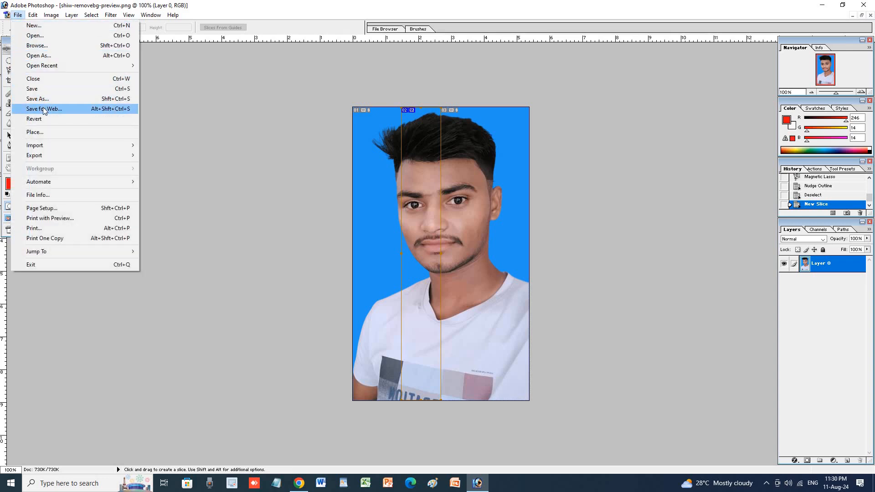
click(71, 111)
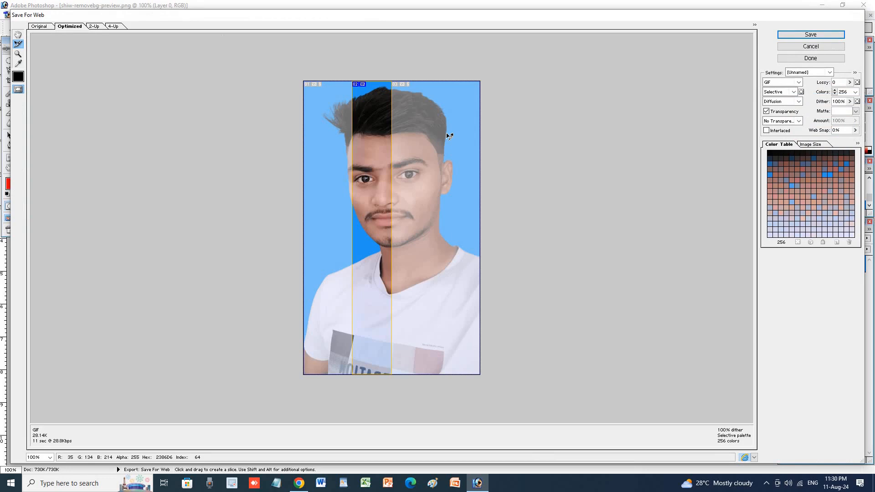
click(791, 35)
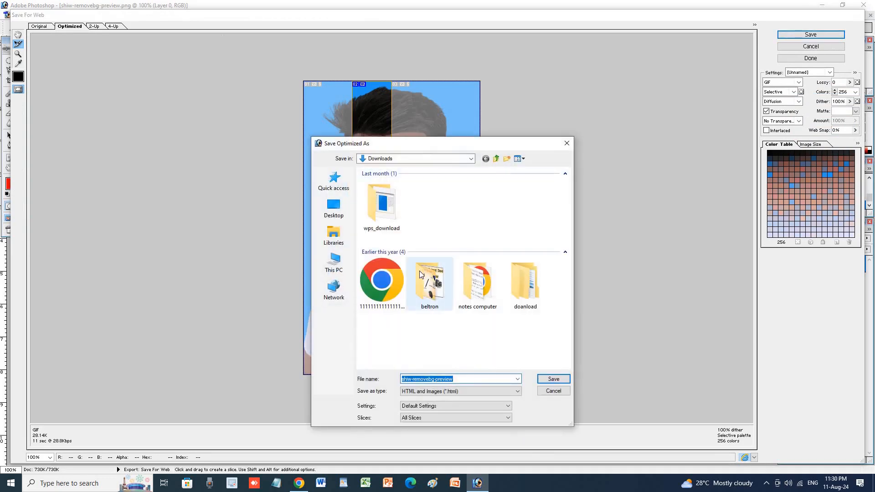
click(337, 210)
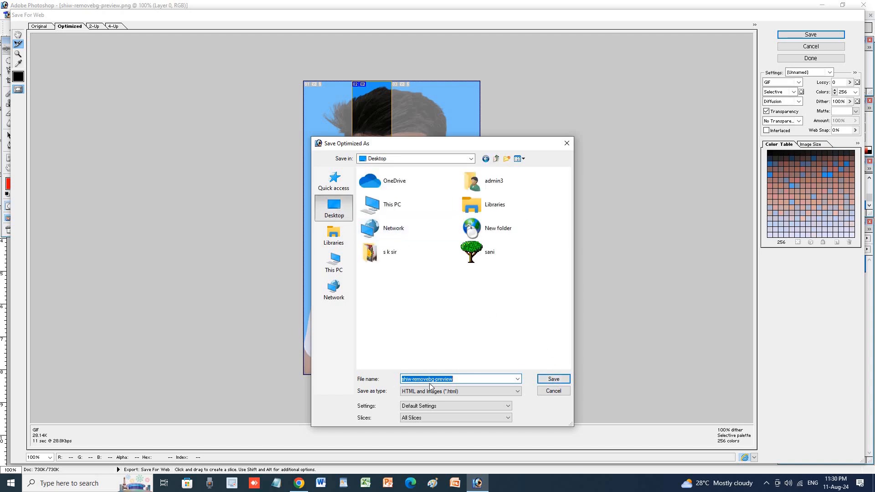
click(547, 379)
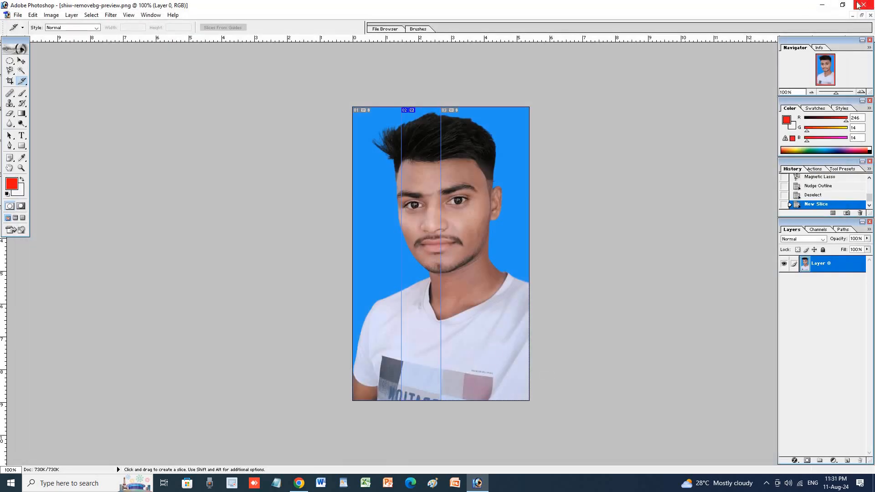
Switch to the desktop and view the three exported slice pictures in the images folder.
click(822, 5)
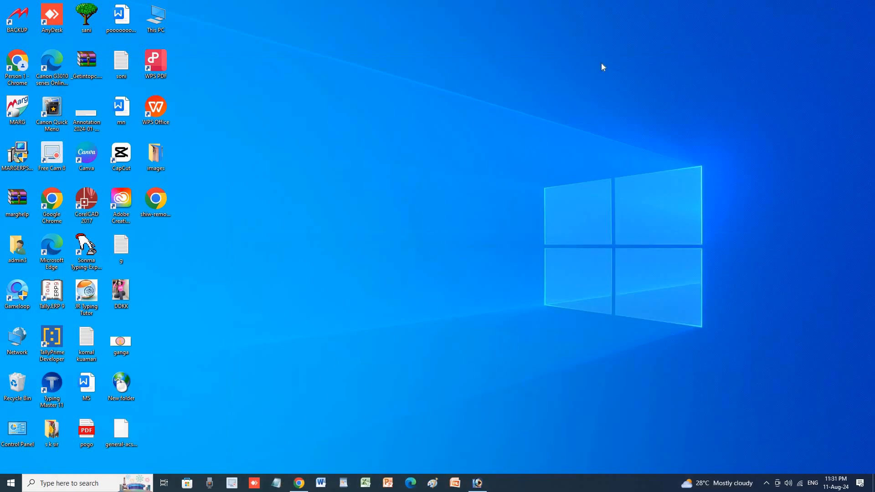
right_click(452, 103)
click(475, 130)
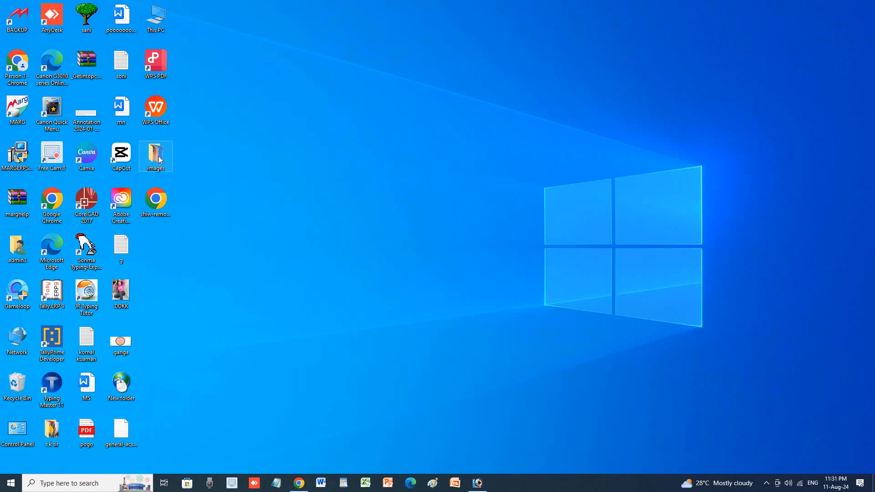
double_click(156, 157)
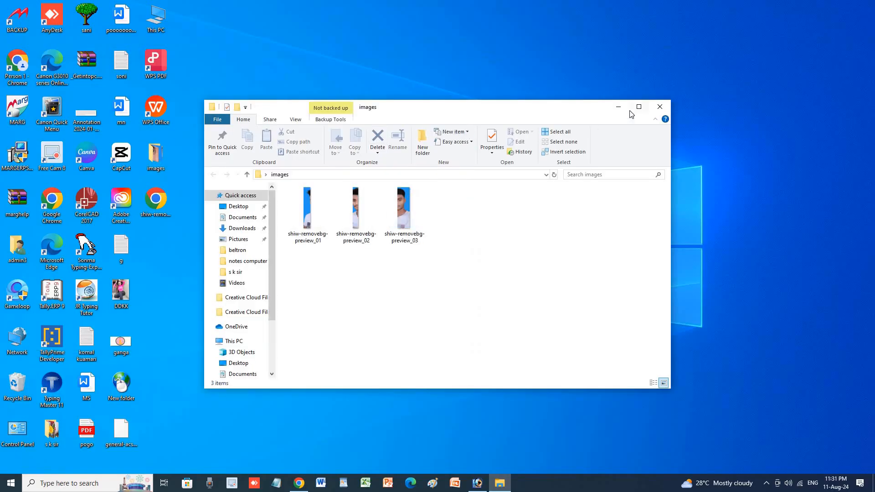
click(639, 106)
click(115, 120)
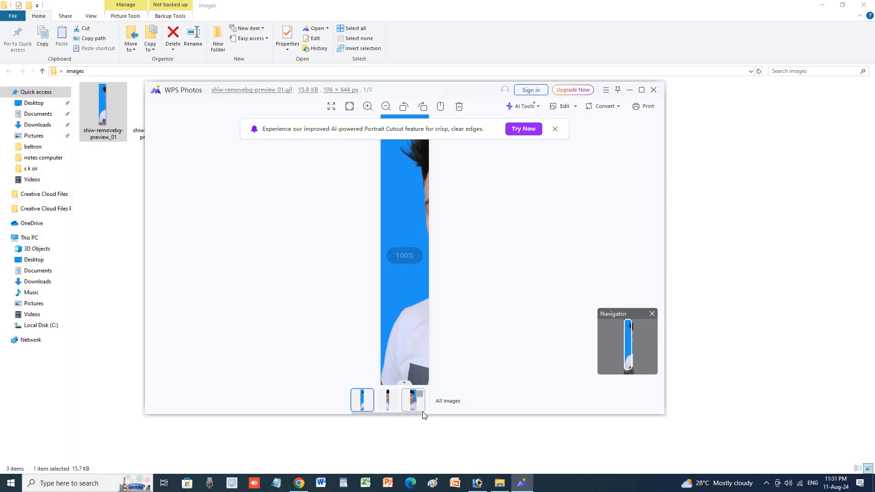
click(389, 400)
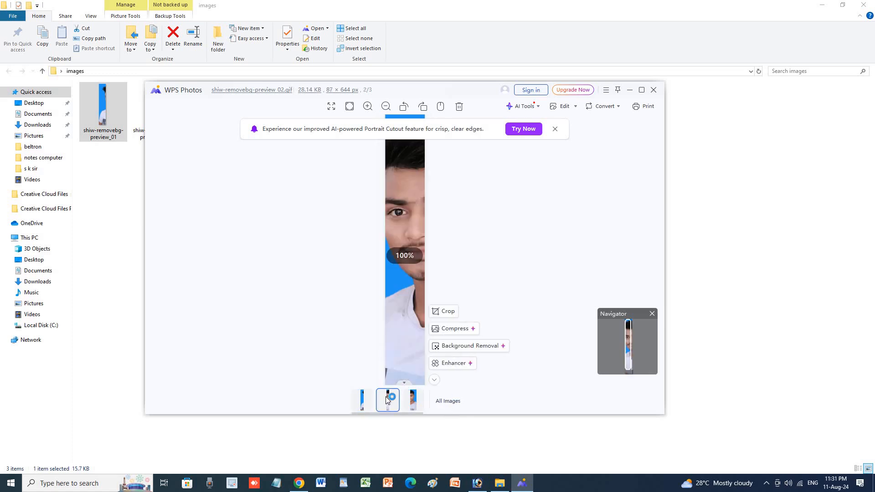
click(409, 404)
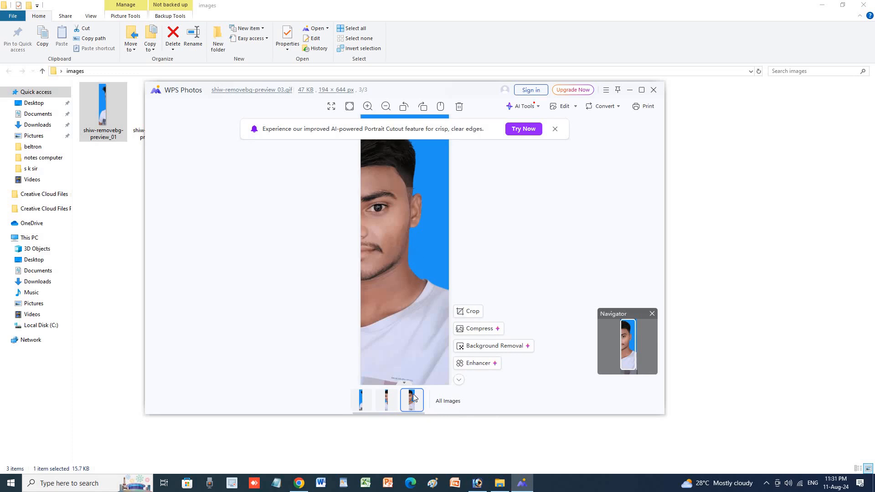
click(654, 89)
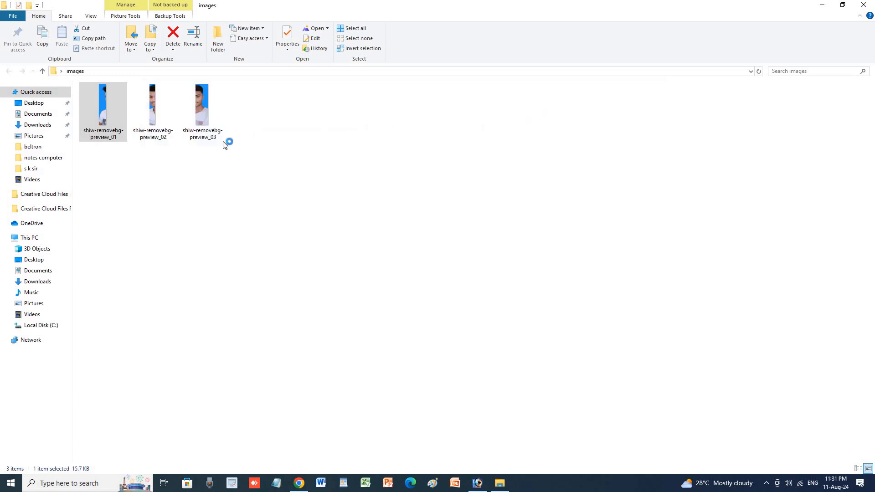
click(864, 5)
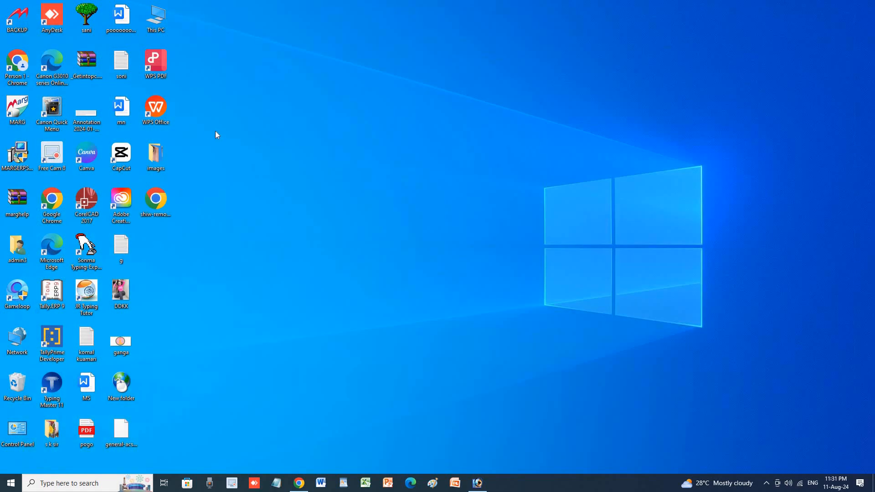
Delete the exported images folder from the desktop and check the exported HTML page in Google Chrome.
click(154, 156)
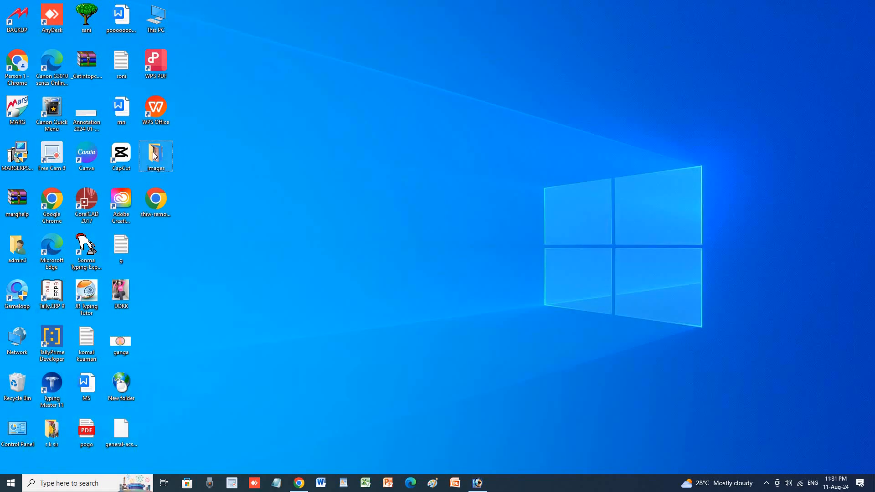
key(Delete)
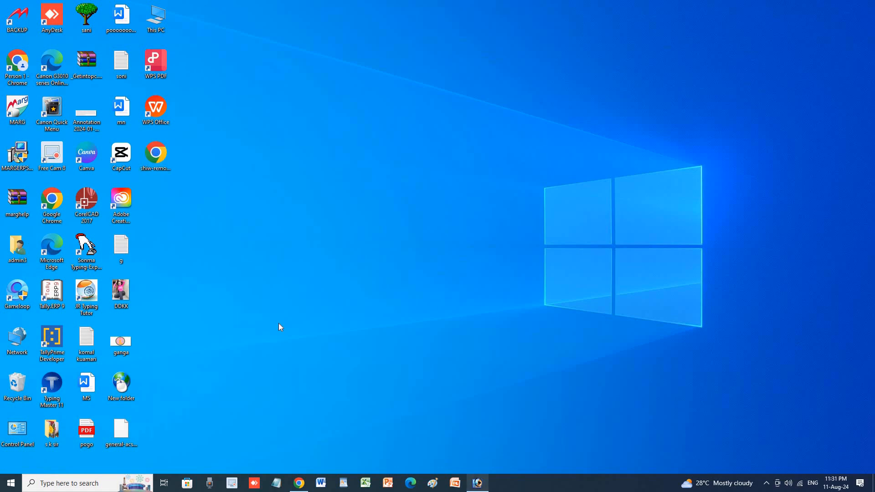
double_click(160, 157)
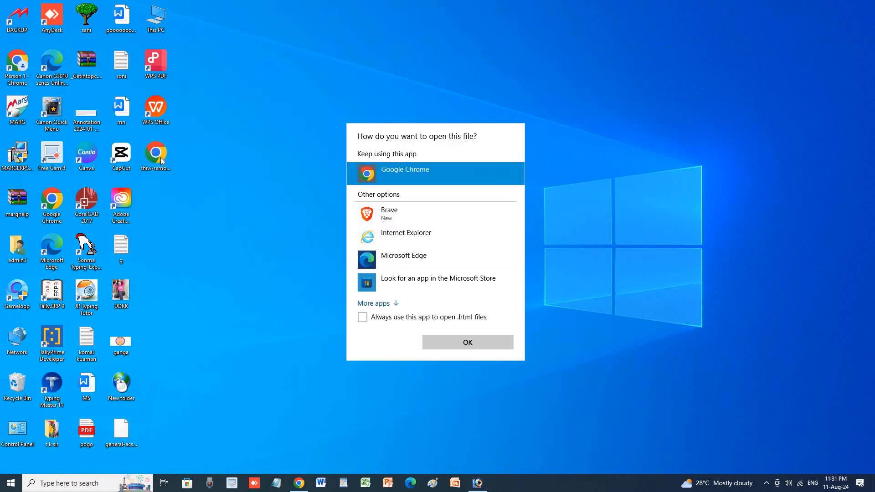
click(460, 342)
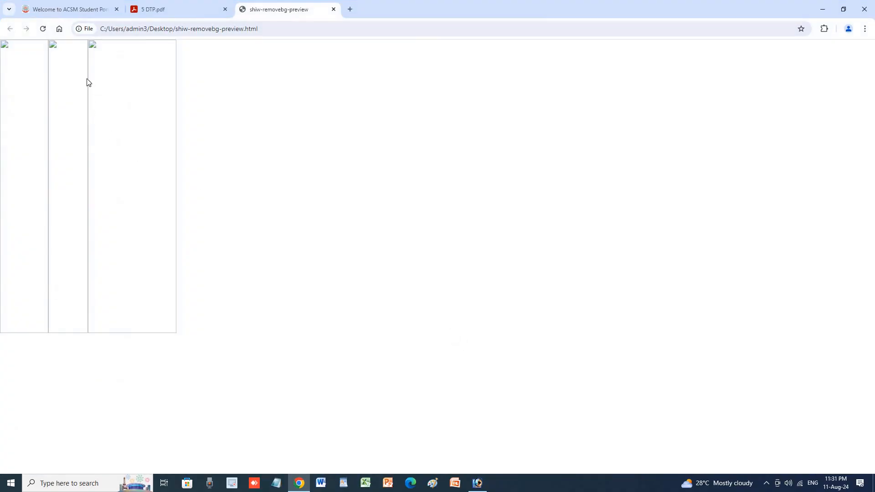
click(43, 29)
click(333, 9)
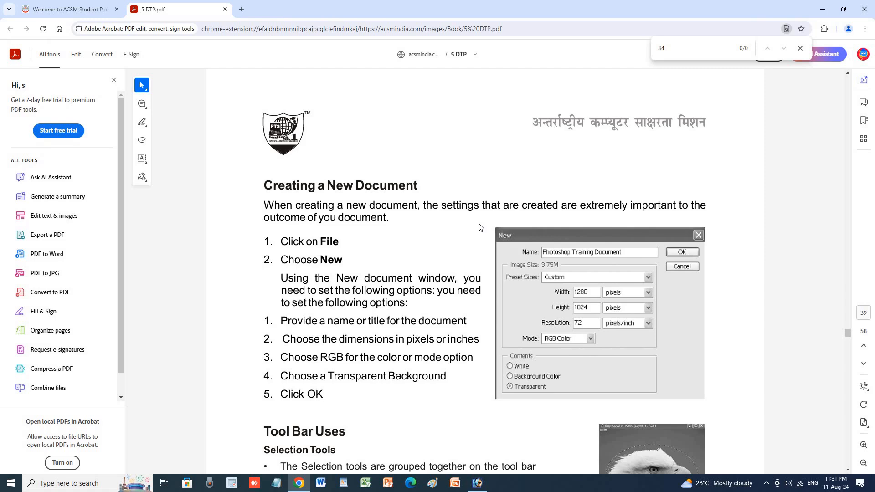
click(823, 9)
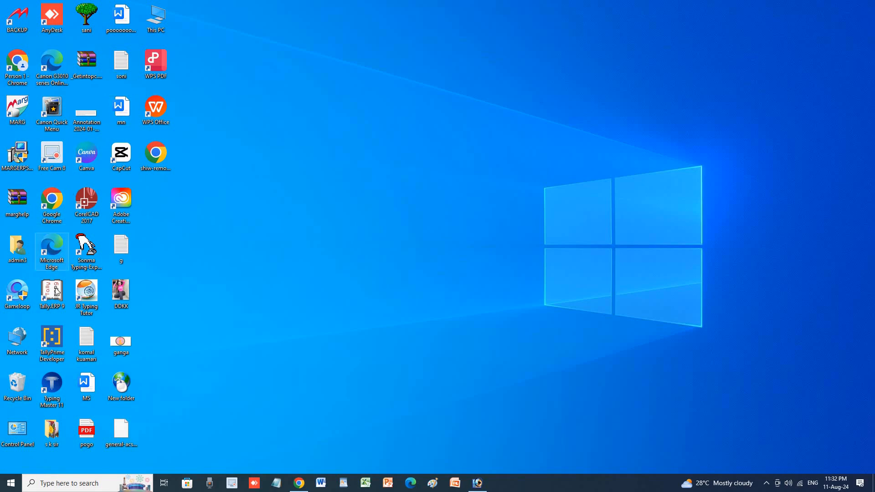
Restore the deleted images folder from the Recycle Bin.
double_click(15, 376)
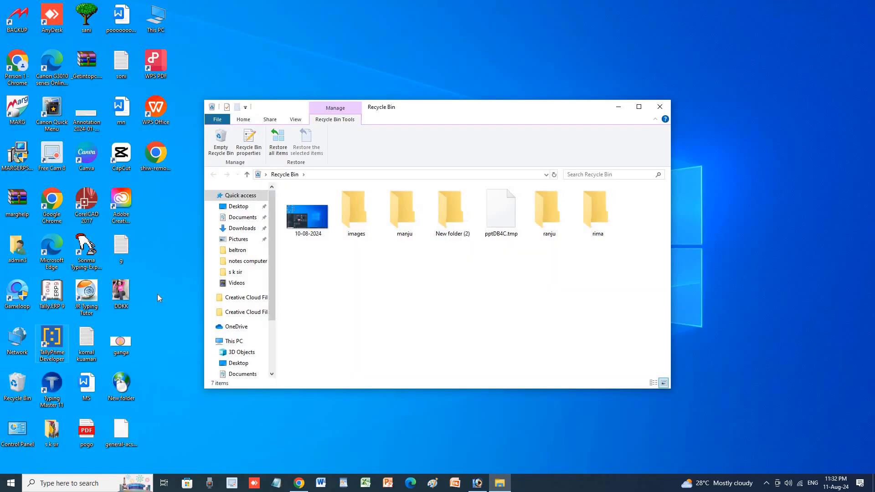
click(343, 217)
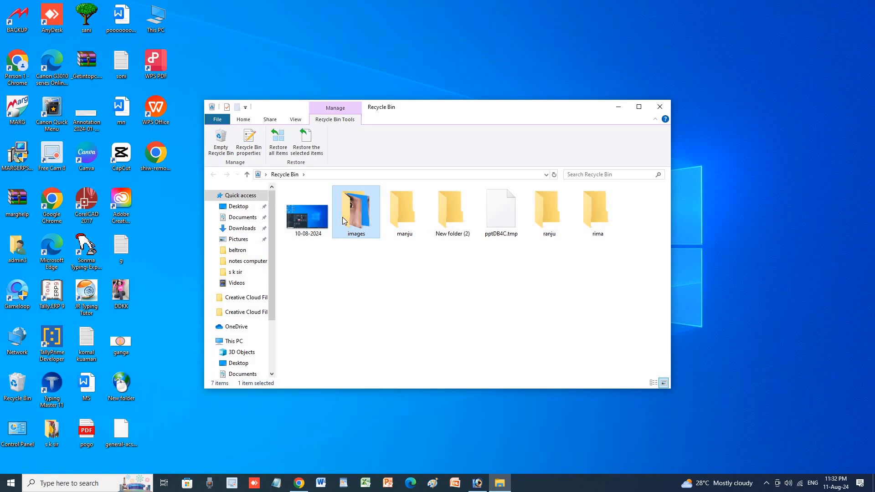
right_click(343, 217)
click(362, 224)
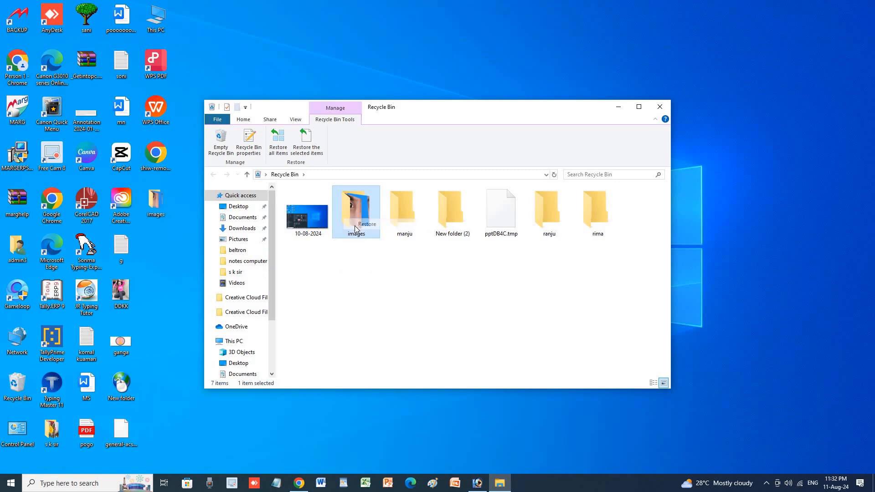
click(660, 107)
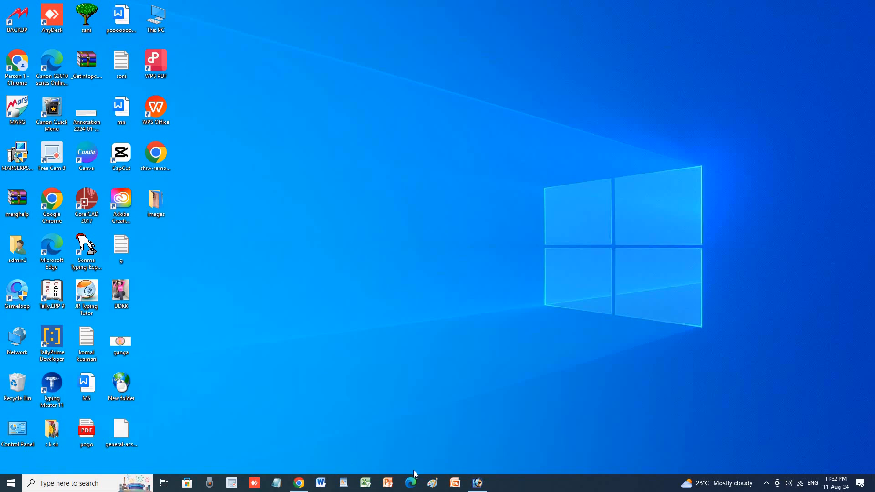
View the exported HTML page again in Google Chrome with the images folder restored.
double_click(156, 163)
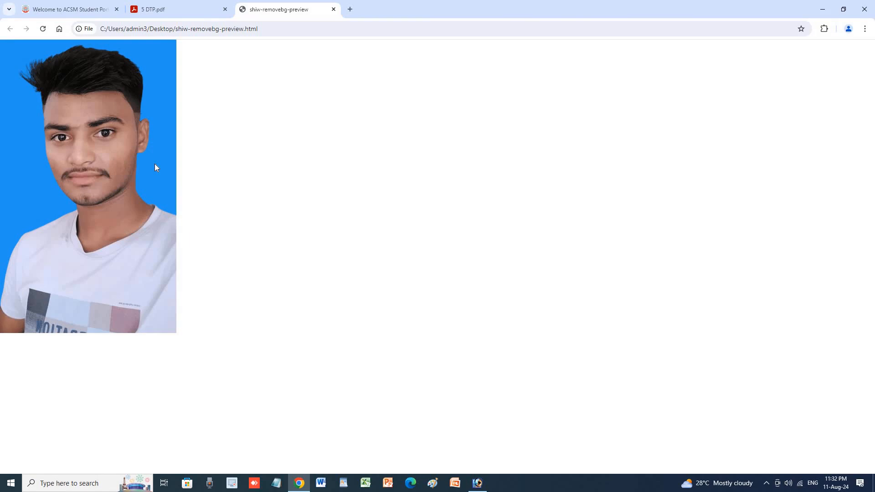
click(333, 9)
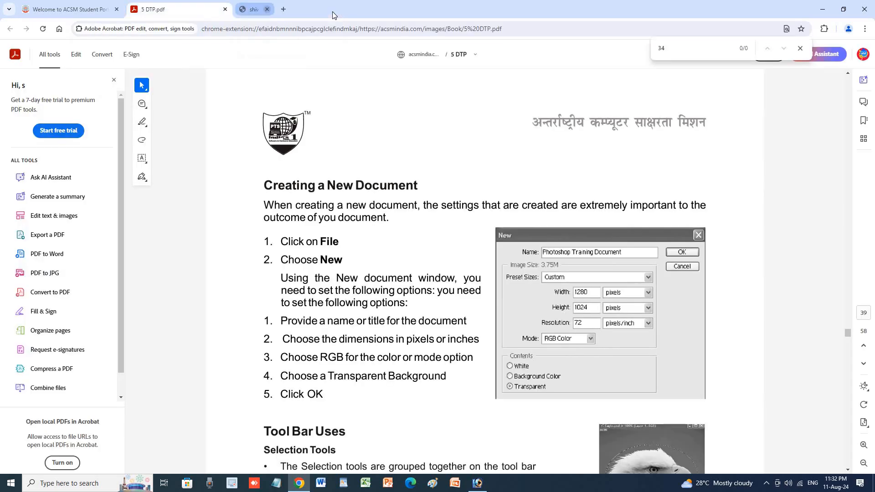
click(823, 9)
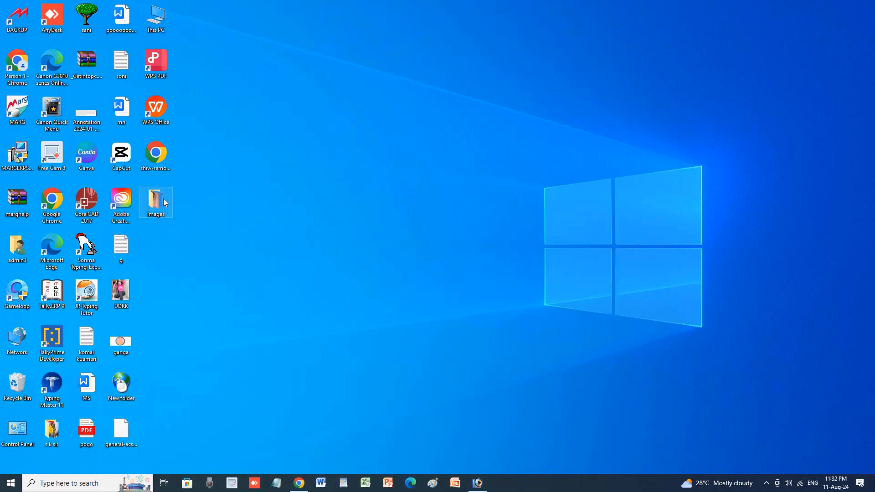
Delete both the exported images folder and the HTML page from the desktop.
key(Delete)
click(160, 160)
key(Delete)
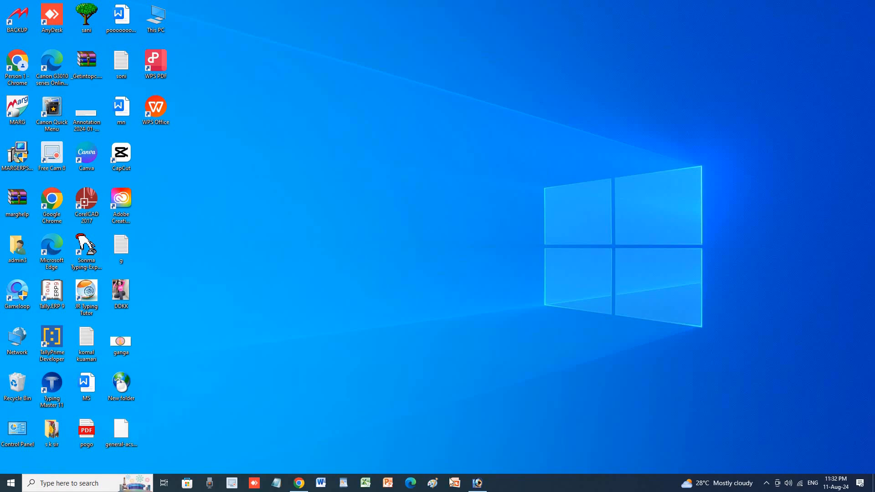
Switch back to Photoshop and undo the new slice on the portrait.
click(477, 482)
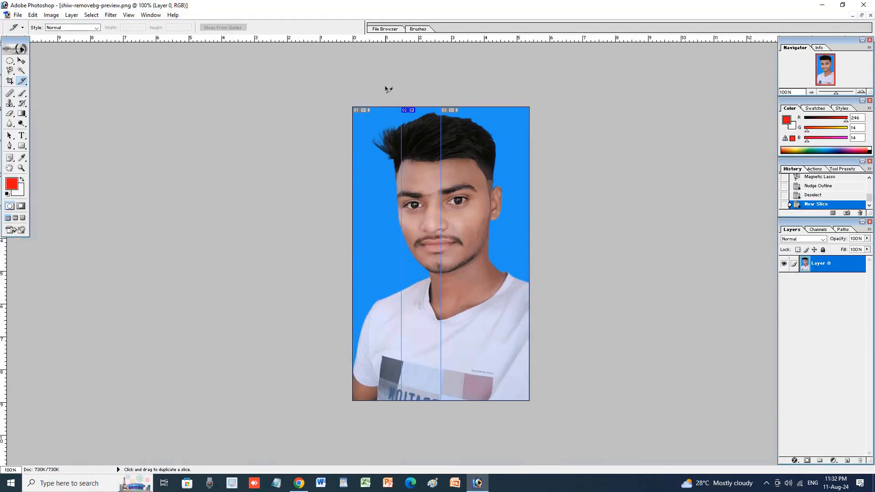
key(ctrl+z)
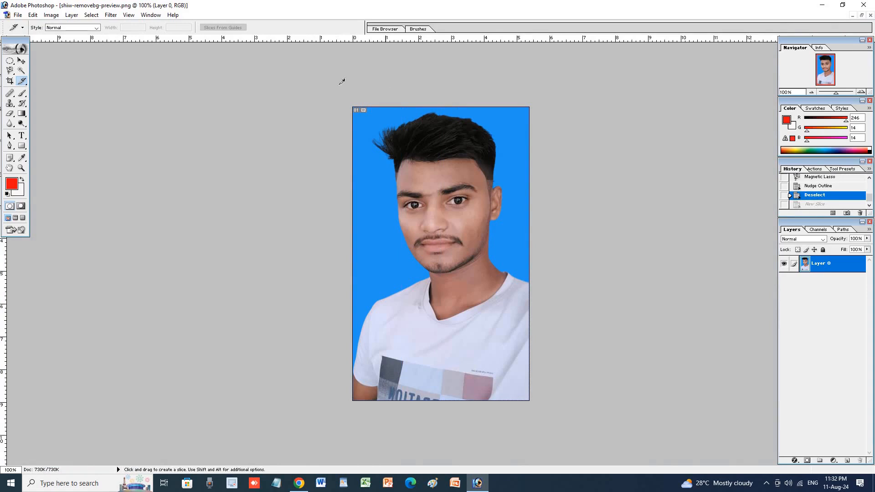
Activate the Slice Select Tool and select the slice covering the whole portrait.
click(21, 81)
click(59, 90)
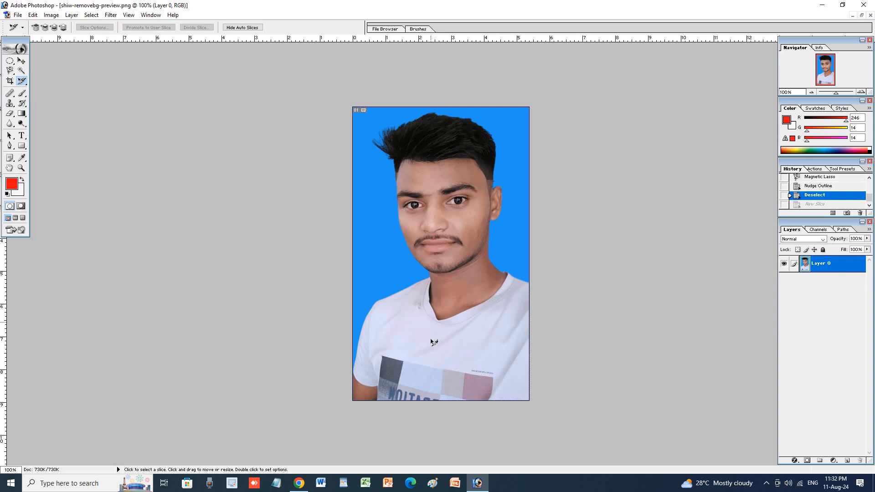
click(474, 316)
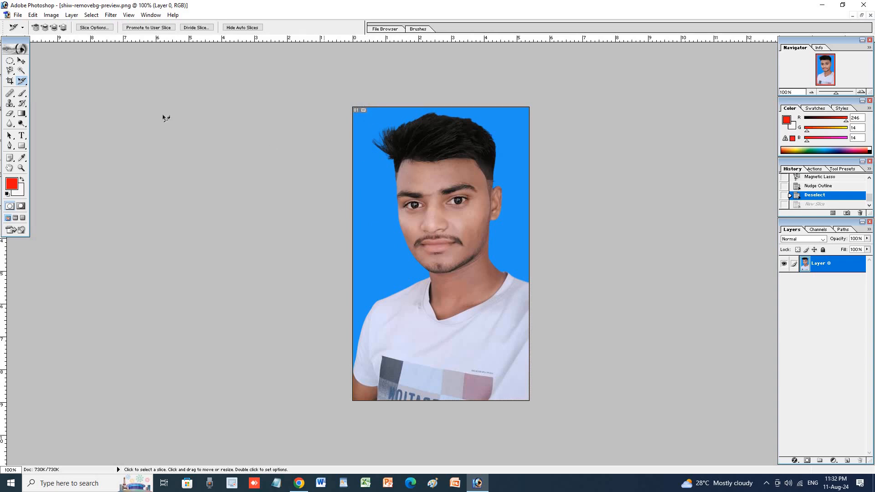
Activate the Healing Brush Tool and show the other tools grouped with it.
click(11, 95)
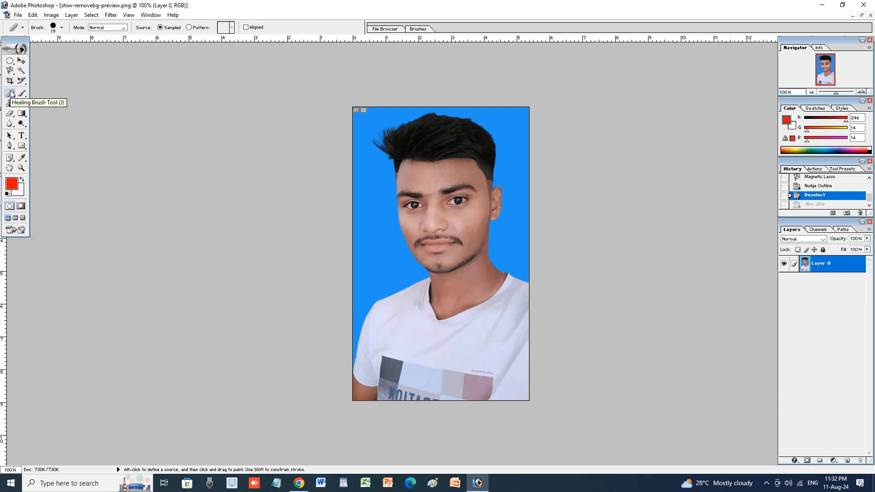
click(11, 94)
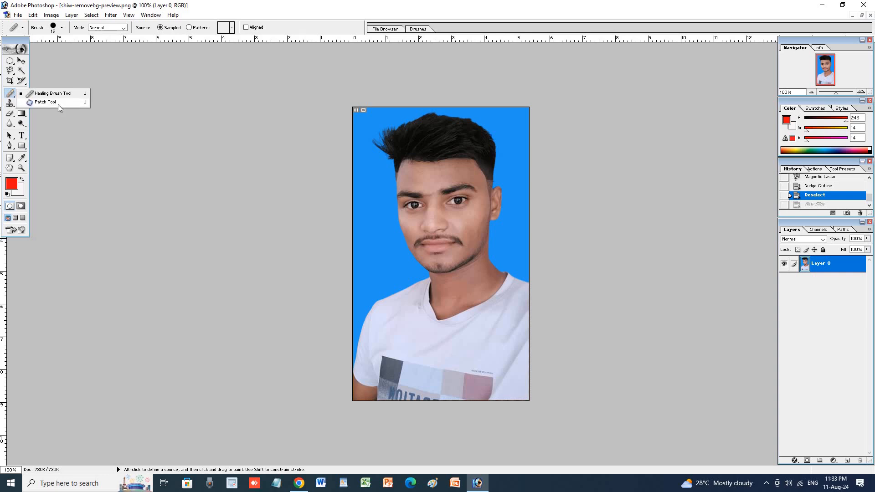
Create a new document using the 720 x 534 Std. NTSC DV/DVD preset size.
click(17, 15)
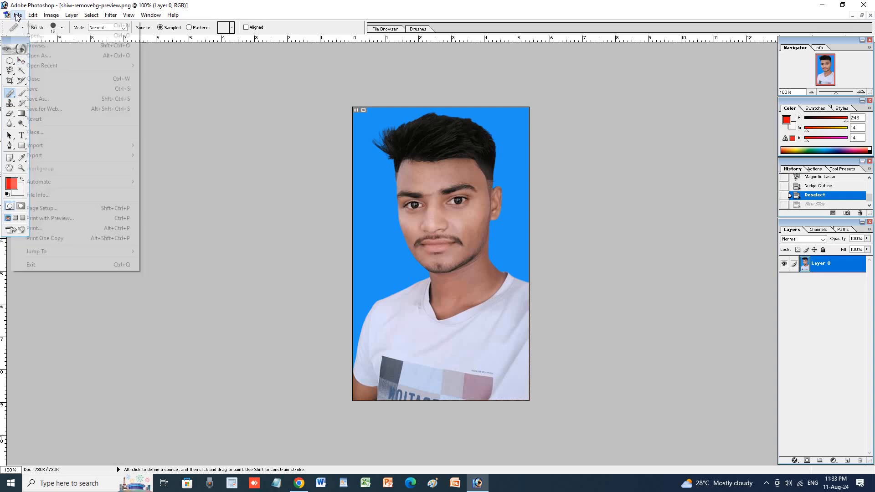
click(28, 23)
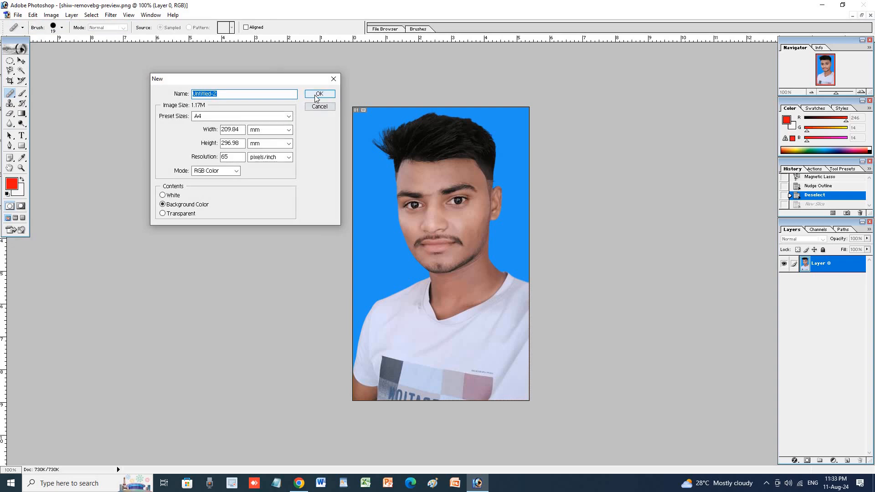
click(231, 116)
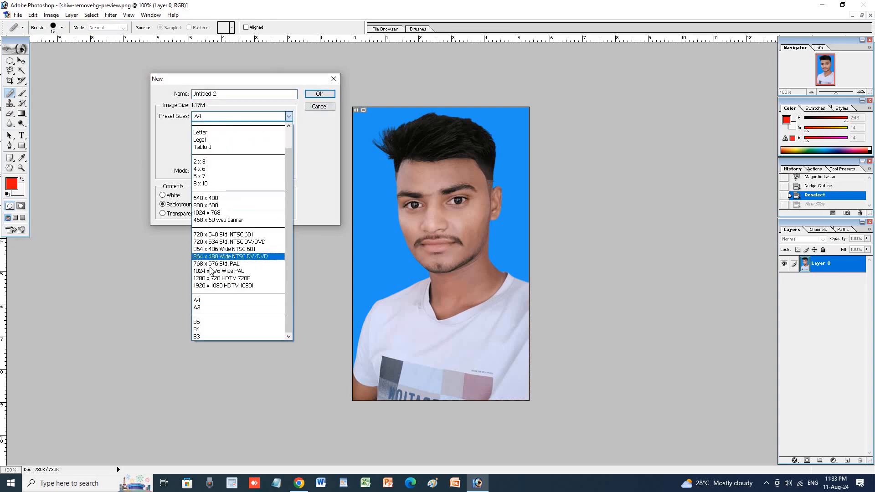
click(225, 239)
click(322, 94)
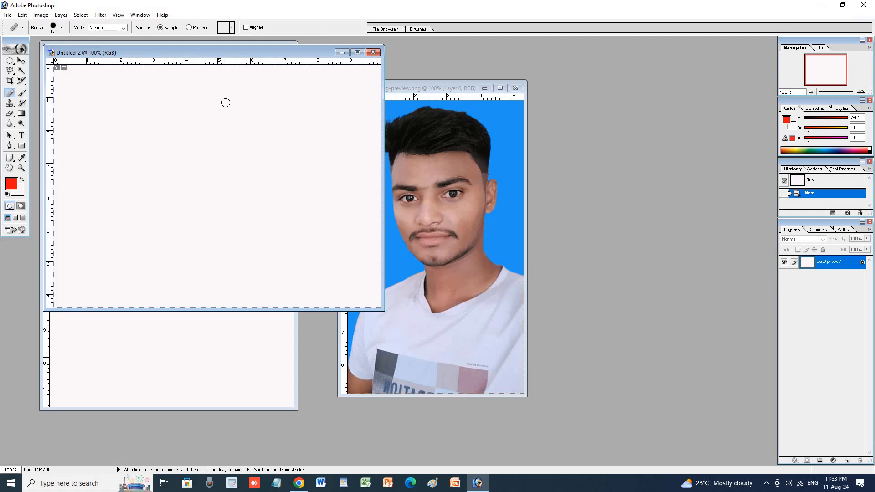
Close the Untitled-1 document without saving and reposition the new blank document's window beside the portrait.
drag(241, 53, 403, 179)
click(286, 49)
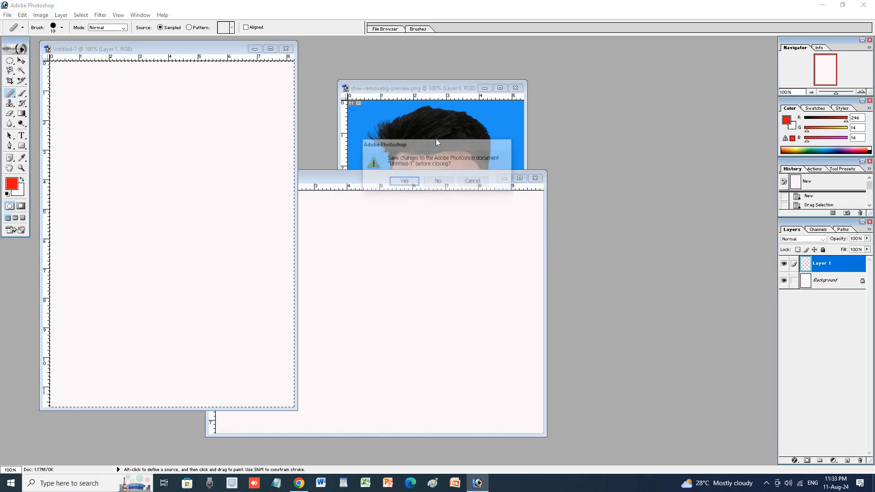
click(438, 181)
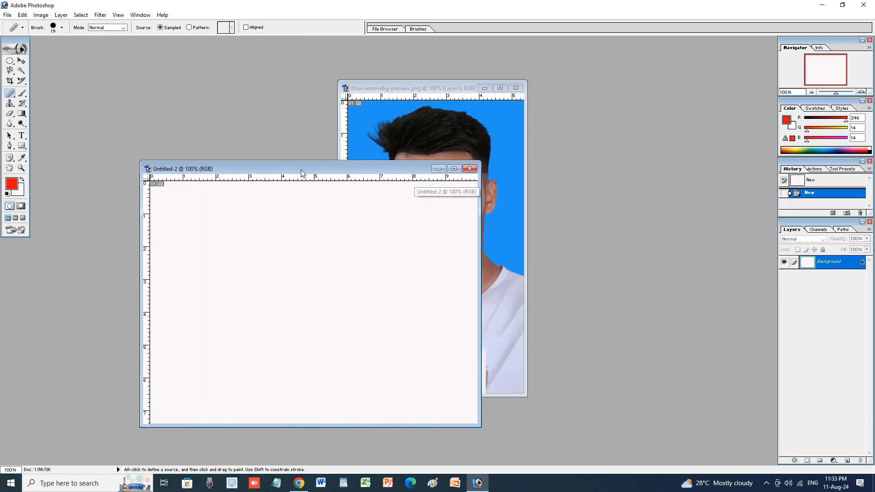
drag(301, 173, 227, 173)
right_click(276, 170)
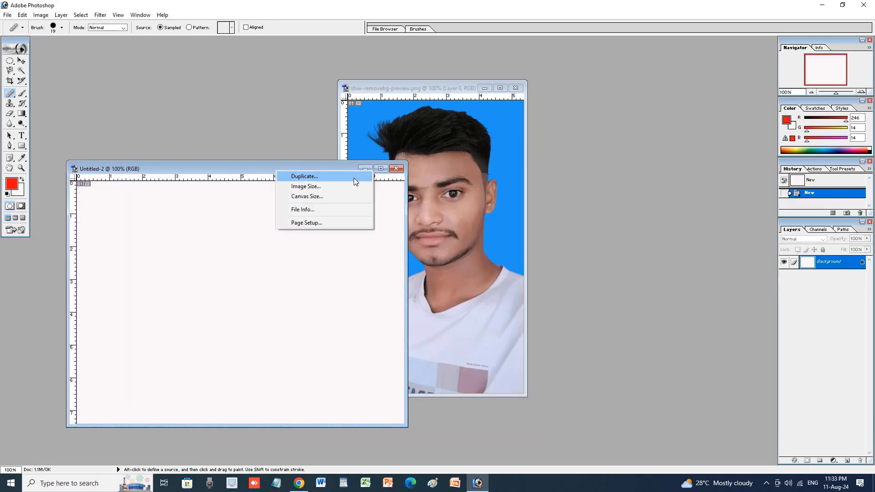
click(326, 316)
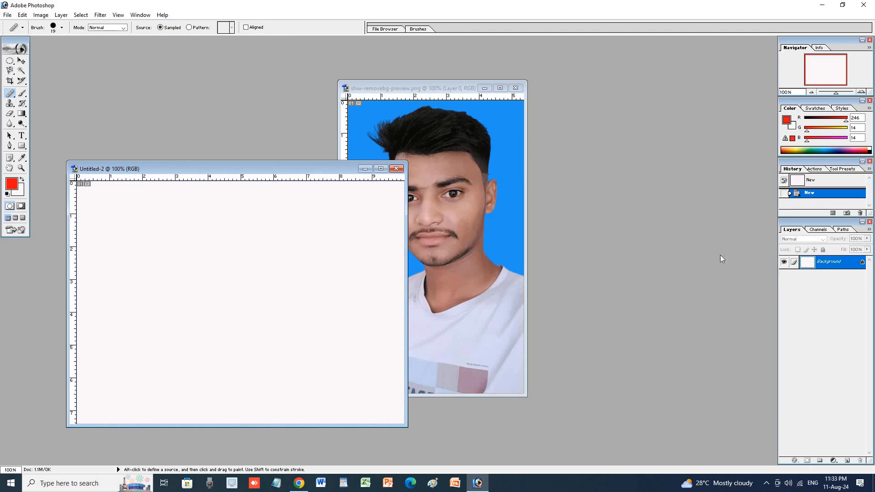
Duplicate the Background layer of the new document as Background copy.
right_click(827, 267)
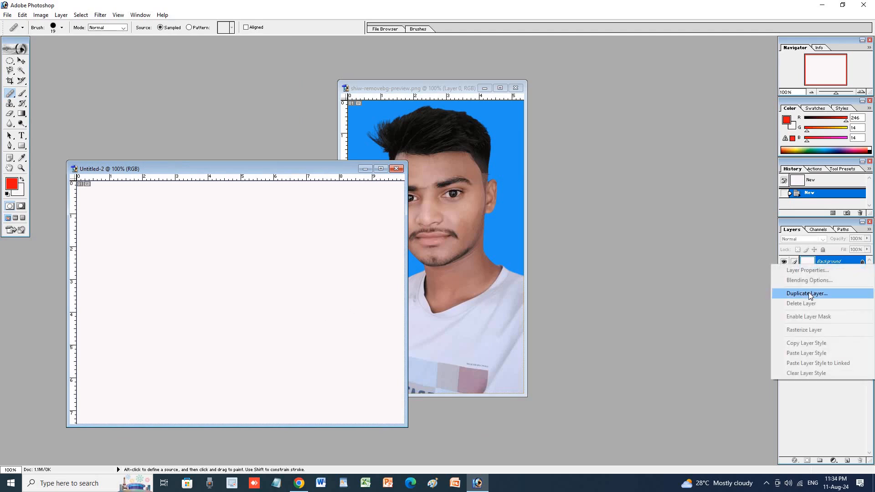
click(810, 294)
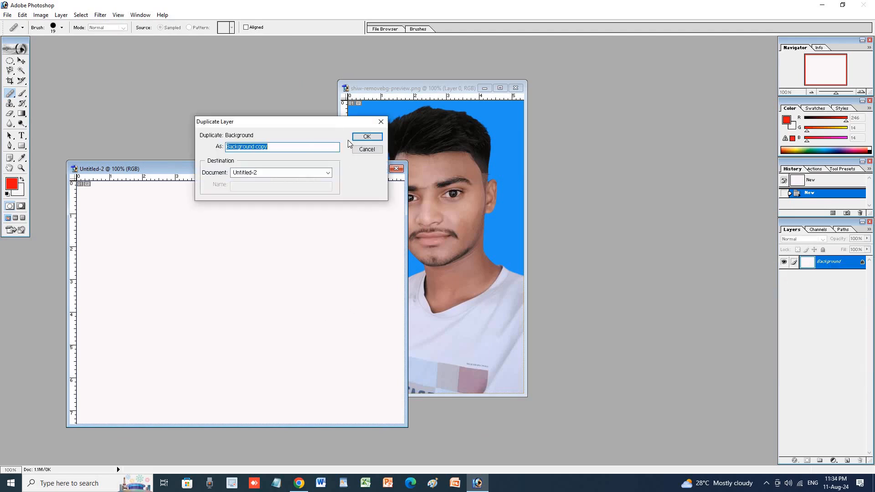
click(366, 135)
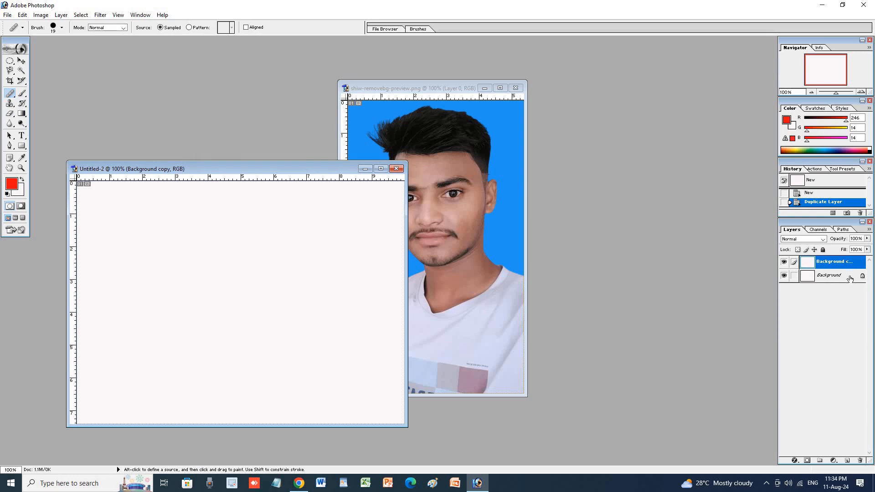
drag(195, 170, 181, 139)
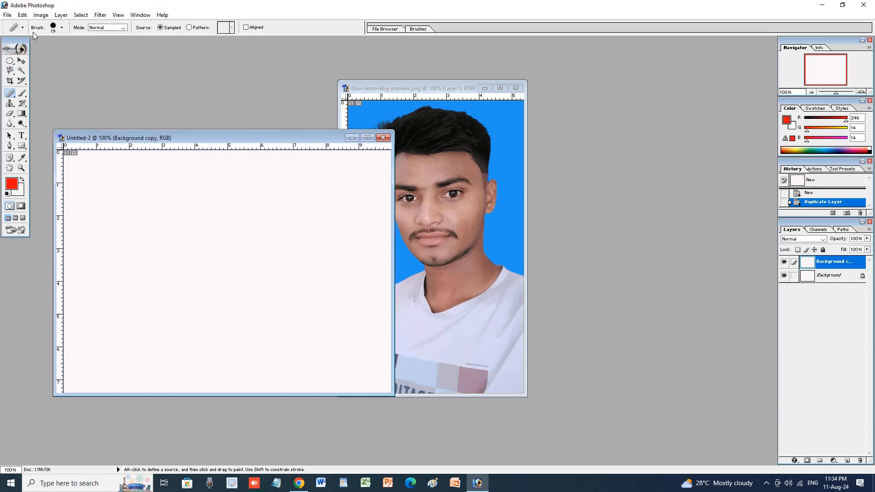
Add a new gradient fill layer above Background copy with the layer color set to Orange.
click(60, 17)
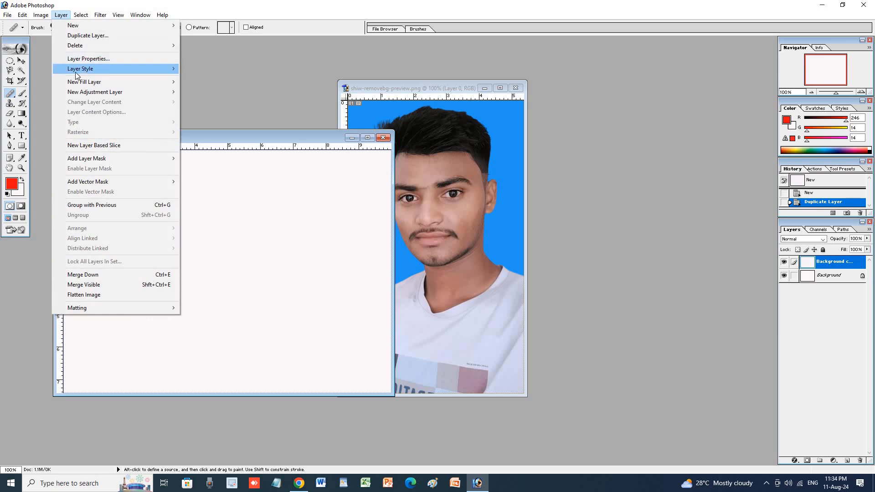
mouse_move(94, 85)
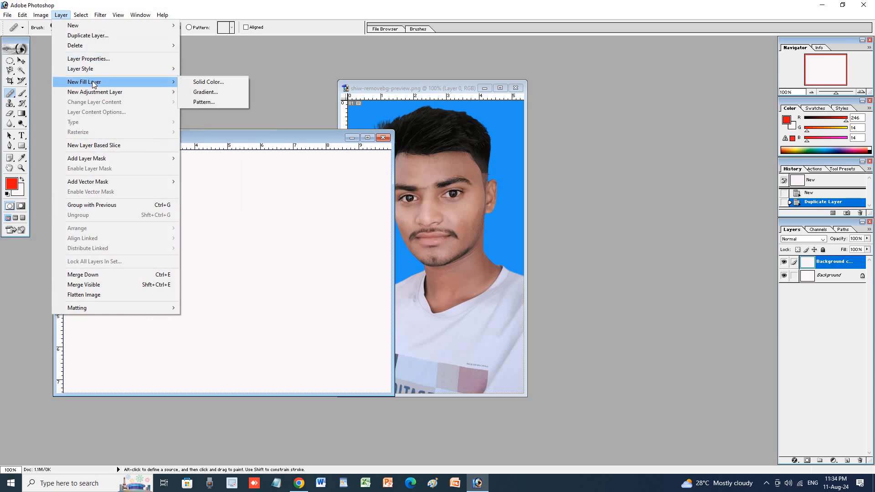
click(217, 94)
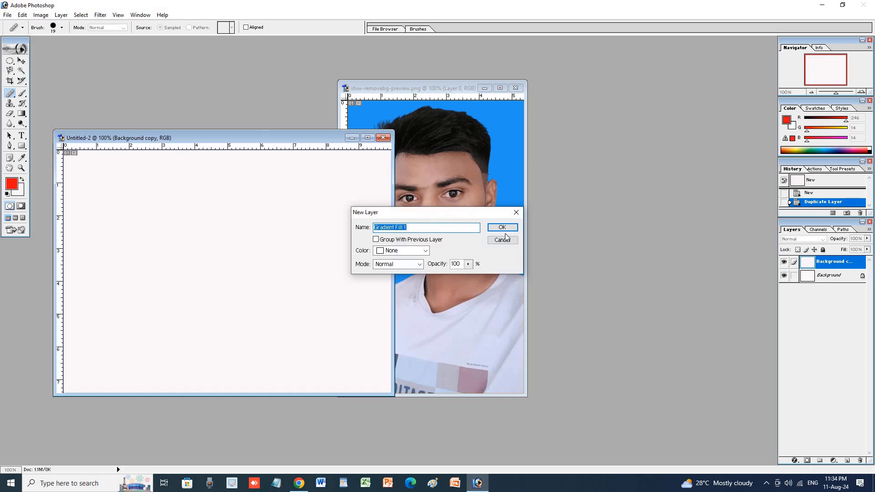
click(423, 250)
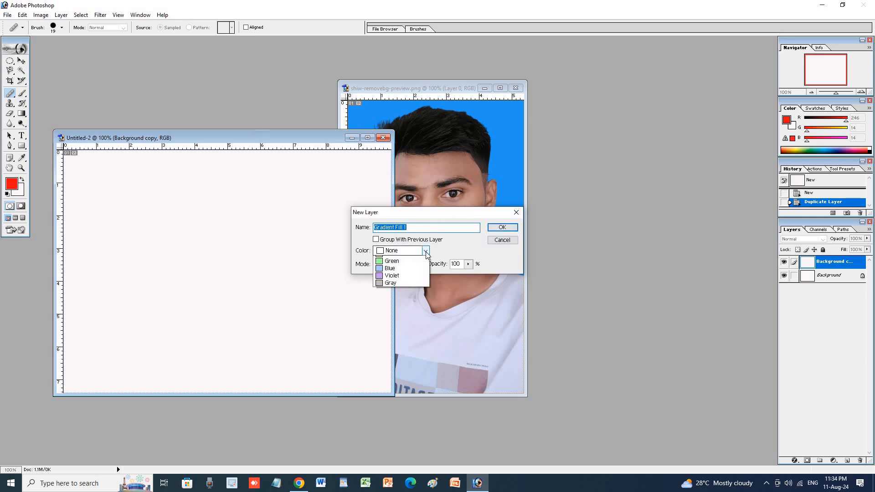
click(406, 281)
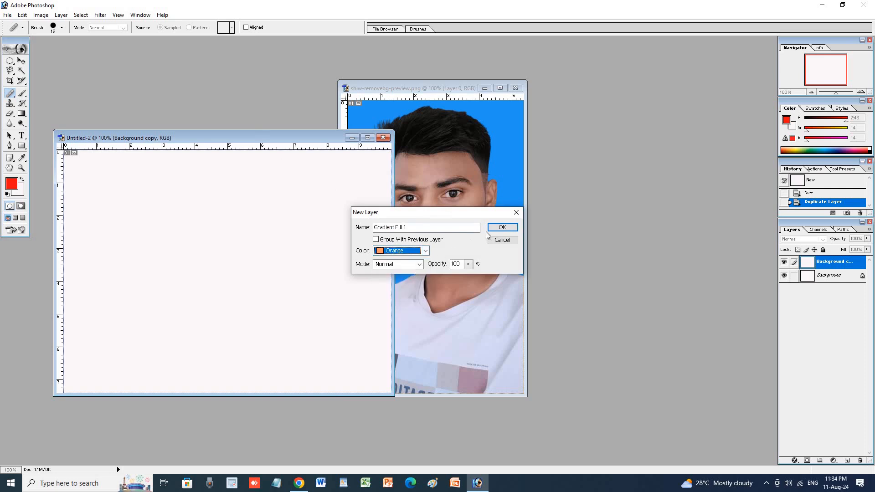
click(503, 228)
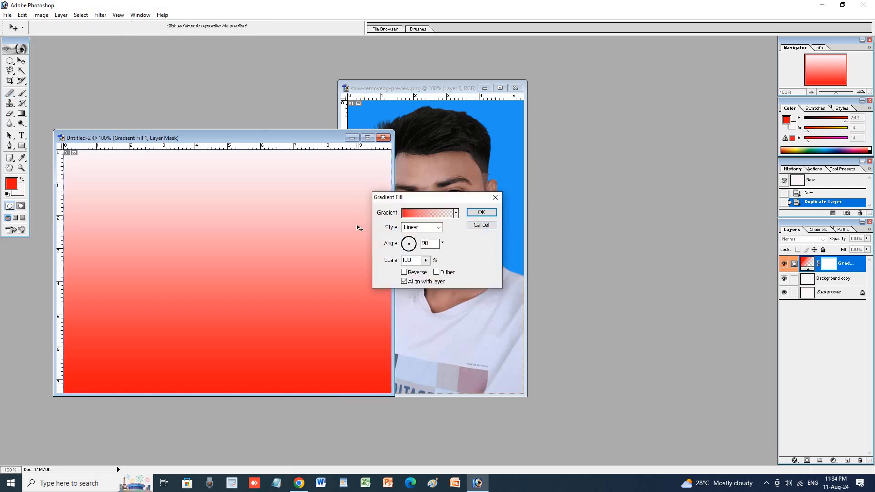
Try several preset gradients on the fill layer and apply the orange-yellow-orange one.
click(456, 213)
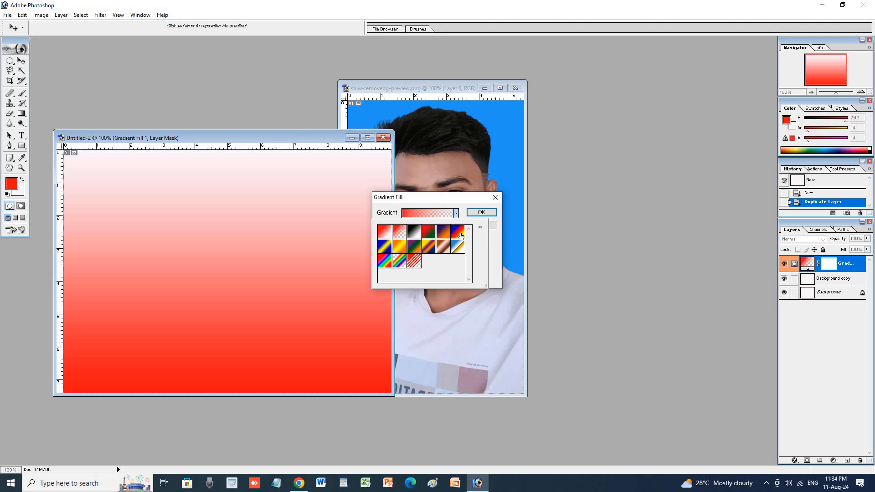
click(459, 234)
click(457, 214)
click(456, 213)
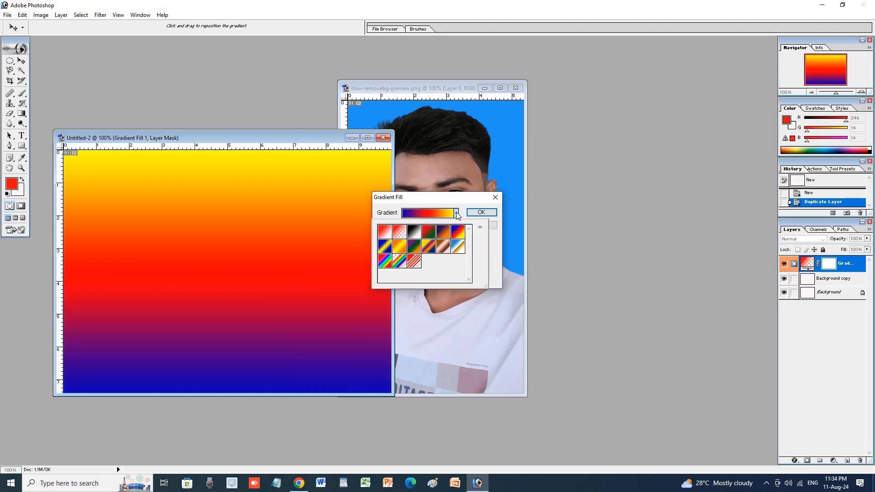
click(416, 248)
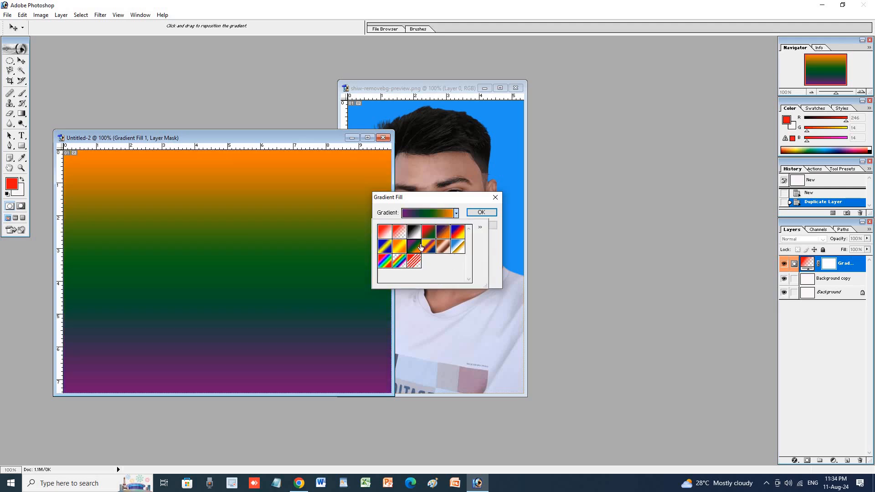
click(455, 214)
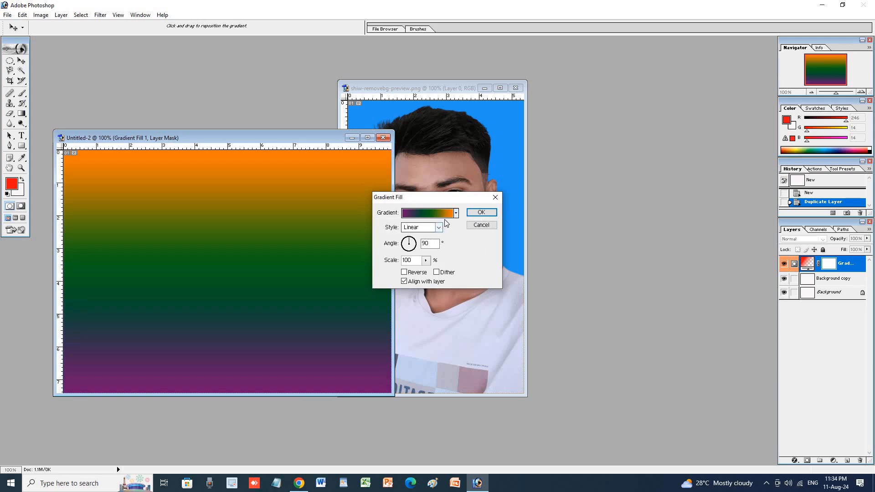
click(456, 214)
click(430, 246)
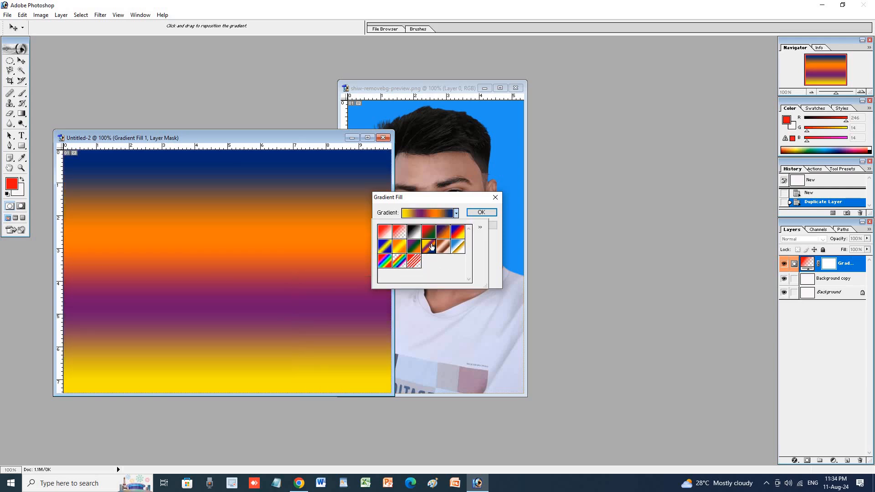
click(454, 238)
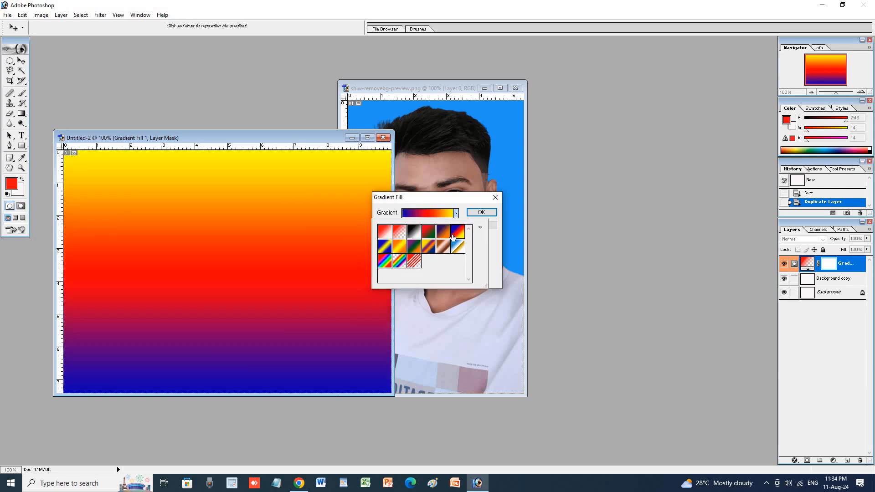
click(402, 249)
click(483, 214)
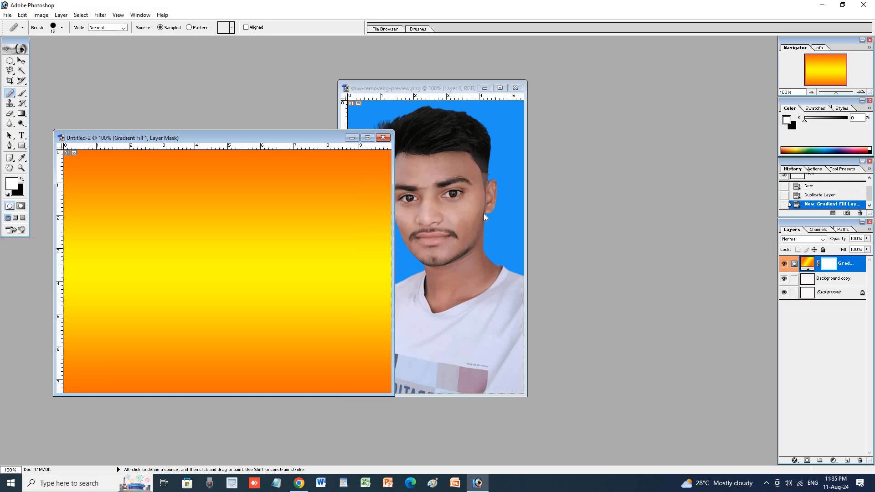
Duplicate the portrait image as a separate document and close the original without saving.
click(463, 155)
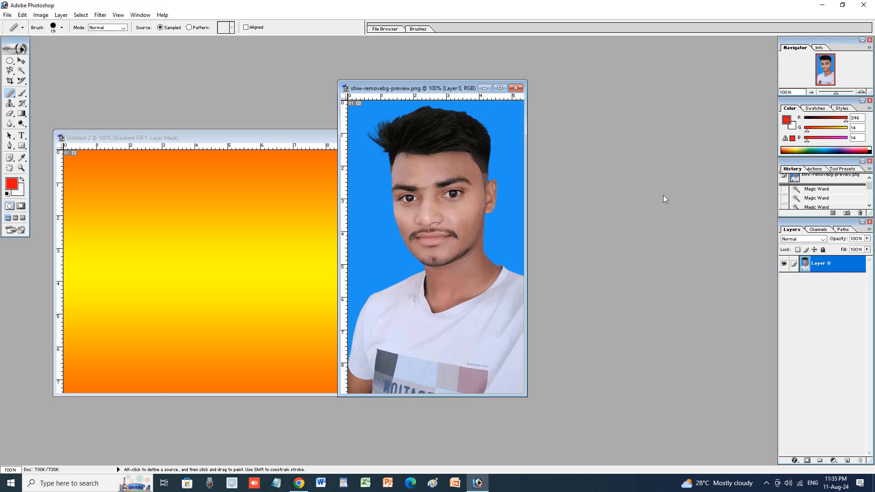
right_click(497, 89)
click(502, 103)
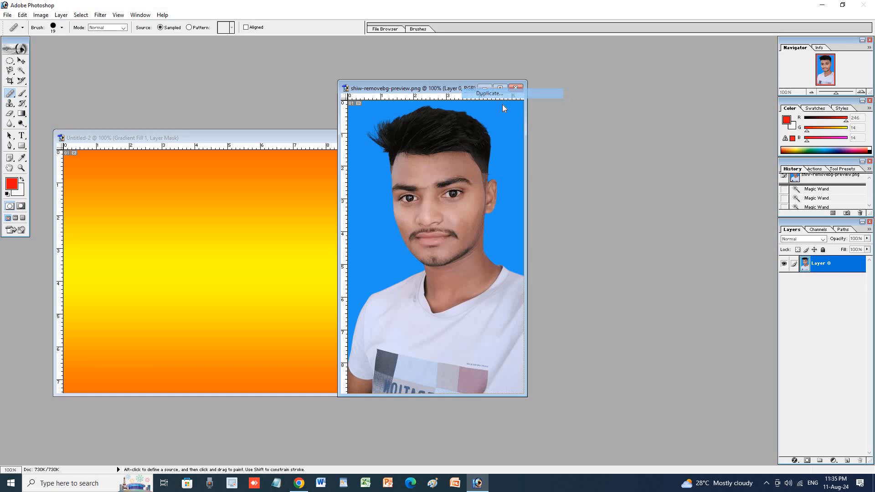
click(511, 235)
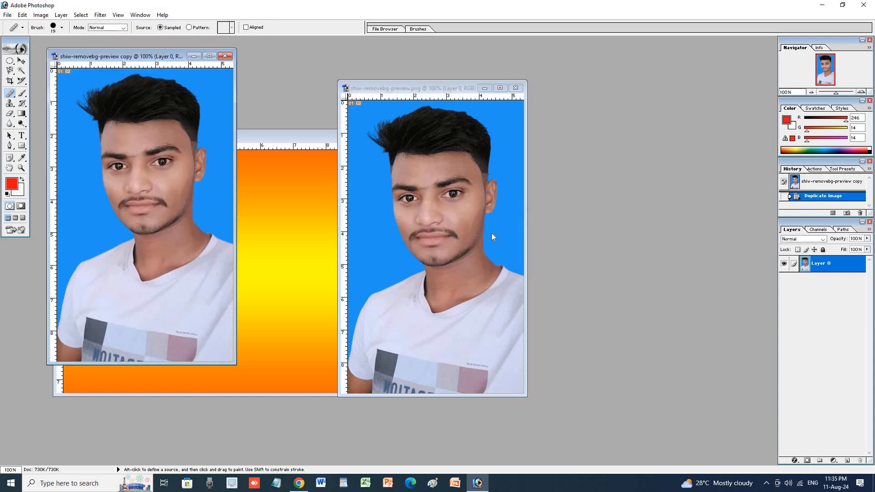
click(514, 89)
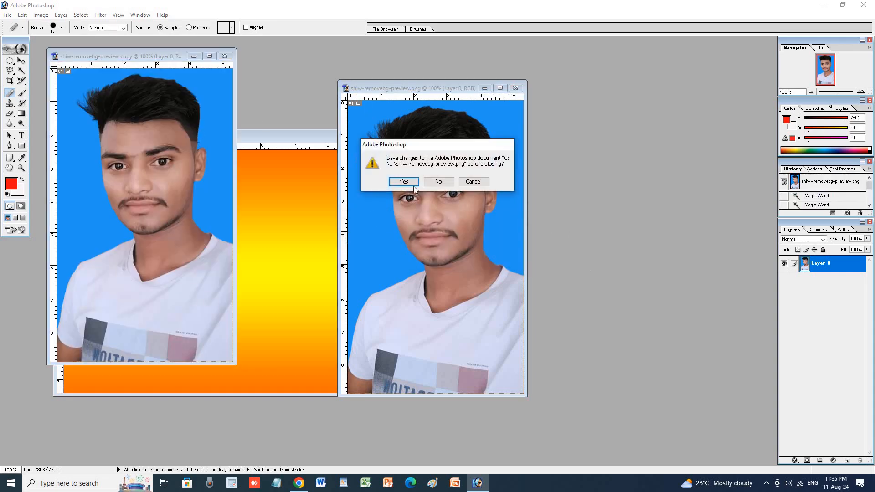
click(438, 184)
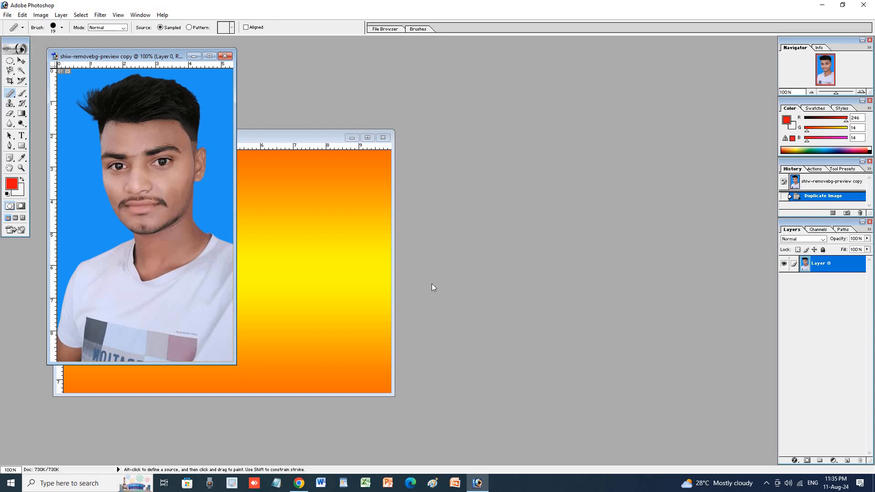
Choose the Healing Brush Tool and maximize the portrait copy's window, magnified to 200%.
click(8, 95)
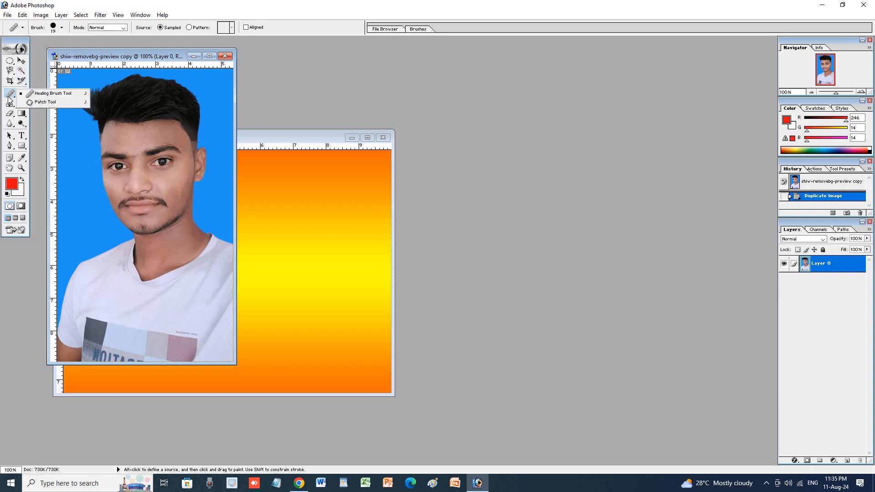
click(40, 97)
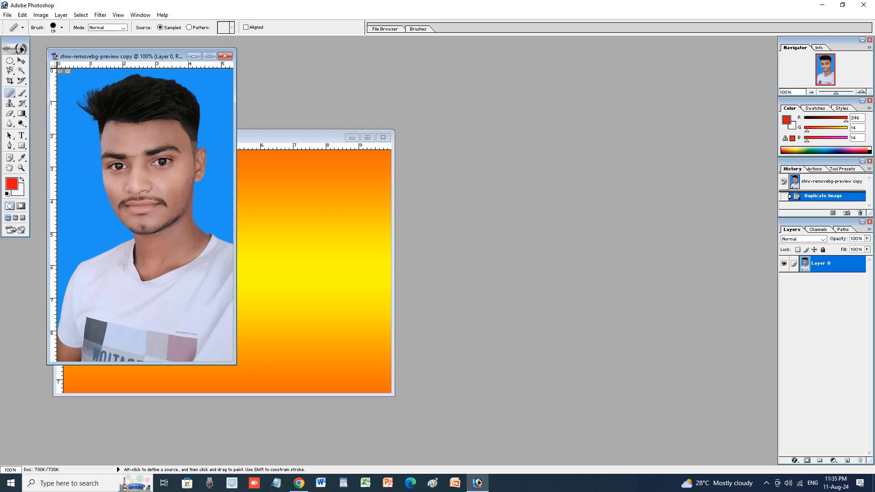
drag(144, 59, 469, 81)
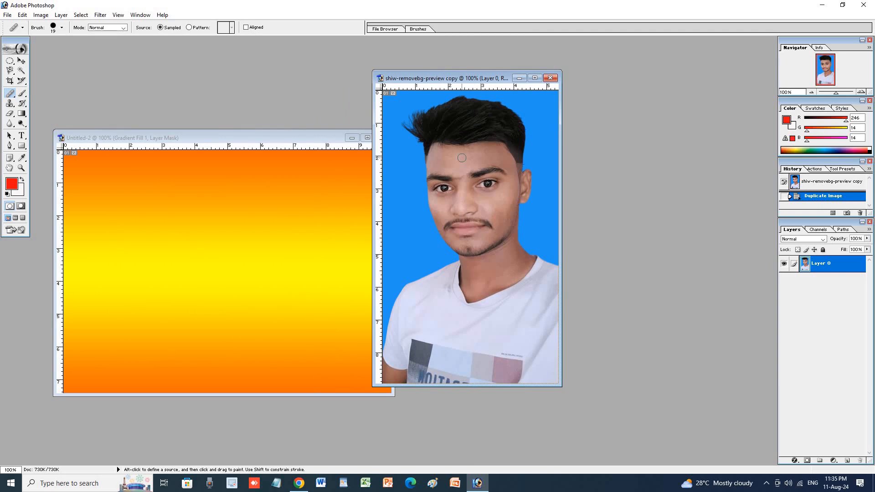
click(535, 78)
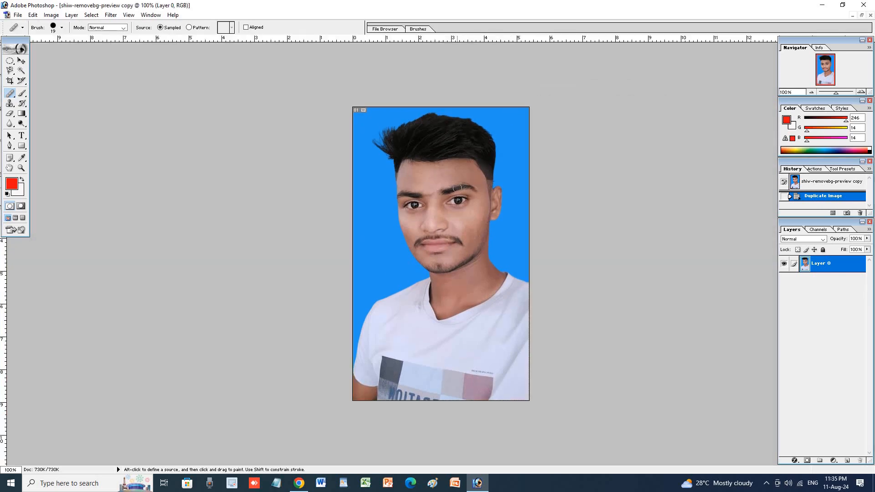
key(ctrl+plus)
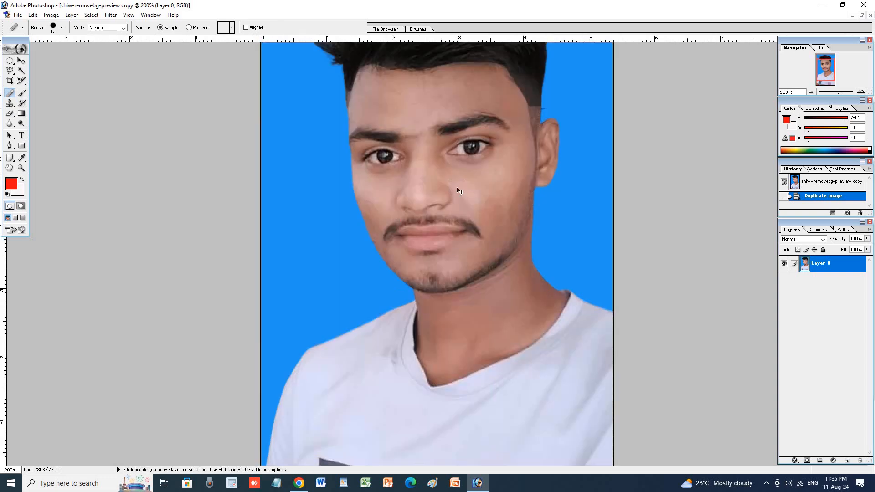
Sample the face with the Healing Brush and try painting a copy onto the blue background beside the head.
key(ctrl+minus)
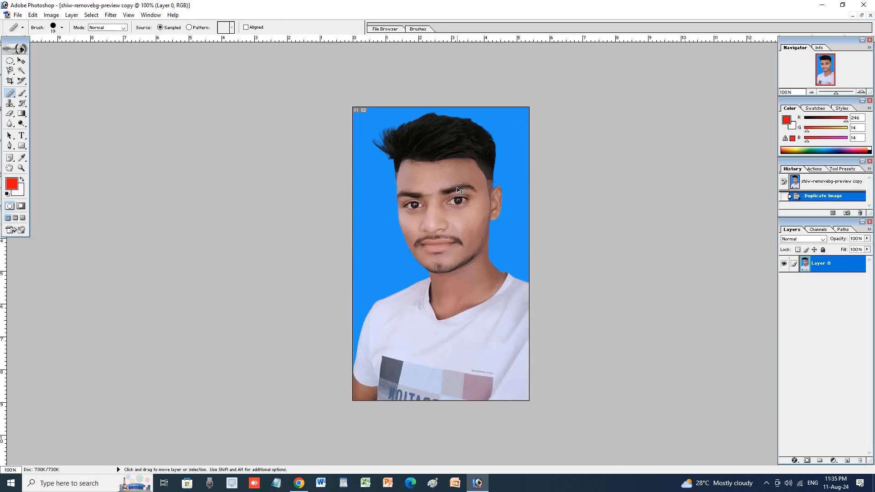
alt+click(434, 175)
mouse_move(372, 182)
mouse_down()
mouse_move(362, 166)
mouse_move(362, 182)
mouse_move(369, 159)
mouse_move(382, 167)
mouse_move(384, 197)
mouse_move(376, 159)
mouse_move(366, 155)
mouse_move(357, 199)
mouse_move(385, 203)
mouse_move(343, 208)
mouse_move(343, 194)
mouse_move(348, 187)
mouse_move(357, 207)
mouse_move(360, 181)
mouse_move(384, 169)
mouse_move(390, 213)
mouse_move(353, 217)
mouse_move(384, 213)
mouse_move(392, 196)
mouse_move(380, 162)
mouse_move(391, 176)
mouse_move(383, 154)
mouse_move(360, 151)
mouse_move(352, 161)
mouse_move(385, 154)
mouse_move(393, 217)
mouse_move(366, 225)
mouse_move(378, 224)
mouse_move(349, 219)
mouse_move(378, 232)
mouse_move(399, 206)
mouse_move(385, 238)
mouse_move(360, 237)
mouse_move(361, 226)
mouse_move(374, 235)
mouse_move(401, 217)
mouse_move(393, 234)
mouse_move(357, 241)
mouse_move(389, 242)
mouse_move(397, 222)
mouse_move(397, 237)
mouse_move(382, 248)
mouse_move(355, 246)
mouse_move(377, 249)
mouse_up()
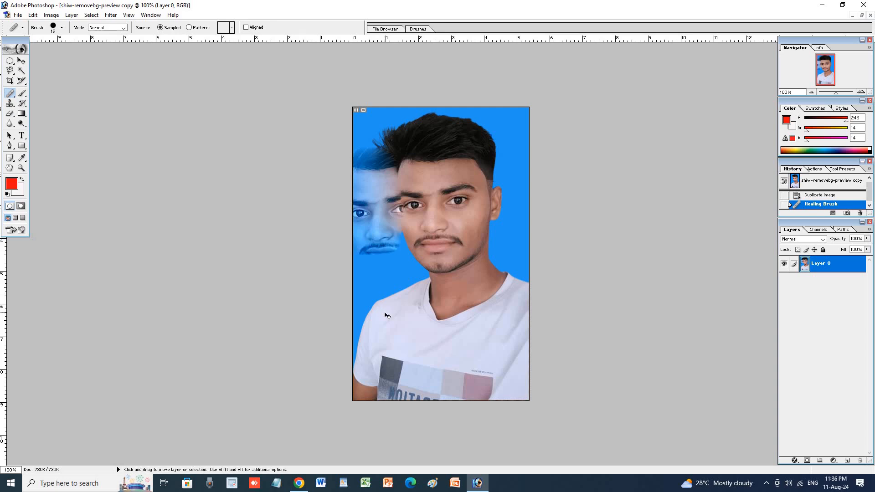
key(ctrl+z)
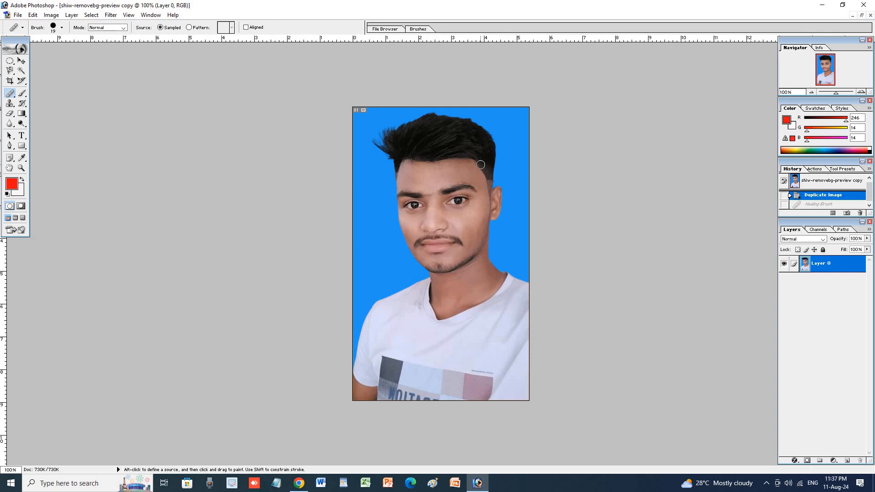
Enlarge the Healing Brush to 127 px and paint copies of the face beside the head and across the shirt.
right_click(436, 179)
drag(455, 196, 497, 196)
key(Return)
mouse_move(413, 199)
mouse_down()
mouse_move(371, 195)
mouse_move(405, 197)
mouse_up()
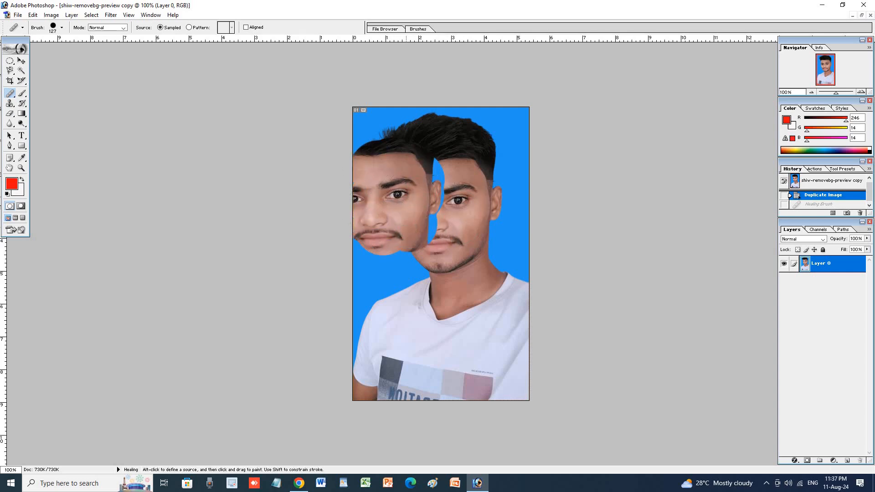
mouse_move(454, 288)
mouse_down()
mouse_move(428, 323)
mouse_move(491, 331)
mouse_move(461, 298)
mouse_move(480, 321)
mouse_up()
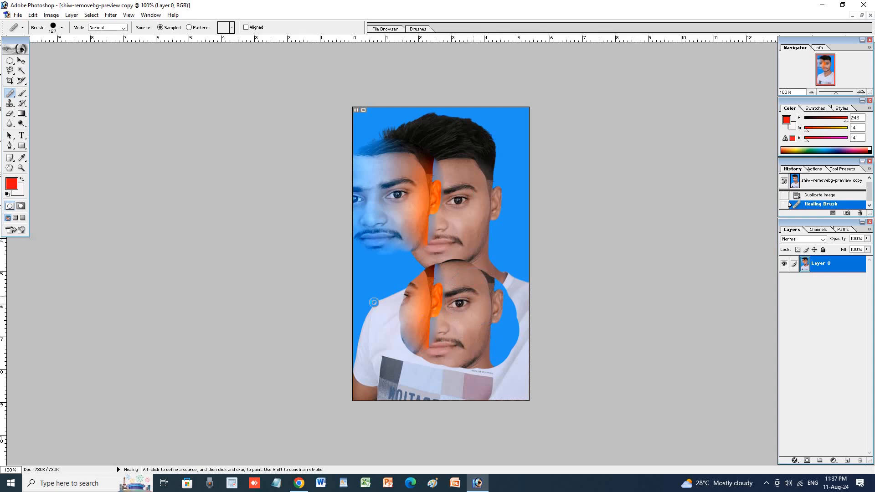
mouse_move(370, 291)
mouse_down()
mouse_move(388, 332)
mouse_move(384, 293)
mouse_up()
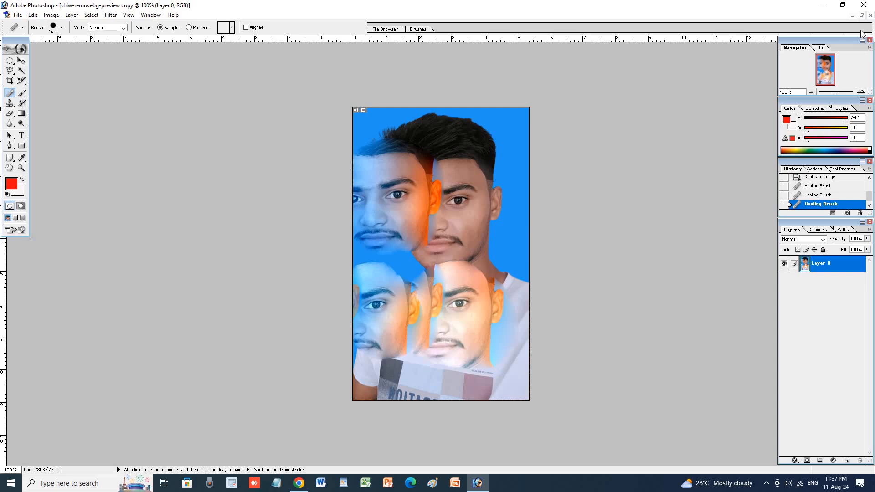
Restore the portrait copy to a floating window and try the Healing Brush on the Untitled-2 gradient document.
click(863, 15)
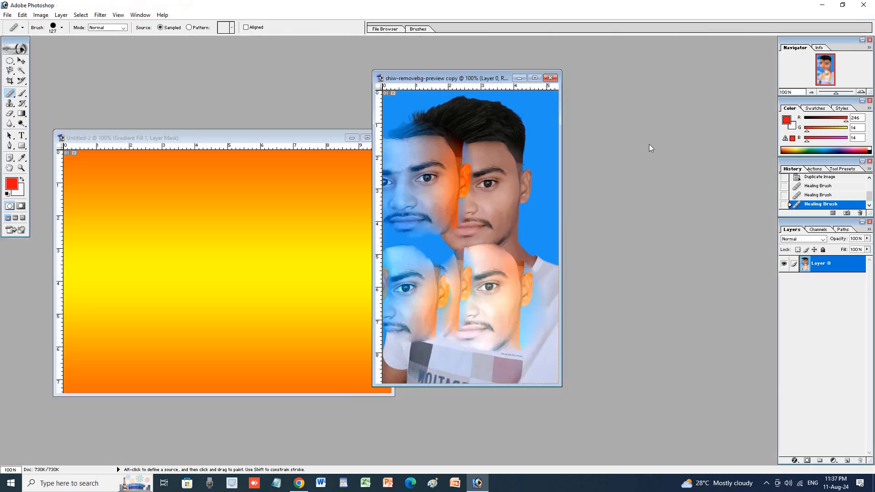
click(272, 199)
mouse_move(271, 219)
mouse_down()
mouse_move(241, 213)
mouse_move(248, 227)
mouse_move(272, 205)
mouse_up()
mouse_move(246, 203)
mouse_down()
mouse_move(248, 226)
mouse_move(283, 209)
mouse_move(230, 227)
mouse_move(274, 222)
mouse_move(230, 235)
mouse_move(252, 237)
mouse_move(246, 209)
mouse_move(228, 204)
mouse_move(288, 249)
mouse_move(298, 207)
mouse_move(246, 243)
mouse_up()
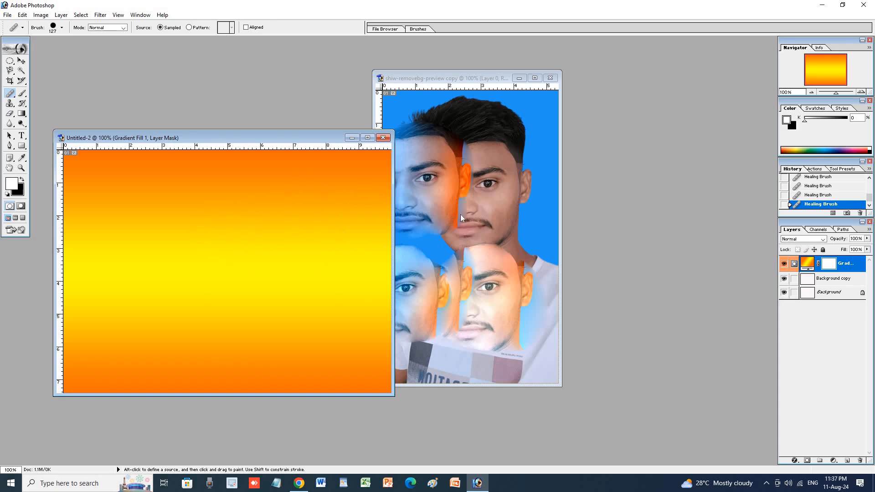
Return to the portrait copy and heal more face copies over the original face's ear and the adjacent blue background.
click(518, 178)
click(519, 178)
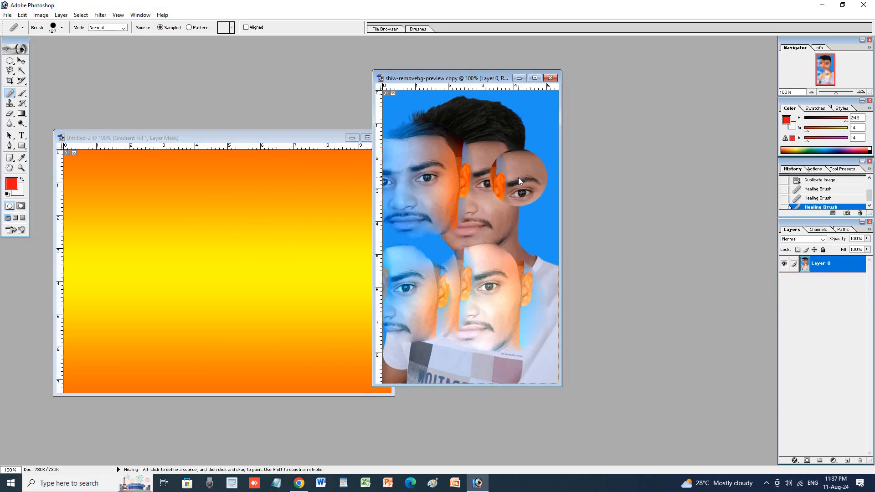
mouse_move(518, 177)
mouse_down()
mouse_move(533, 209)
mouse_move(533, 184)
mouse_up()
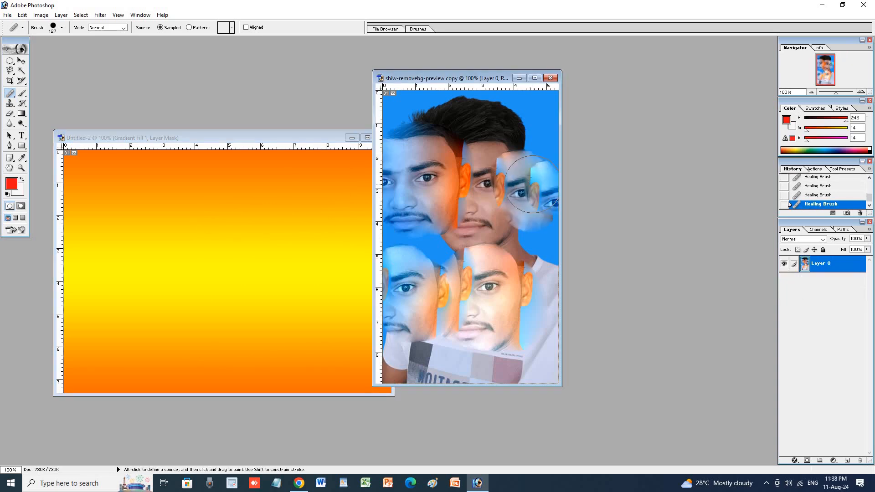
Outline a small area on the forehead of the upper face copy with the Patch Tool and delete its pixels.
click(10, 94)
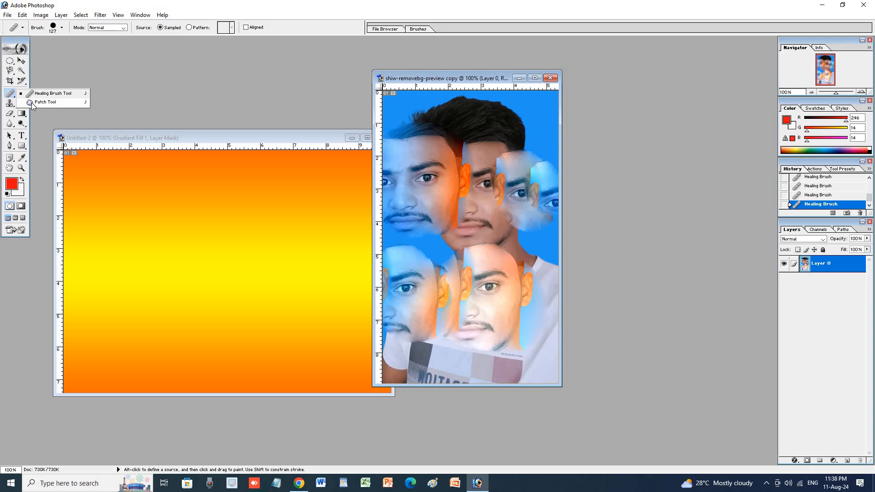
click(45, 102)
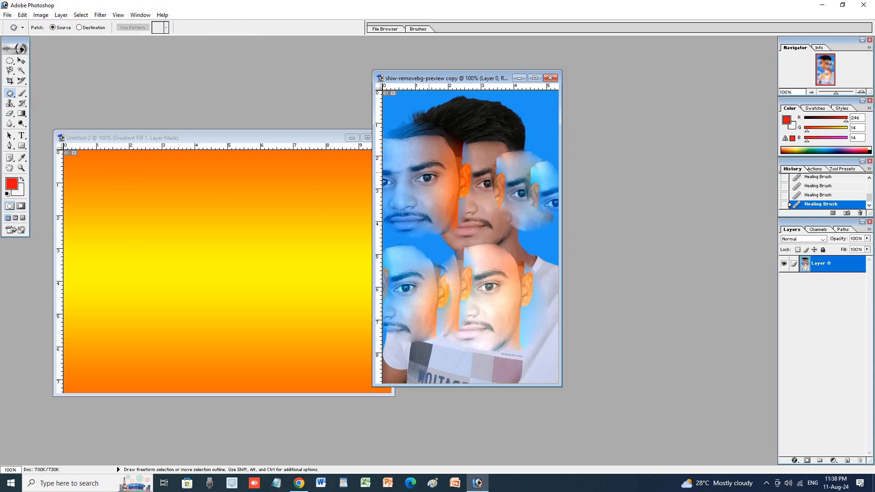
mouse_move(406, 148)
mouse_down()
mouse_move(426, 157)
mouse_move(427, 140)
mouse_move(406, 153)
mouse_up()
key(Delete)
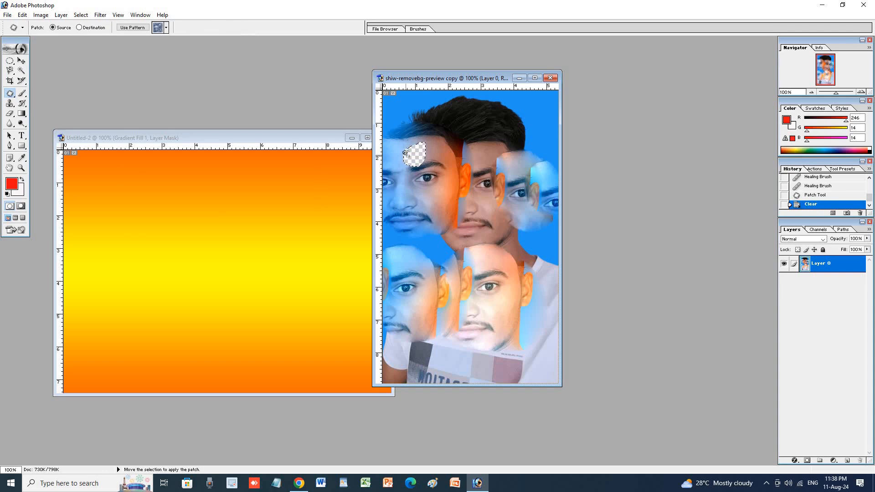
key(Delete)
key(Delete)
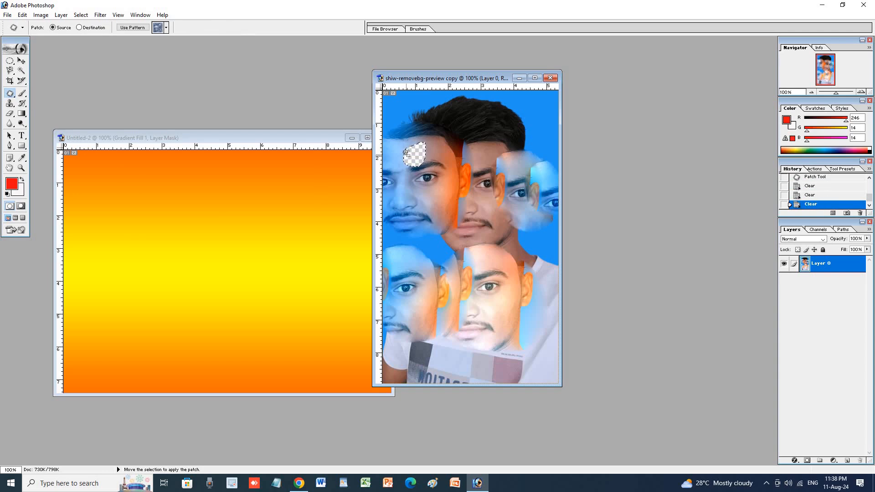
Undo the clears of the selected forehead area in the portrait image.
key(ctrl+alt+z)
key(ctrl+alt+z)
key(ctrl+alt+z)
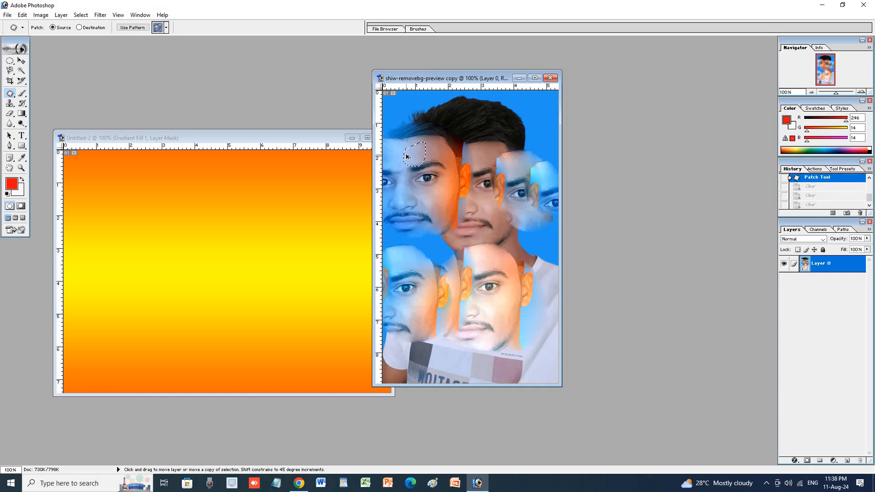
key(ctrl+shift+z)
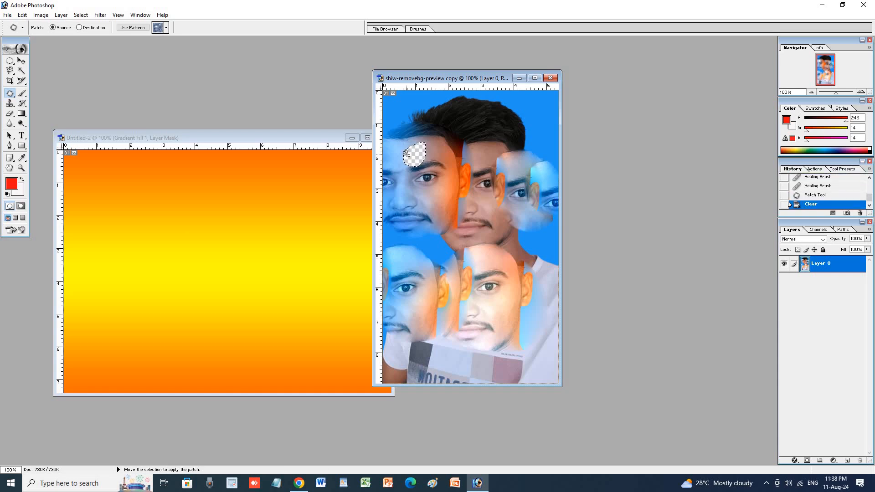
key(ctrl+z)
Fill the selected forehead area with the white background colour and finish with the red foreground colour.
key(ctrl+BackSpace)
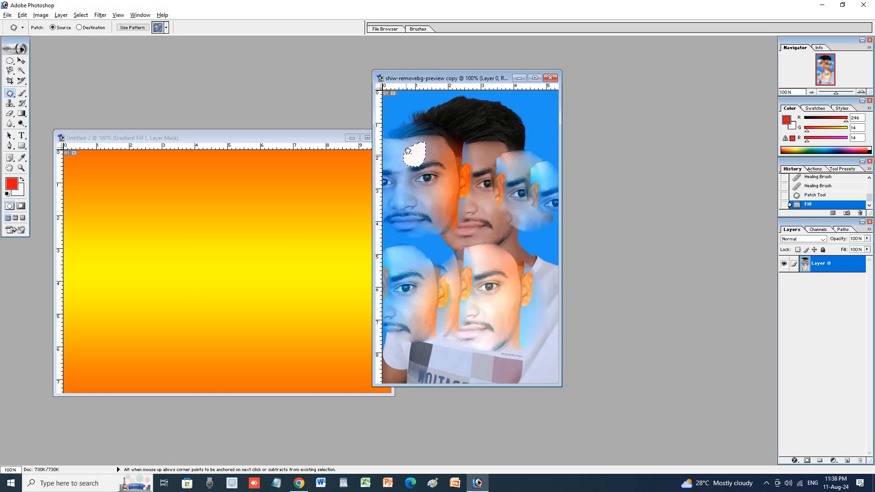
key(alt+BackSpace)
key(alt+BackSpace)
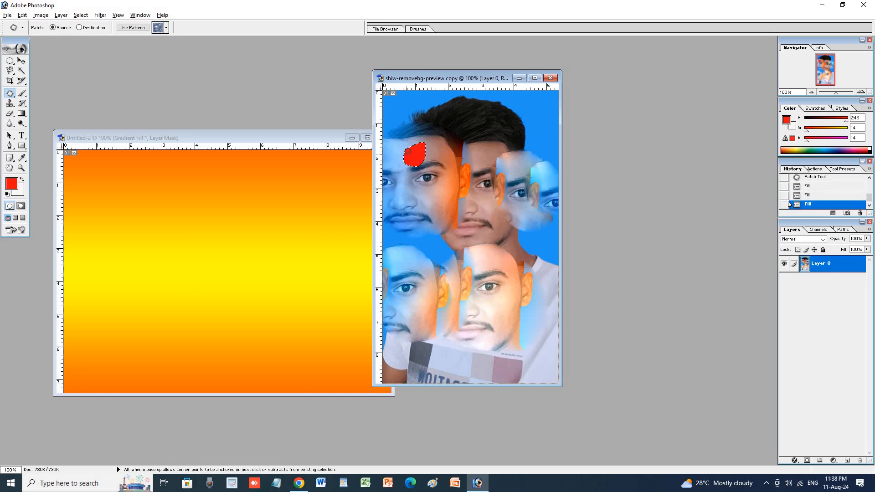
key(alt+BackSpace)
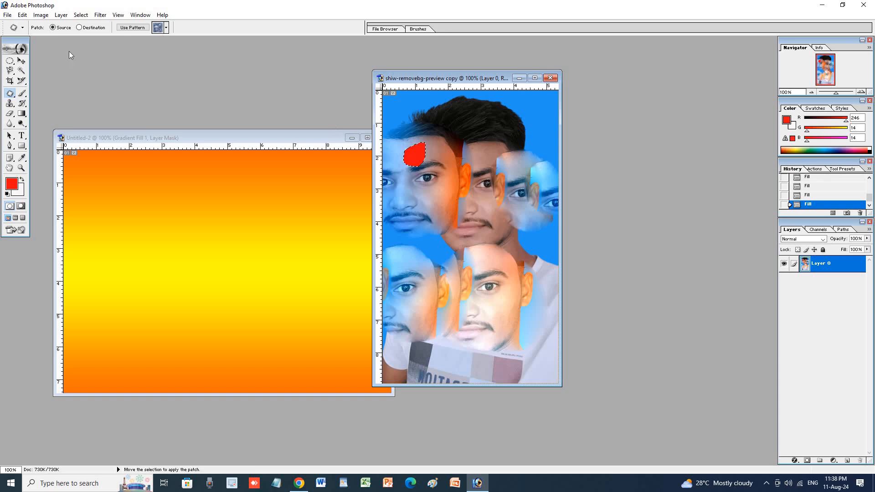
Set the Patch tool to Destination and choose the first pattern swatch.
click(79, 28)
click(167, 28)
click(189, 48)
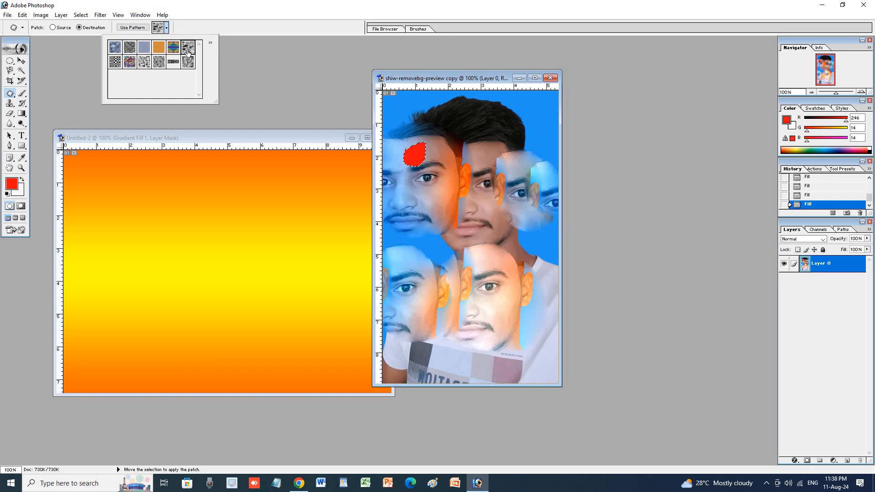
click(115, 47)
Outline a rounded area in the upper middle of the Untitled-2 gradient image with the Patch tool and clear it from the layer mask.
click(216, 209)
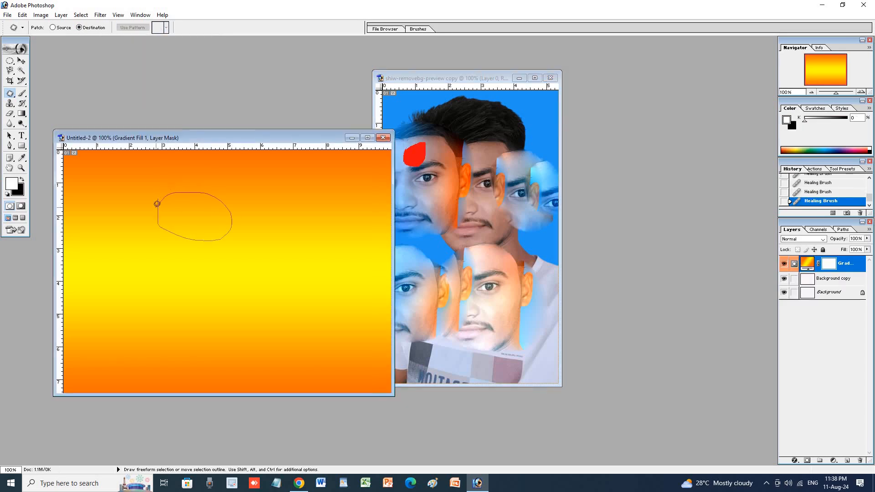
drag(157, 204, 158, 204)
key(Delete)
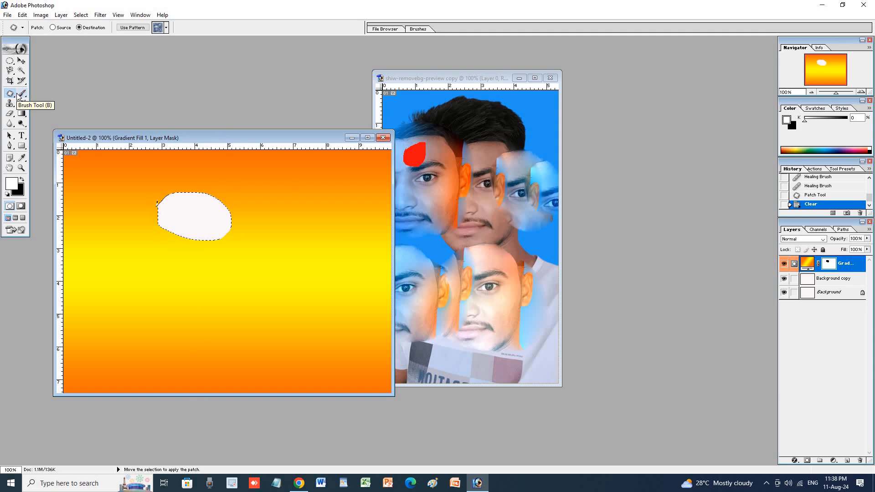
Paint strokes with the 15 px Brush tool inside the cleared mask area to bring back parts of the gradient.
mouse_move(18, 96)
mouse_down()
mouse_move(47, 104)
mouse_move(60, 97)
mouse_up()
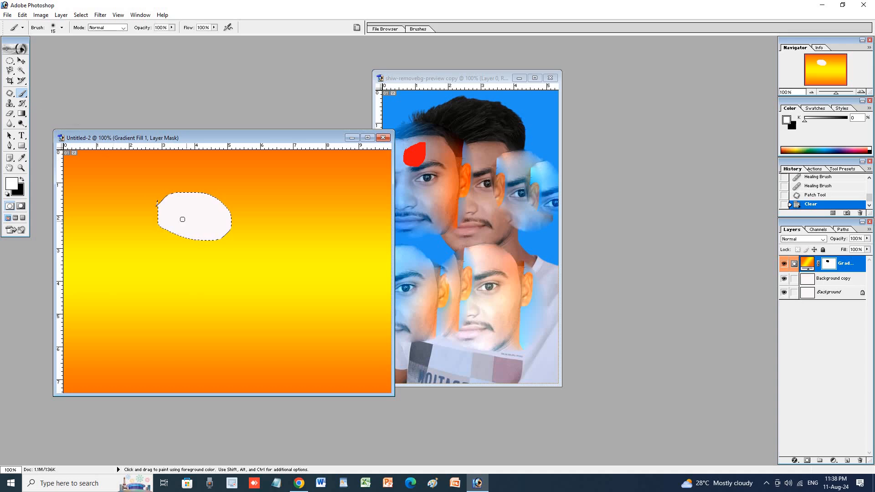
drag(270, 237, 308, 252)
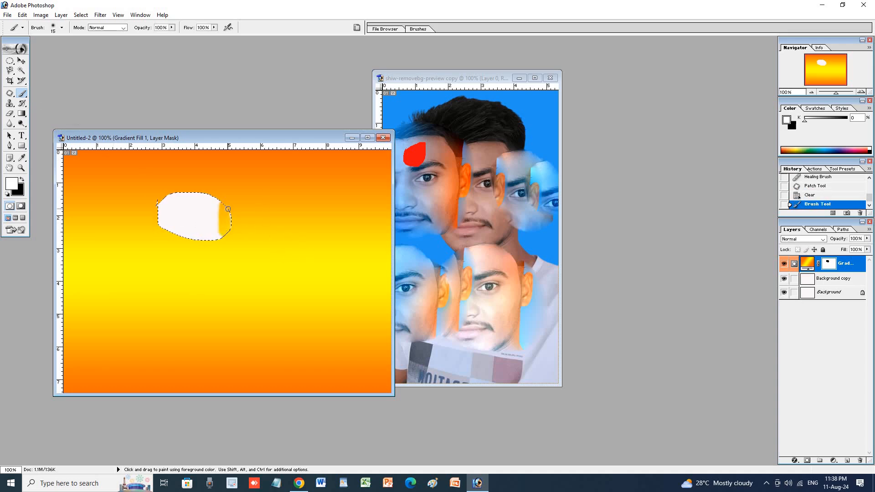
mouse_move(250, 206)
mouse_down()
mouse_move(171, 220)
mouse_move(205, 223)
mouse_move(214, 234)
mouse_up()
Brush over the red forehead patch in the portrait and add more strokes inside the cleared area of the gradient mask.
click(411, 144)
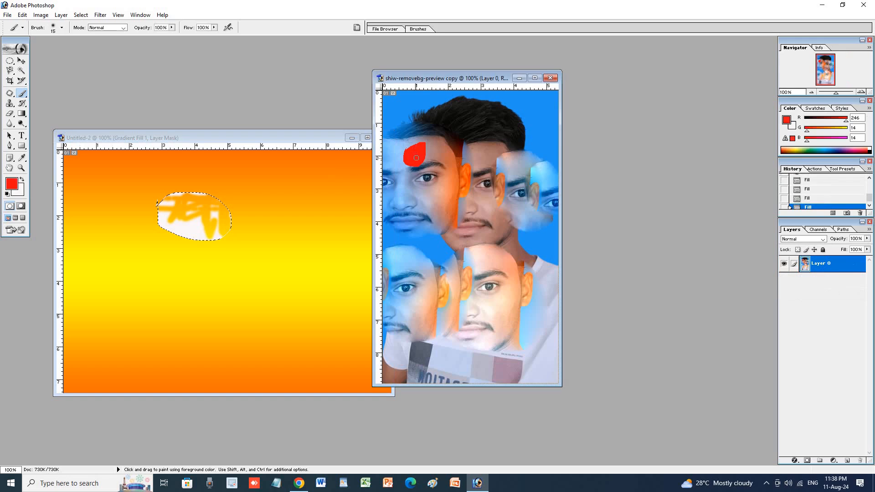
mouse_move(406, 151)
mouse_down()
mouse_move(409, 143)
mouse_move(417, 166)
mouse_up()
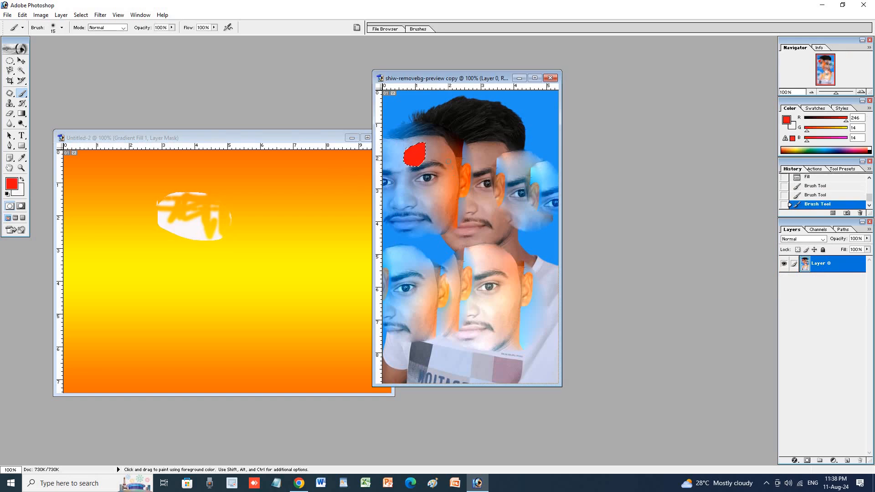
click(209, 193)
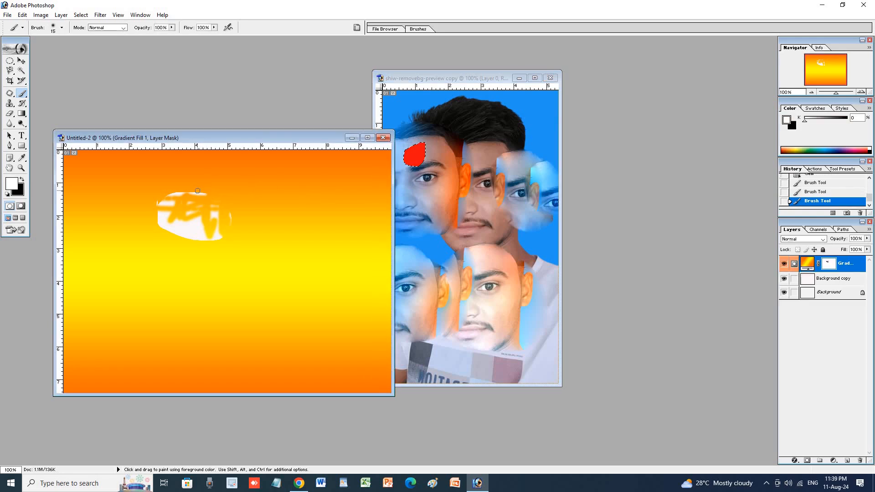
mouse_move(195, 198)
mouse_down()
mouse_move(160, 206)
mouse_move(210, 194)
mouse_move(173, 214)
mouse_move(192, 221)
mouse_move(187, 242)
mouse_up()
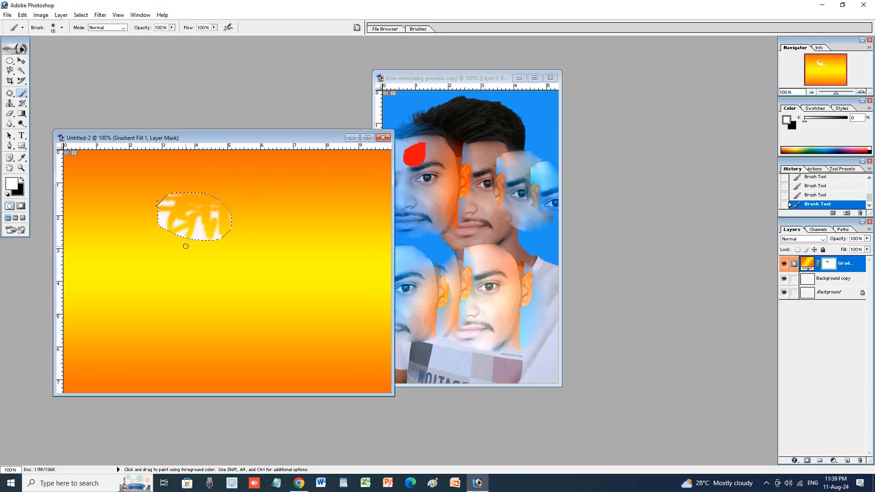
click(420, 208)
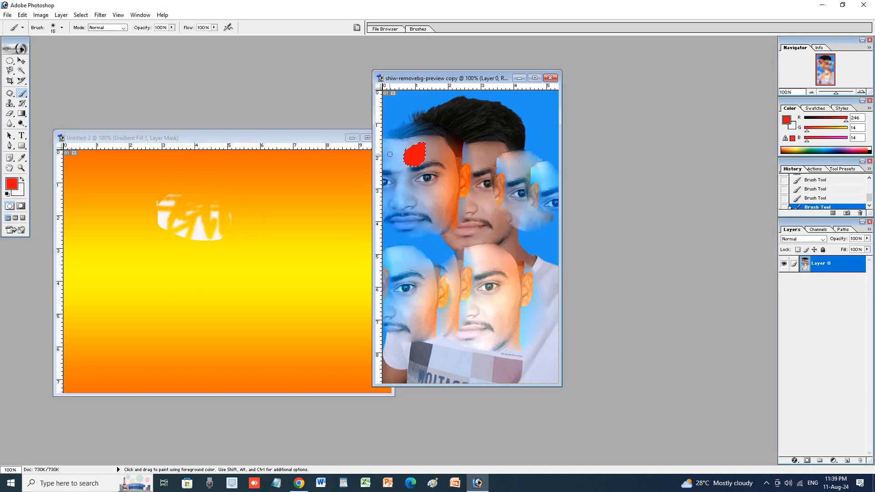
drag(415, 154, 414, 157)
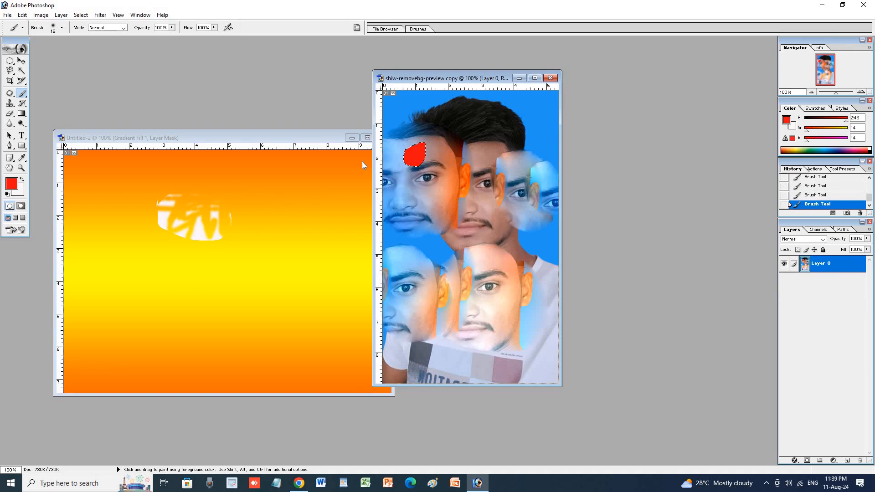
Draw with the 1 px Pencil tool in the gradient's cleared area and on the portrait's red forehead patch.
click(22, 95)
click(56, 102)
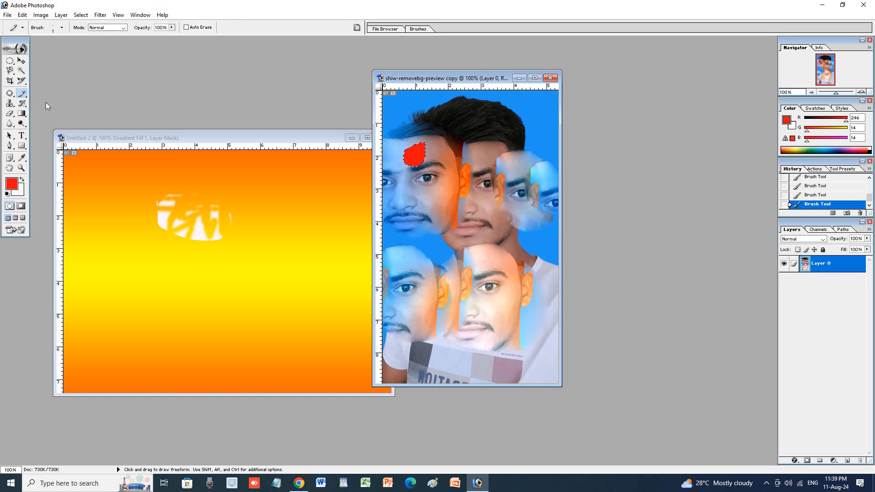
click(233, 210)
mouse_move(233, 209)
mouse_down()
mouse_move(158, 203)
mouse_move(182, 238)
mouse_move(230, 228)
mouse_up()
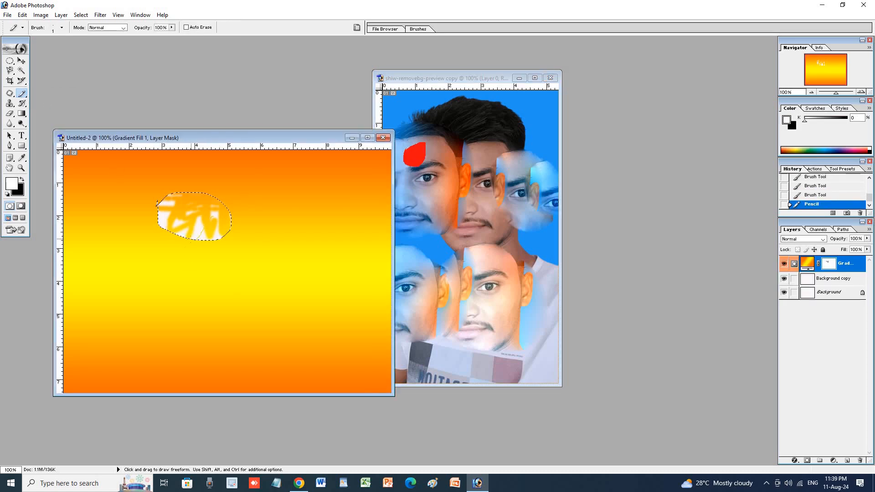
click(425, 151)
click(425, 151)
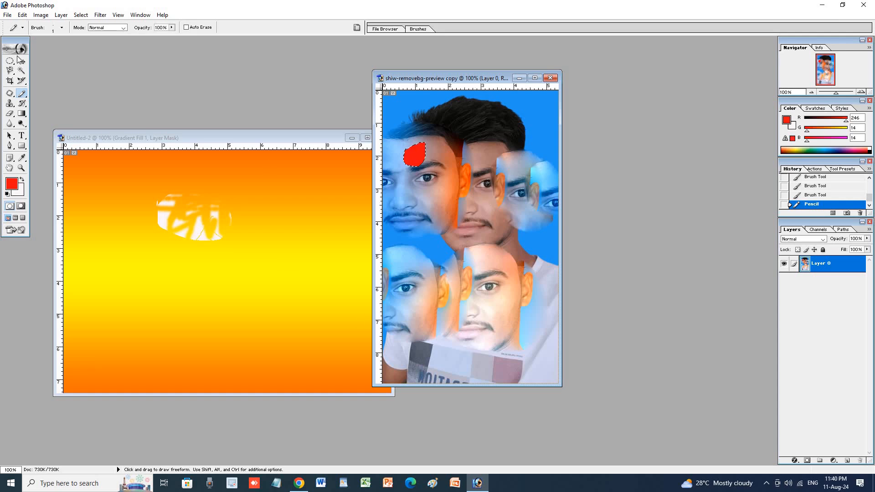
Set the Pencil diameter to 1566 px and paint over the selected mask area to restore the whole gradient.
click(212, 205)
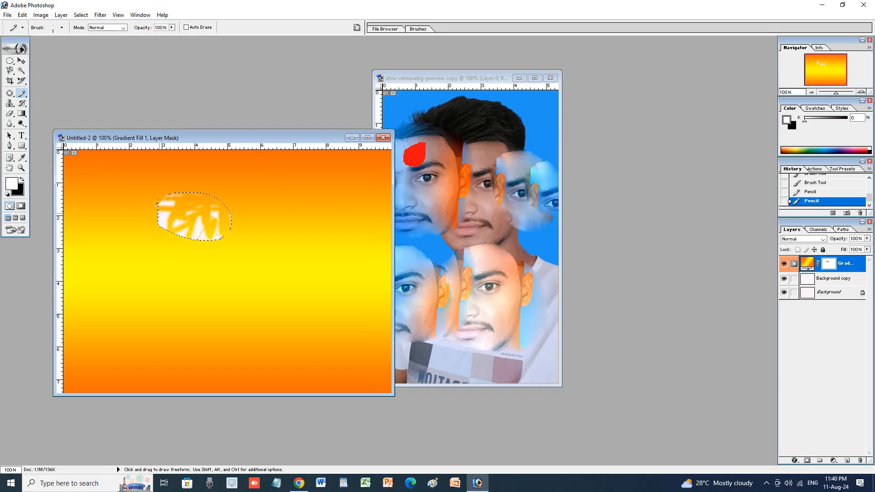
drag(163, 221, 259, 232)
right_click(167, 214)
key(Return)
click(217, 239)
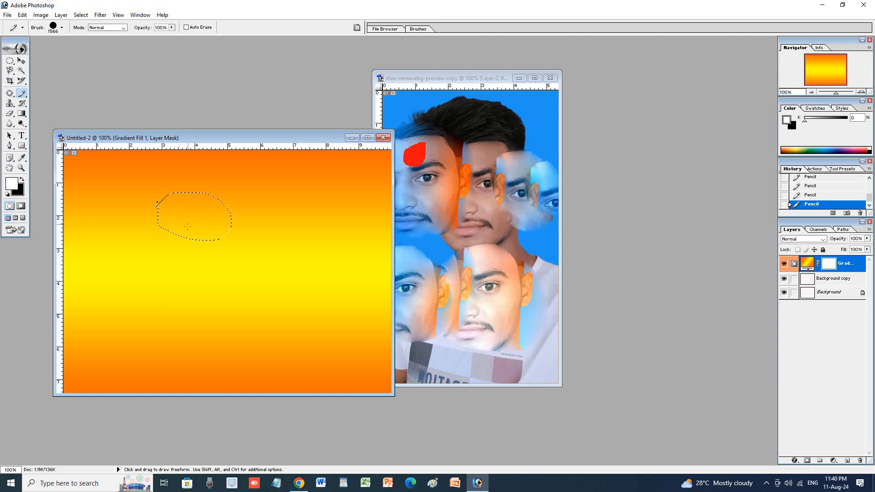
Paint the red forehead patch with the large pencil, check its diameter setting, and return to the gradient image.
click(424, 162)
click(415, 155)
click(415, 155)
right_click(425, 153)
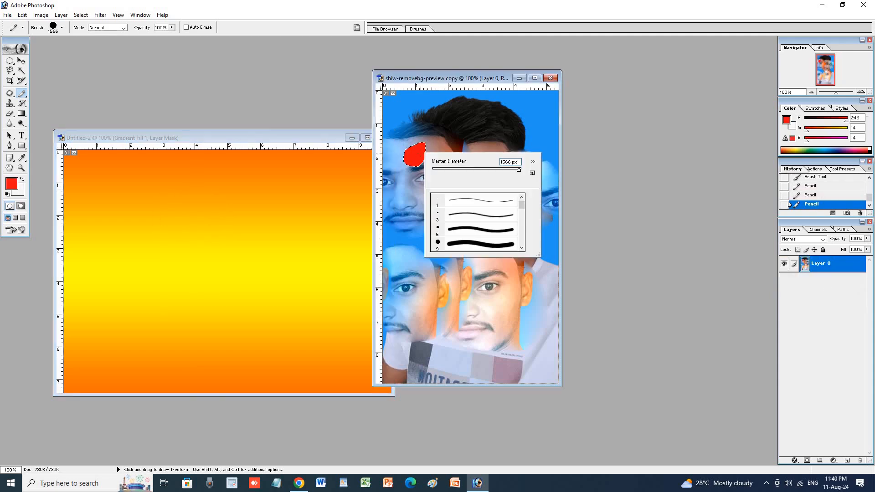
click(412, 180)
click(237, 253)
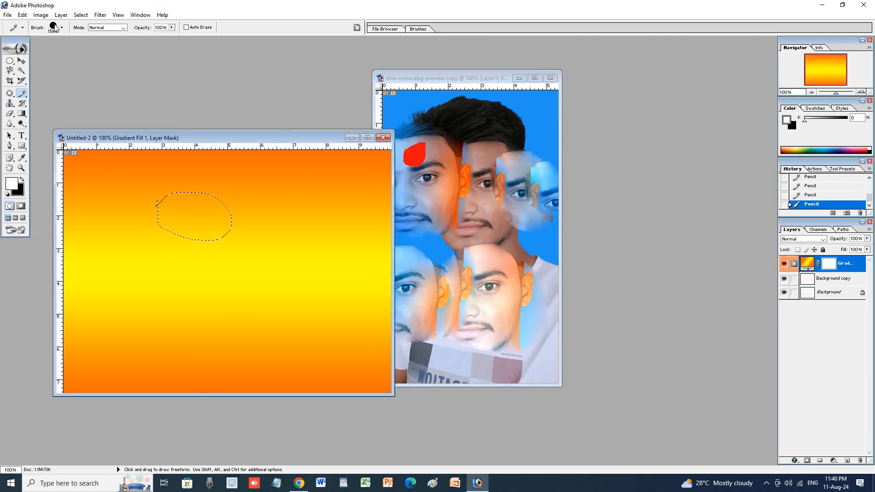
Outline a new freehand Patch selection in the left half of the gradient image and set the Pencil diameter to 62 px.
mouse_move(21, 81)
mouse_down()
mouse_move(41, 90)
mouse_move(40, 104)
mouse_up()
mouse_move(108, 216)
mouse_down()
mouse_move(110, 277)
mouse_move(204, 266)
mouse_move(190, 216)
mouse_move(107, 222)
mouse_up()
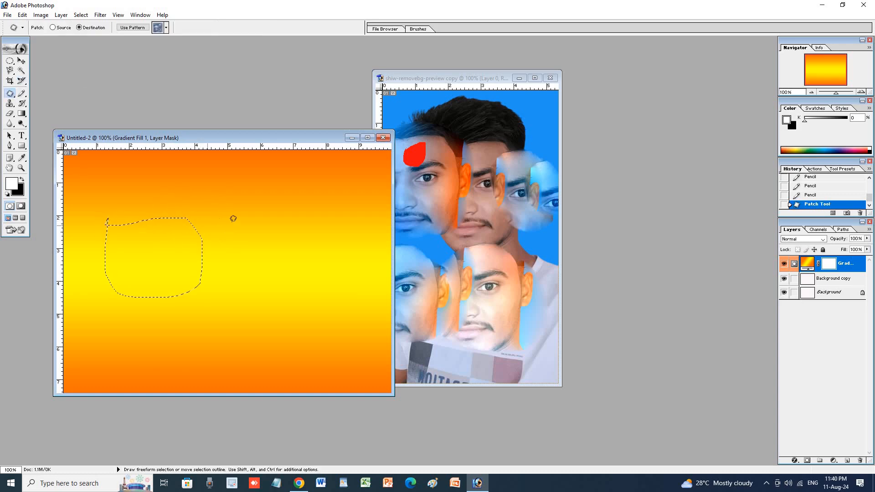
click(21, 94)
click(39, 104)
right_click(207, 195)
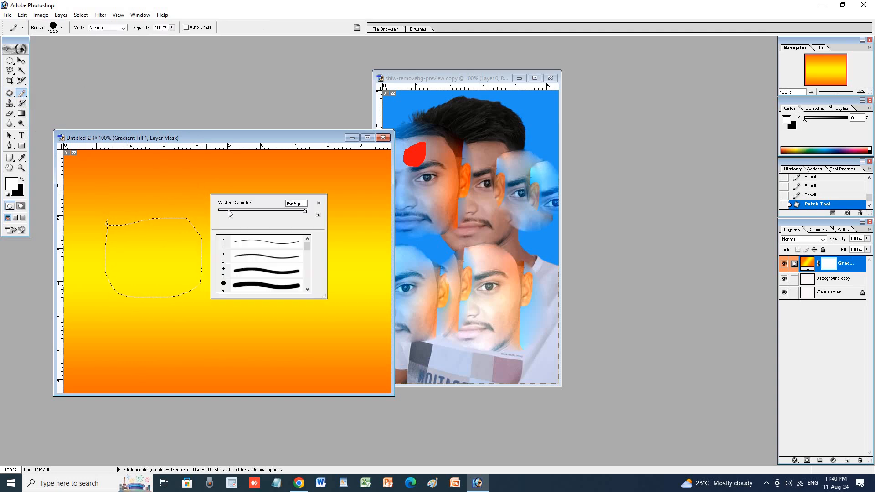
click(245, 210)
click(148, 246)
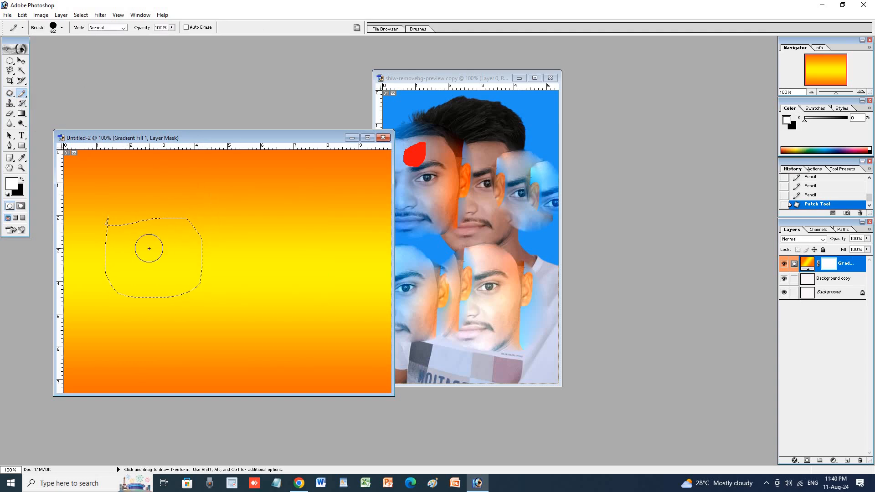
Clear the new selection from the gradient's layer mask and paint a solid blob back inside it with the Pencil.
click(155, 250)
click(158, 255)
key(Delete)
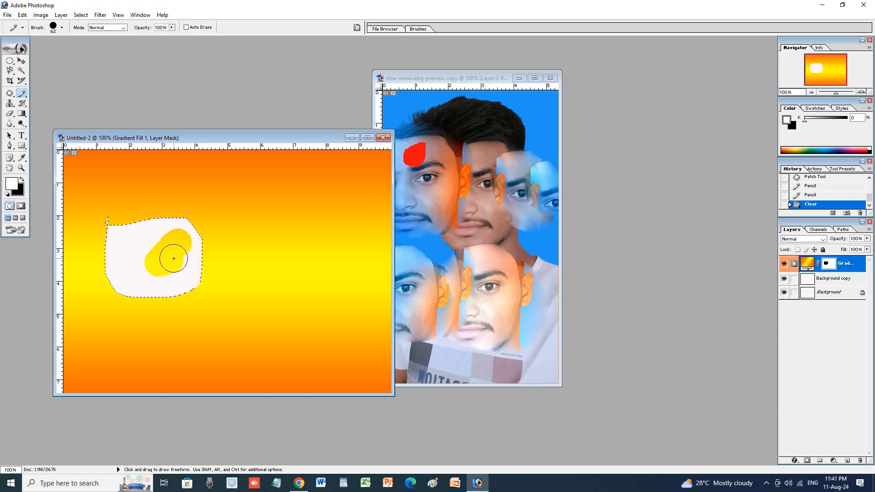
click(174, 258)
Paint a small soft-edged loop with the 15 px Brush tool beside the pencil blob in the cleared area.
click(22, 93)
click(50, 94)
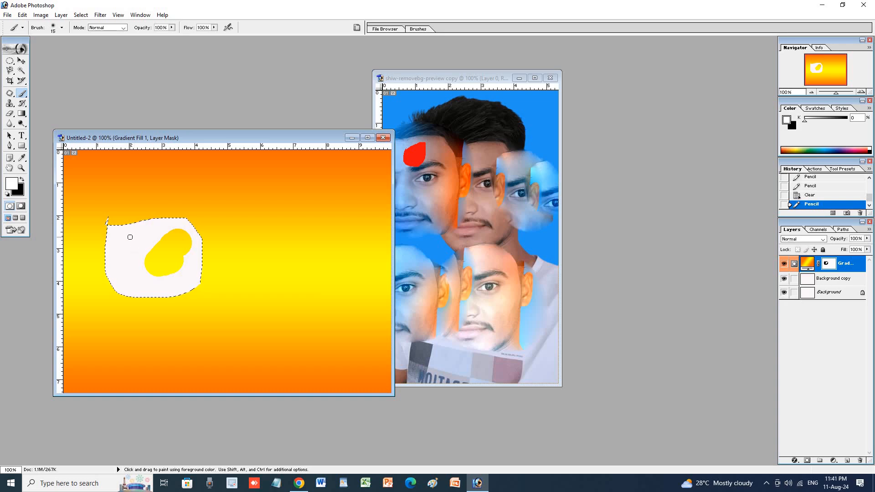
drag(123, 244, 124, 262)
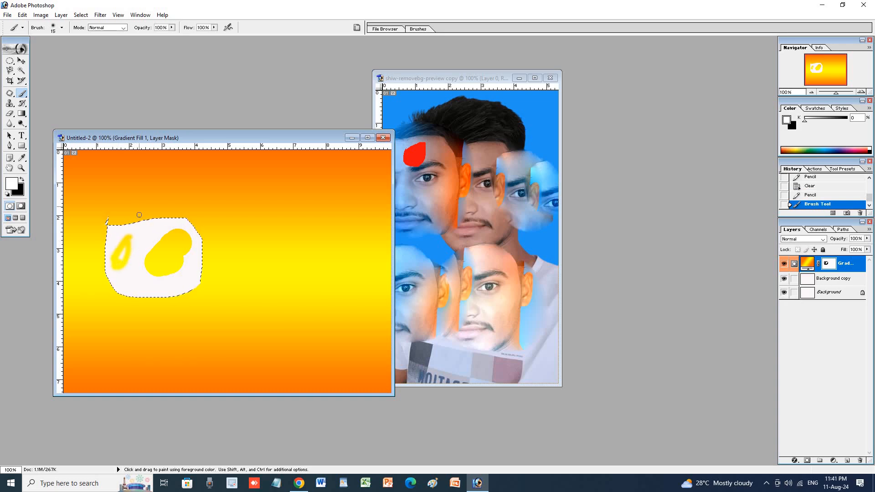
right_click(205, 220)
click(170, 213)
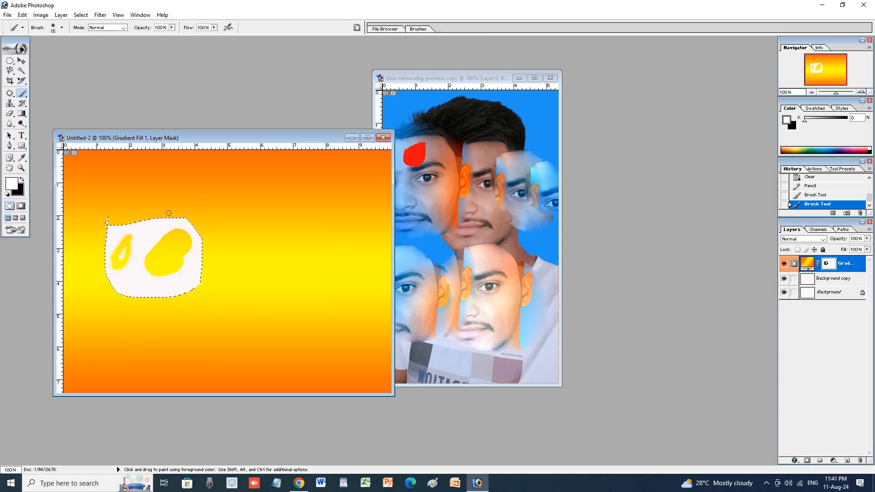
Deselect the freehand selection in the gradient image using the Patch tool.
click(13, 95)
right_click(146, 179)
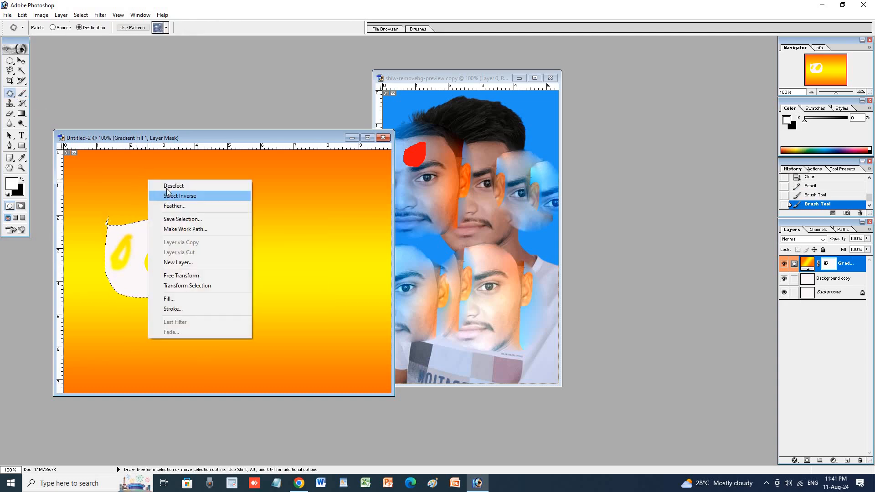
click(162, 185)
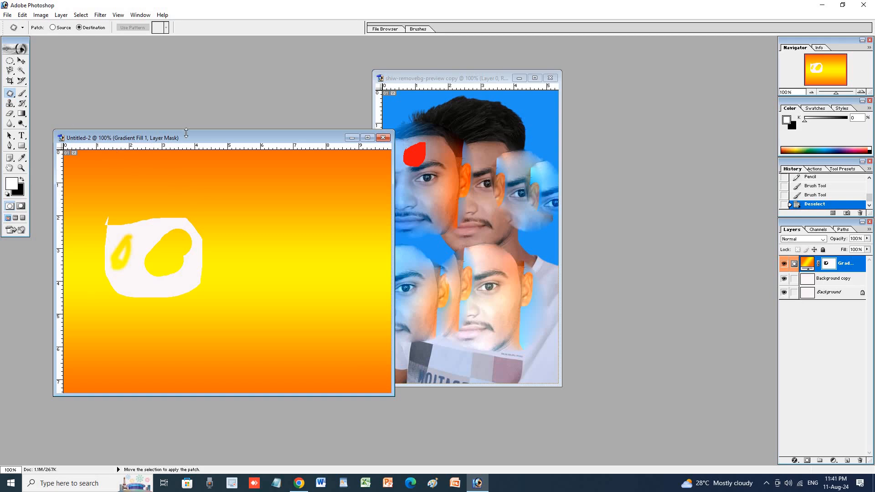
Undo the pencil and brush strokes painted inside the red forehead selection in the portrait image.
click(442, 177)
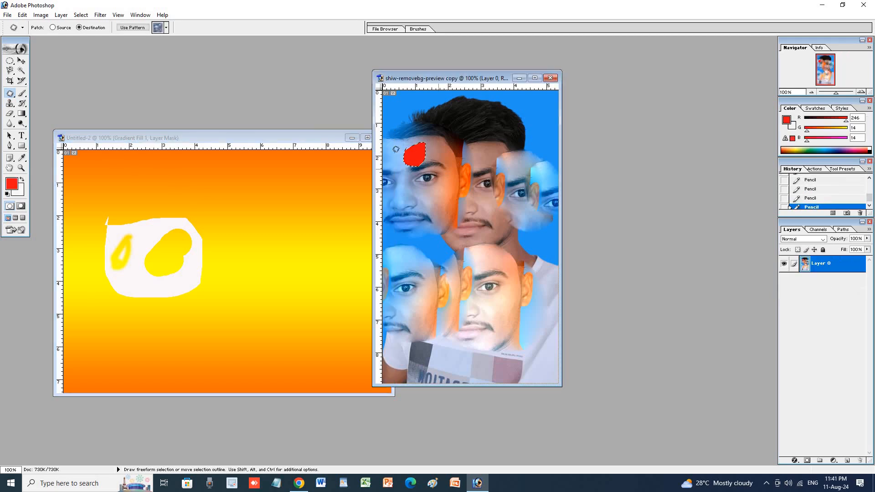
key(v)
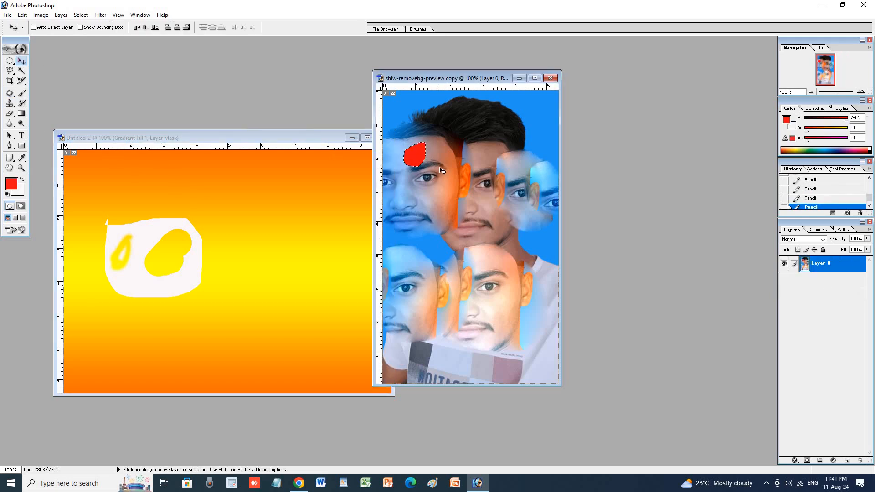
right_click(417, 154)
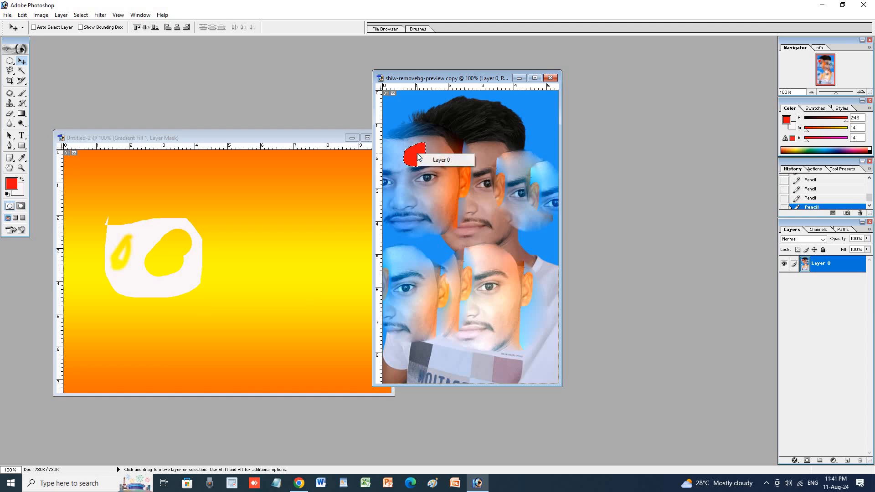
click(465, 144)
key(ctrl+alt+z)
key(ctrl+alt+z)
key(ctrl+alt+z)
key(ctrl+alt+z)
key(ctrl+alt+z)
key(ctrl+alt+z)
key(ctrl+alt+z)
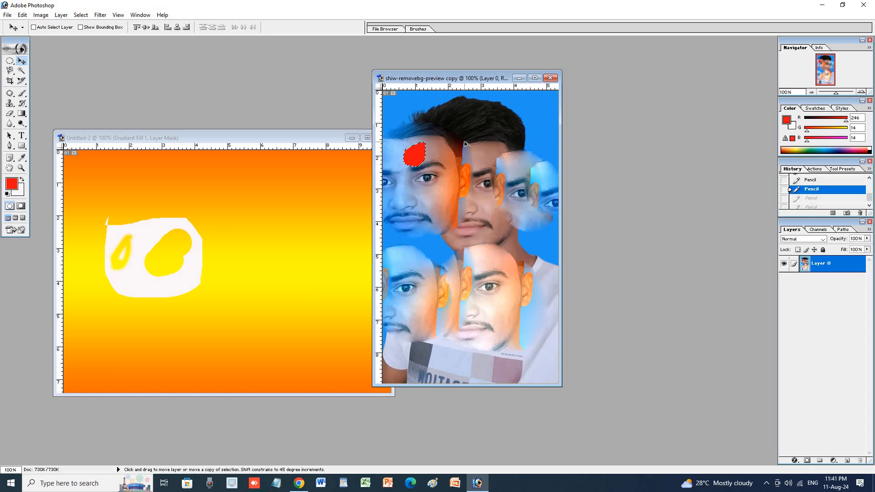
key(ctrl+alt+z)
key(ctrl+alt+z)
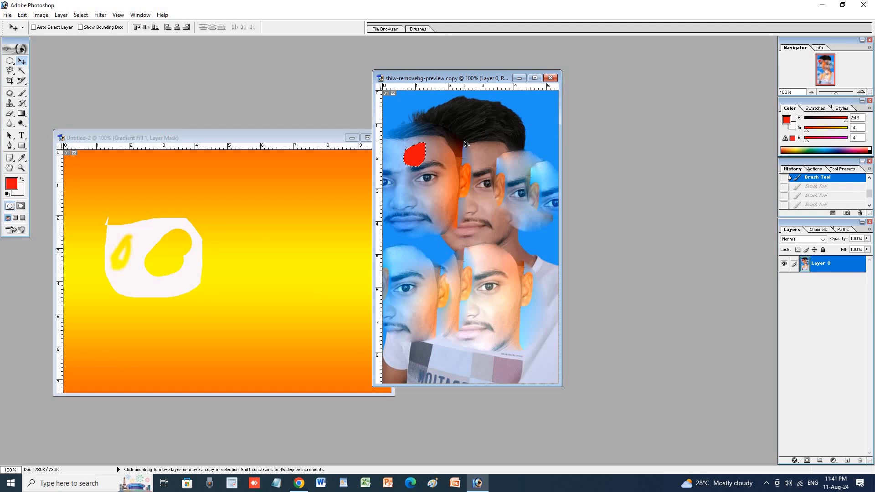
Refill the forehead selection with the red foreground colour and deselect it with the Patch tool.
key(alt+BackSpace)
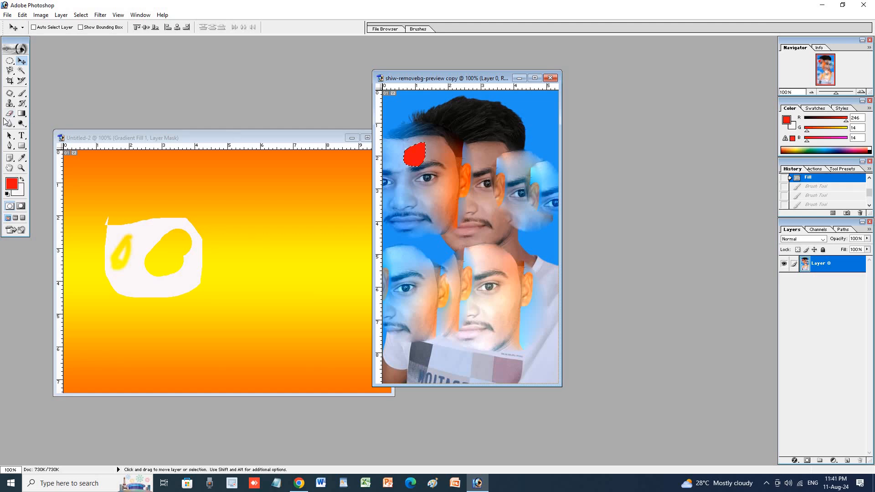
click(9, 93)
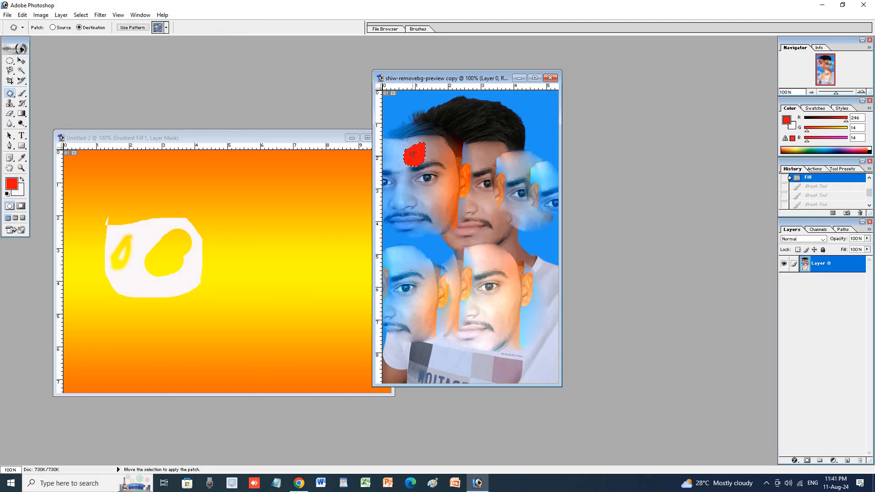
right_click(413, 154)
click(446, 188)
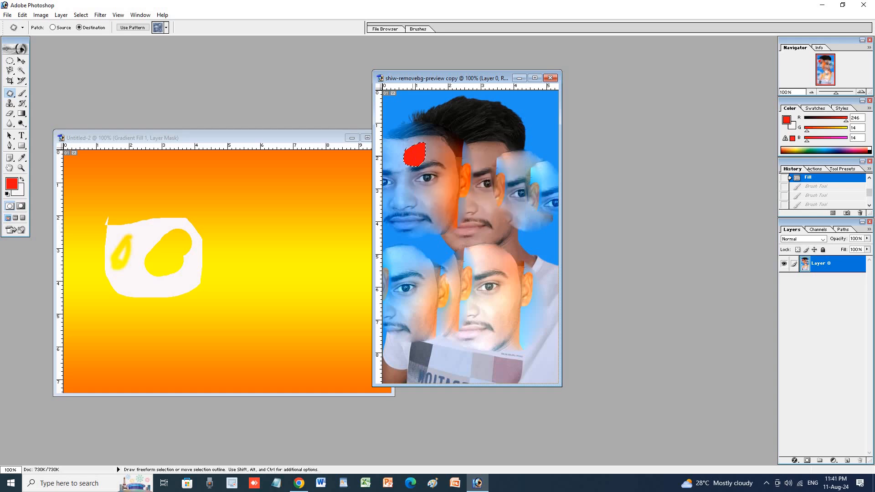
right_click(444, 143)
click(453, 148)
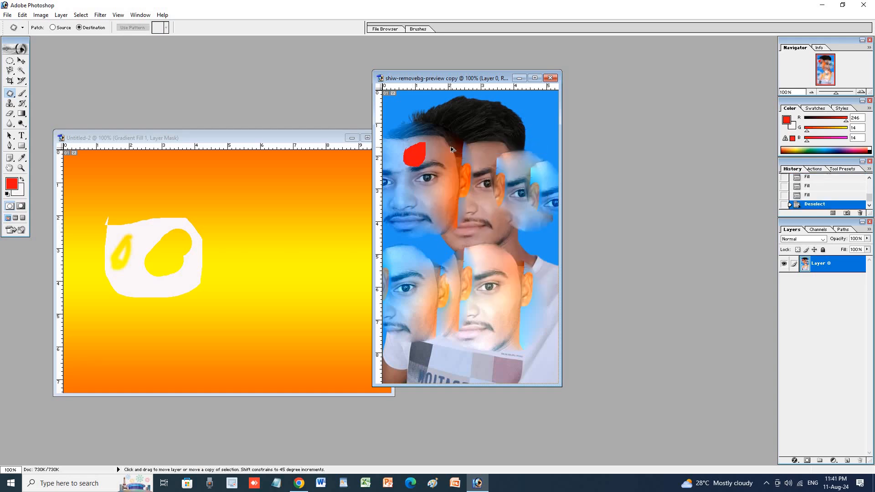
Undo the deselection, the red fills and the Patch selection on the portrait's forehead.
key(ctrl+alt+z)
key(ctrl+alt+z)
key(ctrl+alt+z)
key(ctrl+alt+z)
key(ctrl+alt+z)
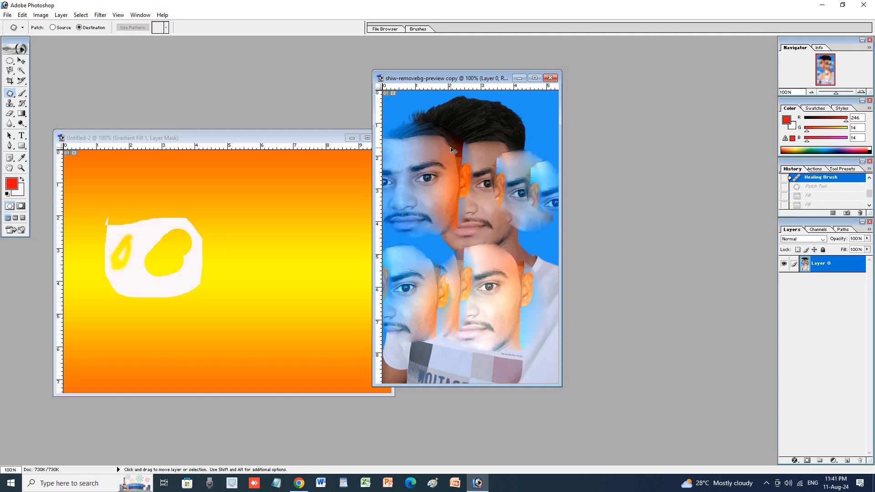
Restore the original portrait by painting over the whole image with the History Brush at 188 px.
click(535, 79)
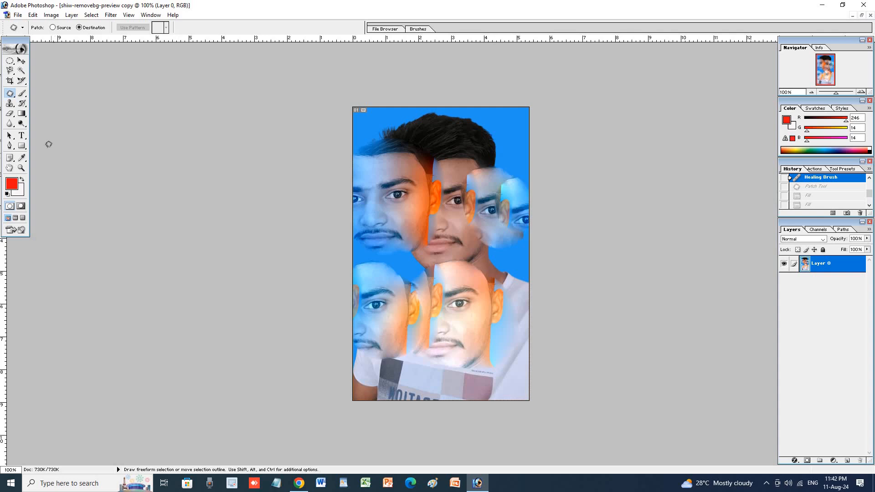
click(22, 103)
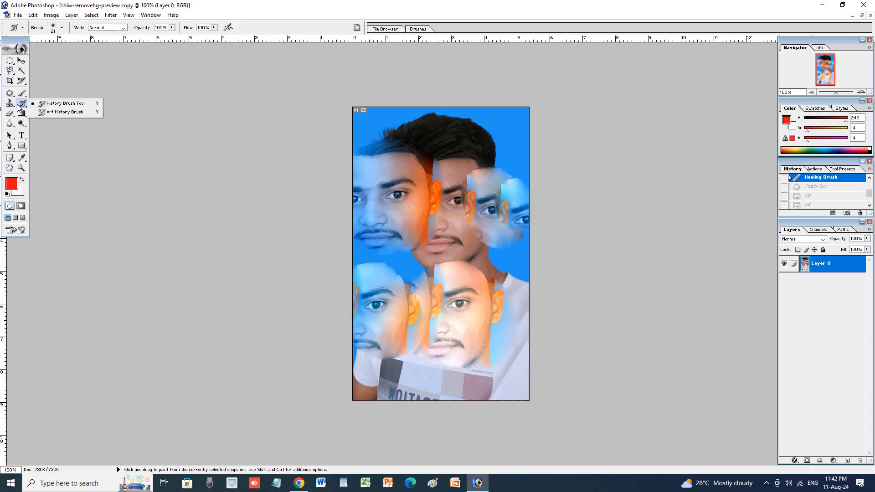
click(54, 104)
right_click(371, 171)
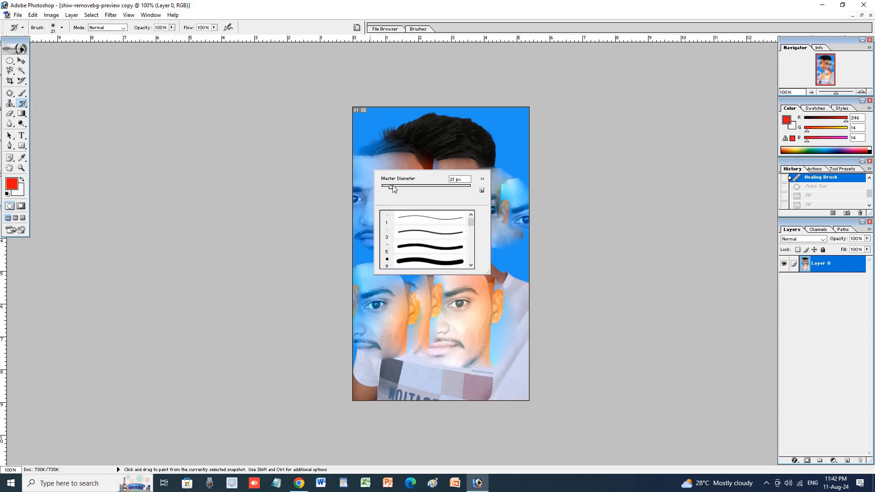
drag(393, 189, 446, 188)
click(488, 145)
mouse_move(453, 137)
mouse_down()
mouse_move(413, 162)
mouse_move(392, 203)
mouse_move(390, 133)
mouse_move(438, 191)
mouse_move(494, 222)
mouse_move(522, 154)
mouse_move(495, 245)
mouse_move(369, 267)
mouse_move(397, 306)
mouse_move(399, 338)
mouse_move(496, 298)
mouse_move(343, 391)
mouse_up()
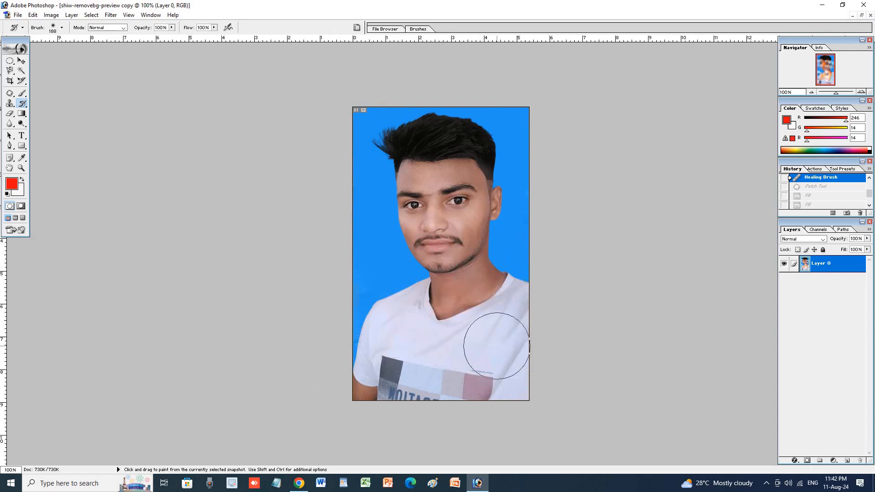
mouse_move(460, 138)
mouse_down()
mouse_move(371, 197)
mouse_move(513, 367)
mouse_up()
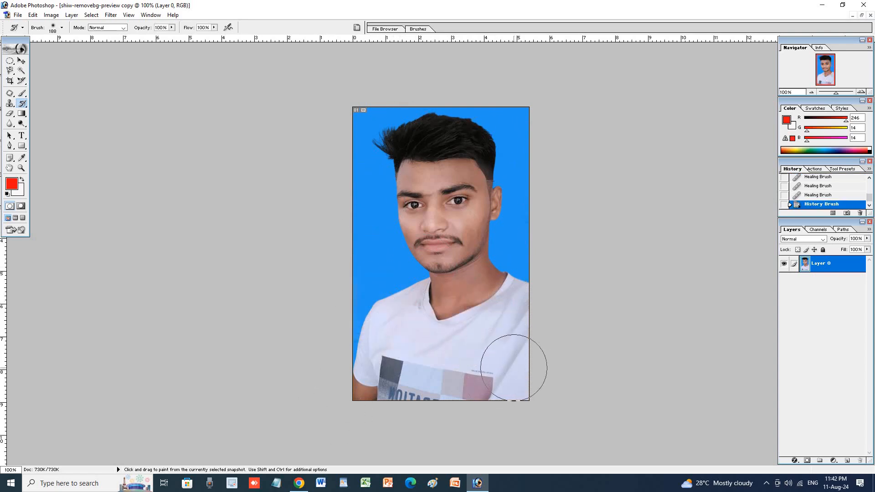
Paint over the portrait's forehead and face with the Clone Stamp tool at 72 px.
click(9, 105)
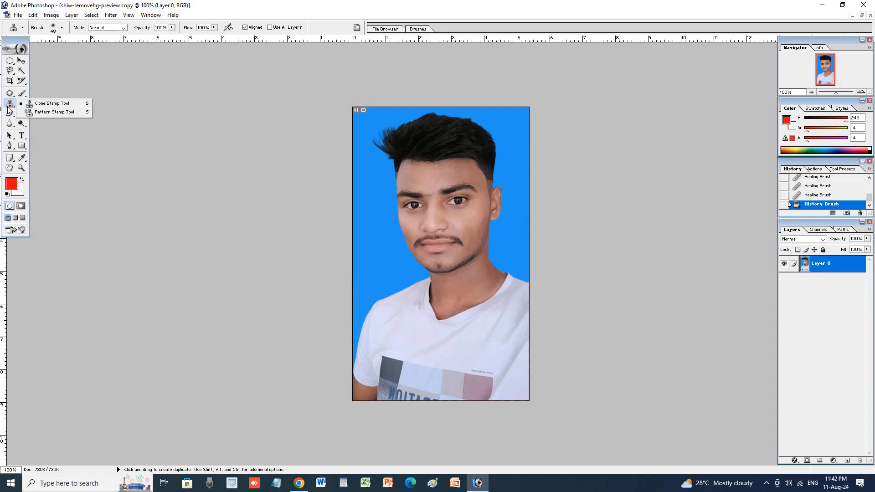
click(43, 106)
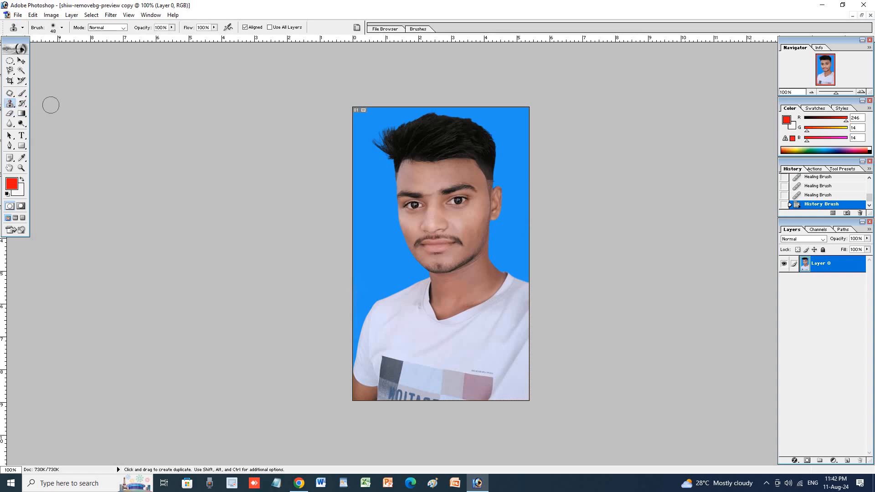
right_click(448, 180)
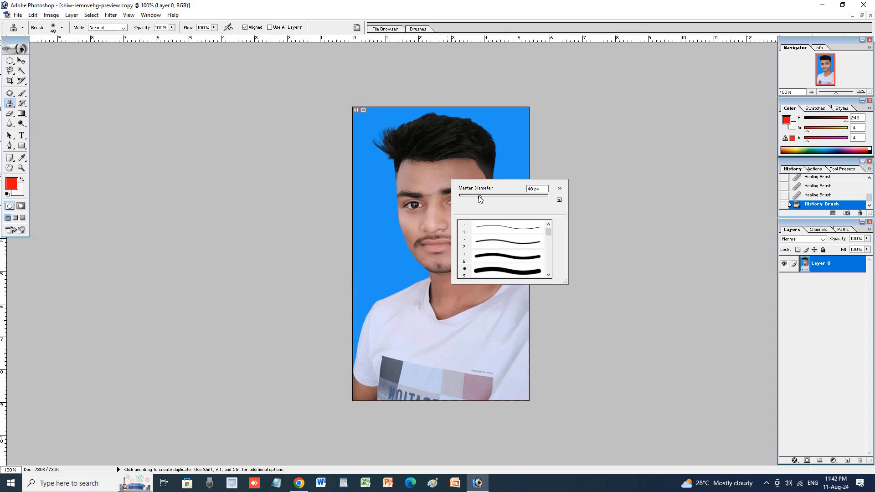
drag(480, 197, 493, 197)
click(439, 178)
click(434, 175)
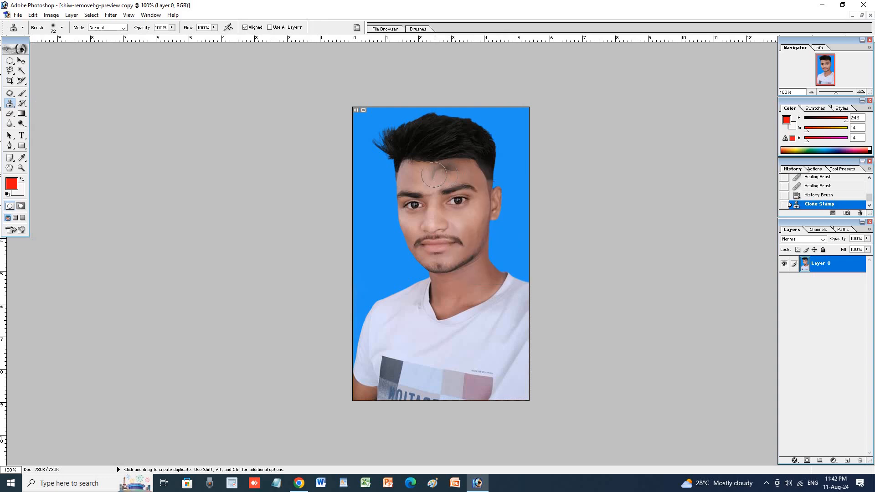
drag(418, 180, 430, 183)
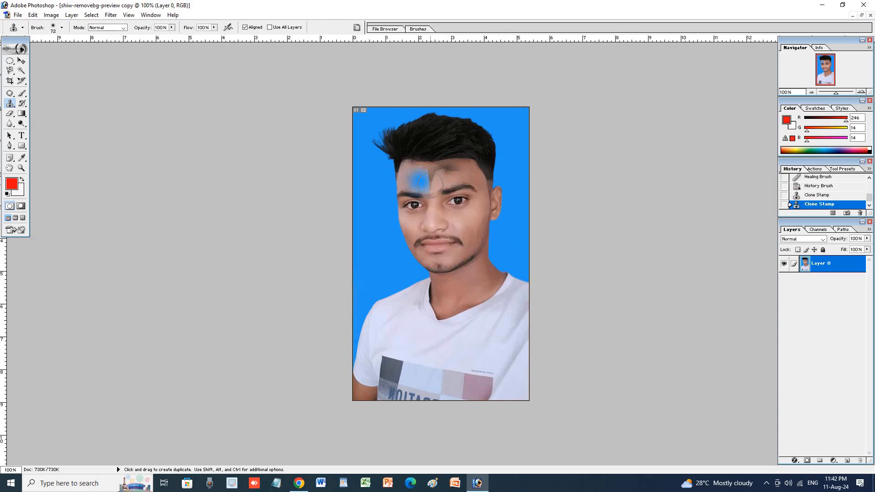
click(444, 173)
click(470, 175)
click(429, 177)
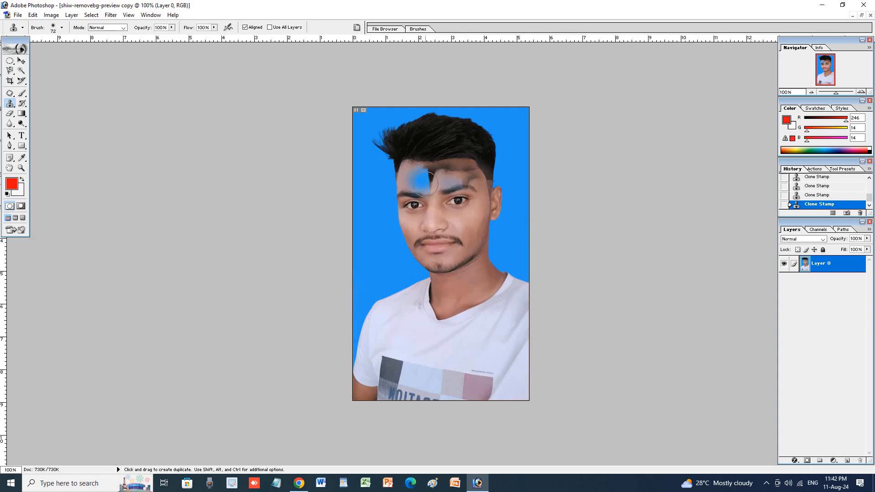
mouse_move(424, 185)
mouse_down()
mouse_move(440, 222)
mouse_move(439, 183)
mouse_move(428, 192)
mouse_move(448, 214)
mouse_move(463, 195)
mouse_move(451, 176)
mouse_move(453, 224)
mouse_move(466, 231)
mouse_move(467, 181)
mouse_move(450, 227)
mouse_move(474, 232)
mouse_move(472, 199)
mouse_move(422, 185)
mouse_move(445, 248)
mouse_move(462, 224)
mouse_up()
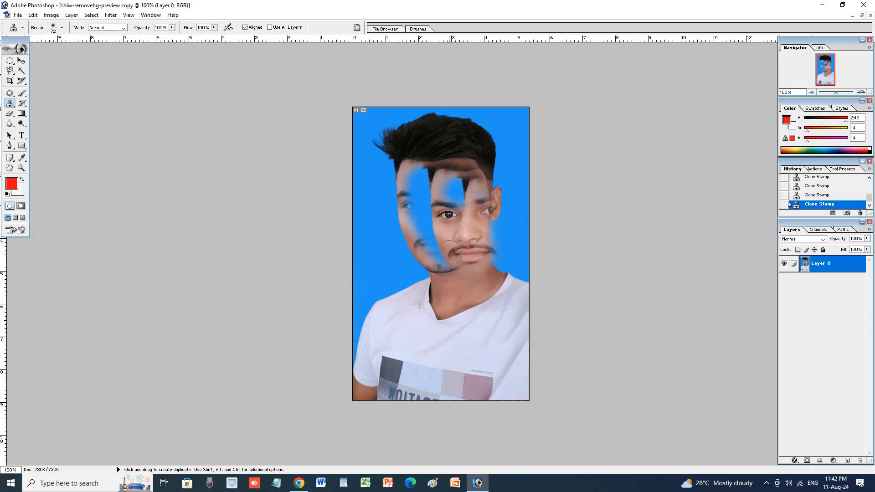
Undo all the Clone Stamp strokes on the portrait's face.
key(ctrl+alt+z)
key(ctrl+alt+z)
key(ctrl+alt+z)
key(ctrl+alt+z)
key(ctrl+alt+z)
key(ctrl+alt+z)
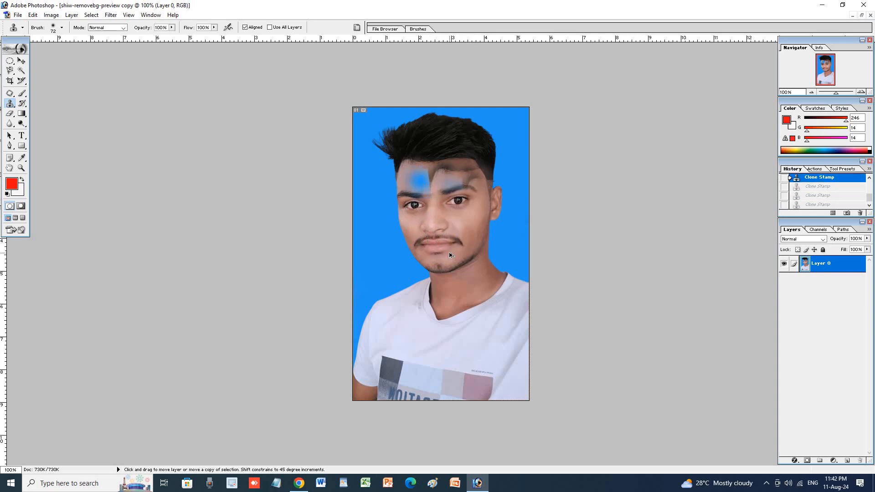
key(ctrl+alt+z)
key(ctrl+alt+z)
key(ctrl+alt+z)
key(ctrl+alt+z)
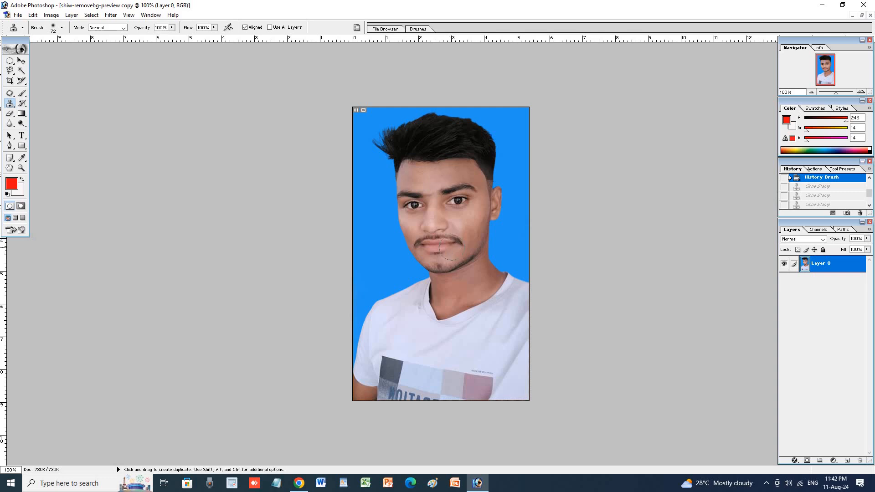
Set the Clone Stamp diameter to 139 px and undo a test stroke on the portrait's forehead.
right_click(442, 192)
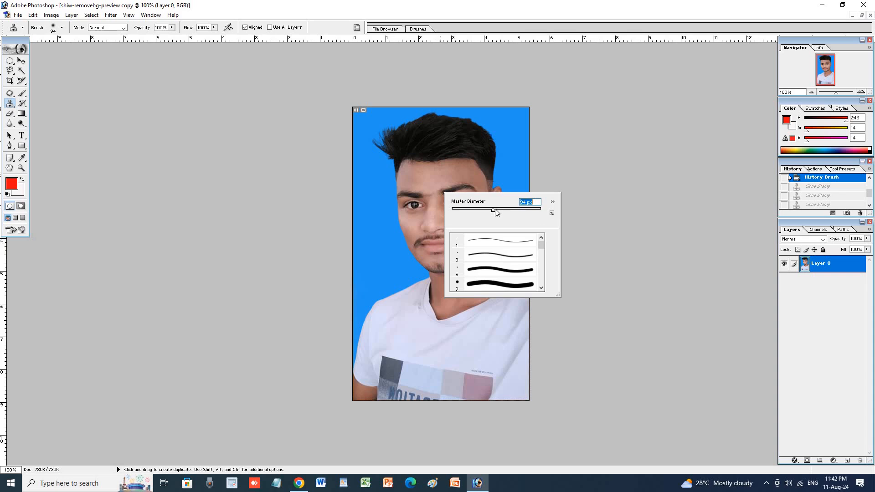
drag(496, 209, 506, 209)
drag(445, 186, 442, 181)
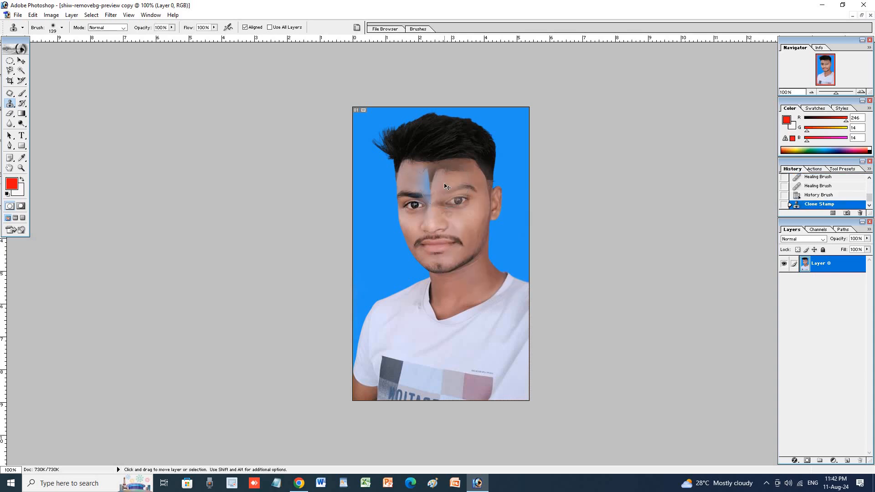
key(ctrl+z)
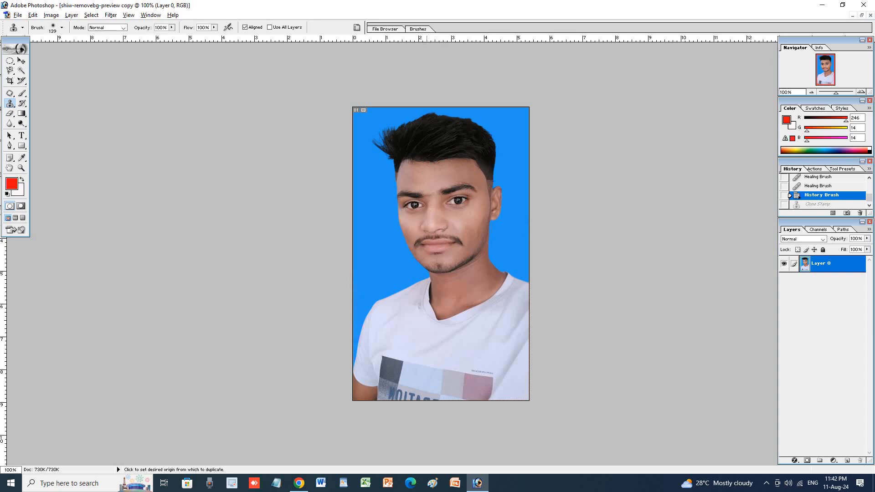
Clone the portrait's face onto the right half of the gradient image's layer mask.
click(862, 15)
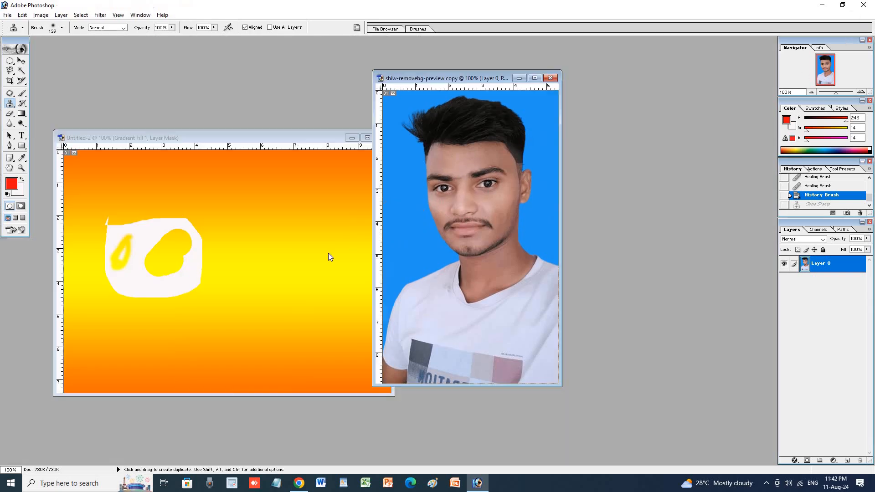
click(261, 236)
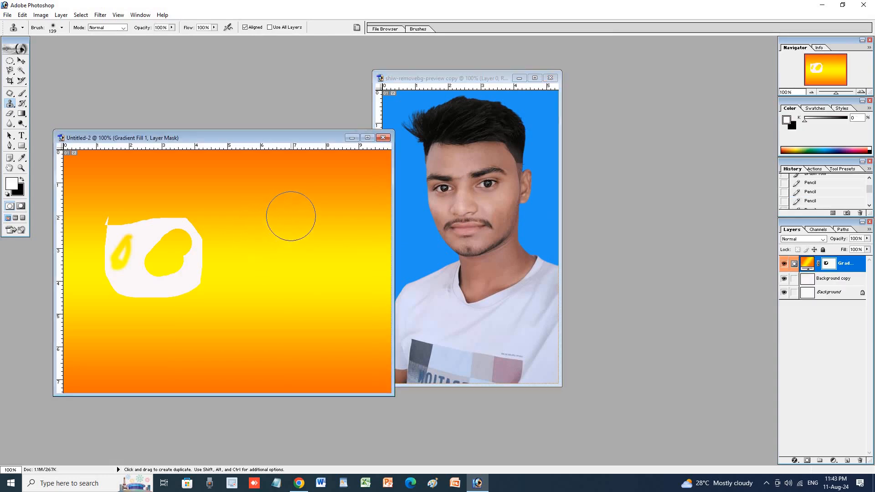
mouse_move(289, 215)
mouse_down()
mouse_move(268, 241)
mouse_move(289, 259)
mouse_move(299, 211)
mouse_move(264, 243)
mouse_move(310, 241)
mouse_move(301, 199)
mouse_move(269, 254)
mouse_move(313, 241)
mouse_move(282, 214)
mouse_move(283, 269)
mouse_up()
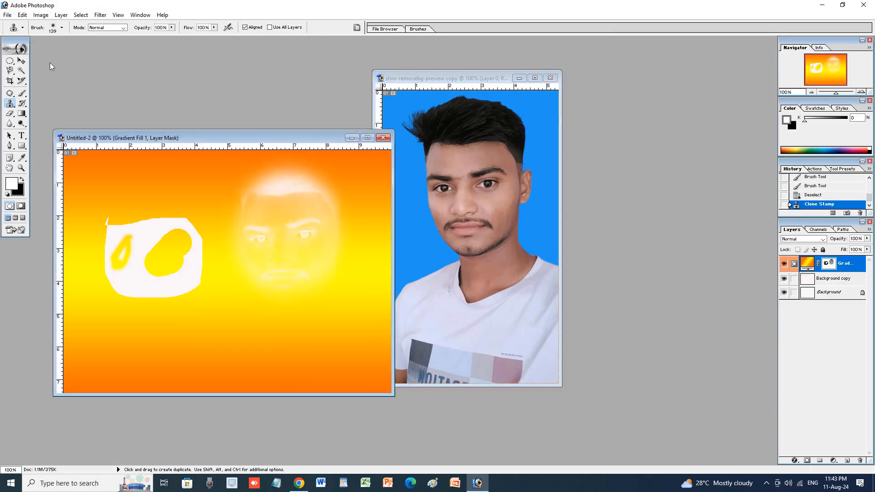
Create a new 720 x 534 pixel RGB document at 72 pixels/inch with background color contents.
click(7, 14)
click(26, 25)
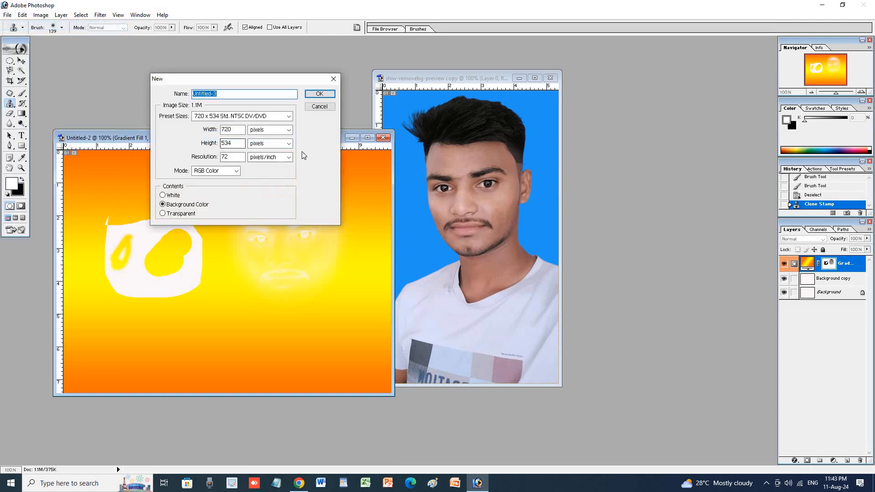
click(322, 92)
Clone the portrait's head, shoulders and surrounding blue background into the new document with the 139 px Clone Stamp.
mouse_move(303, 141)
mouse_down()
mouse_move(236, 181)
mouse_move(252, 209)
mouse_move(289, 178)
mouse_move(267, 143)
mouse_move(254, 138)
mouse_move(241, 160)
mouse_move(262, 157)
mouse_move(273, 139)
mouse_move(297, 160)
mouse_move(296, 189)
mouse_move(279, 176)
mouse_move(286, 129)
mouse_move(276, 110)
mouse_move(252, 106)
mouse_move(237, 131)
mouse_move(261, 152)
mouse_move(281, 126)
mouse_move(279, 106)
mouse_move(308, 165)
mouse_move(295, 198)
mouse_move(270, 207)
mouse_move(242, 113)
mouse_move(229, 134)
mouse_move(246, 221)
mouse_move(288, 225)
mouse_move(308, 214)
mouse_up()
mouse_move(163, 156)
mouse_down()
mouse_move(129, 125)
mouse_move(119, 192)
mouse_move(116, 150)
mouse_up()
mouse_move(152, 214)
mouse_down()
mouse_move(182, 199)
mouse_move(177, 175)
mouse_up()
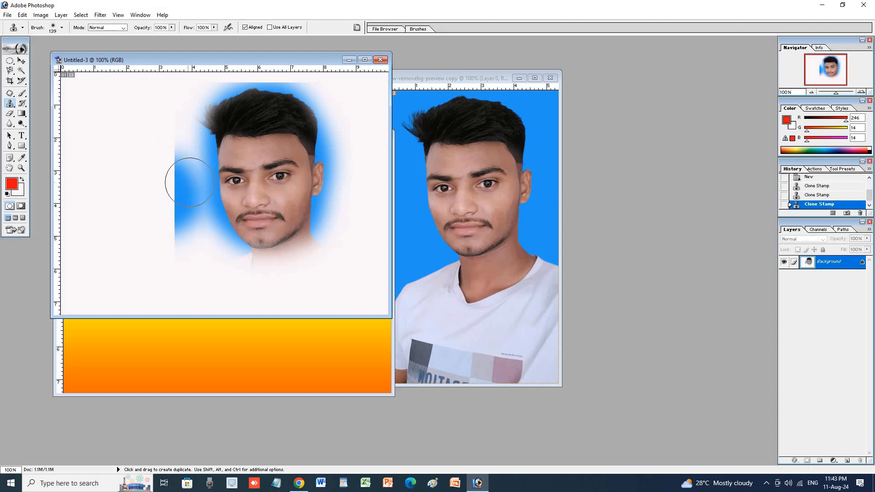
mouse_move(210, 201)
mouse_down()
mouse_move(197, 236)
mouse_move(232, 238)
mouse_move(249, 258)
mouse_move(282, 260)
mouse_move(302, 242)
mouse_move(308, 220)
mouse_move(324, 263)
mouse_move(312, 280)
mouse_move(256, 287)
mouse_move(233, 277)
mouse_move(236, 266)
mouse_move(292, 281)
mouse_move(302, 270)
mouse_move(294, 238)
mouse_up()
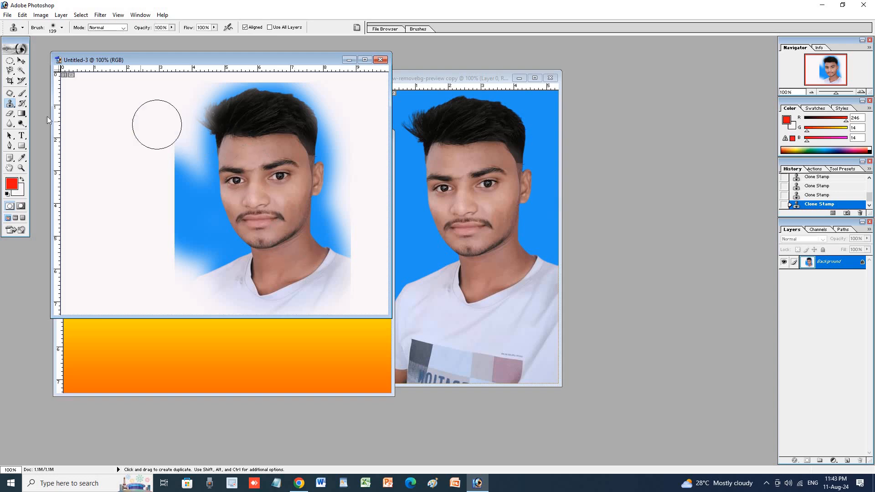
Paint the blue bubble pattern over the cloned face with the Pattern Stamp, first at 21 px and then at 139 px.
click(10, 103)
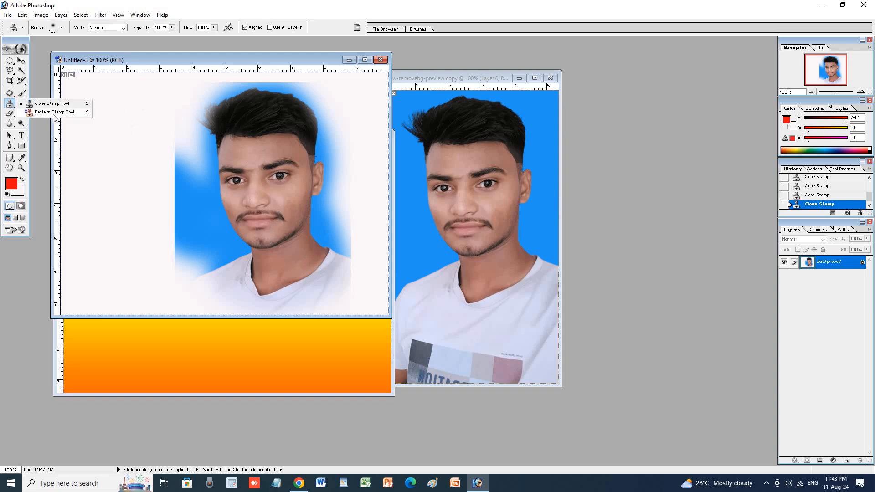
click(54, 112)
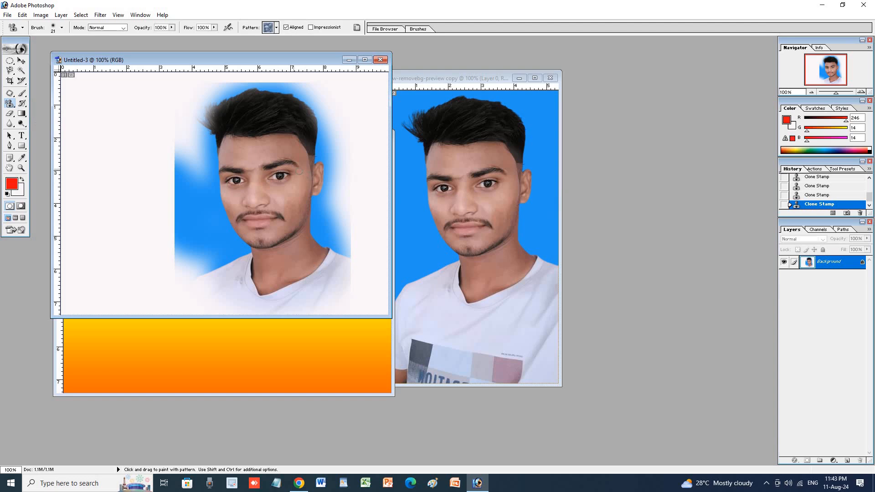
drag(254, 158, 256, 164)
click(289, 193)
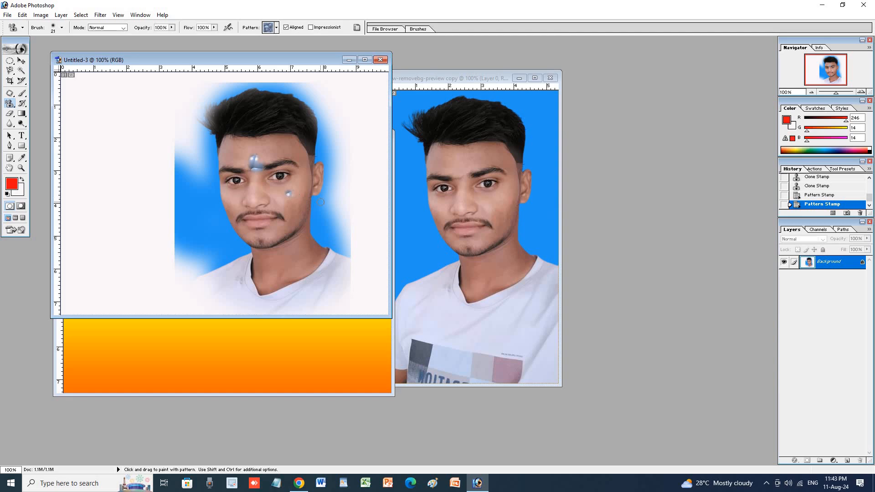
click(286, 195)
right_click(286, 195)
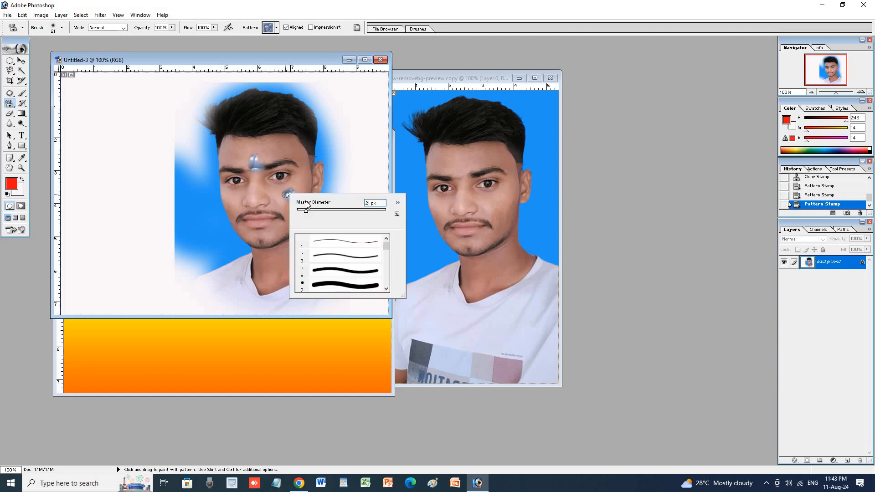
drag(307, 212, 352, 216)
mouse_move(281, 168)
mouse_down()
mouse_move(276, 203)
mouse_move(248, 147)
mouse_move(239, 185)
mouse_move(253, 234)
mouse_move(276, 255)
mouse_move(280, 183)
mouse_move(274, 162)
mouse_move(293, 270)
mouse_move(291, 311)
mouse_move(263, 278)
mouse_up()
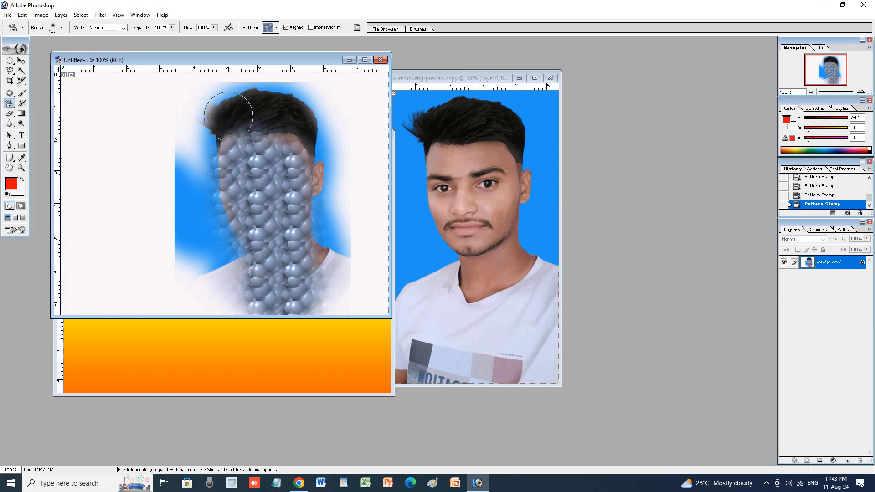
Paint the multicolor swirl pattern and then the orange pattern down the cloned face with the 139 px Pattern Stamp.
click(277, 29)
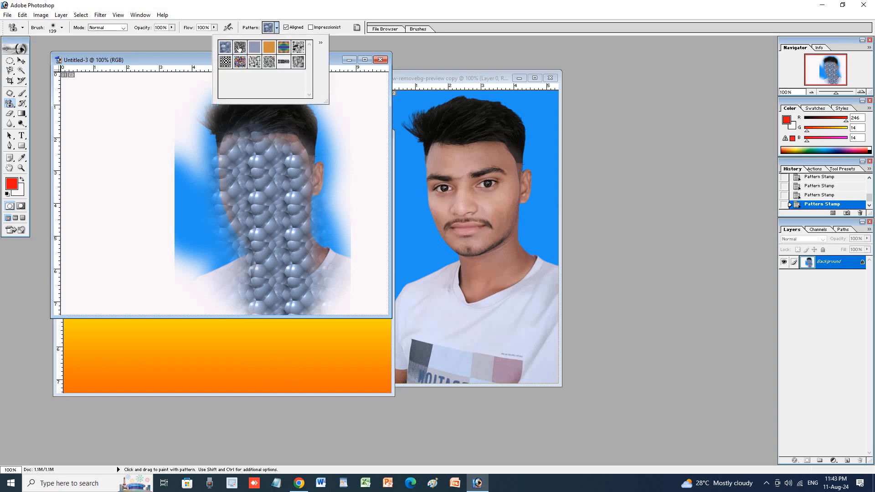
click(240, 61)
mouse_move(268, 119)
mouse_down()
mouse_move(269, 260)
mouse_move(237, 155)
mouse_move(292, 157)
mouse_move(298, 248)
mouse_move(292, 305)
mouse_move(259, 308)
mouse_up()
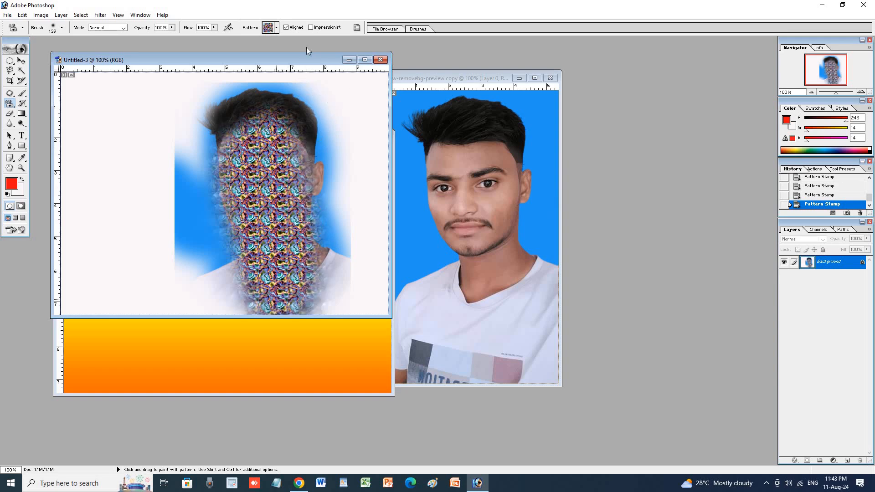
click(276, 29)
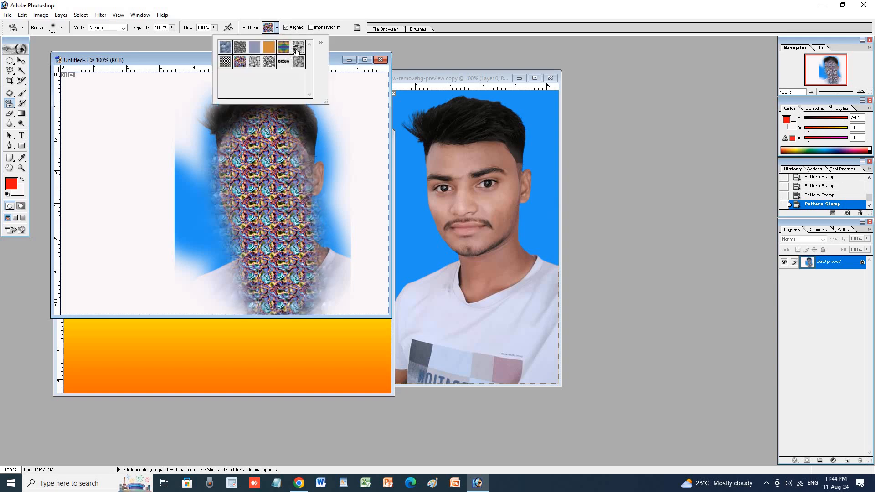
click(240, 47)
click(269, 47)
drag(274, 93, 280, 281)
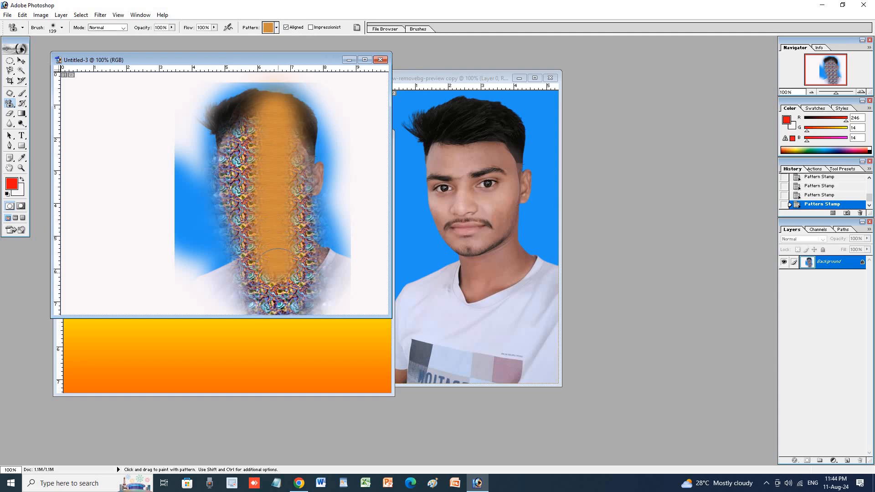
Undo all the Pattern Stamp strokes on the cloned portrait.
key(ctrl+z)
key(ctrl+alt+z)
key(ctrl+alt+z)
key(ctrl+alt+z)
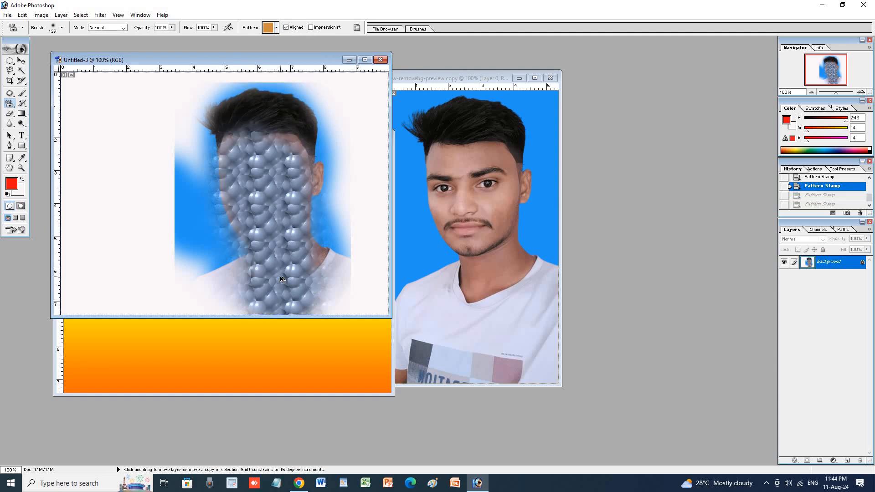
key(ctrl+alt+z)
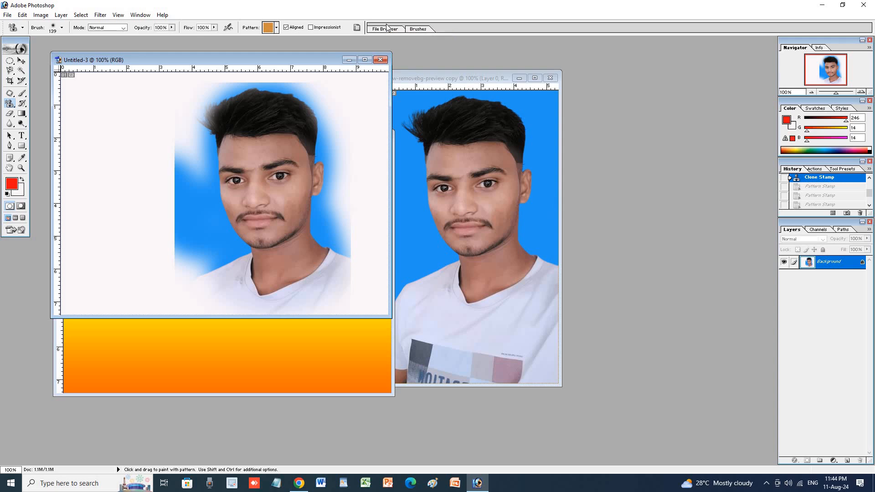
click(277, 28)
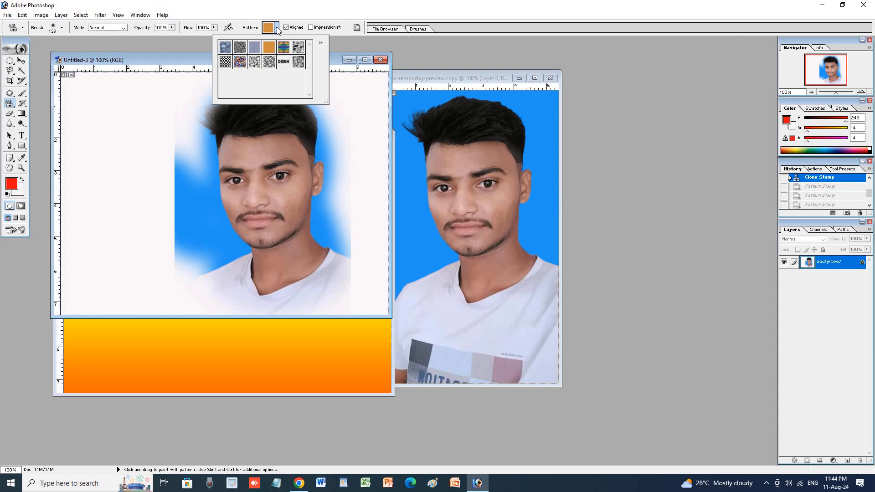
click(277, 28)
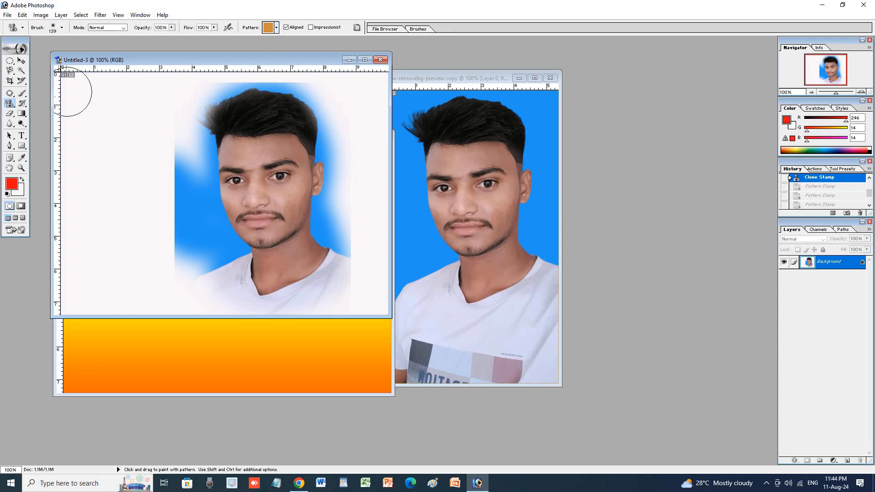
Paint over the cloned portrait's face and the adjacent blue background with the 21 px Art History Brush in Tight Short style.
click(21, 103)
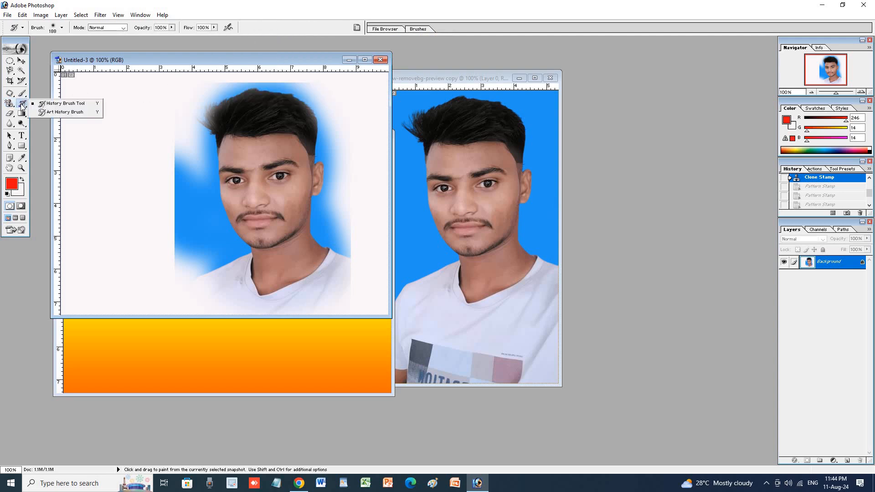
click(55, 113)
drag(183, 175, 200, 238)
drag(248, 184, 259, 237)
click(430, 223)
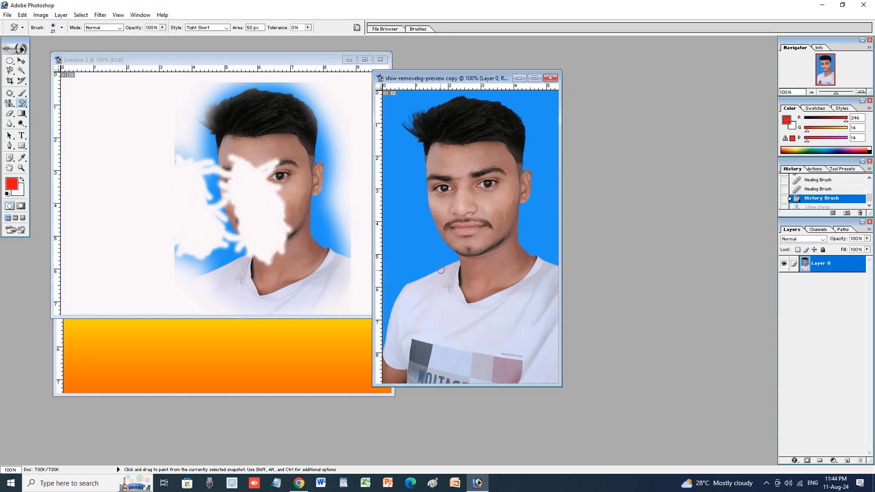
click(291, 180)
drag(291, 181, 308, 231)
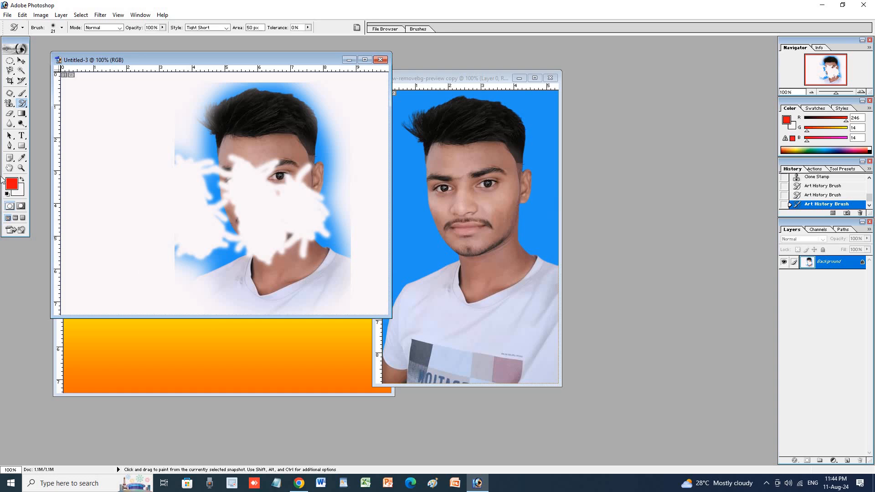
Erase strokes beside the cloned head and across the neck with the 13 px Eraser.
click(12, 115)
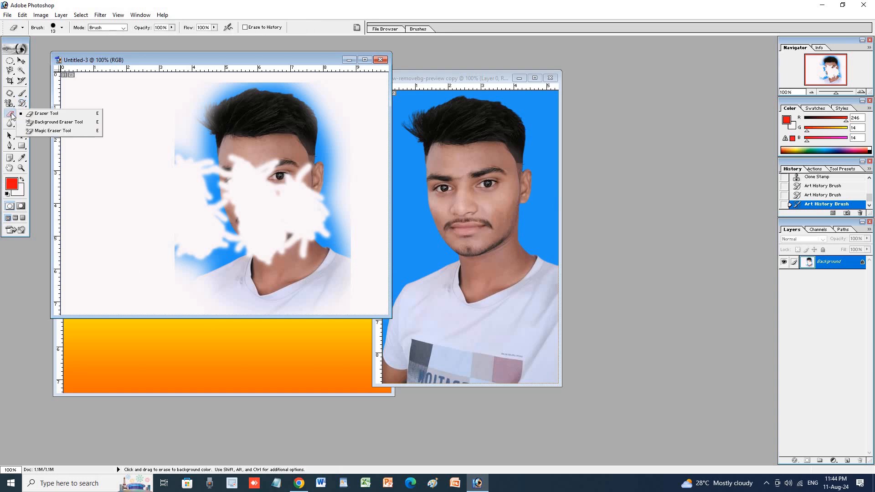
click(51, 113)
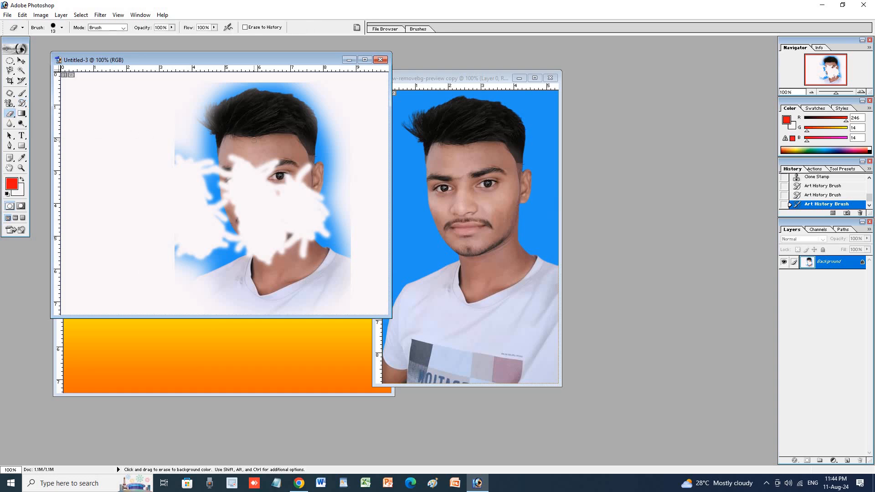
mouse_move(206, 141)
mouse_down()
mouse_move(217, 205)
mouse_move(369, 213)
mouse_up()
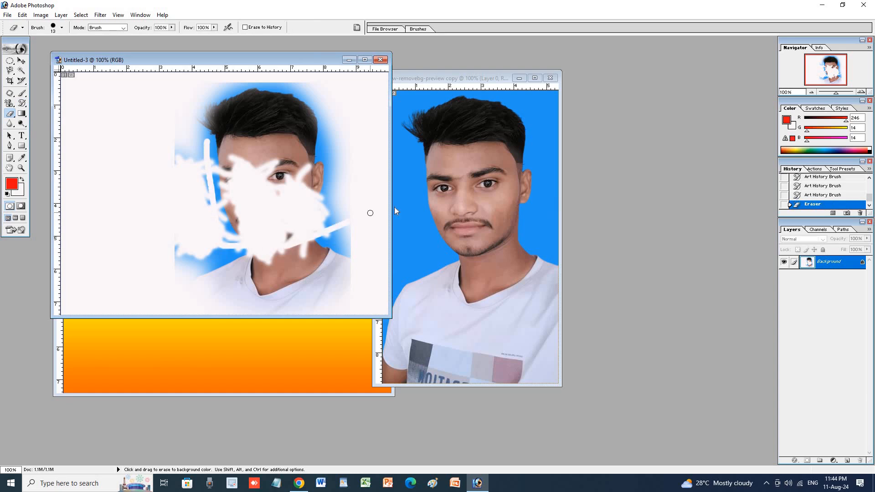
click(411, 264)
click(186, 154)
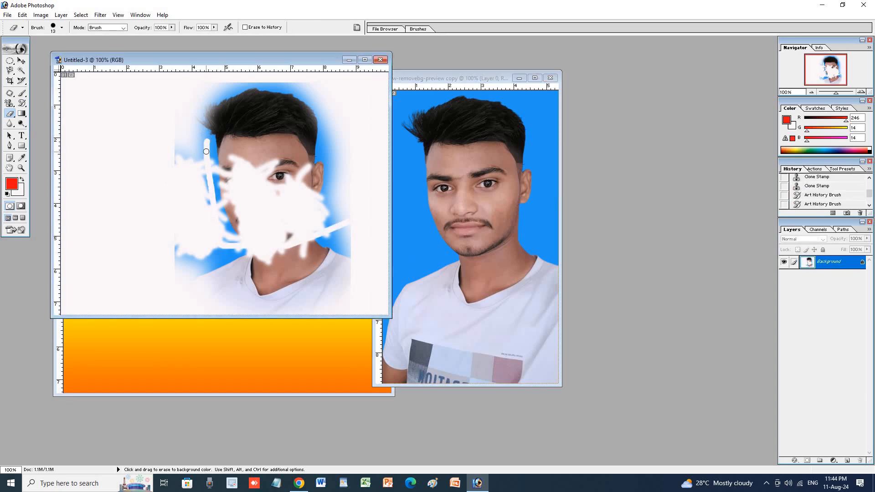
drag(223, 147, 212, 169)
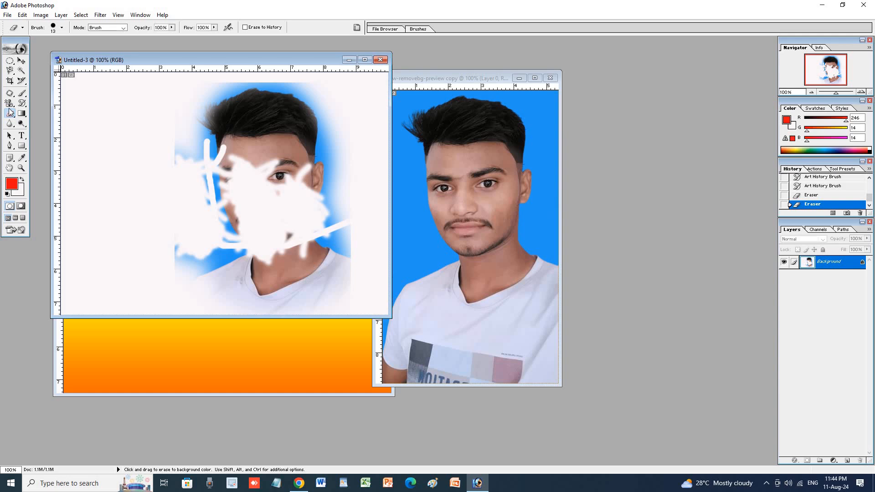
Erase a strip beside the head in both the cloned image and the original portrait with the 13 px Background Eraser at 50% tolerance.
click(9, 114)
click(42, 122)
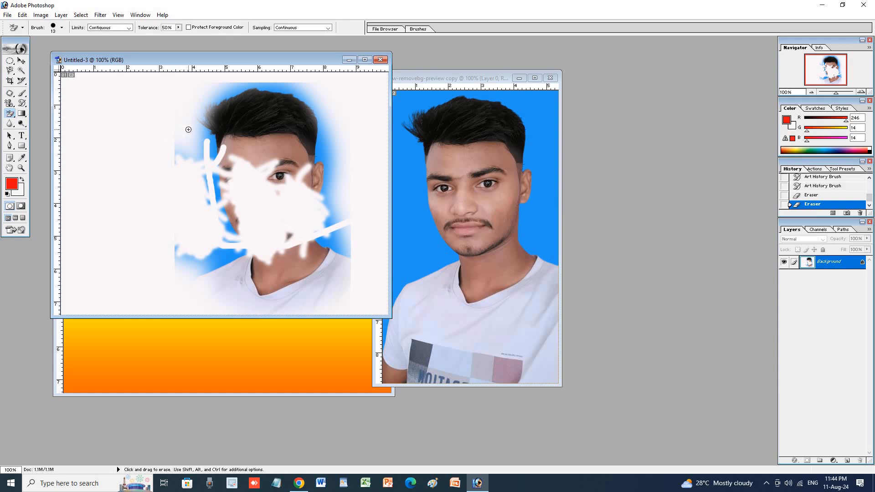
drag(189, 130, 183, 172)
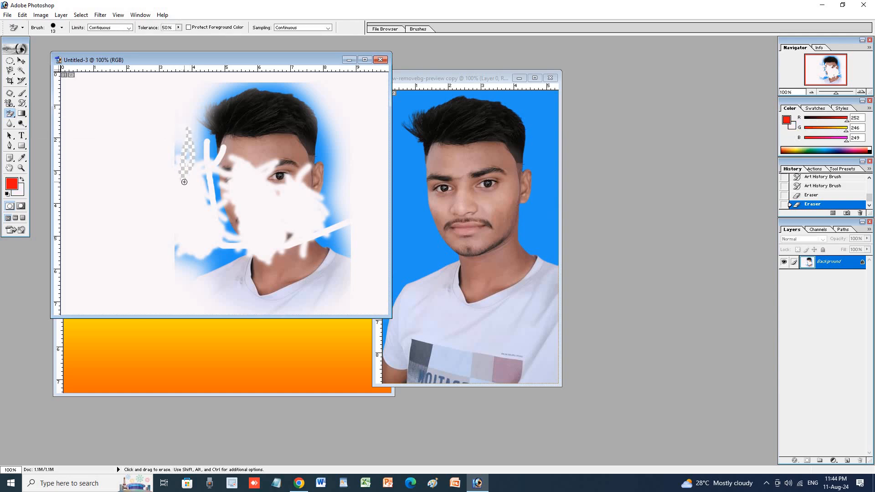
click(414, 171)
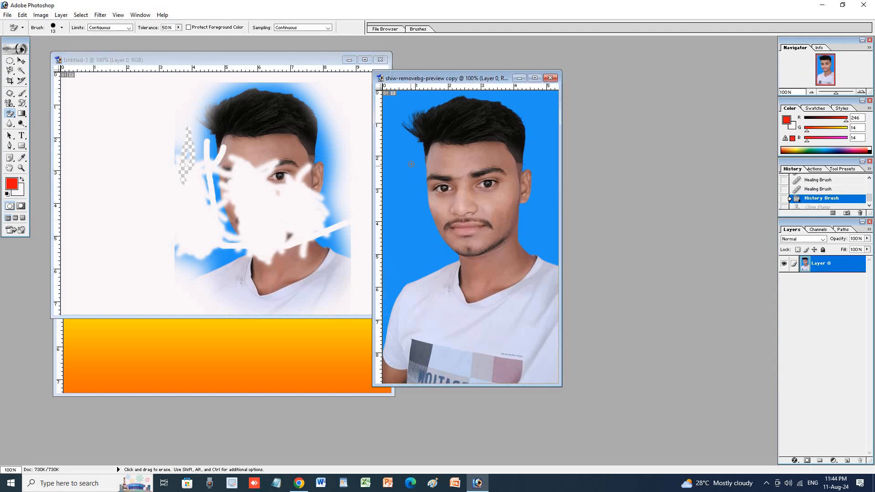
drag(410, 173, 403, 237)
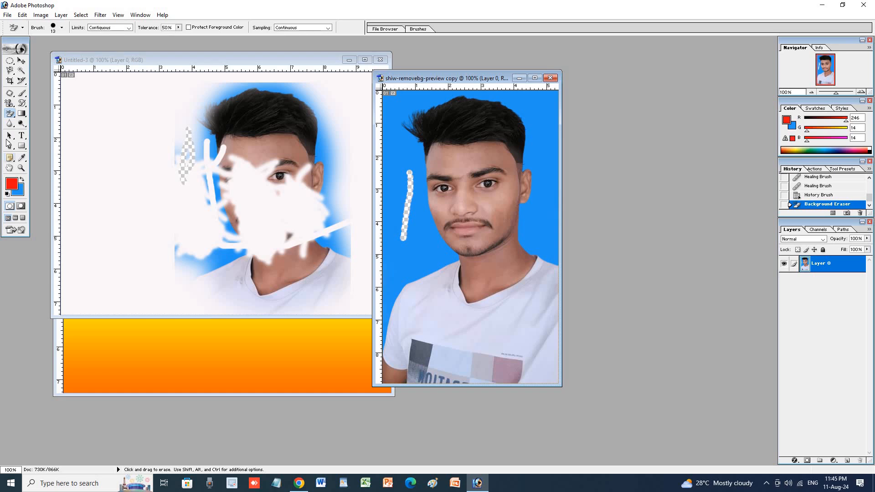
Remove blue background areas around the head in the cloned image and the original portrait with the Magic Eraser at tolerance 32.
click(9, 113)
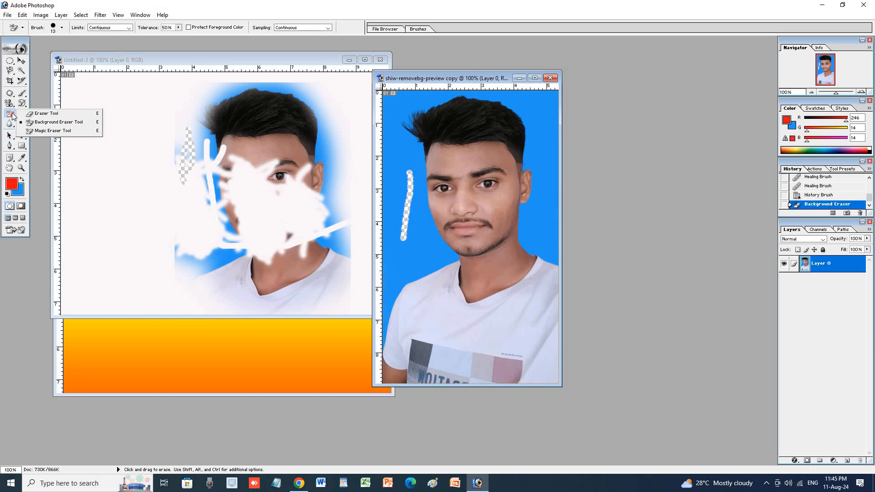
click(43, 131)
click(321, 146)
click(329, 149)
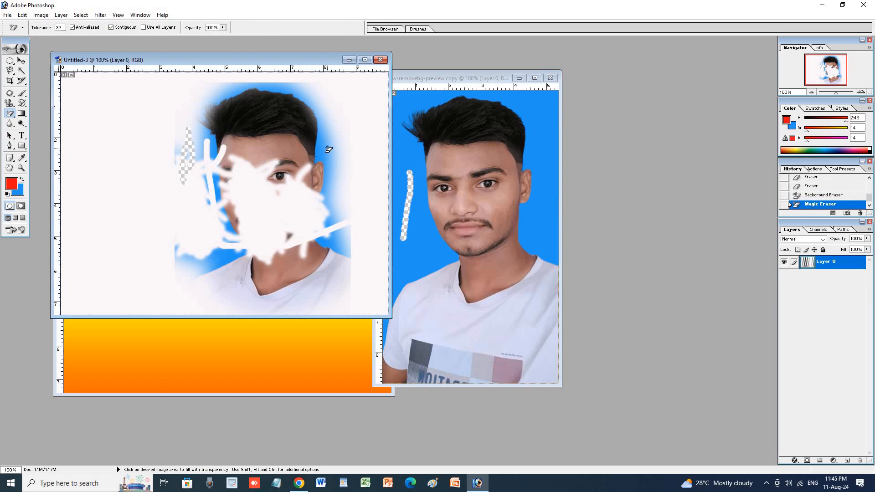
click(328, 139)
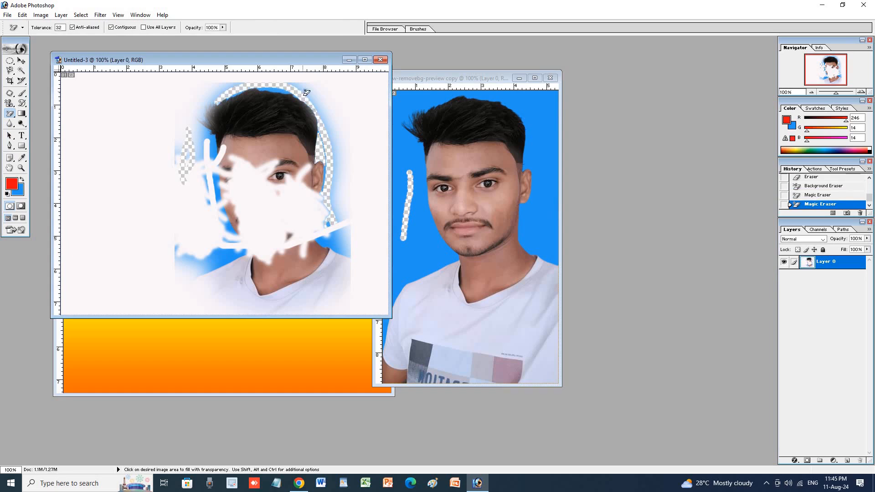
click(334, 110)
click(406, 145)
click(414, 172)
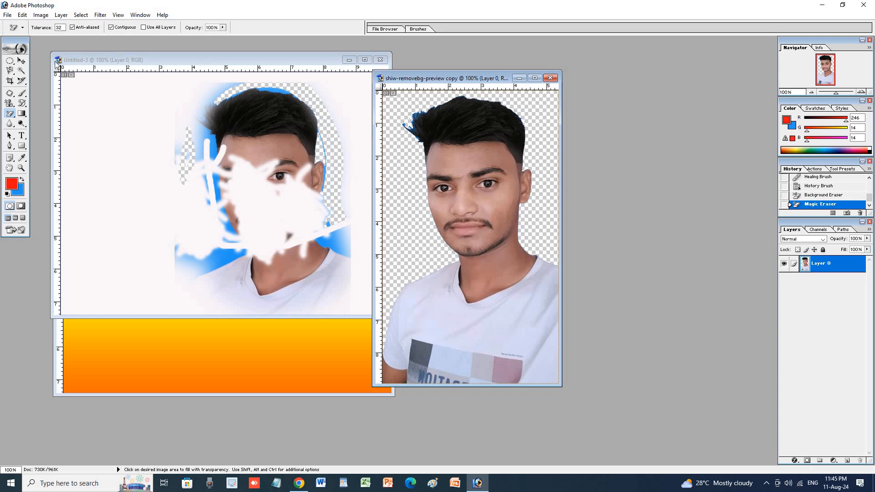
Undo the cloned face, the painted strokes and the cleared area on the gradient image's layer mask, back to the intact gradient with its selection.
click(21, 61)
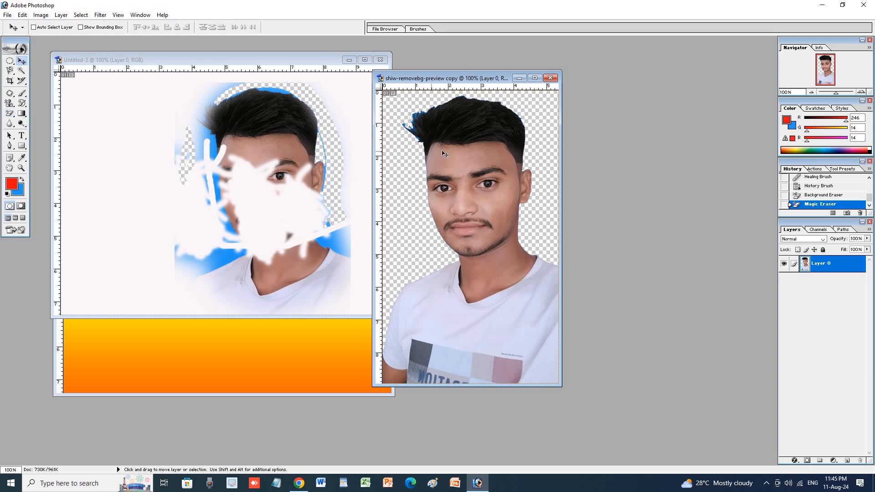
click(322, 331)
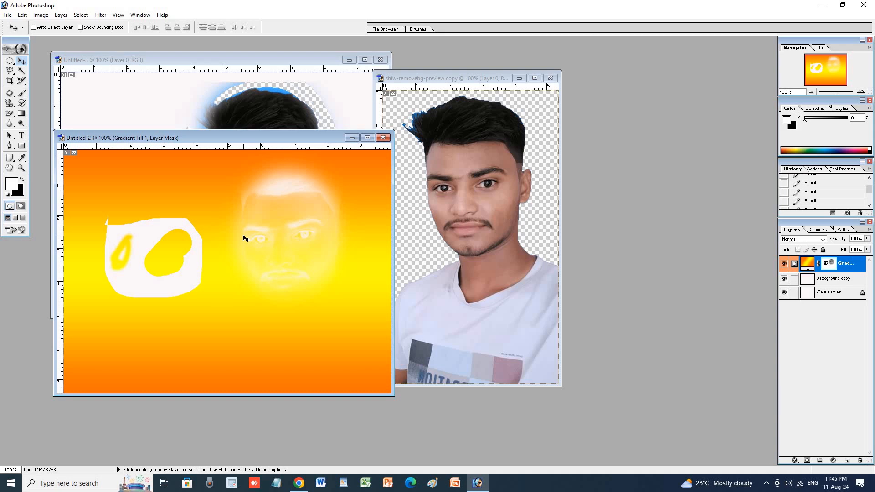
key(ctrl+alt+z)
key(ctrl+alt+z)
key(ctrl+alt+z)
key(ctrl+alt+z)
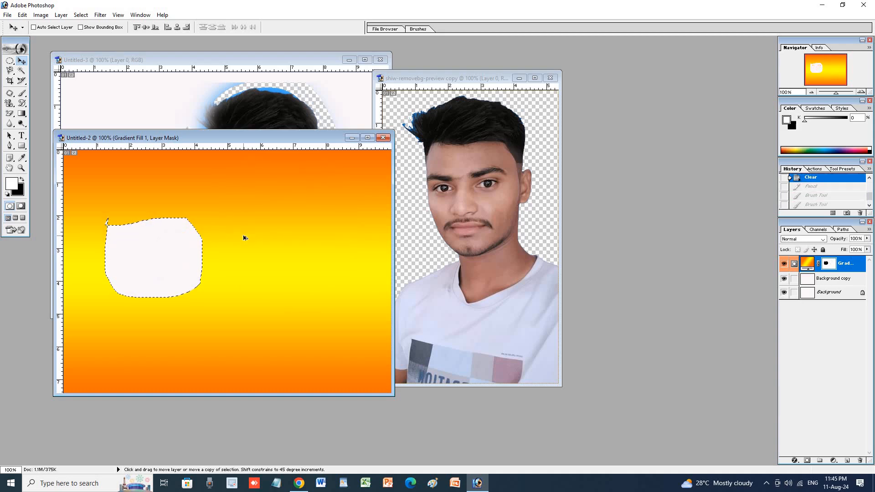
key(ctrl+alt+z)
key(ctrl+alt+z)
Deselect the freehand selection on the gradient image using the Magnetic Lasso's context options.
right_click(195, 238)
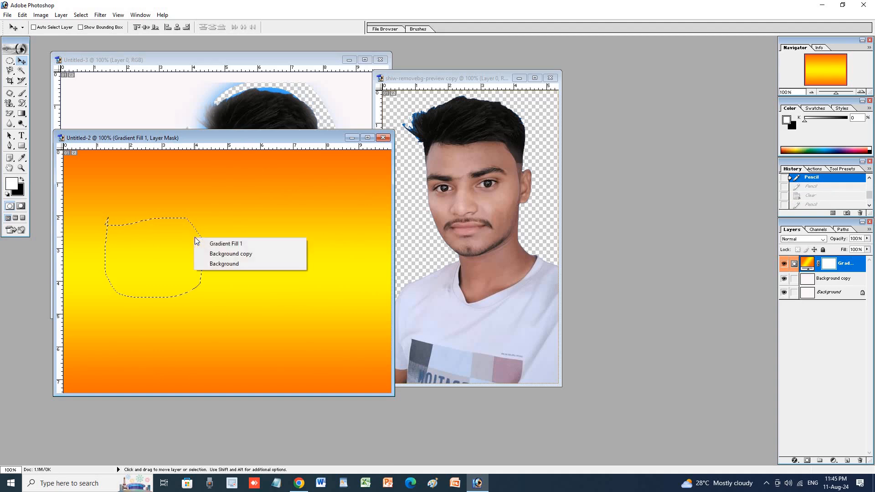
right_click(146, 236)
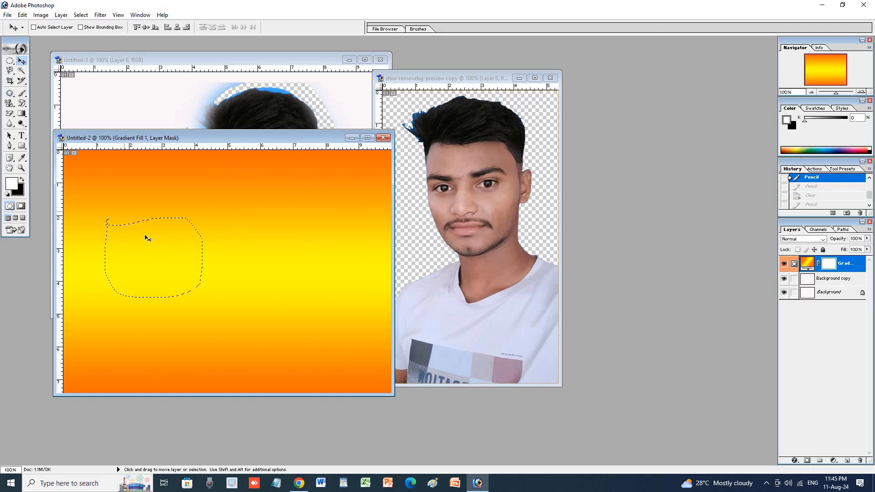
right_click(147, 237)
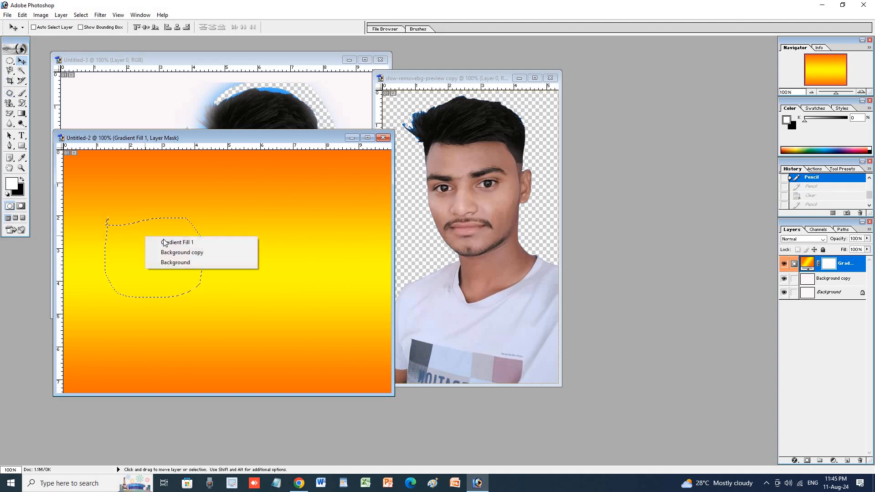
click(8, 93)
click(10, 92)
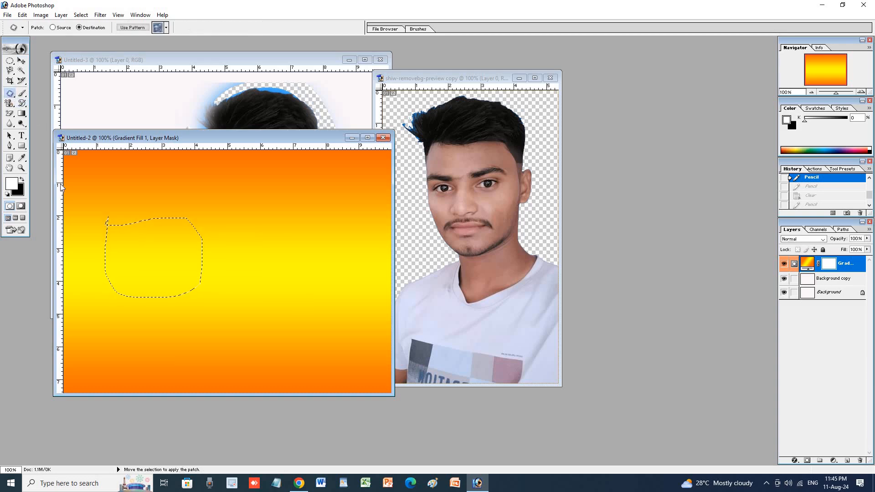
right_click(111, 241)
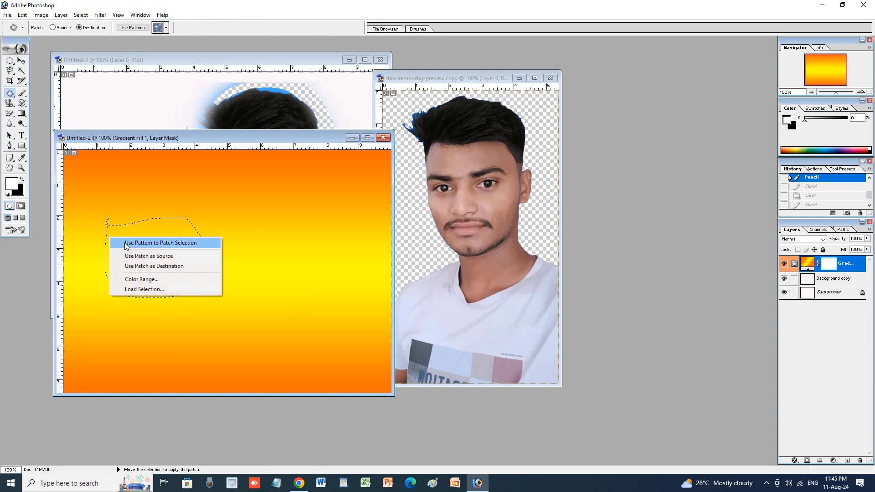
click(12, 74)
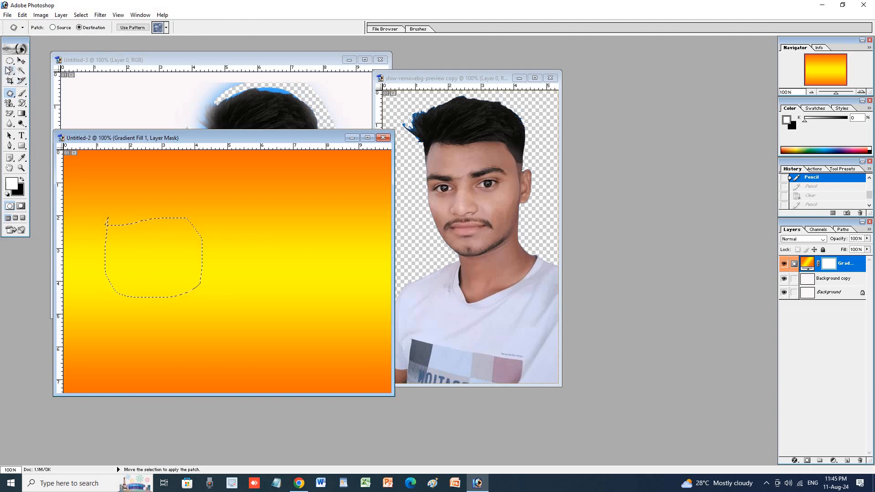
click(9, 71)
right_click(137, 237)
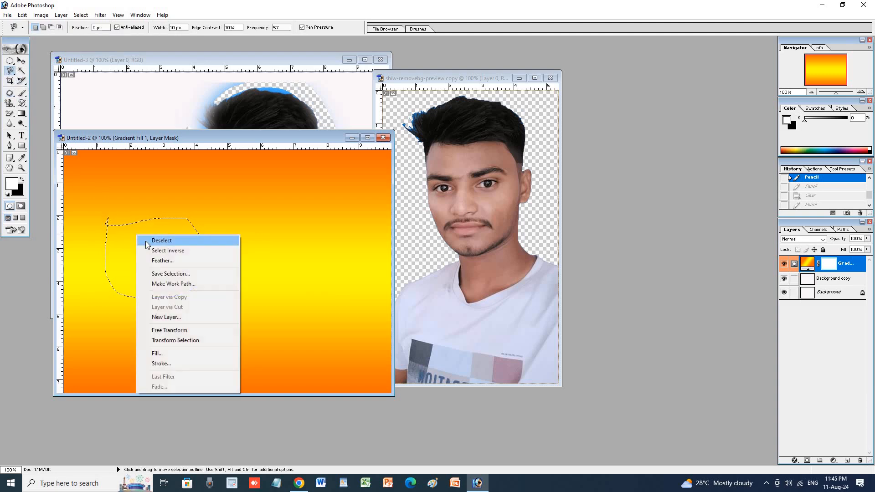
click(146, 239)
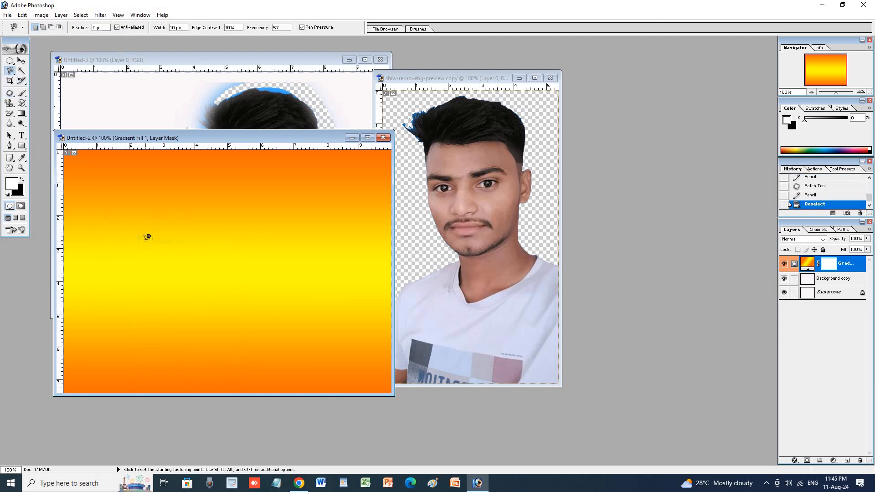
Copy the portrait cutout into the Untitled-2 gradient image as a new layer, maximize the document, and place the figure against its lower-right corner.
click(23, 61)
click(473, 185)
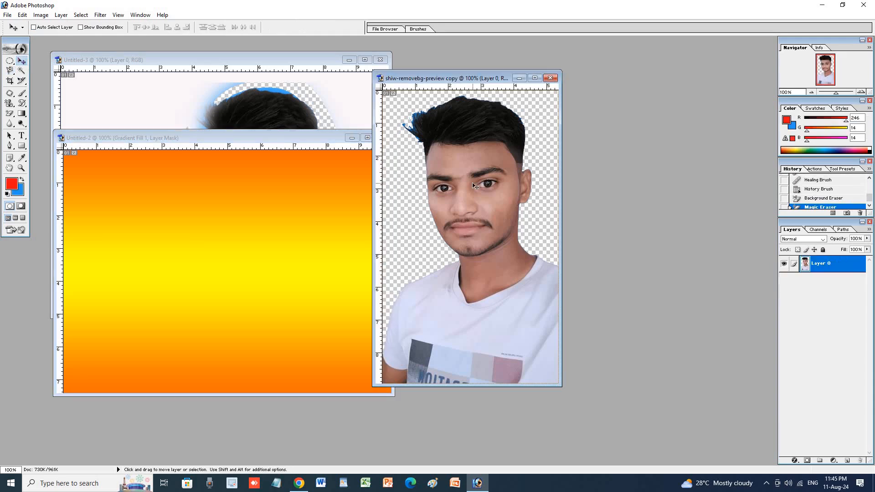
drag(464, 191, 255, 247)
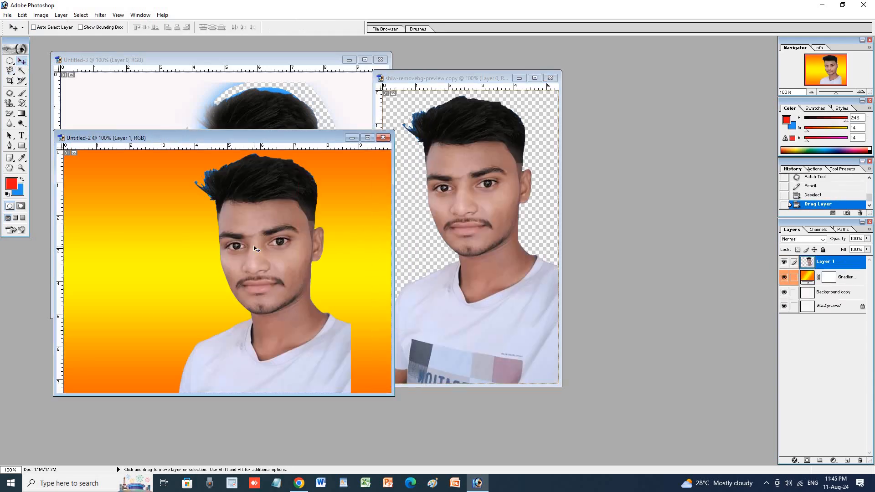
click(367, 138)
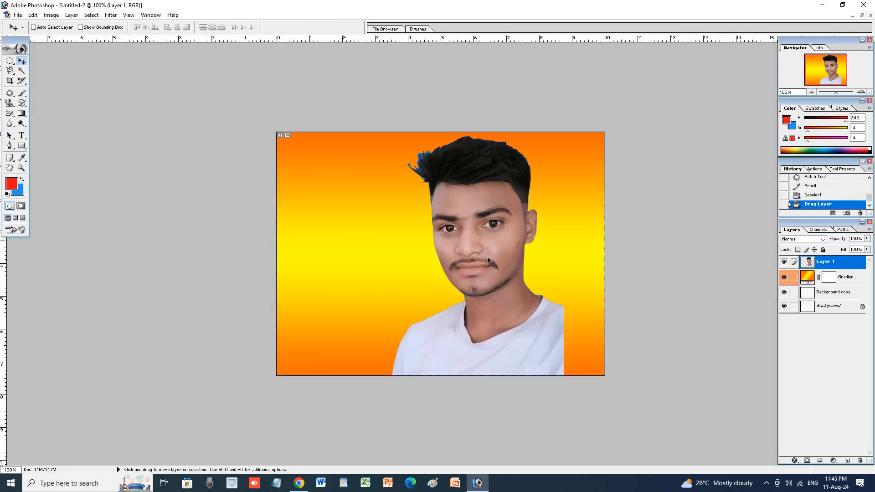
drag(489, 260, 518, 269)
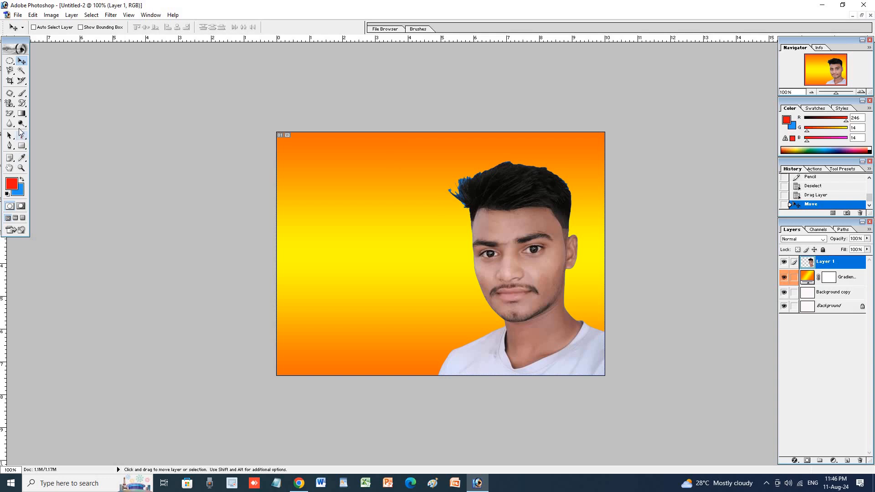
Remove the blue fringe beside the hair on the portrait layer with the Magic Eraser at tolerance 32.
click(10, 114)
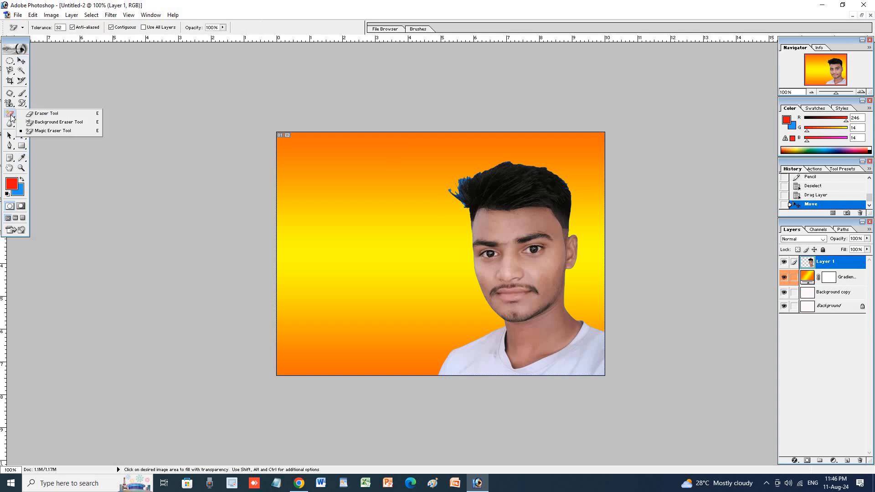
click(53, 130)
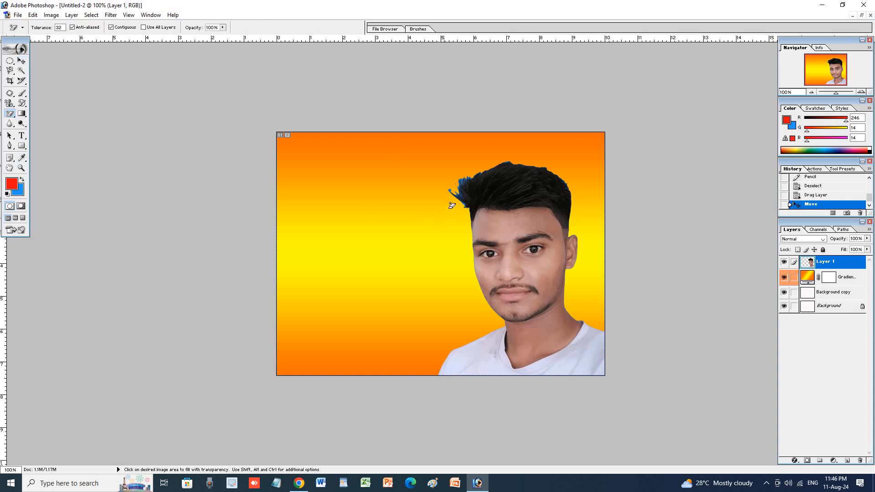
click(466, 187)
click(461, 186)
click(455, 189)
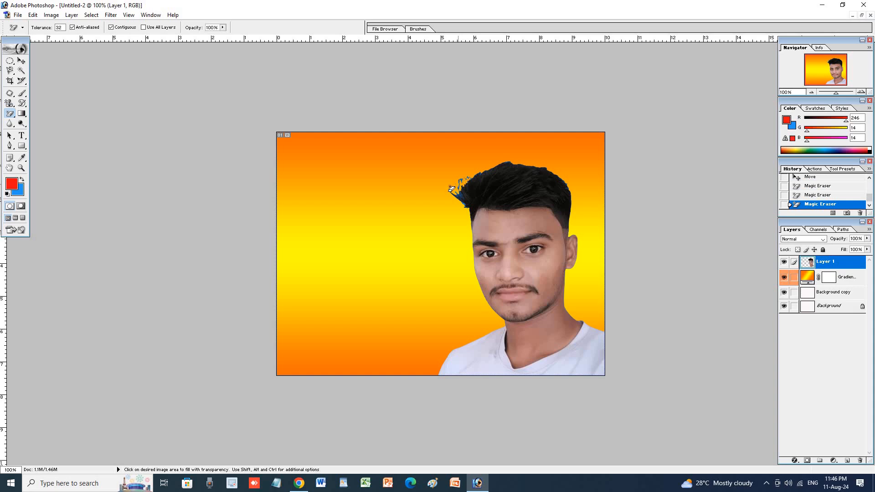
click(462, 180)
click(461, 183)
click(452, 189)
Clean up the leftover blue specks beside the hair with the 13 px Eraser at 100% opacity.
click(16, 114)
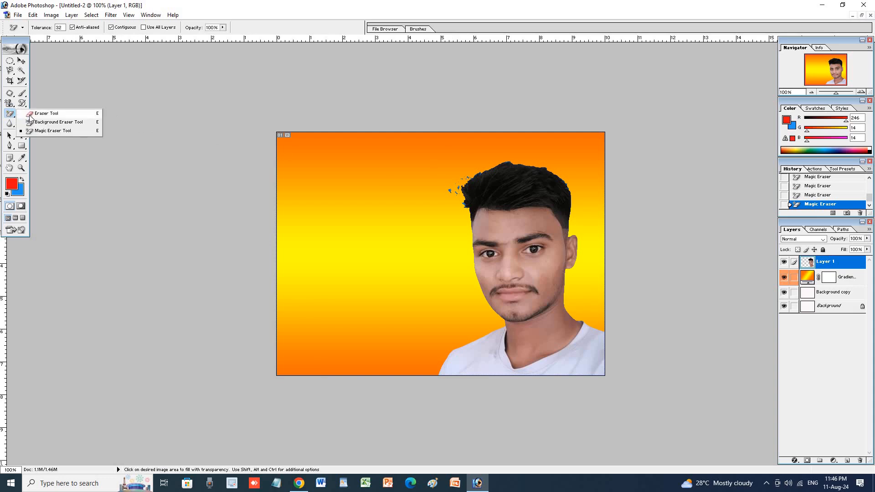
click(41, 113)
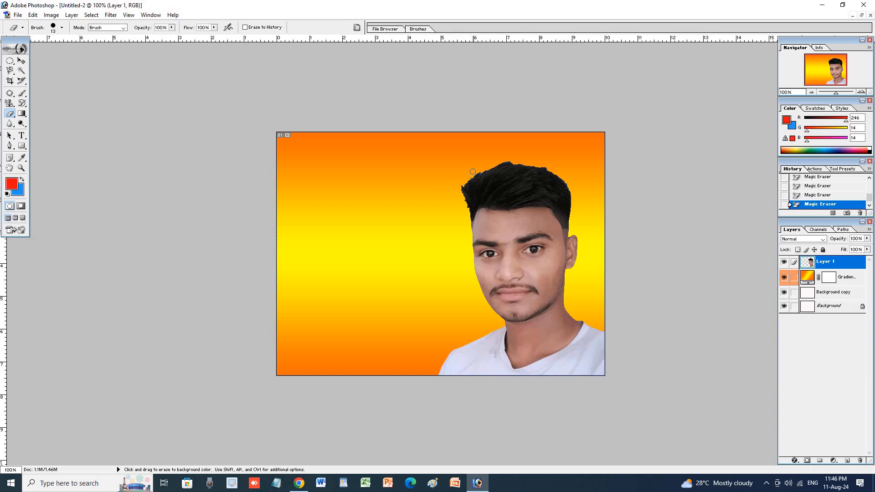
mouse_move(473, 172)
mouse_down()
mouse_move(431, 196)
mouse_move(443, 177)
mouse_up()
click(472, 161)
Try a red-to-blue linear gradient on the portrait layer, and undo it.
drag(21, 115, 54, 115)
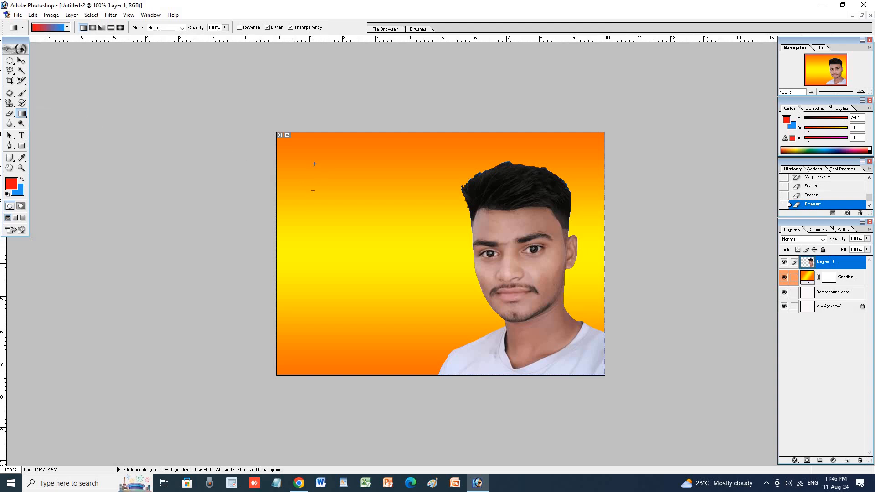
drag(314, 163, 329, 236)
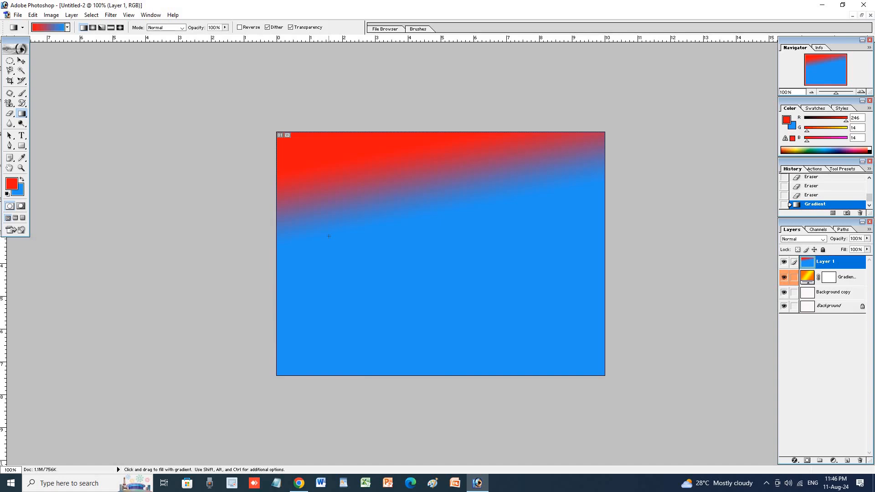
key(ctrl+z)
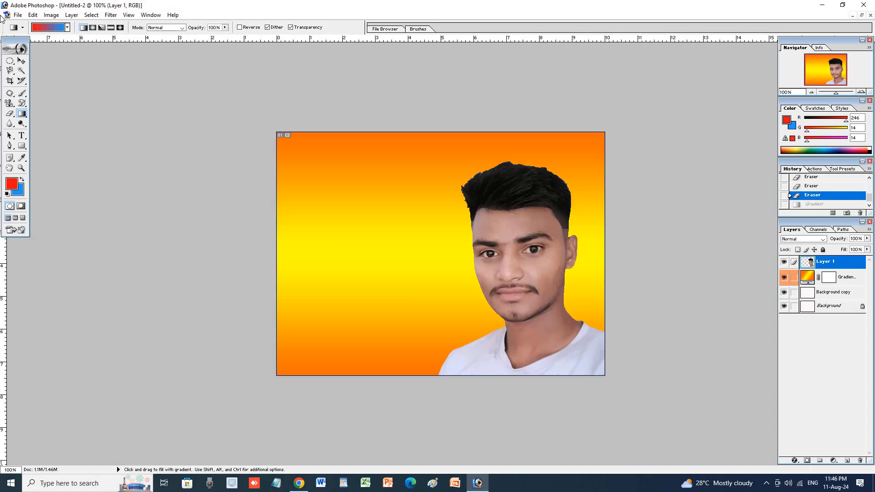
Create a new 720 x 534 pixel RGB document at 72 pixels/inch, filled with the background color.
click(18, 15)
click(28, 24)
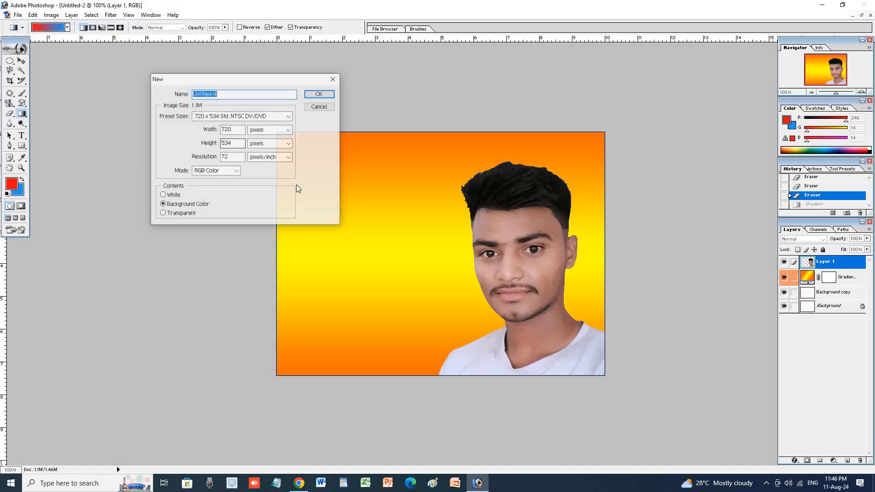
click(320, 94)
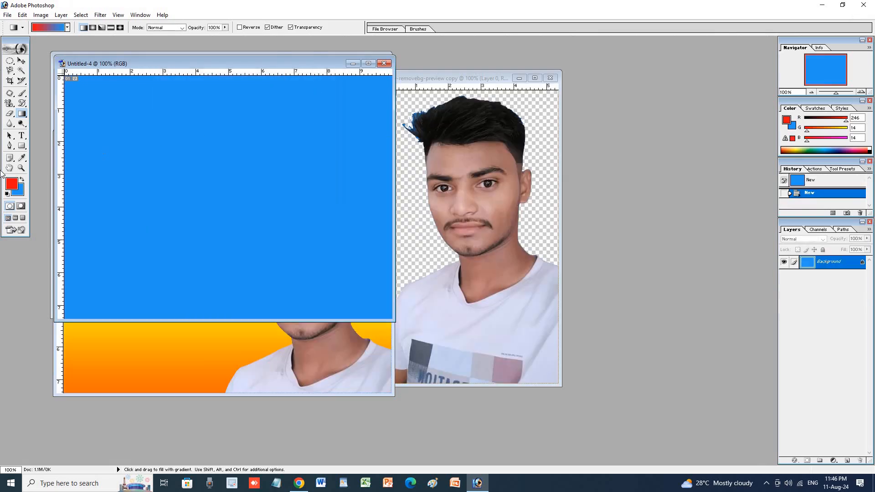
Apply several red-to-blue linear gradients at different diagonal angles across the new document.
click(25, 117)
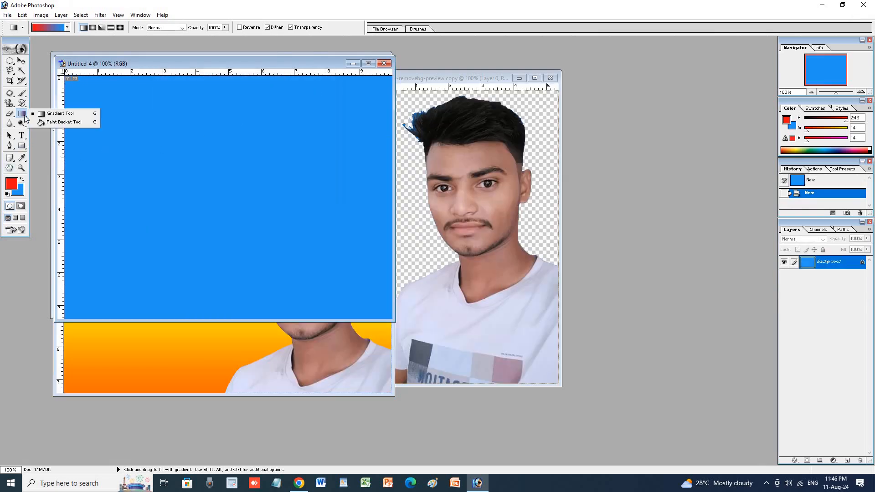
click(54, 115)
drag(220, 174, 201, 166)
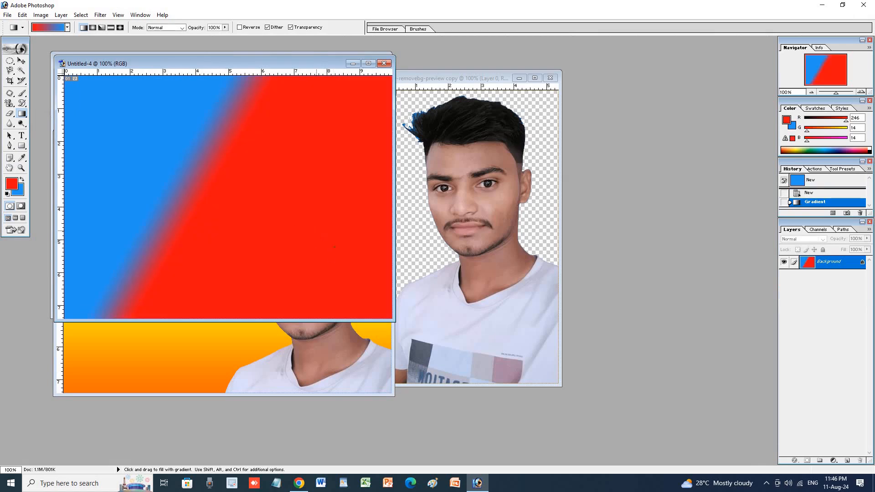
drag(322, 235, 335, 247)
drag(198, 180, 197, 180)
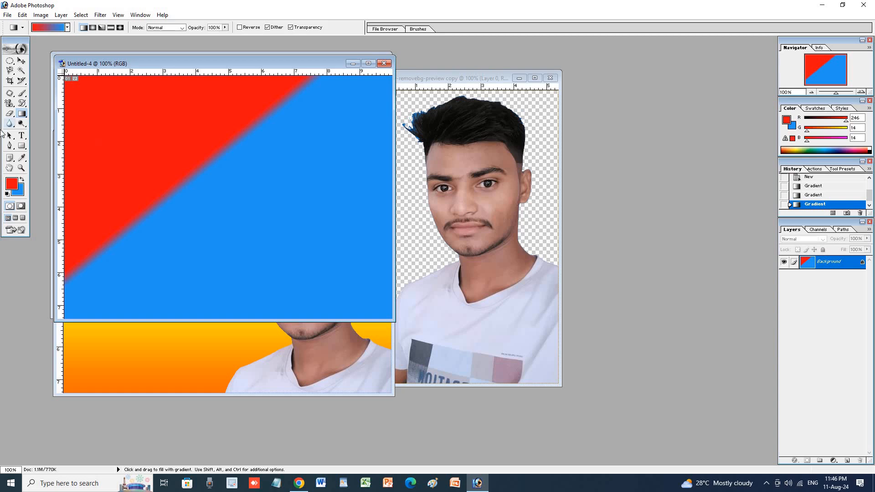
Set the foreground color to purple C80EF6 and apply a diagonal purple-to-blue linear gradient across the new document.
click(17, 185)
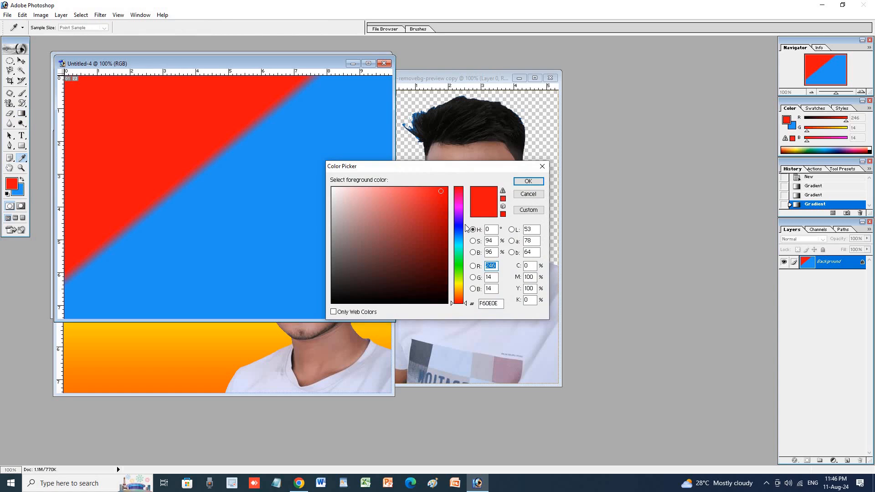
drag(462, 223, 461, 210)
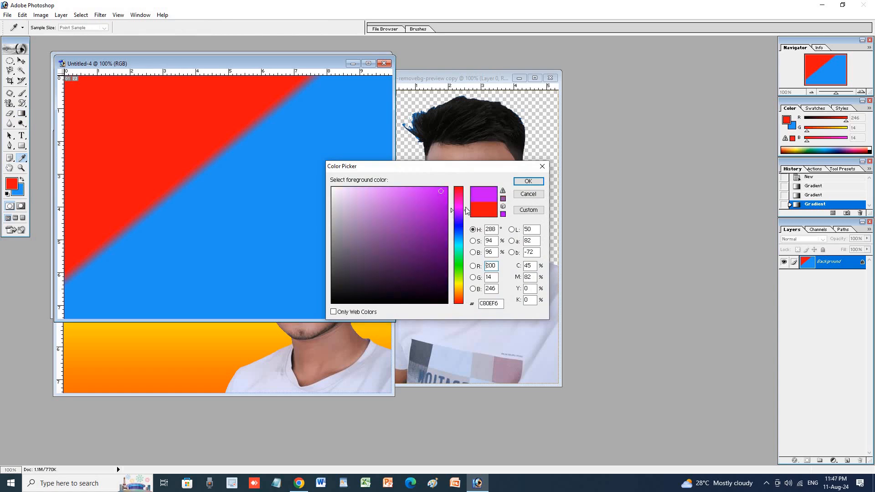
click(526, 183)
drag(273, 187, 281, 208)
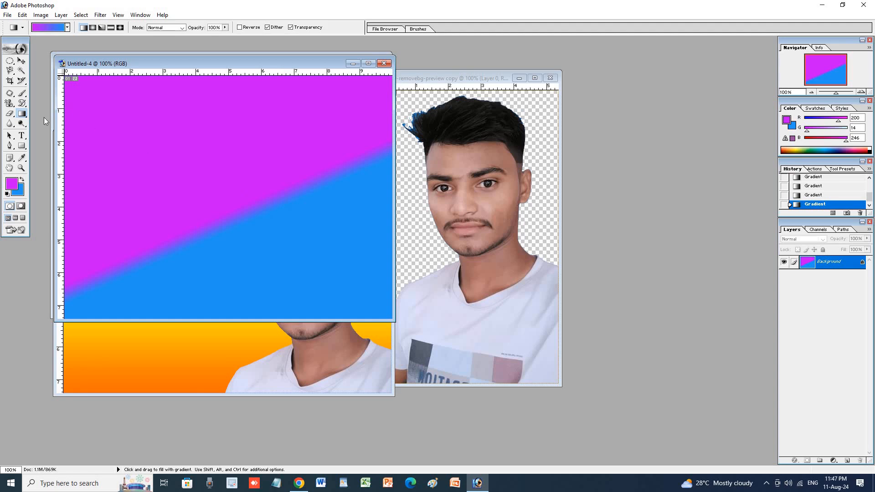
Fill the upper purple area and the lower blue area with the purple foreground color using the Paint Bucket at tolerance 32.
click(22, 113)
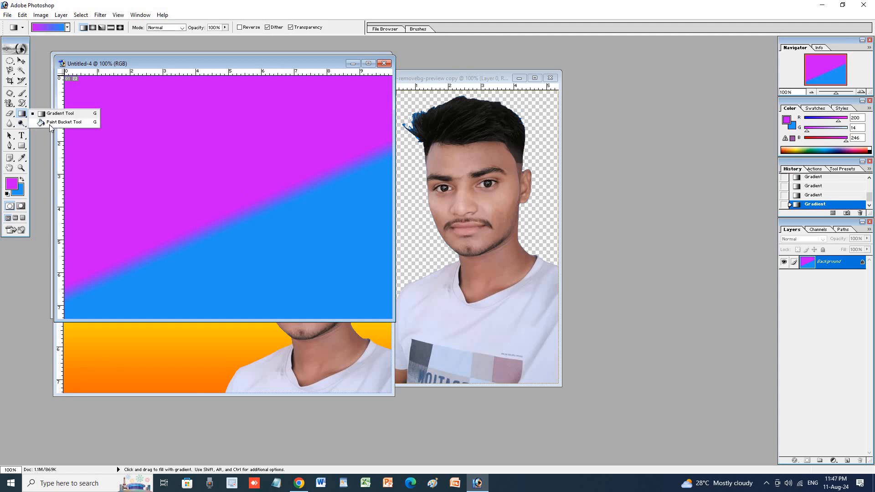
click(50, 123)
click(144, 178)
click(239, 247)
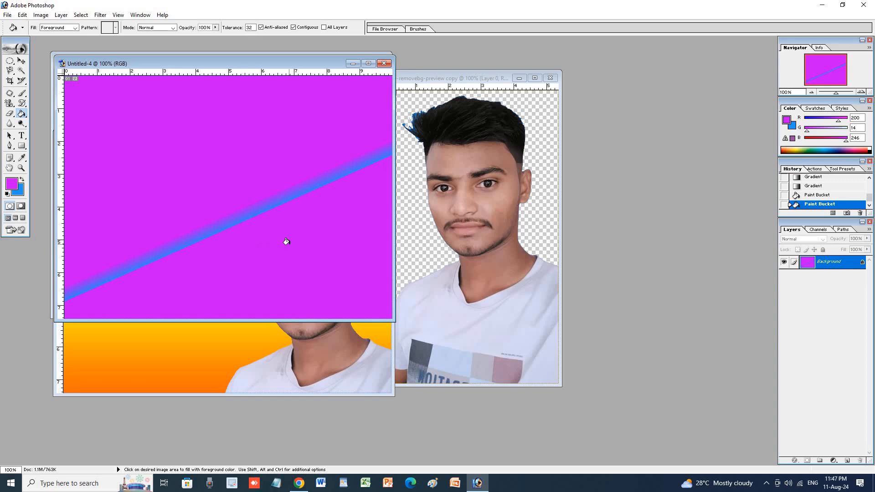
Set the foreground color to yellow F6F30E and fill the area below the diagonal band and the original portrait's transparent background.
click(12, 183)
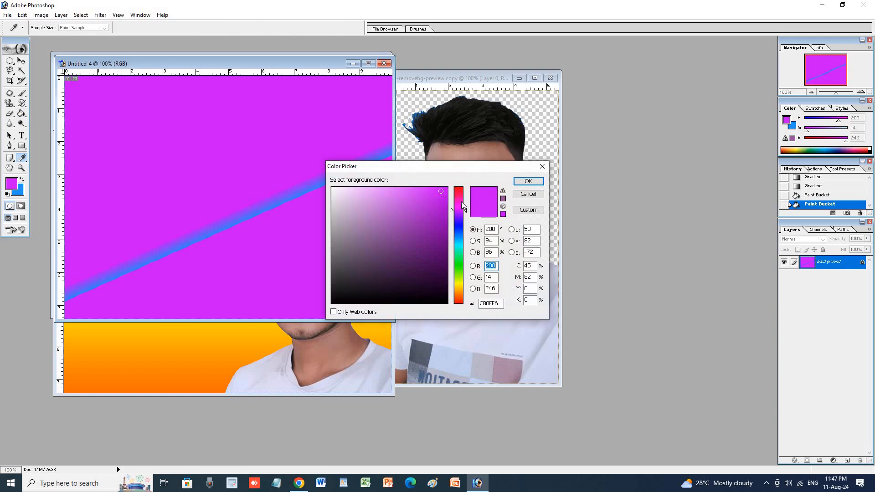
click(458, 284)
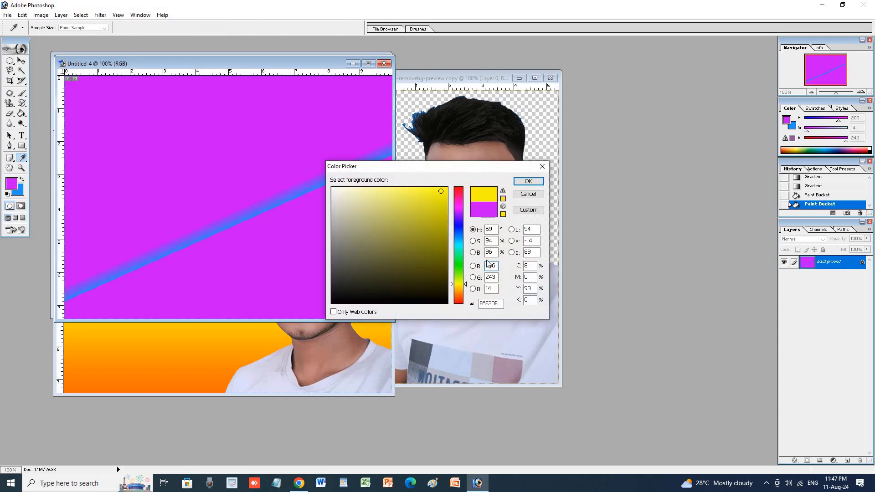
click(528, 181)
click(305, 235)
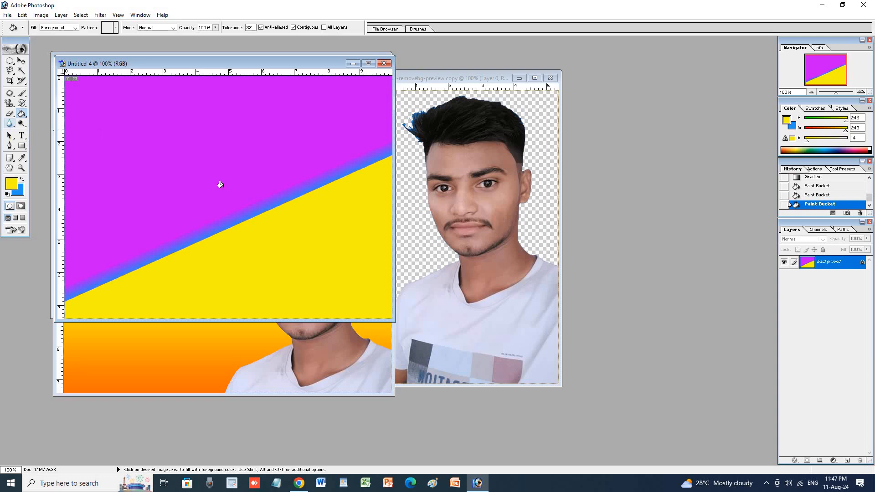
click(449, 215)
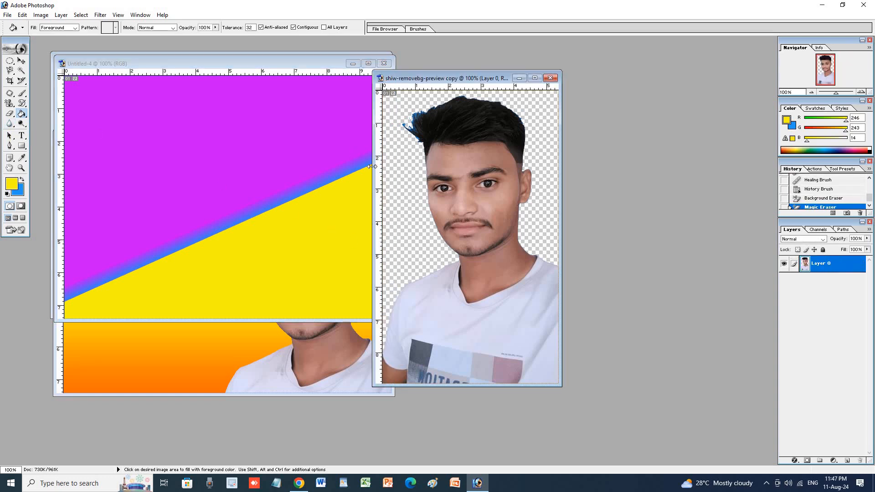
click(395, 184)
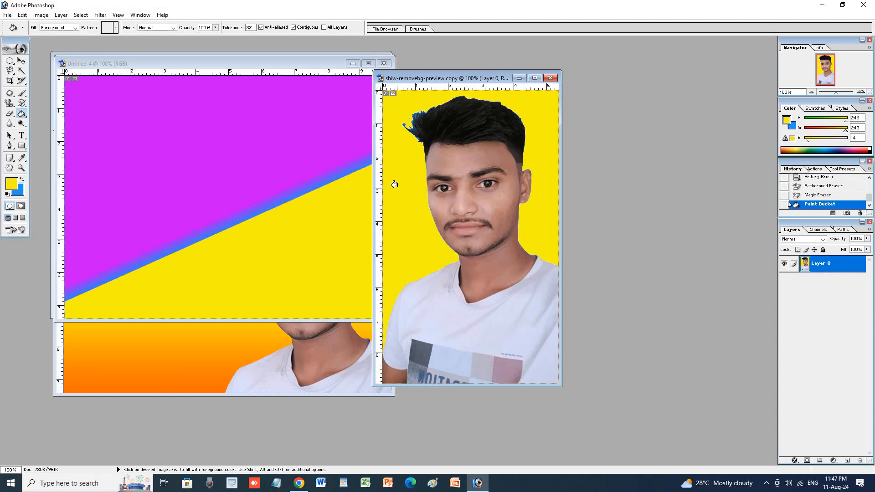
Fill the leftover background areas around the stray hair strands of the portrait with yellow using the Paint Bucket.
click(409, 122)
click(413, 112)
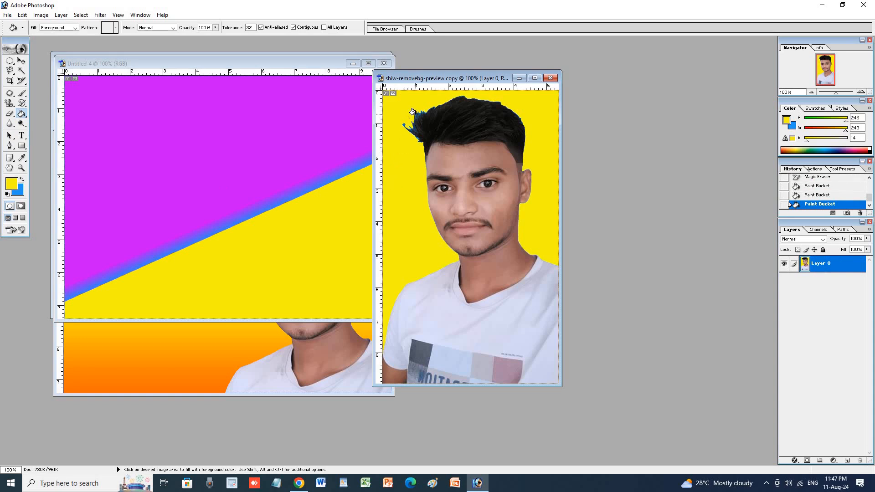
click(425, 110)
click(420, 111)
click(413, 134)
click(402, 127)
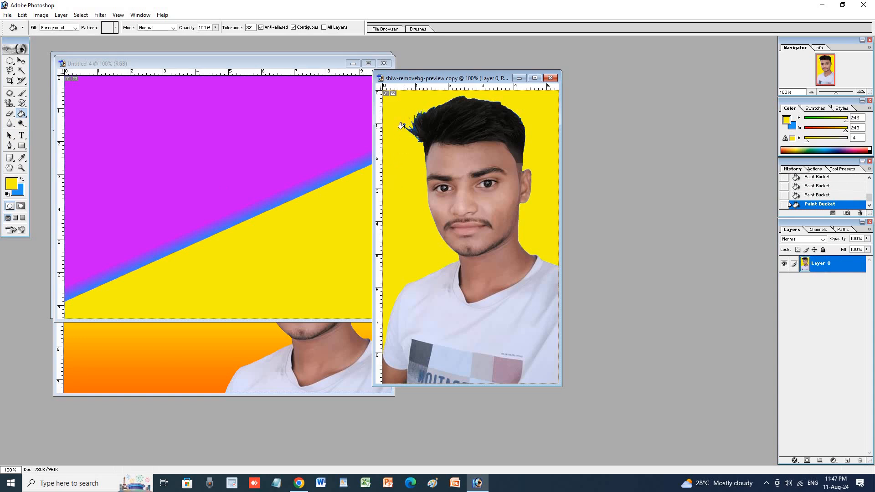
Maximize the portrait's window and blur the skin around the nose with the Blur tool at 50% strength.
click(535, 78)
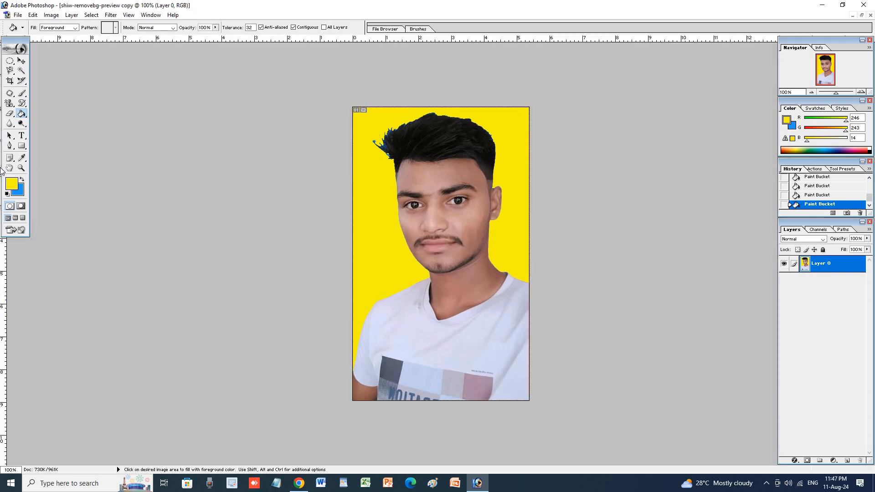
click(10, 127)
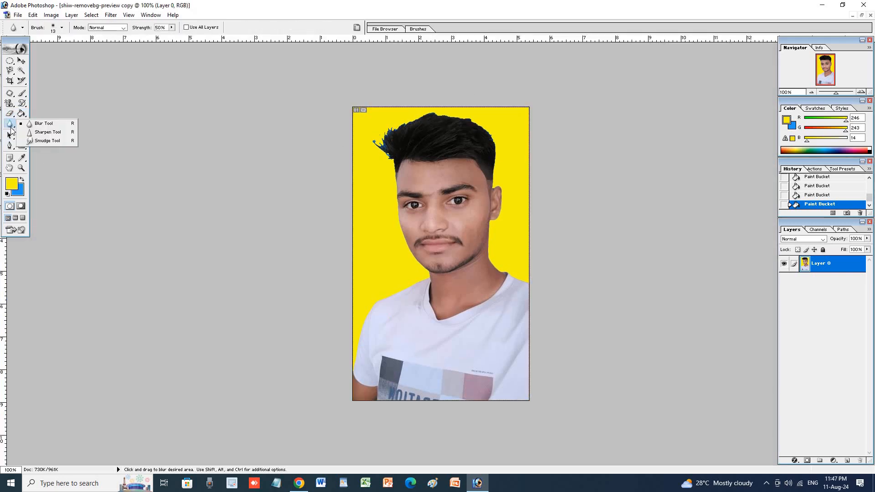
click(43, 123)
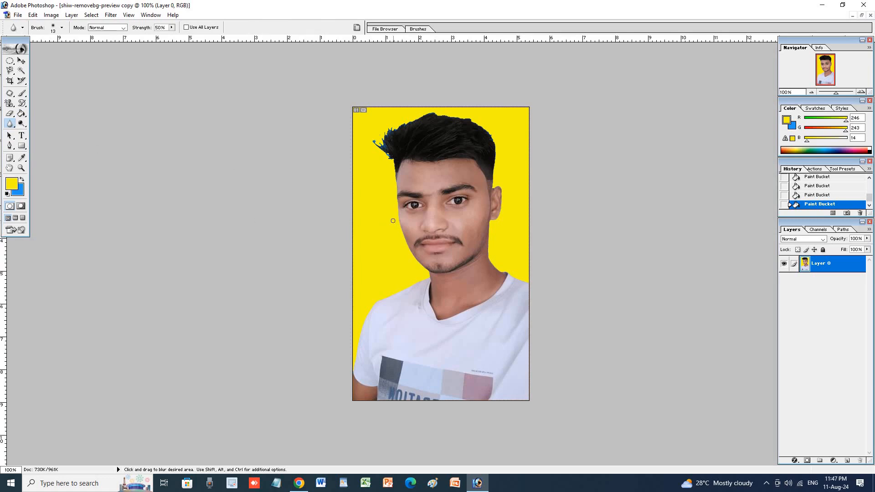
click(426, 228)
click(423, 228)
drag(431, 231, 451, 225)
Blur the base of the nose, the moustache and lips, the chin beard and the jawline at 600% zoom.
key(ctrl+plus)
key(ctrl+plus)
key(ctrl+plus)
key(ctrl+plus)
key(ctrl+plus)
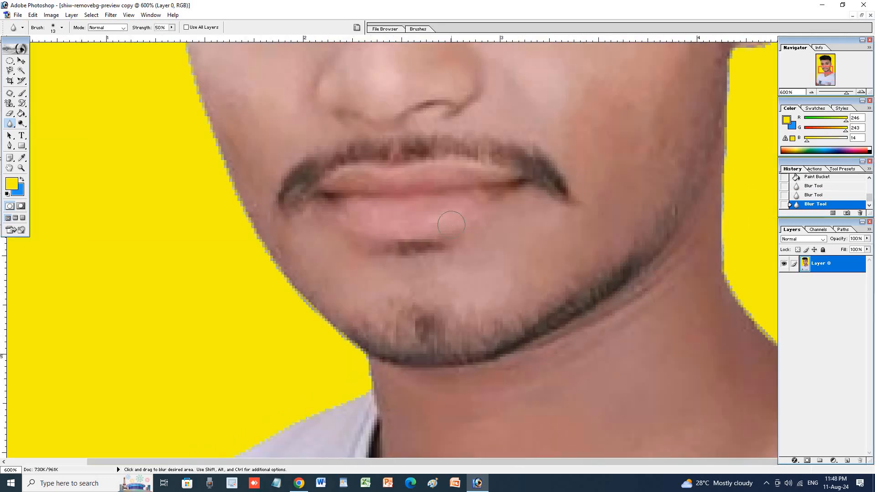
mouse_move(434, 89)
mouse_down()
mouse_move(438, 78)
mouse_move(433, 110)
mouse_move(418, 99)
mouse_move(430, 98)
mouse_up()
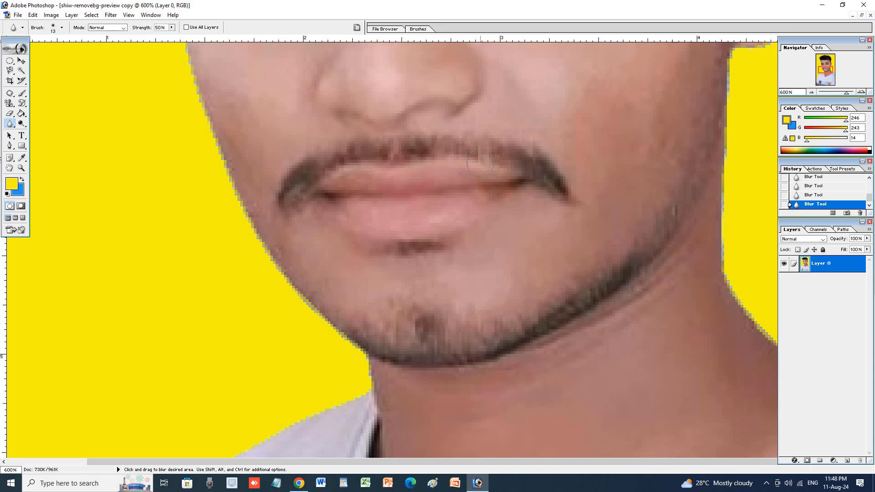
mouse_move(481, 162)
mouse_down()
mouse_move(533, 186)
mouse_move(450, 162)
mouse_move(459, 163)
mouse_move(391, 159)
mouse_move(336, 173)
mouse_move(339, 165)
mouse_move(305, 206)
mouse_move(298, 188)
mouse_move(298, 210)
mouse_up()
mouse_move(438, 321)
mouse_down()
mouse_move(425, 327)
mouse_move(431, 331)
mouse_move(439, 312)
mouse_move(387, 306)
mouse_up()
mouse_move(521, 315)
mouse_down()
mouse_move(510, 340)
mouse_move(530, 288)
mouse_move(557, 293)
mouse_move(591, 266)
mouse_move(570, 307)
mouse_up()
Sharpen the moustache and upper lip with the Sharpen tool at 50% strength.
click(13, 124)
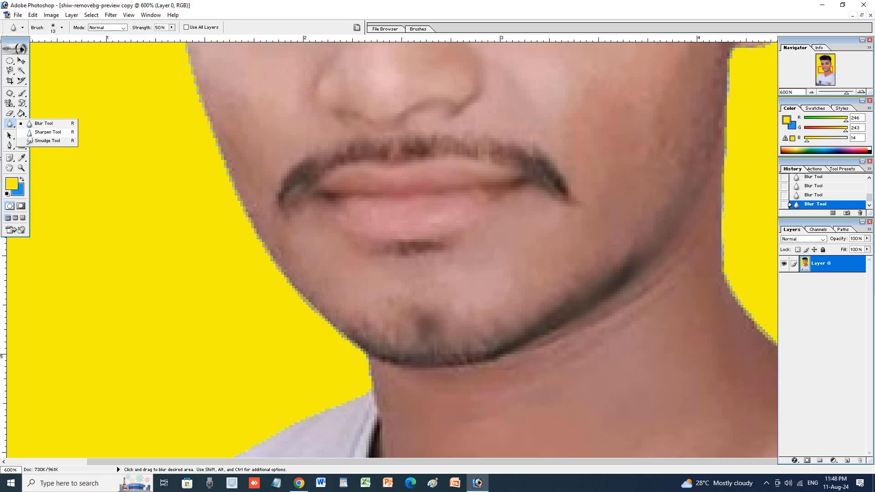
click(47, 133)
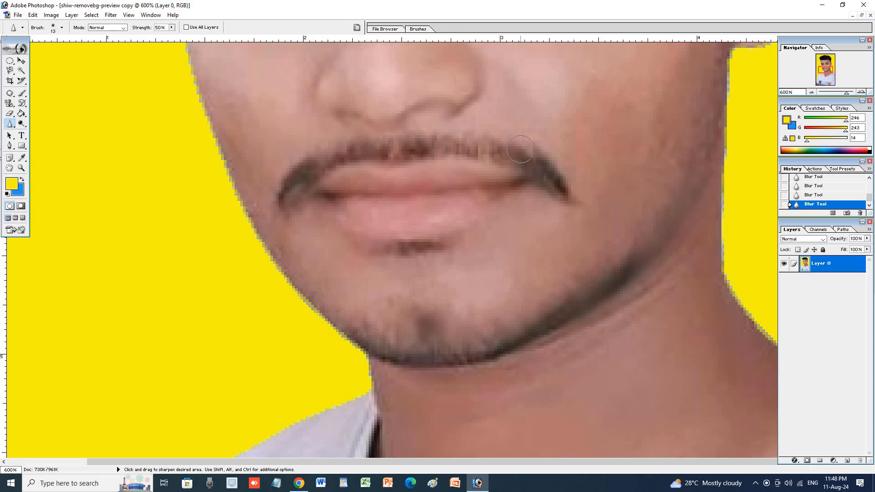
drag(521, 149, 370, 159)
drag(497, 173, 424, 161)
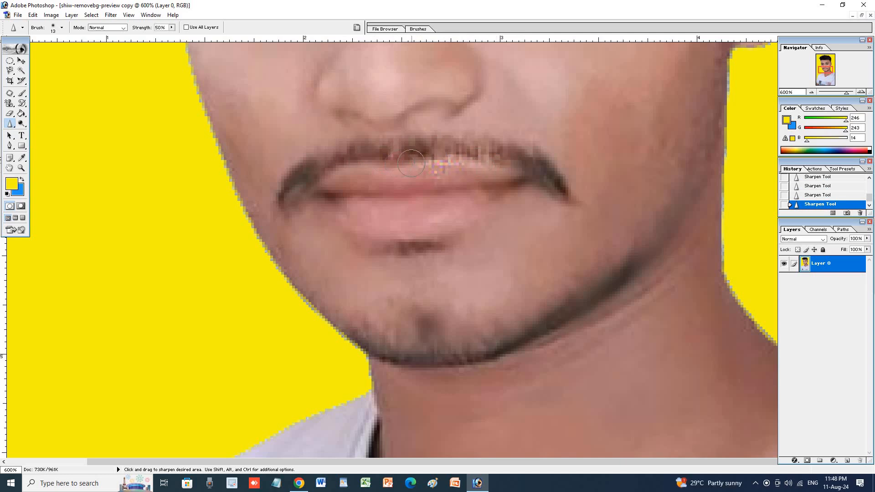
Smudge the nostril edges and the base of the nose with the Smudge tool at 50% strength.
drag(10, 123, 41, 144)
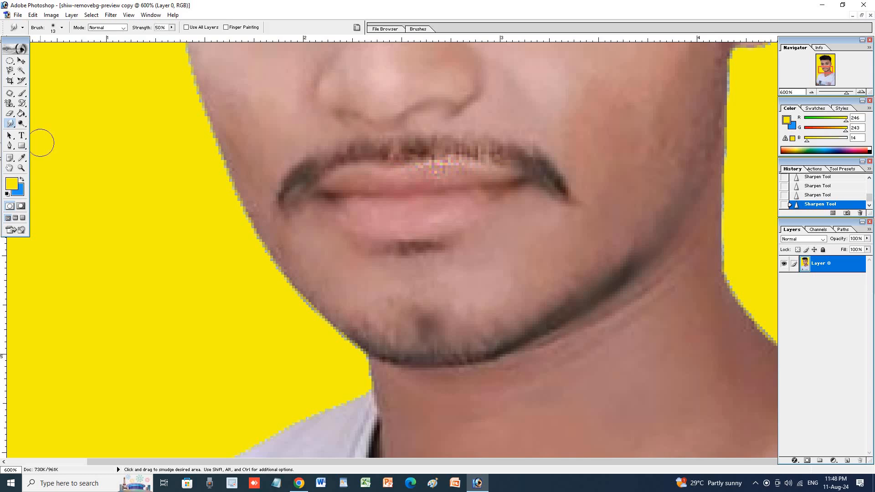
scroll(191, 191, up, 2)
scroll(257, 215, up, 2)
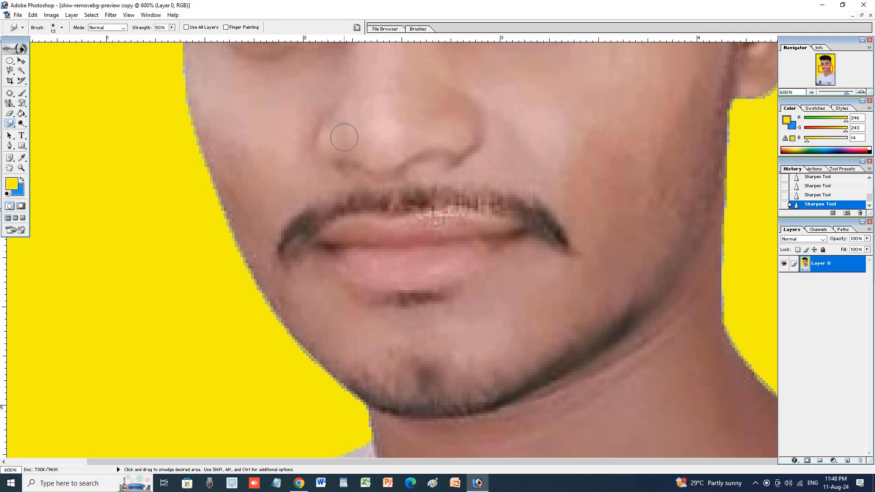
mouse_move(344, 137)
mouse_down()
mouse_move(314, 163)
mouse_move(325, 142)
mouse_move(315, 170)
mouse_move(341, 136)
mouse_move(343, 164)
mouse_move(420, 135)
mouse_move(427, 162)
mouse_up()
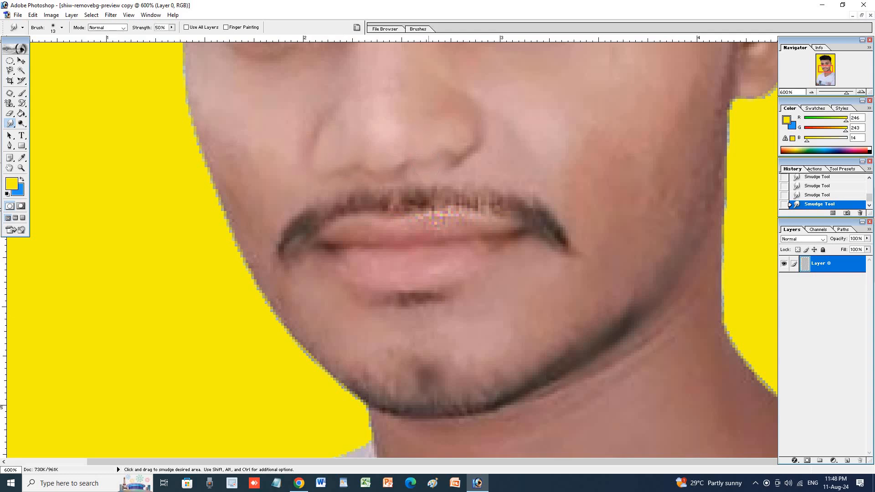
Smudge the earlobe outward and downward into the yellow background.
scroll(504, 135, up, 3)
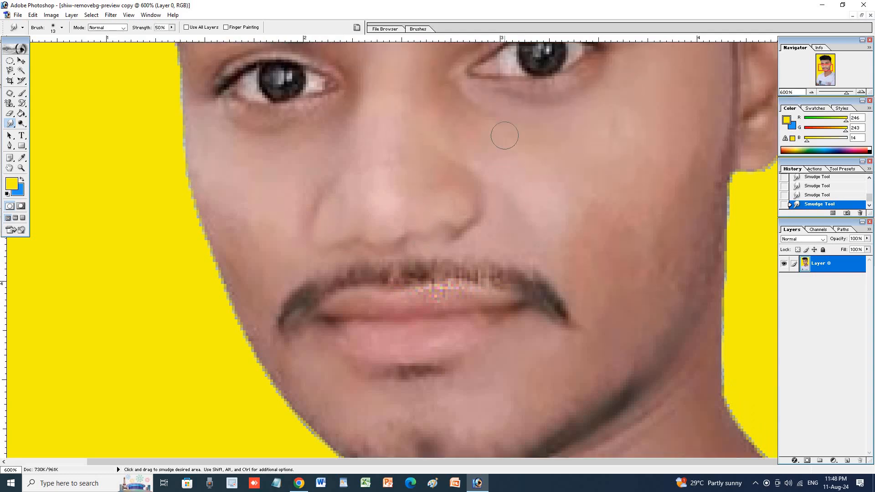
scroll(504, 135, up, 3)
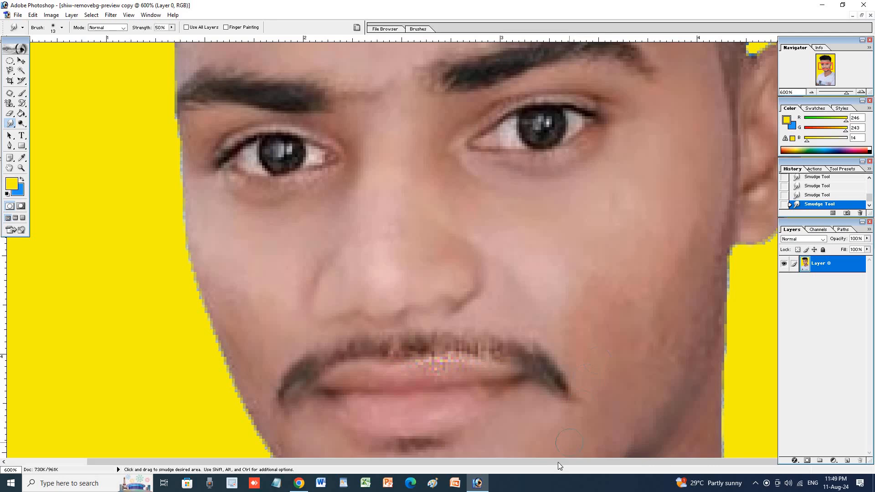
drag(558, 463, 652, 442)
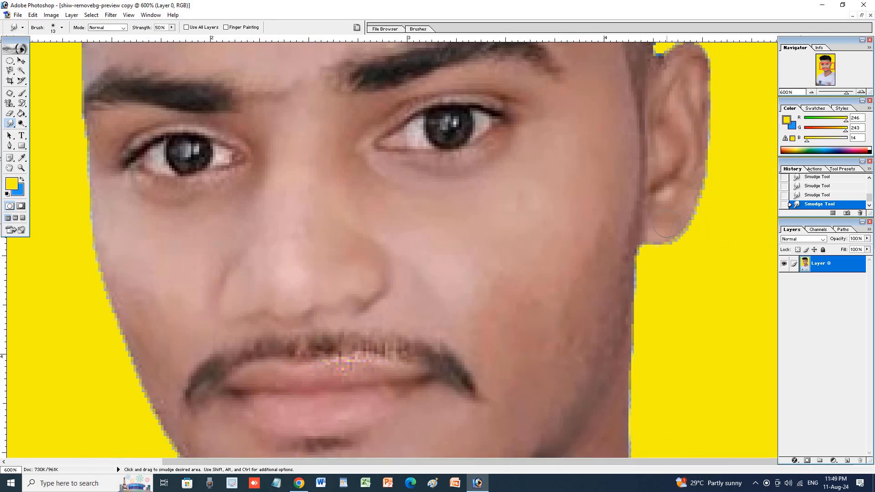
mouse_move(667, 223)
mouse_down()
mouse_move(680, 249)
mouse_move(682, 219)
mouse_move(700, 233)
mouse_move(690, 208)
mouse_move(677, 208)
mouse_move(693, 244)
mouse_up()
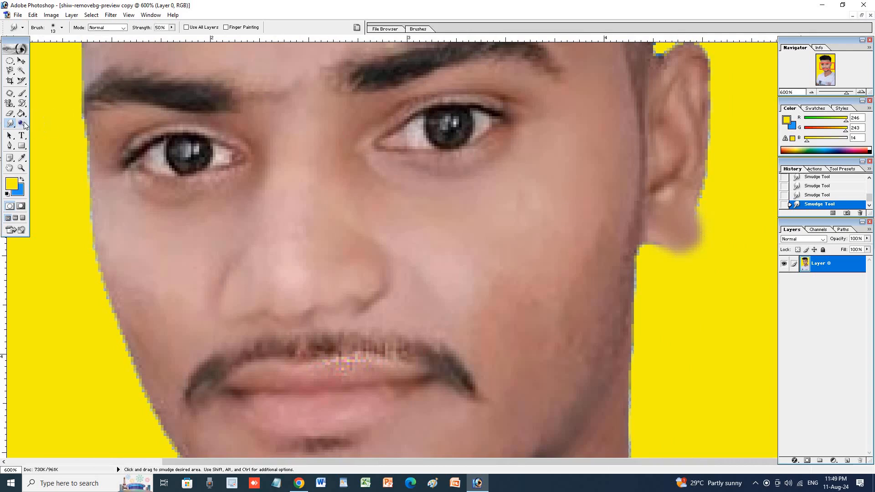
Lighten both cheeks, the moustache area and one iris with the Dodge tool on Midtones at 50% exposure.
drag(22, 123, 41, 128)
click(57, 124)
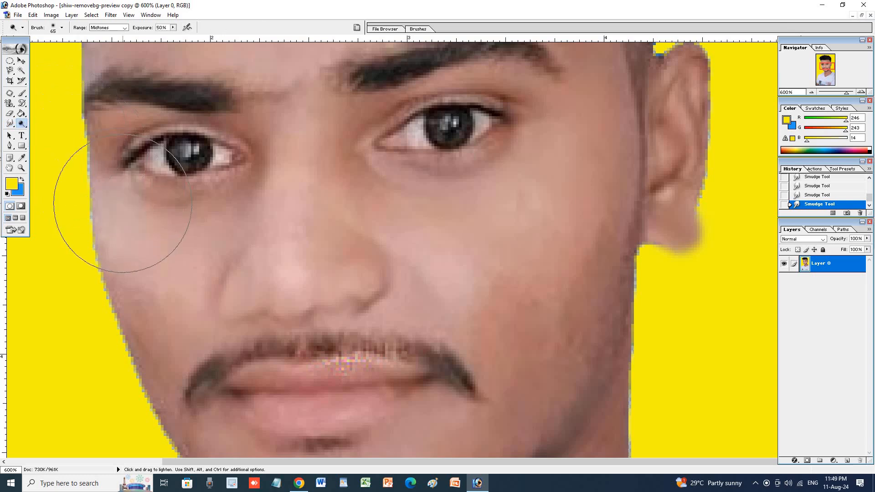
click(145, 255)
click(416, 229)
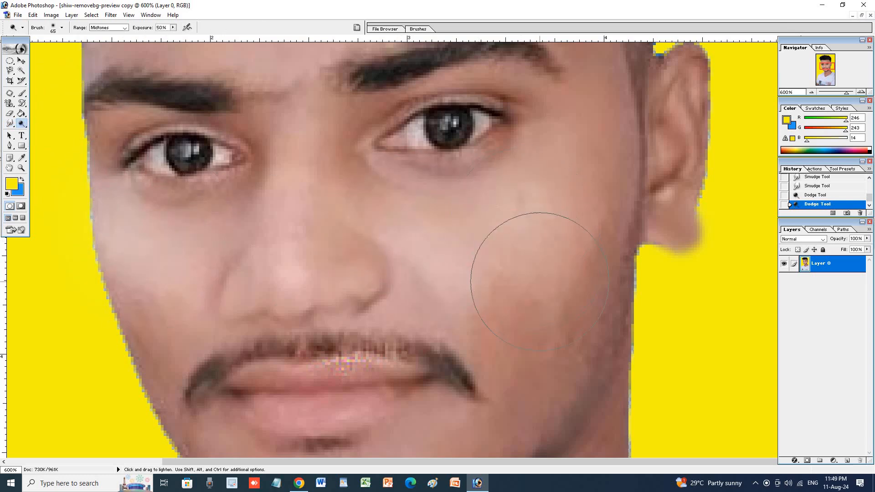
click(540, 237)
click(543, 310)
click(549, 285)
click(501, 342)
mouse_move(465, 360)
mouse_down()
mouse_move(310, 355)
mouse_move(372, 322)
mouse_up()
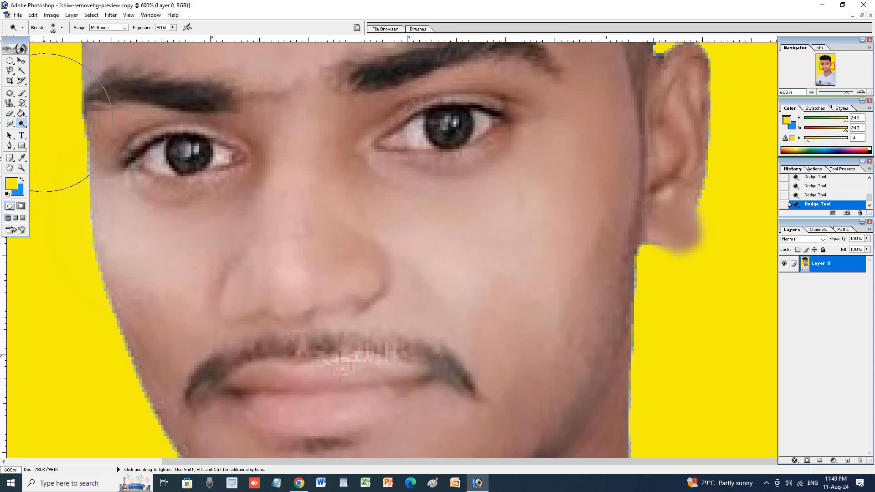
click(185, 152)
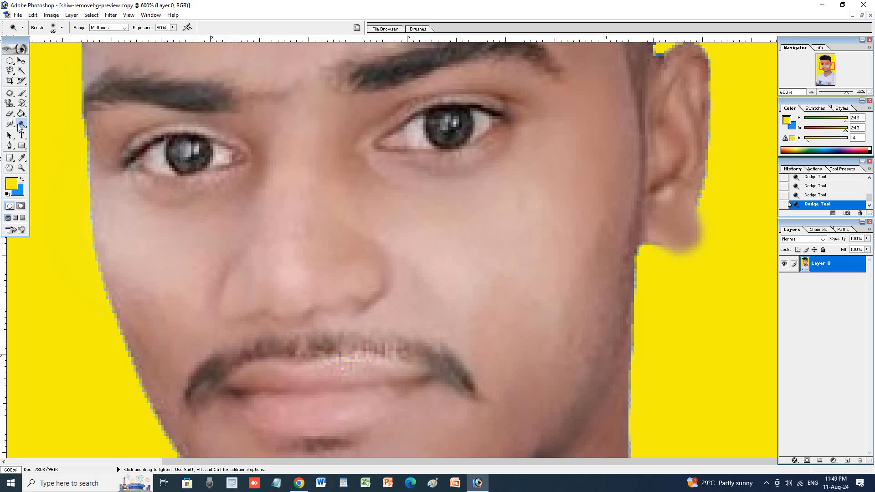
Darken the under-eye area, cheeks, nose and moustache with the Burn tool on Midtones at 50% exposure.
drag(21, 123, 41, 136)
click(48, 133)
drag(347, 172, 420, 156)
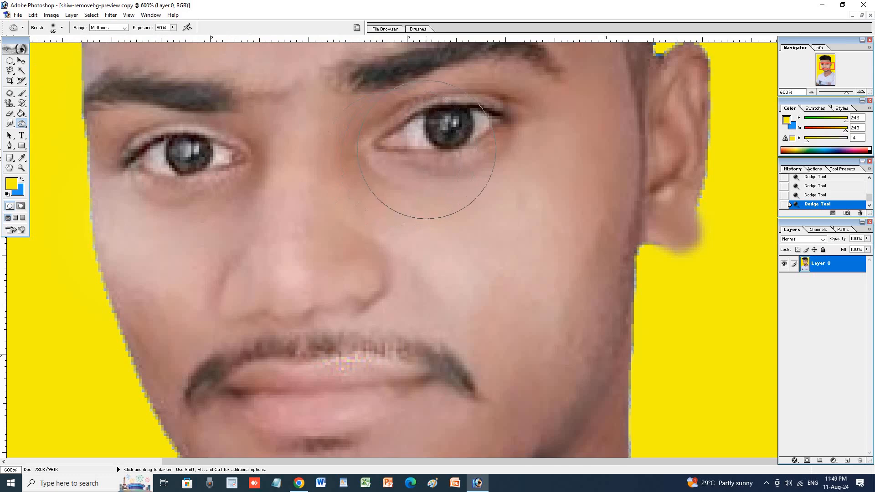
drag(518, 211, 395, 199)
click(395, 200)
click(271, 232)
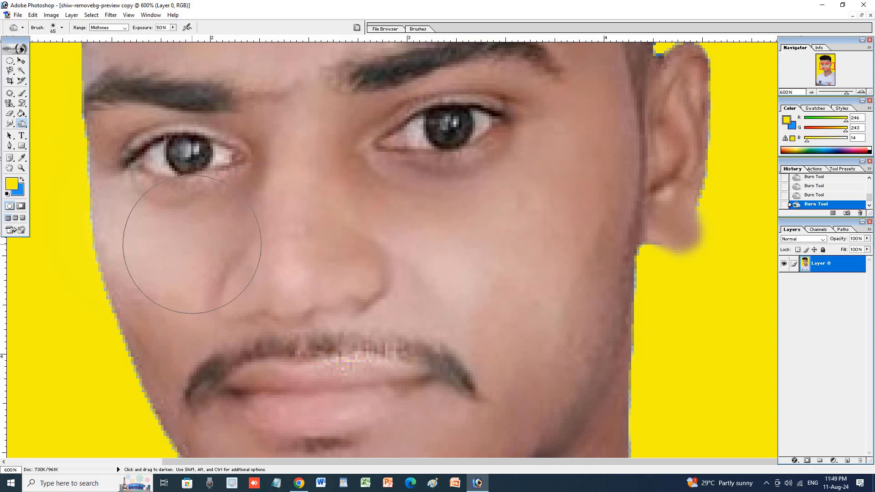
click(193, 245)
click(302, 327)
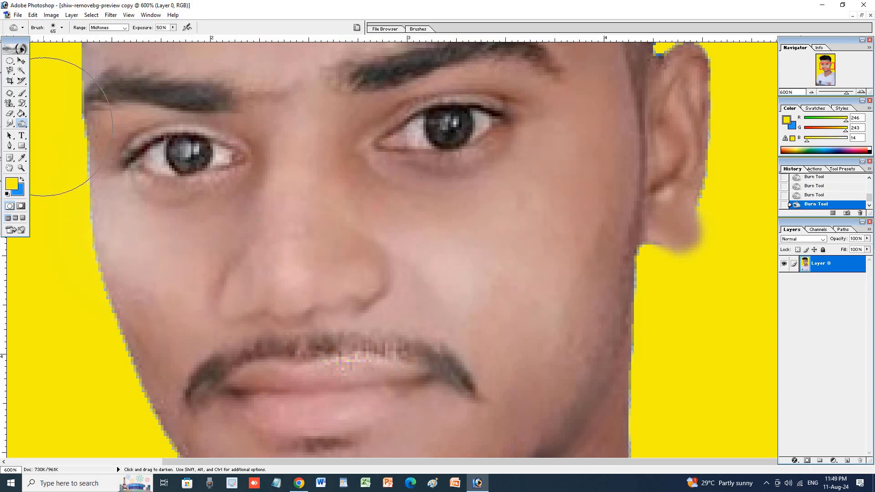
Desaturate the cheeks, the skin around the eyes and the mouth area with the Sponge tool at 50% flow.
drag(21, 123, 51, 141)
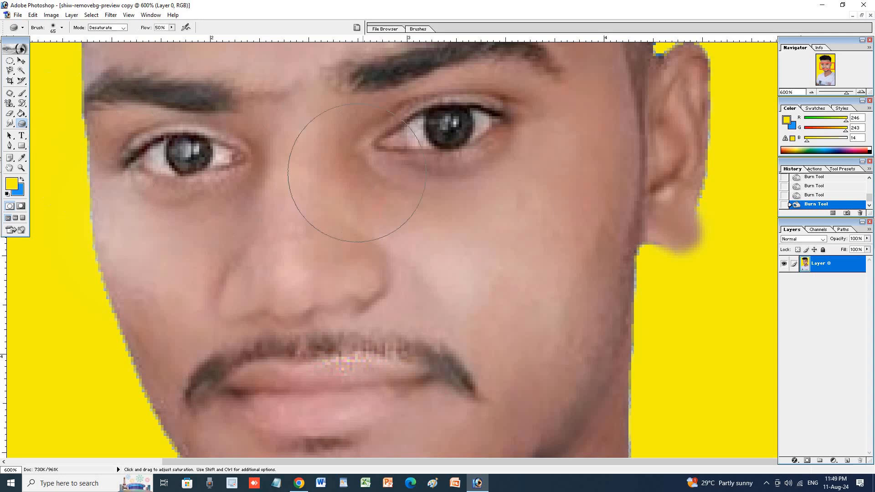
mouse_move(519, 204)
mouse_down()
mouse_move(596, 304)
mouse_move(576, 310)
mouse_up()
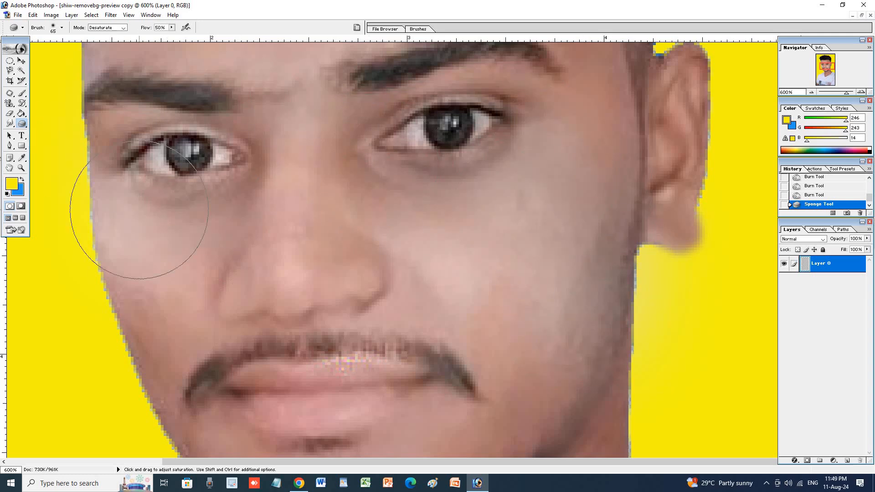
drag(164, 165, 60, 157)
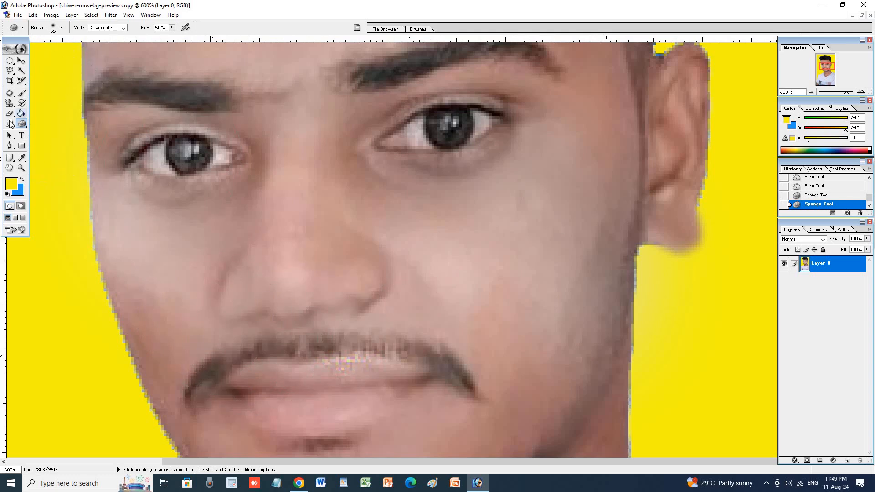
click(9, 128)
click(9, 128)
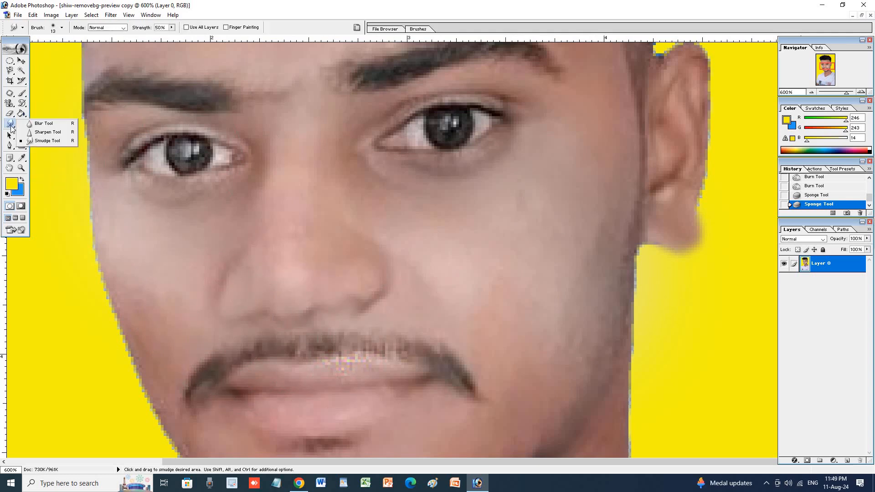
click(10, 128)
click(9, 135)
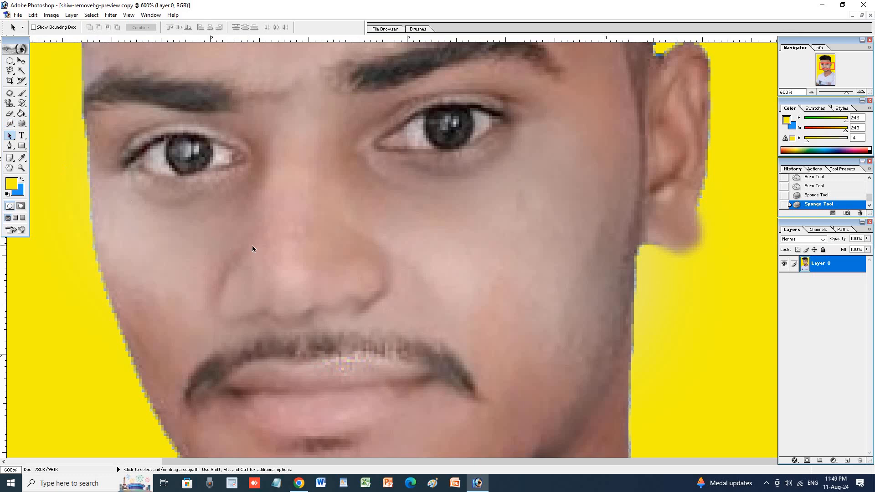
drag(240, 189, 241, 189)
drag(300, 193, 581, 378)
drag(553, 267, 628, 335)
drag(11, 136, 42, 137)
drag(102, 205, 338, 297)
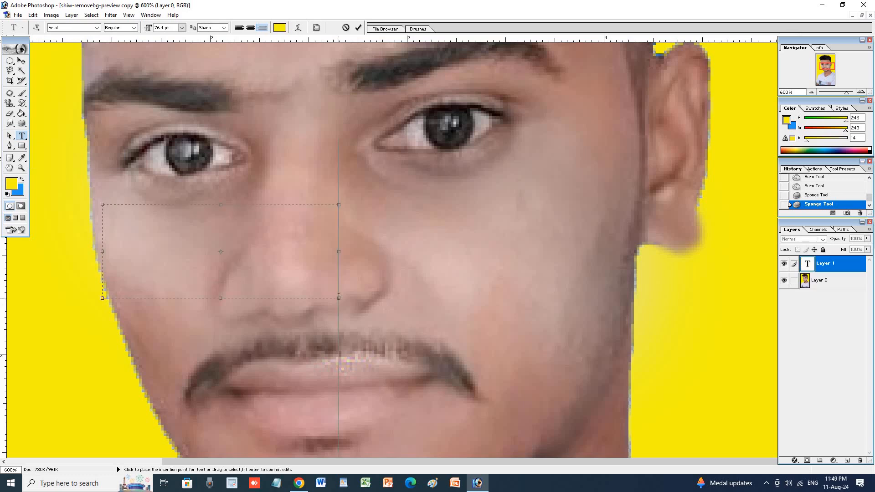
text(bv)
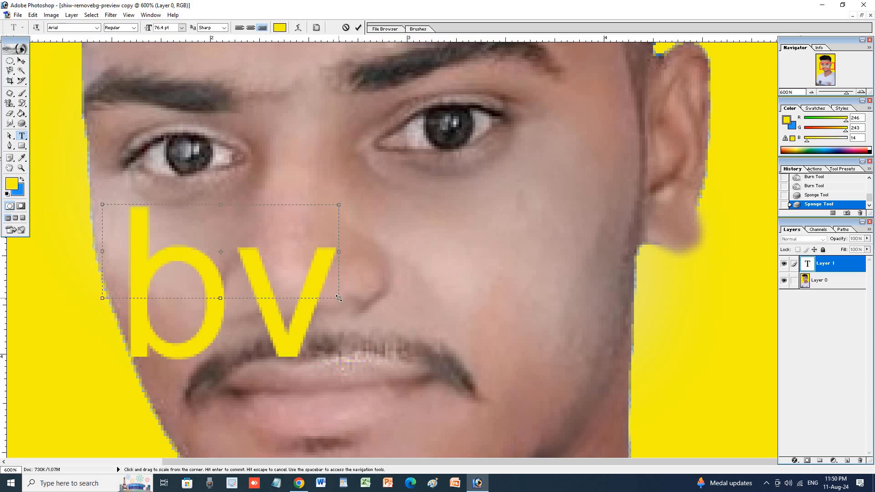
key(BackSpace)
key(BackSpace)
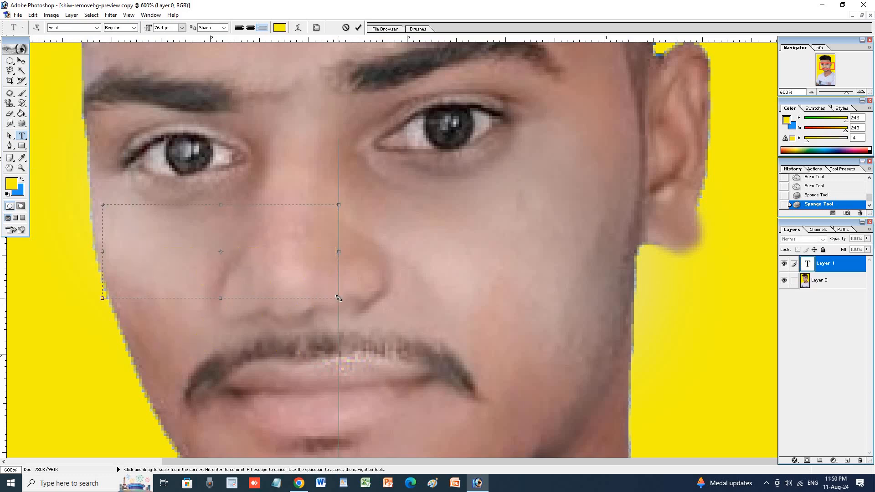
click(346, 28)
click(25, 135)
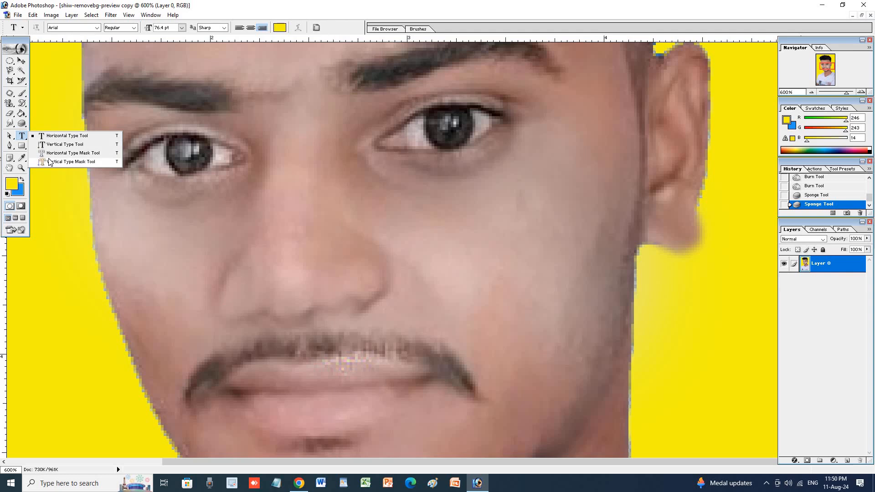
Draw a curved yellow shape layer with the Pen tool from the nose bridge across both eyes.
click(9, 145)
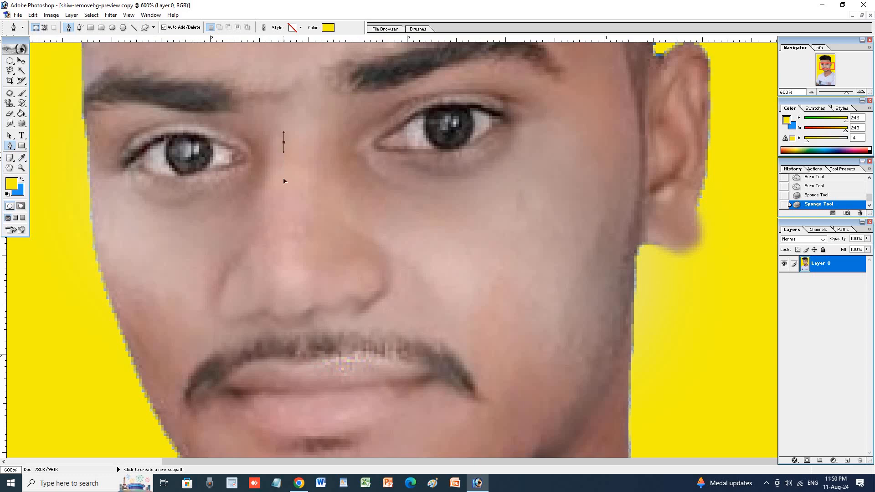
drag(284, 181, 287, 259)
drag(202, 134, 299, 143)
drag(401, 171, 315, 245)
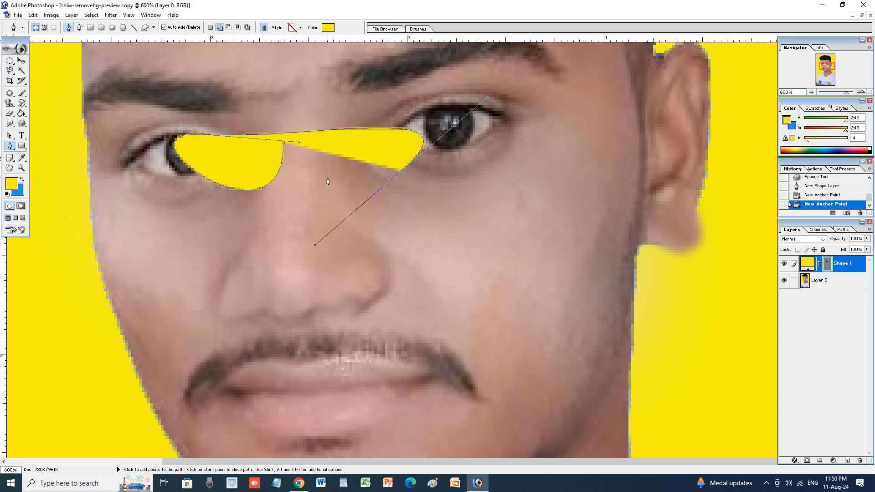
Try to insert points around the yellow eye shape with the Add Anchor Point tool.
click(8, 145)
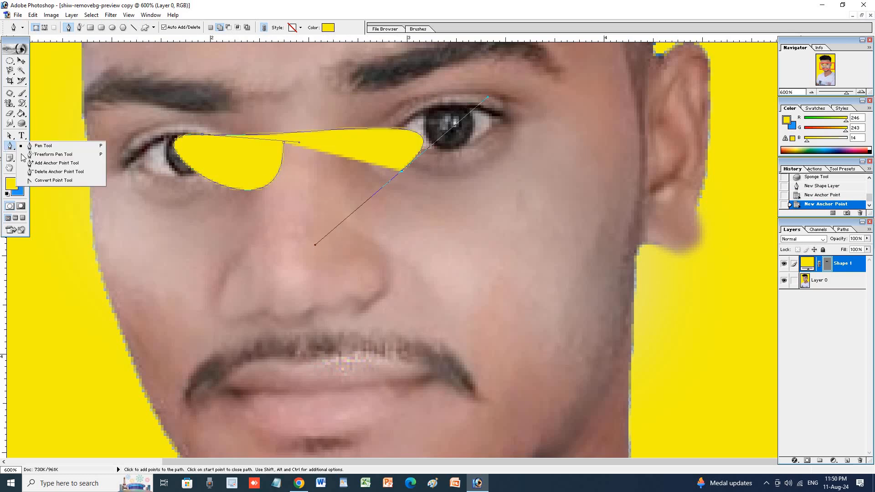
click(50, 163)
drag(72, 248, 315, 263)
drag(268, 146, 268, 215)
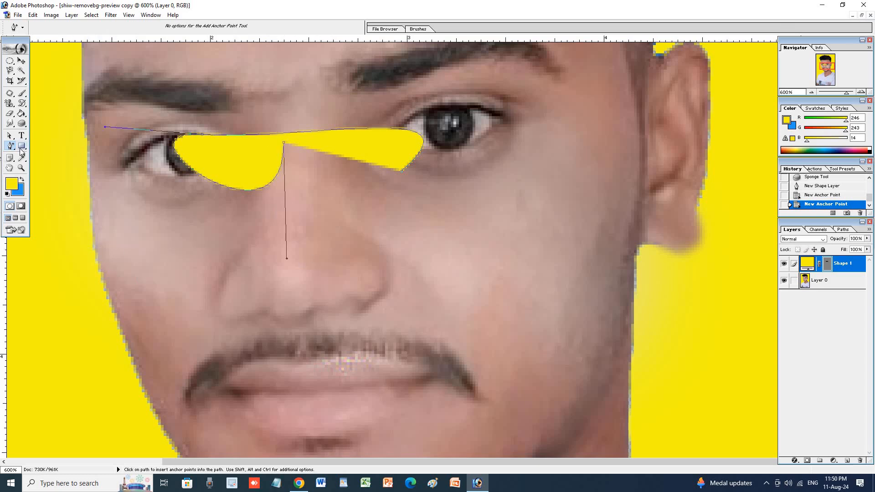
Draw a yellow square shape on the cheek and a yellow circle shape on the nose.
drag(22, 145, 60, 146)
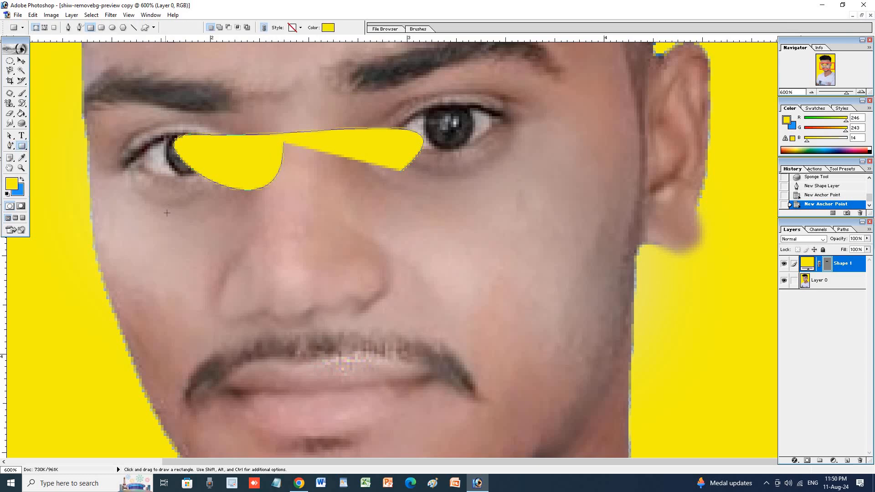
drag(165, 205, 232, 276)
drag(22, 146, 57, 163)
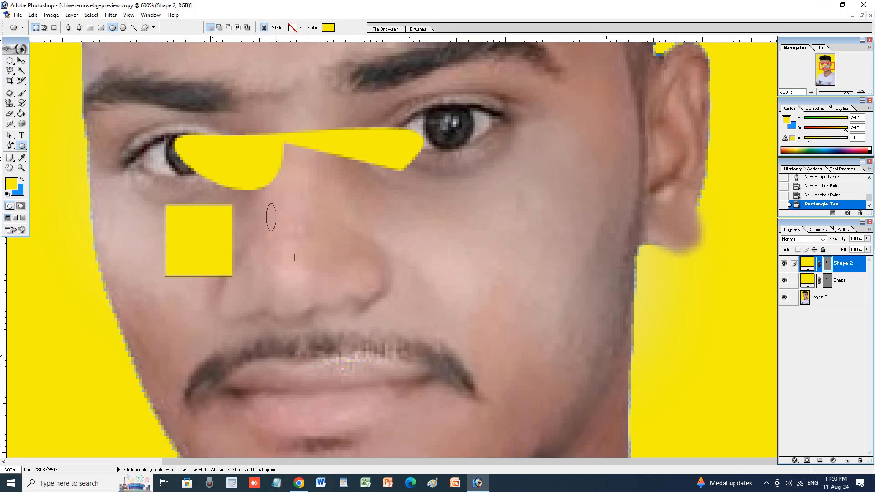
drag(294, 257, 345, 284)
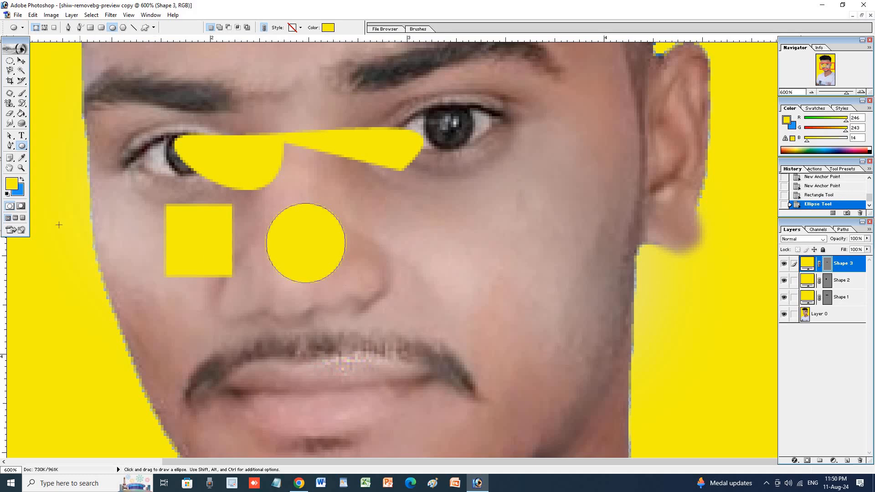
Add a text note reading "ghghg" beside the nose and record a short audio annotation on the face.
click(9, 159)
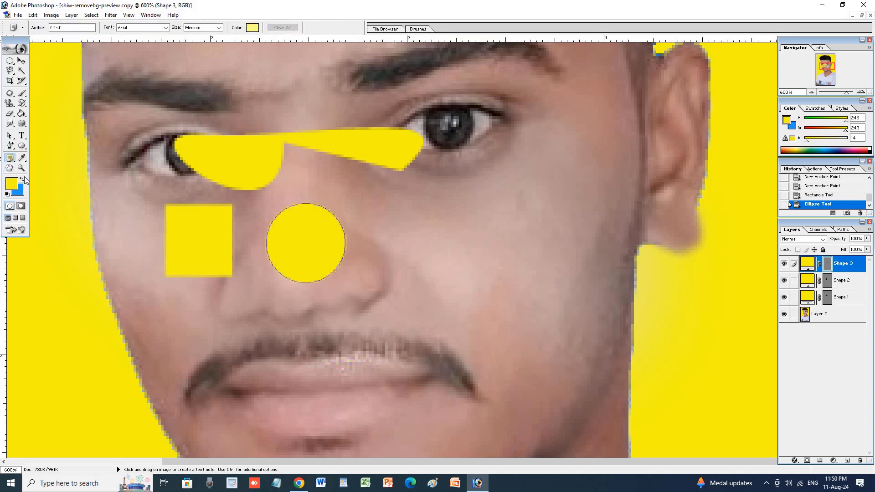
drag(416, 325, 427, 348)
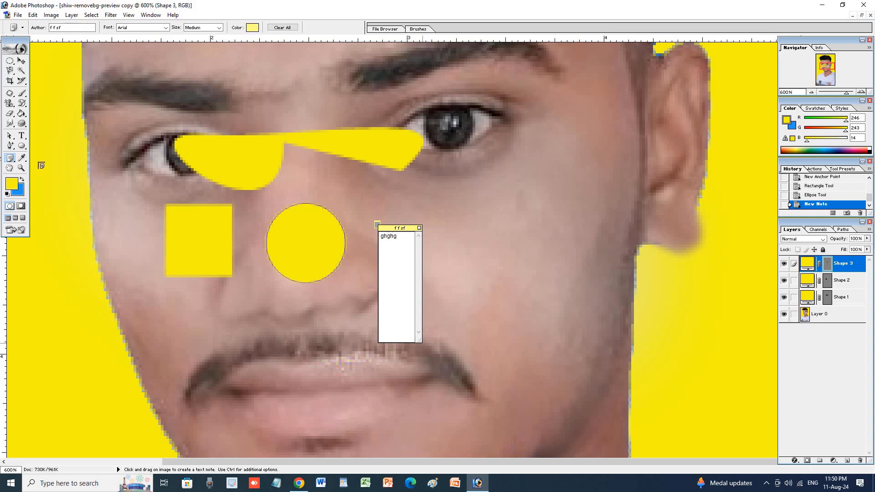
right_click(9, 158)
click(54, 167)
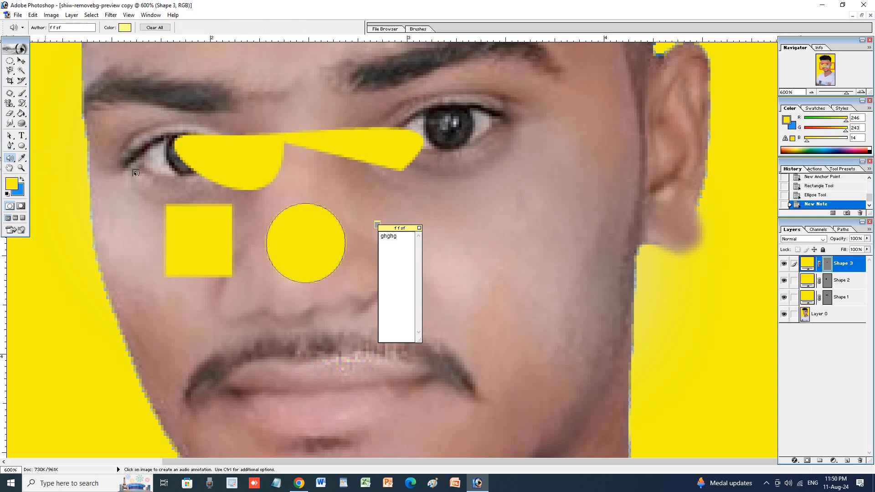
click(214, 307)
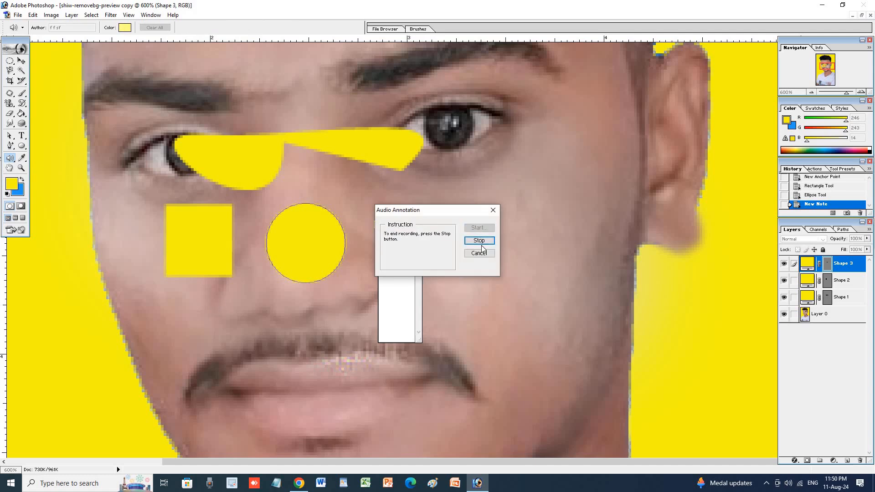
click(474, 242)
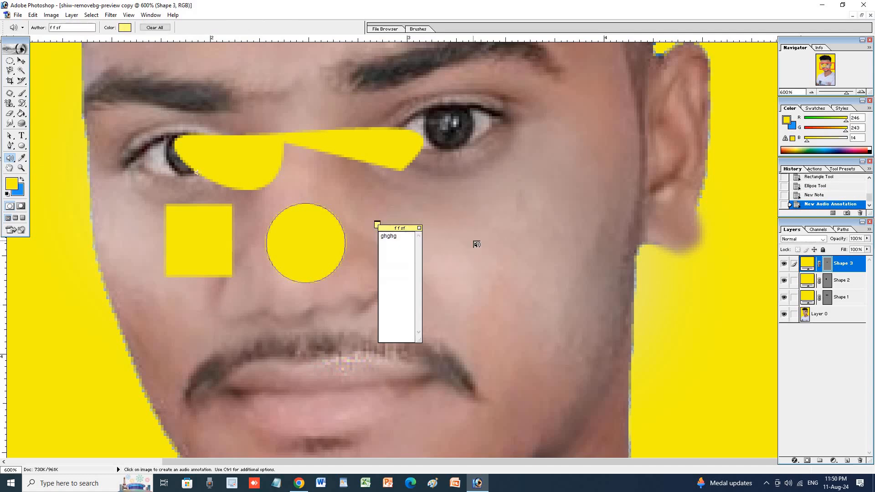
click(469, 240)
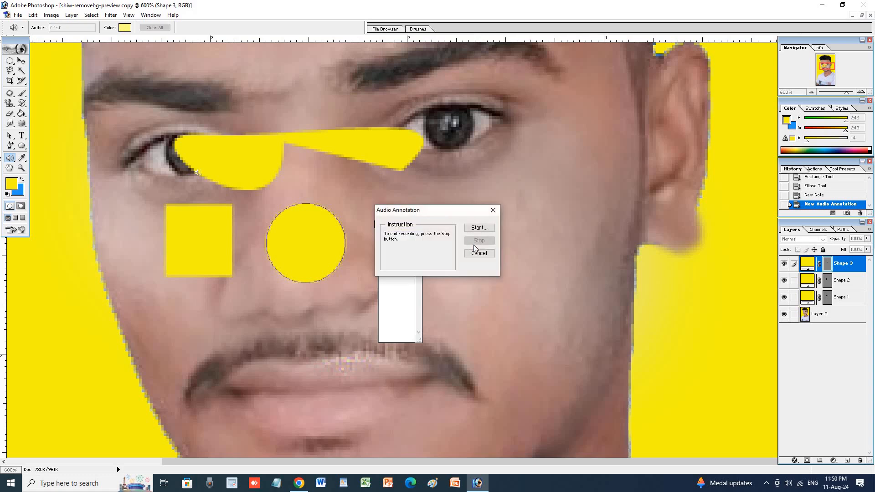
click(497, 212)
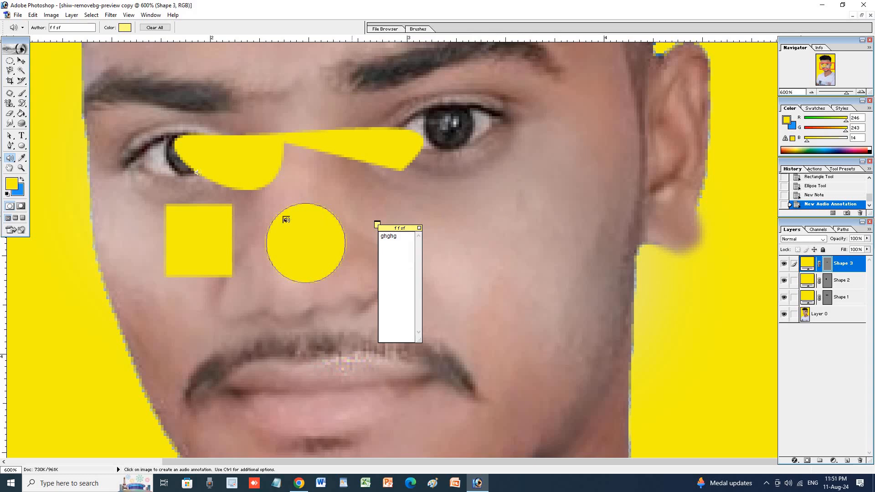
Sample foreground colours with the Eyedropper from the under-eye skin, the face's edge, and the yellow square and circle.
mouse_move(17, 161)
mouse_down()
mouse_move(63, 168)
mouse_move(64, 159)
mouse_up()
click(185, 185)
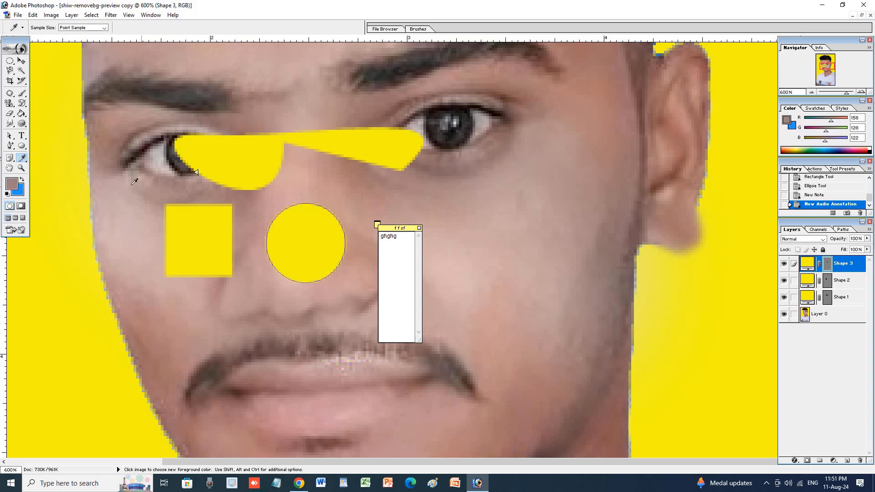
click(93, 218)
click(88, 228)
click(112, 296)
click(118, 316)
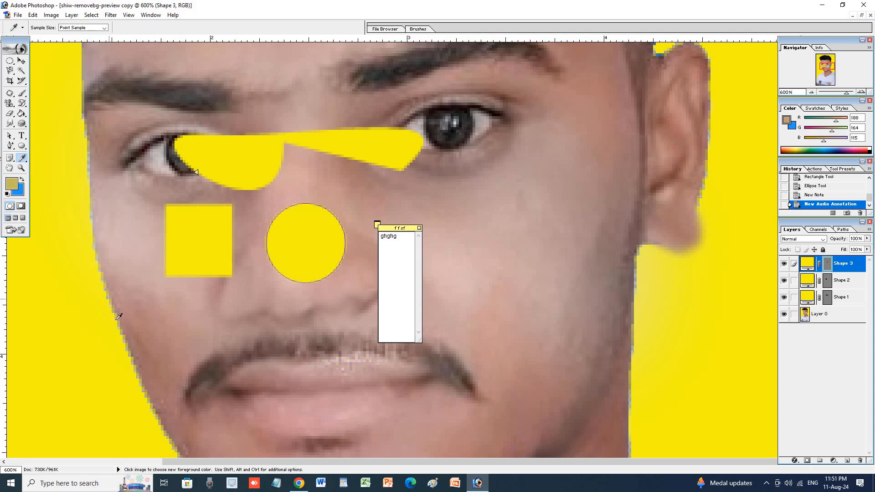
click(189, 274)
click(268, 250)
click(295, 254)
Add a second, empty text note overlapping the first one.
key(n)
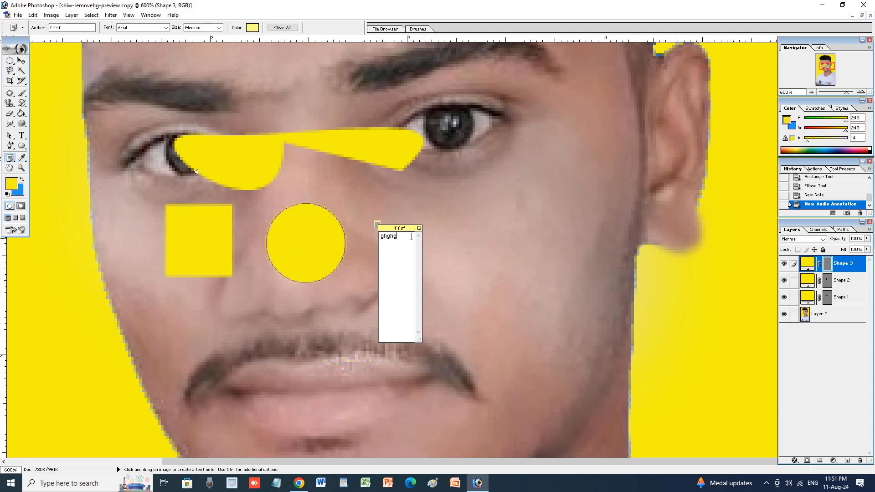
drag(383, 225, 437, 200)
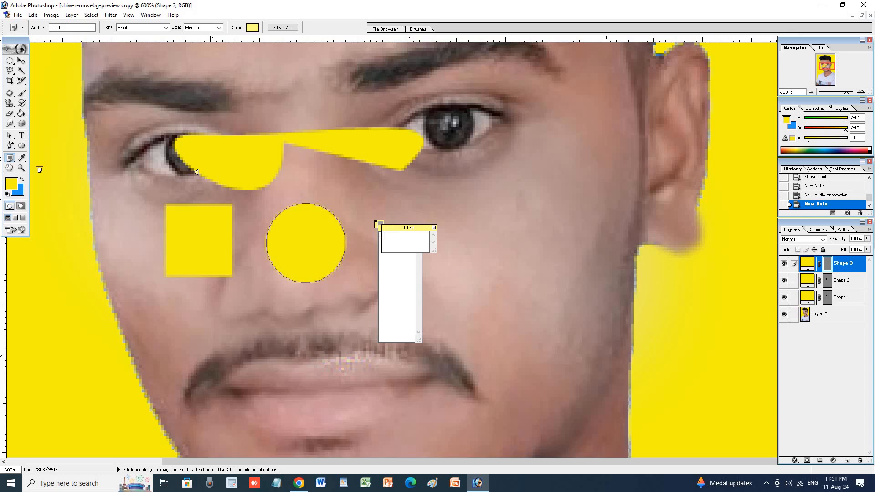
Place four Color Sampler points, two on the yellow square and two on the yellow circle.
drag(21, 158, 69, 167)
click(206, 249)
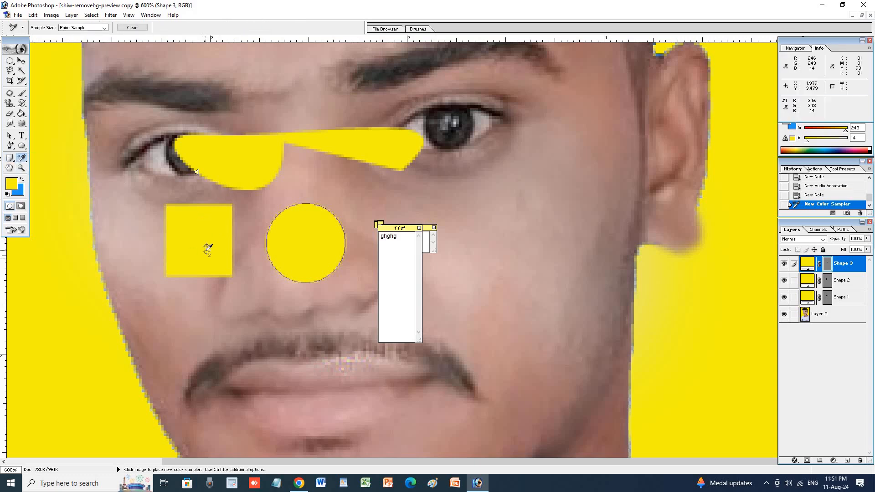
click(212, 260)
click(286, 248)
click(307, 242)
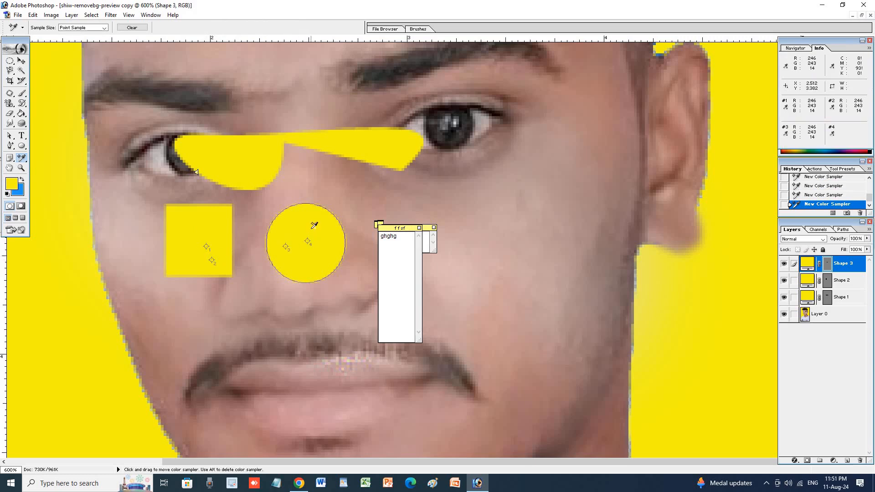
click(314, 226)
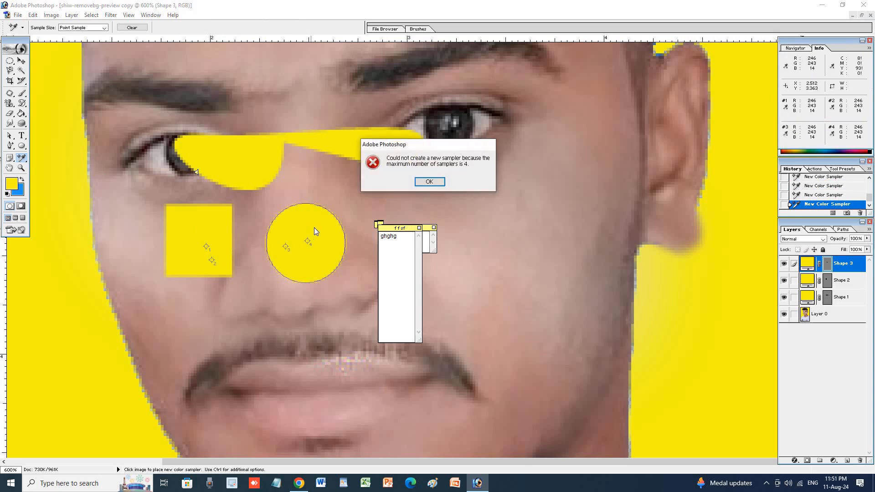
click(430, 181)
Measure diagonally along the cheek, and from below the yellow square to beyond the notes, with the Measure tool.
click(23, 162)
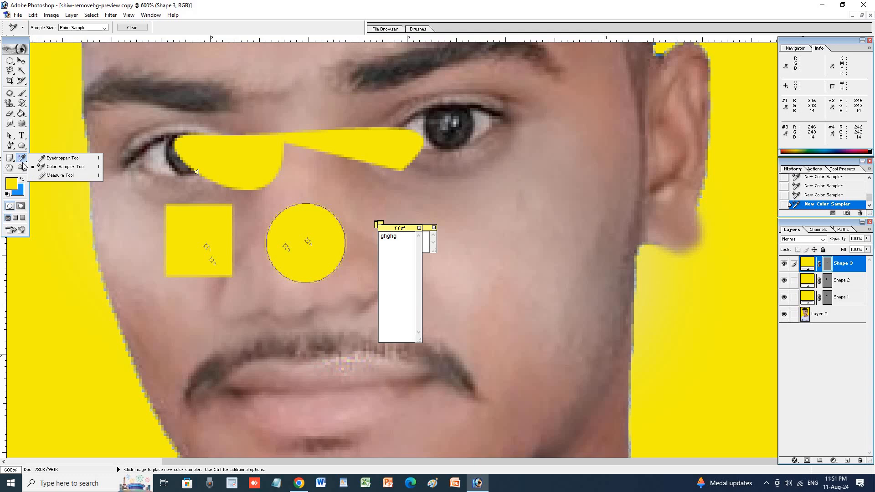
click(60, 175)
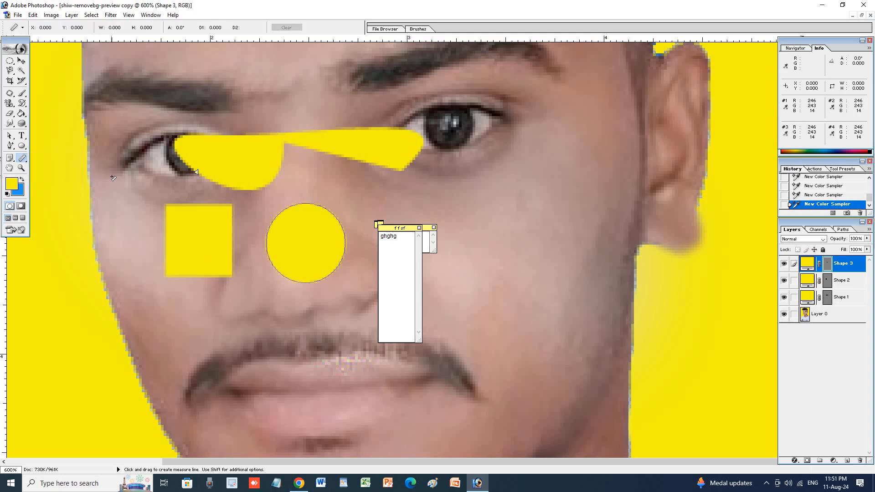
drag(112, 177, 132, 246)
mouse_move(151, 204)
mouse_down()
mouse_move(141, 247)
mouse_move(136, 221)
mouse_move(98, 310)
mouse_move(105, 302)
mouse_up()
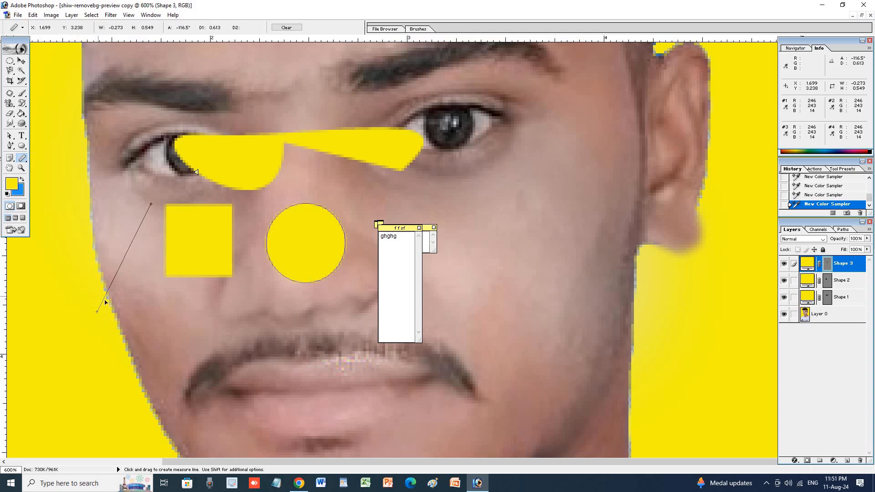
click(106, 302)
mouse_move(175, 301)
mouse_down()
mouse_move(381, 252)
mouse_move(446, 255)
mouse_up()
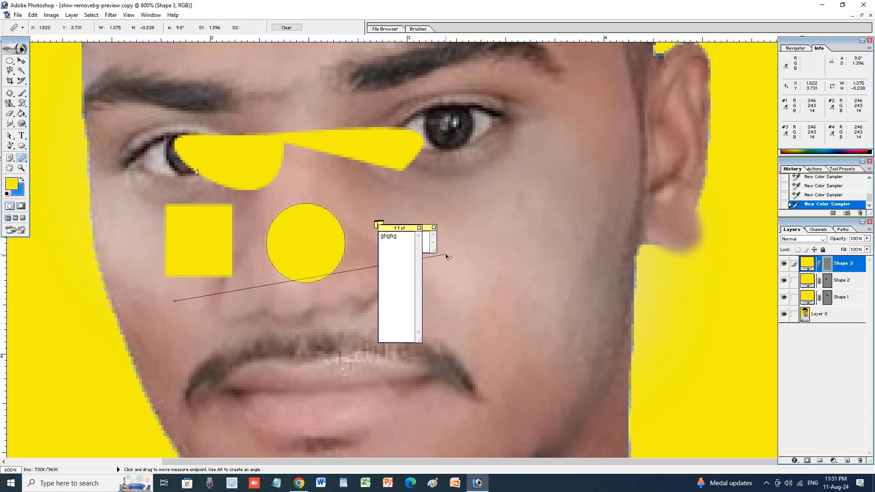
right_click(388, 232)
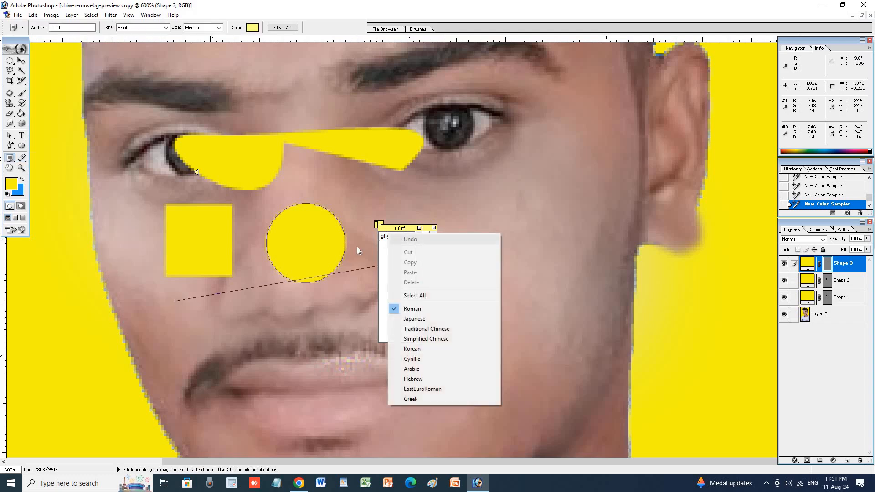
click(231, 240)
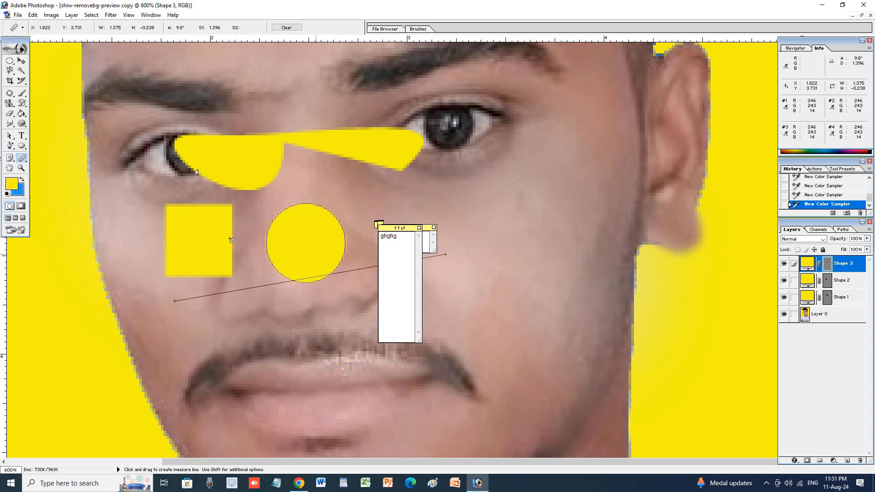
Magnify the face to 800% with the Zoom tool and examine the eye, ear and jaw areas with the Hand tool.
click(21, 168)
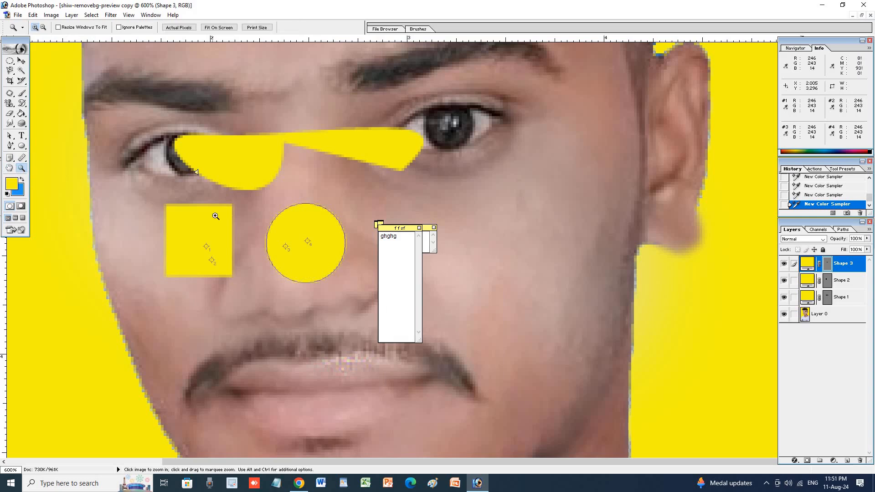
click(175, 215)
click(522, 259)
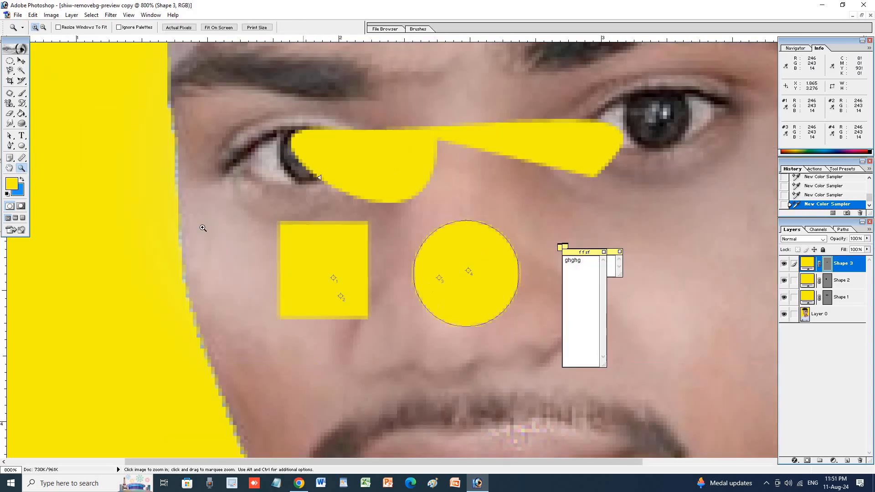
click(9, 169)
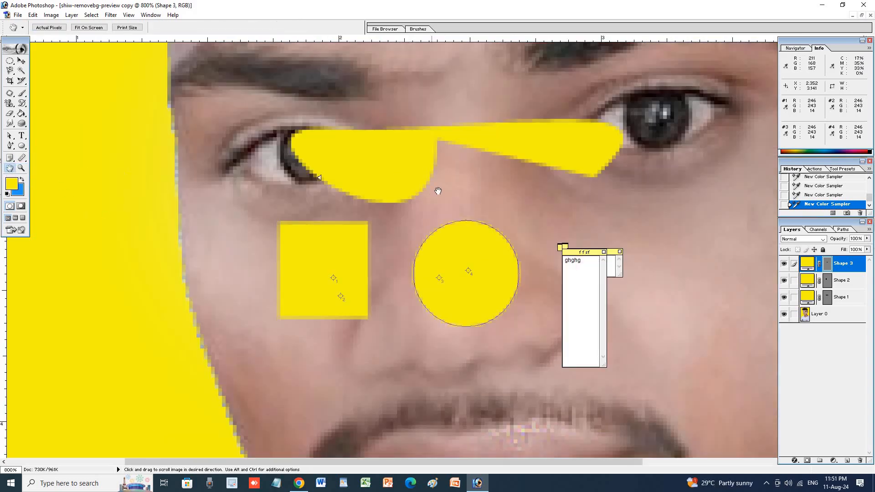
drag(497, 96, 314, 274)
drag(571, 267, 450, 274)
drag(485, 393, 426, 246)
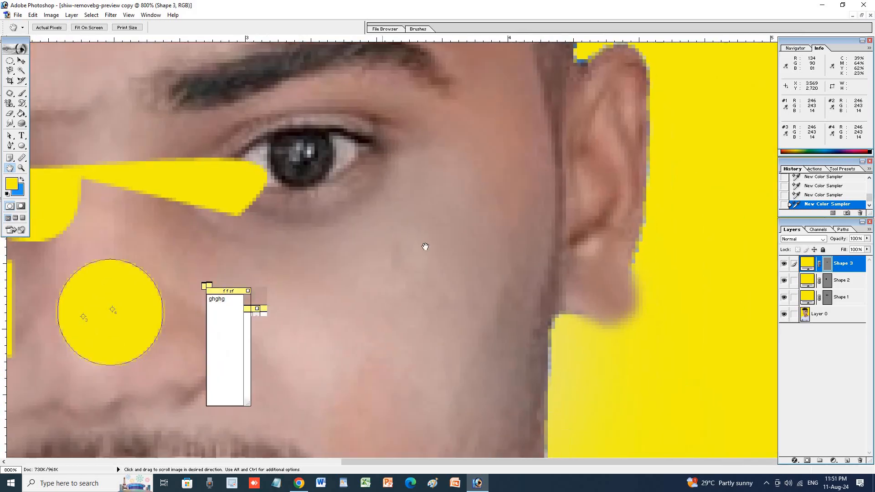
drag(483, 305, 473, 198)
drag(382, 310, 381, 240)
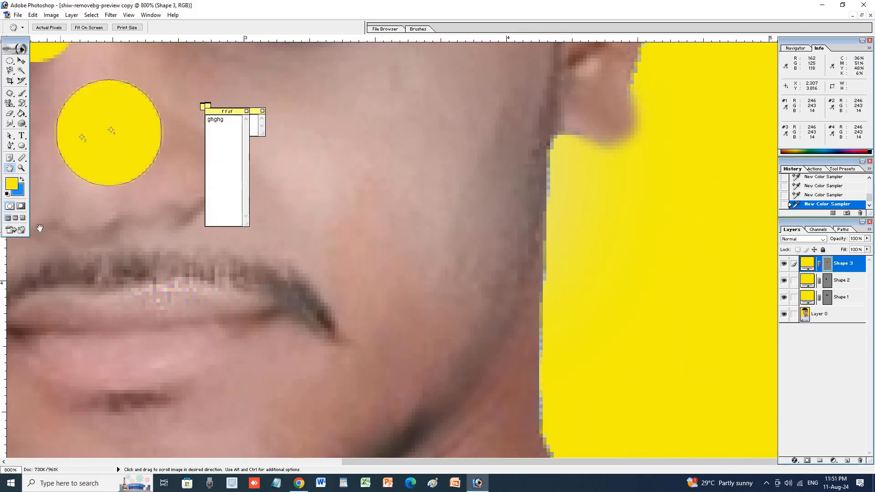
Enter Quick Mask mode and show the image at print size.
click(21, 207)
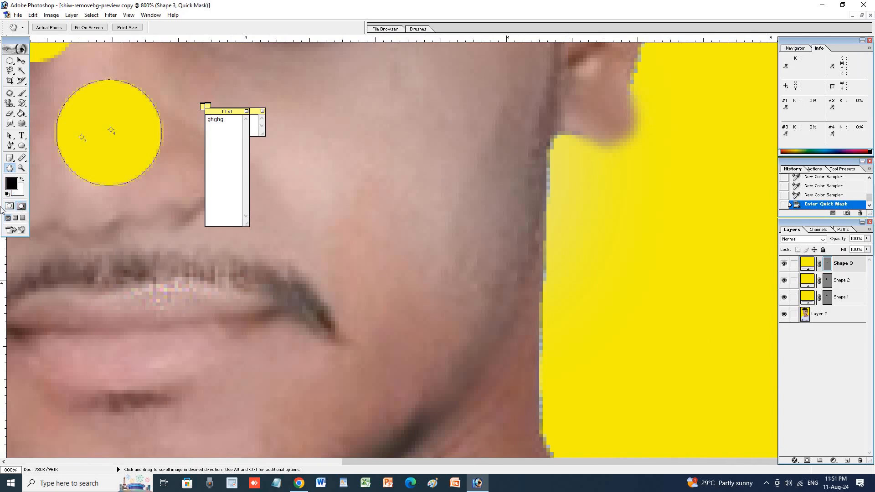
right_click(363, 232)
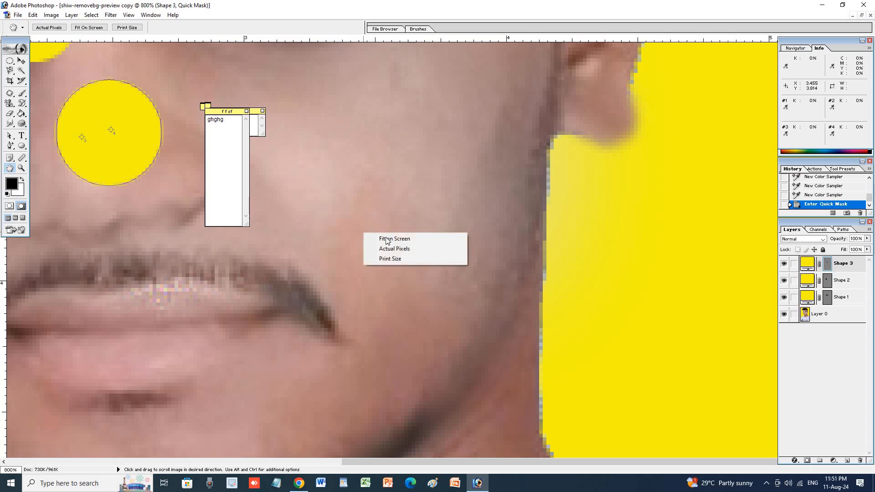
click(395, 260)
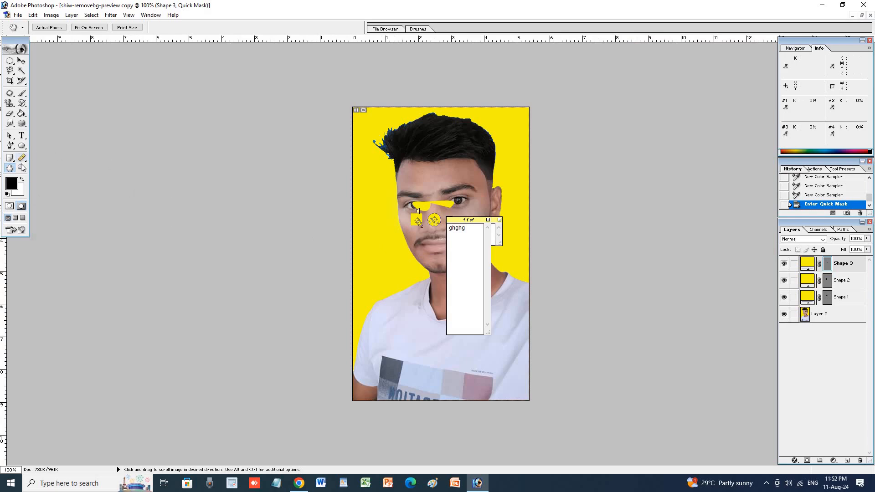
Alternate between Standard and Quick Mask modes several times, finishing in Standard mode.
click(10, 207)
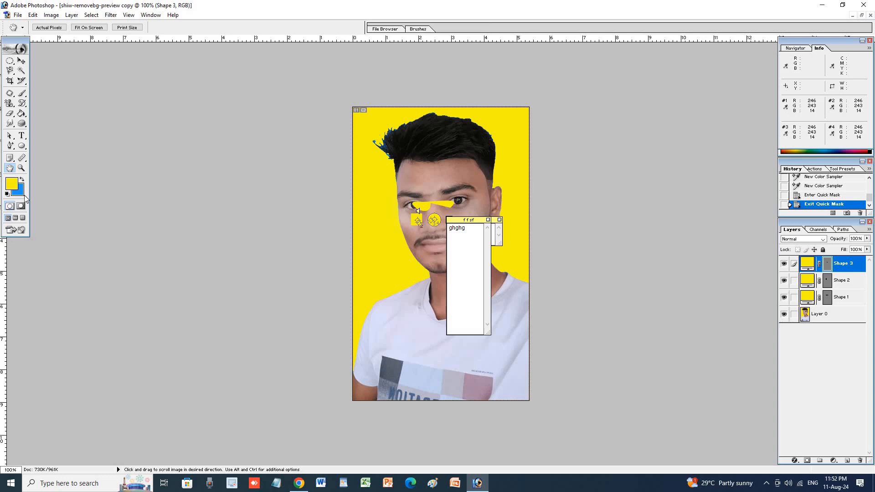
click(21, 206)
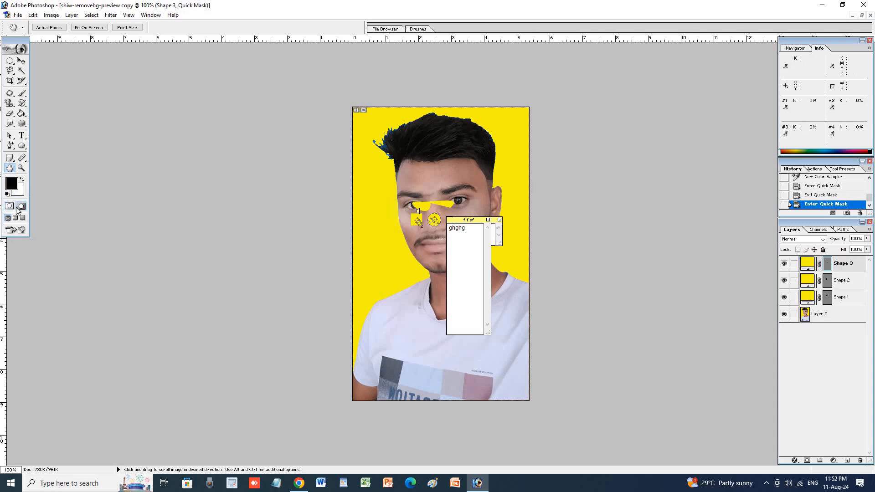
click(10, 207)
click(20, 207)
click(10, 207)
key(q)
click(13, 206)
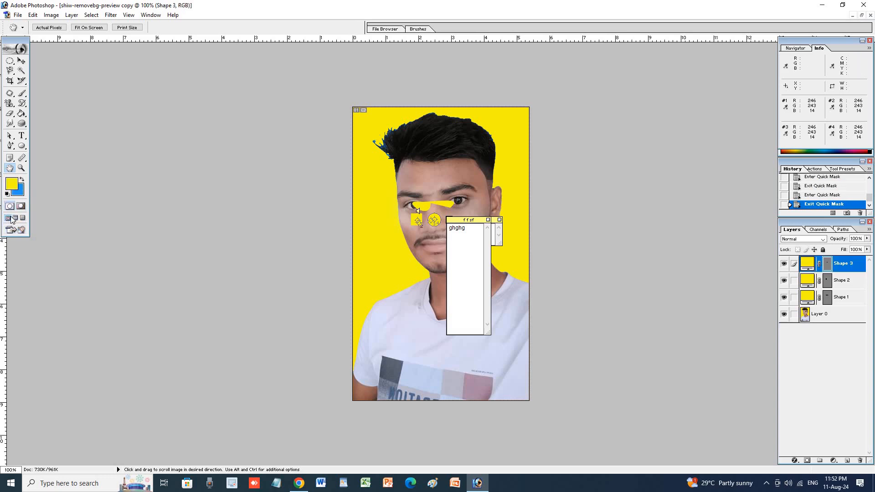
Compare full screen with menu bar, full screen and standard screen modes, finishing in standard screen mode.
click(15, 218)
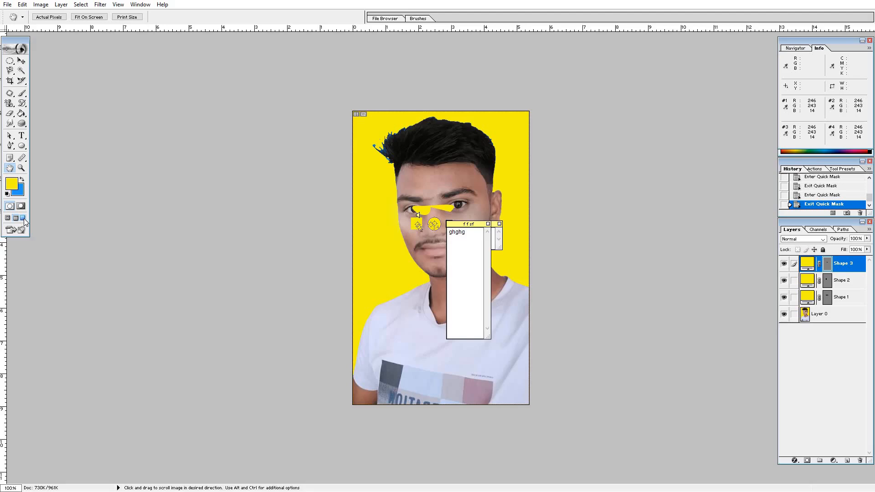
click(23, 219)
click(8, 219)
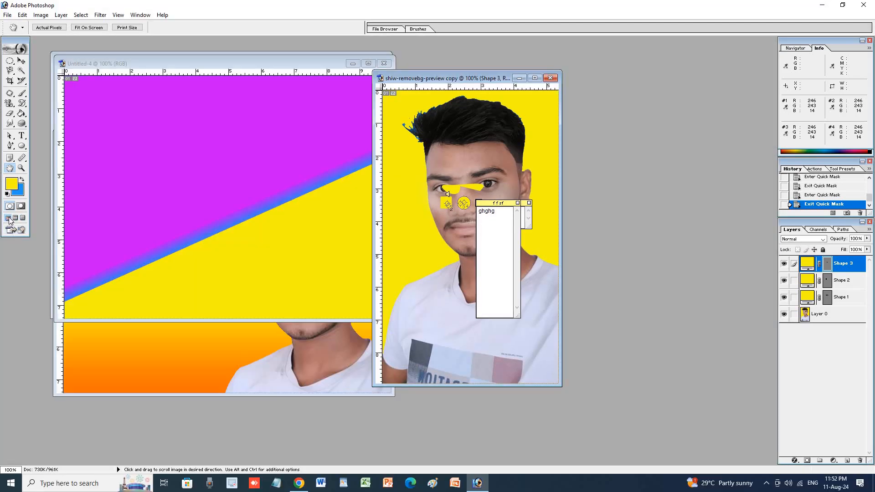
click(16, 219)
click(23, 218)
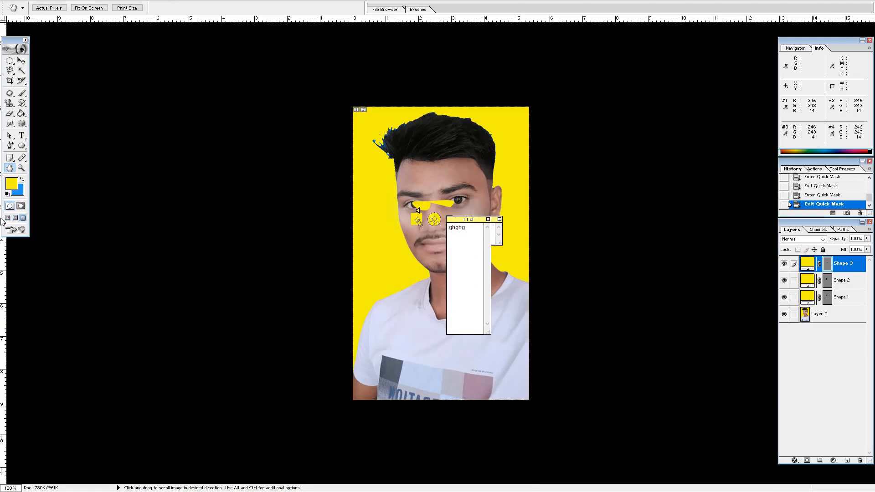
click(8, 220)
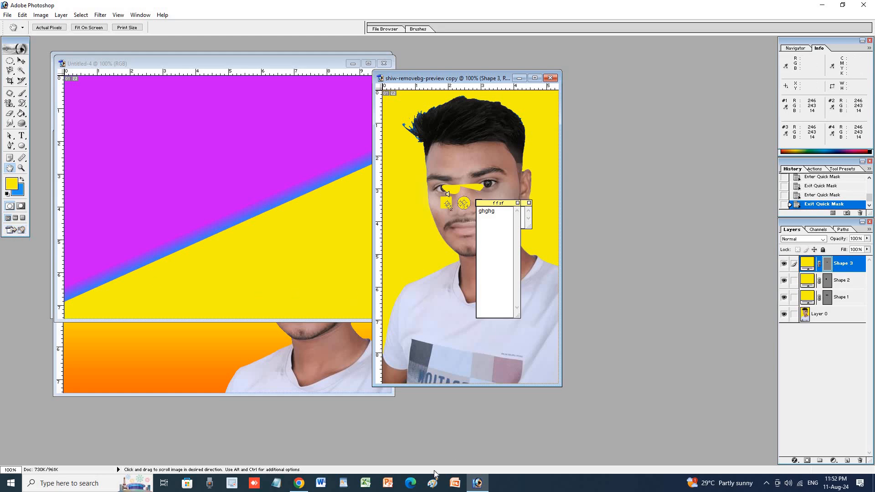
Switch to 5 DTP.pdf in Chrome and review the pages on new documents, selection, cropping, slice and paint brush tools.
click(297, 483)
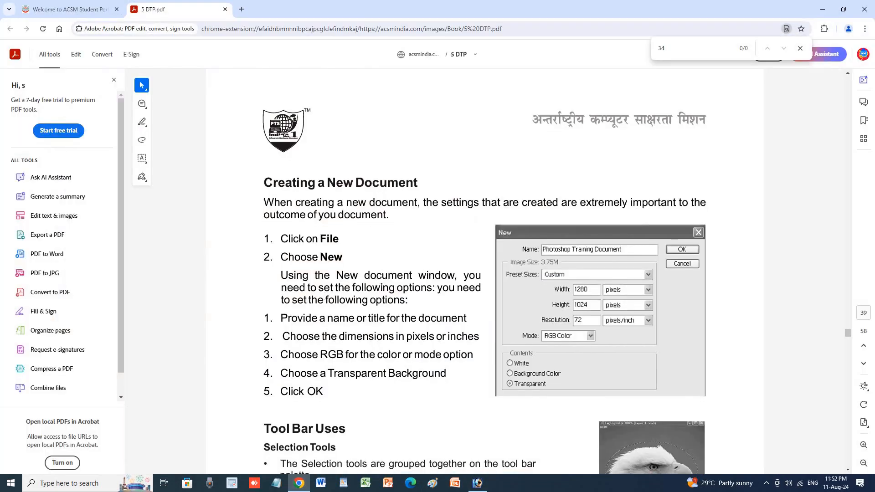
scroll(357, 288, down, 15)
scroll(383, 292, down, 15)
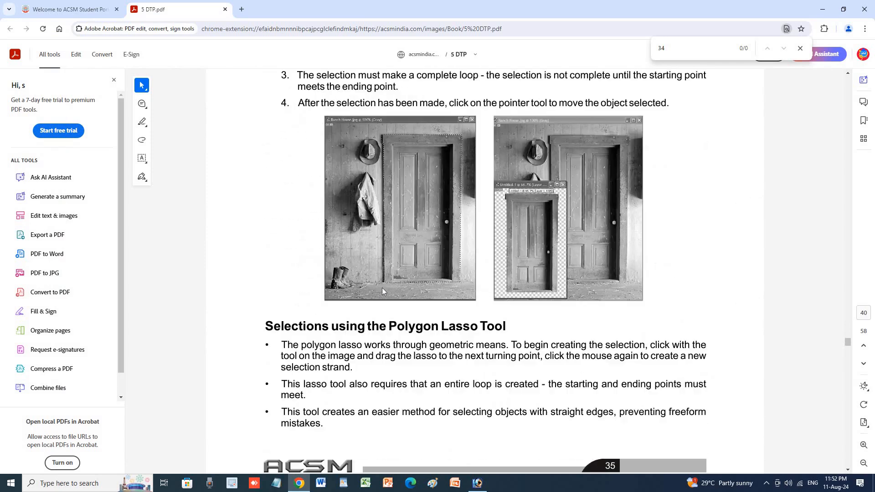
scroll(383, 292, down, 15)
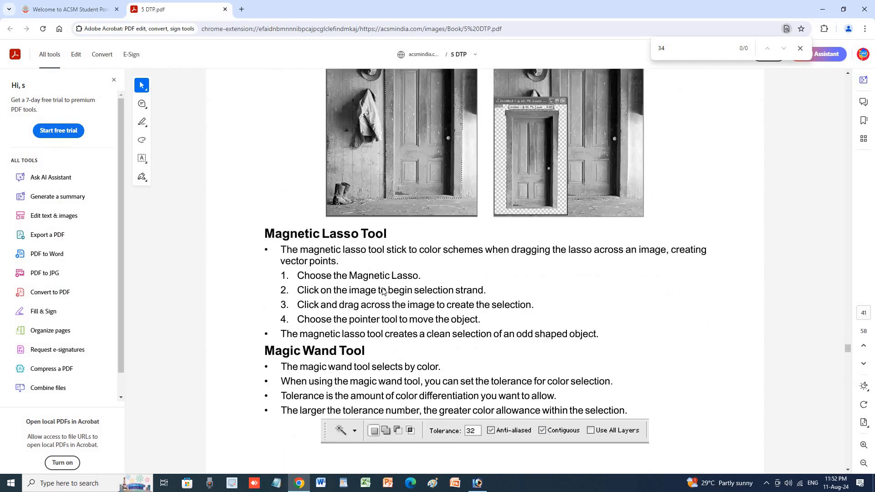
scroll(382, 288, up, 7)
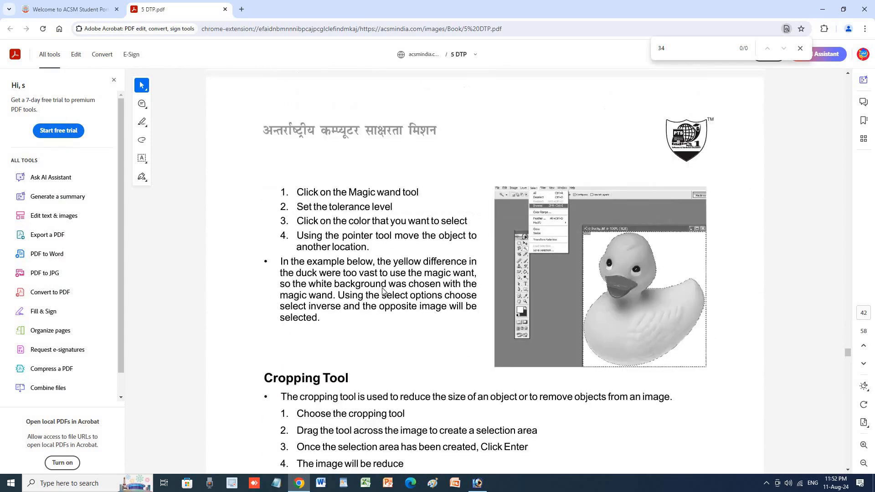
scroll(538, 242, down, 2)
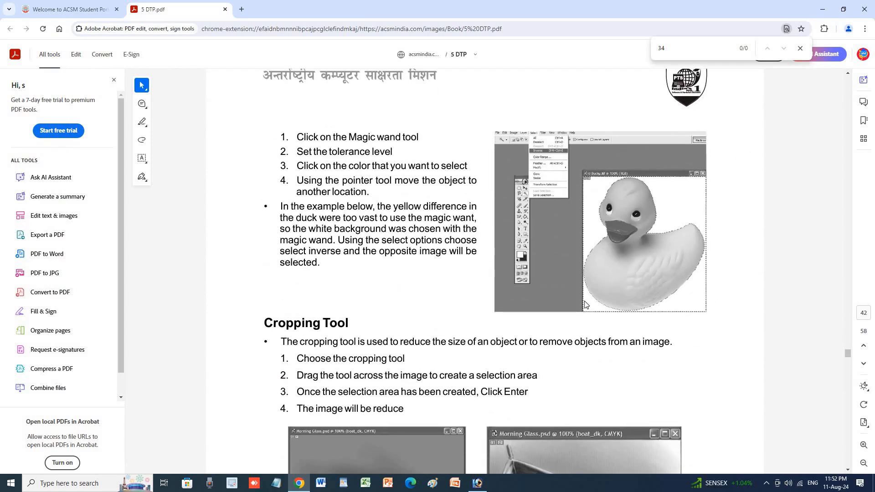
scroll(587, 305, down, 15)
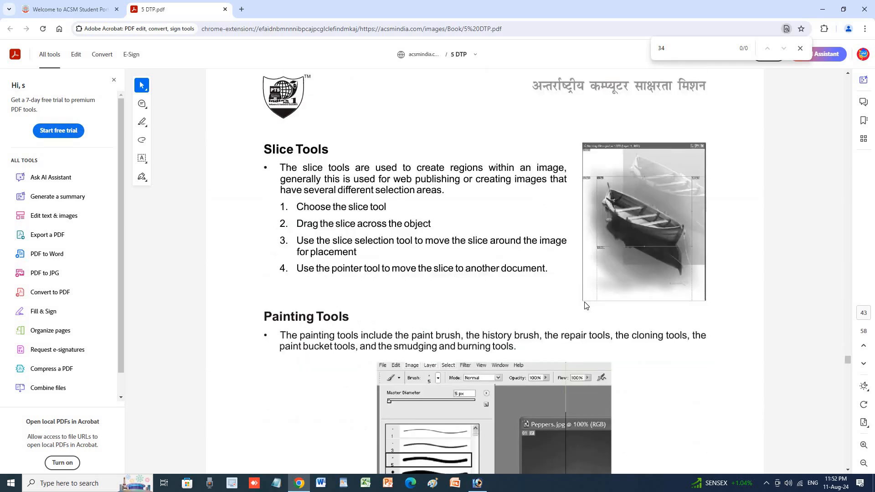
scroll(586, 306, down, 7)
scroll(584, 303, down, 1)
scroll(584, 302, up, 2)
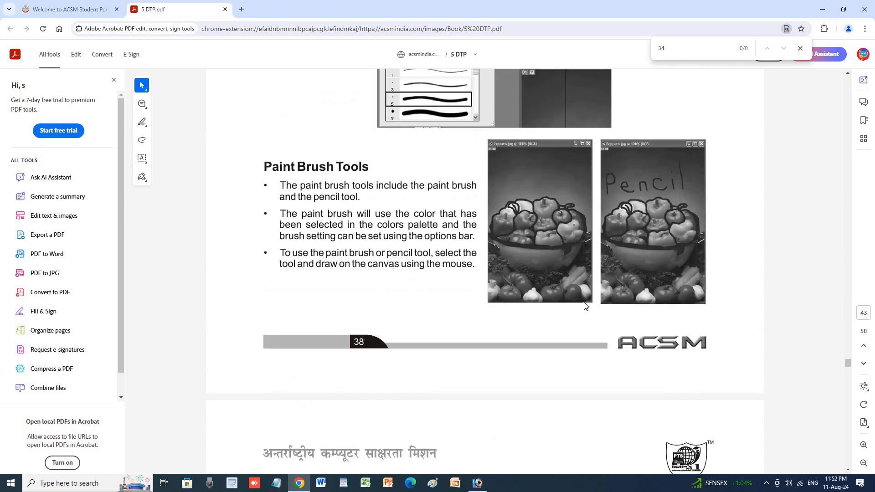
scroll(584, 302, down, 14)
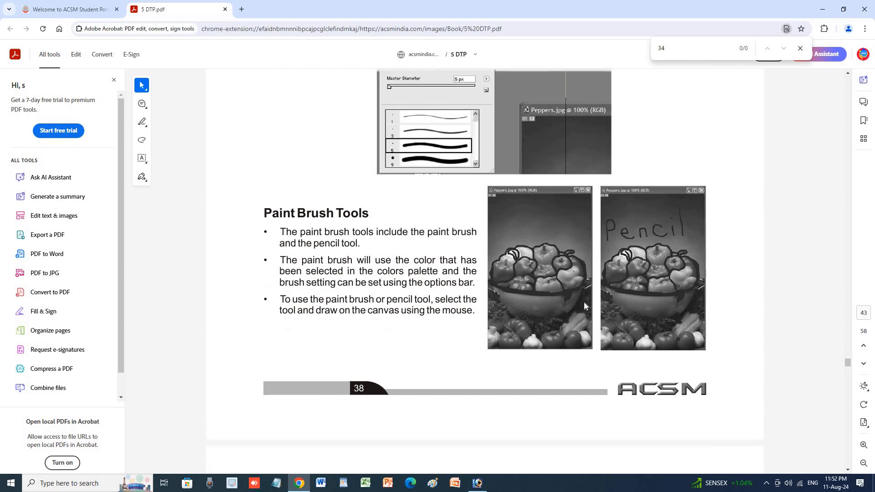
Review the PDF sections on cloning, blur, dodge, paint bucket and gradient tools, color swatches and erasers.
scroll(587, 306, down, 20)
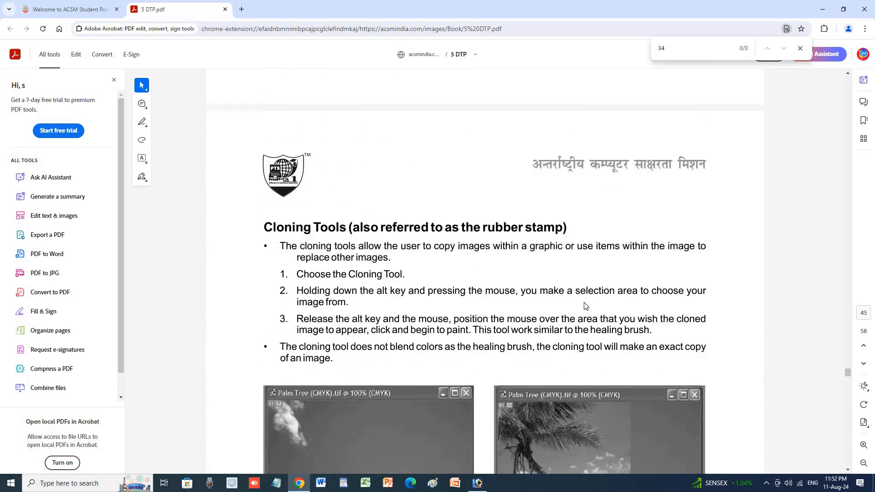
scroll(585, 305, down, 10)
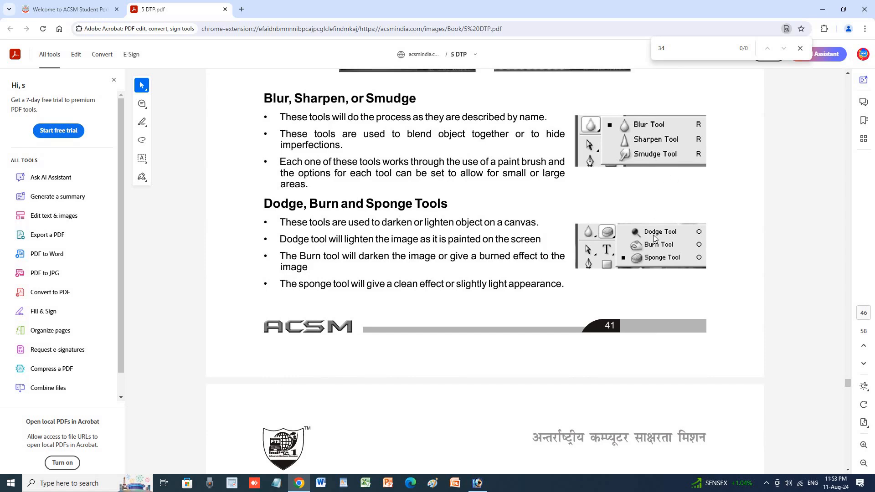
scroll(655, 258, down, 12)
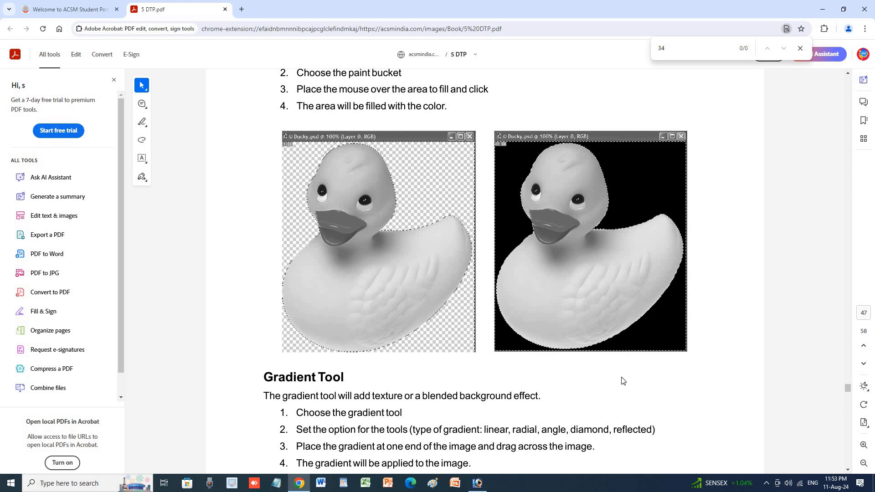
scroll(624, 381, down, 10)
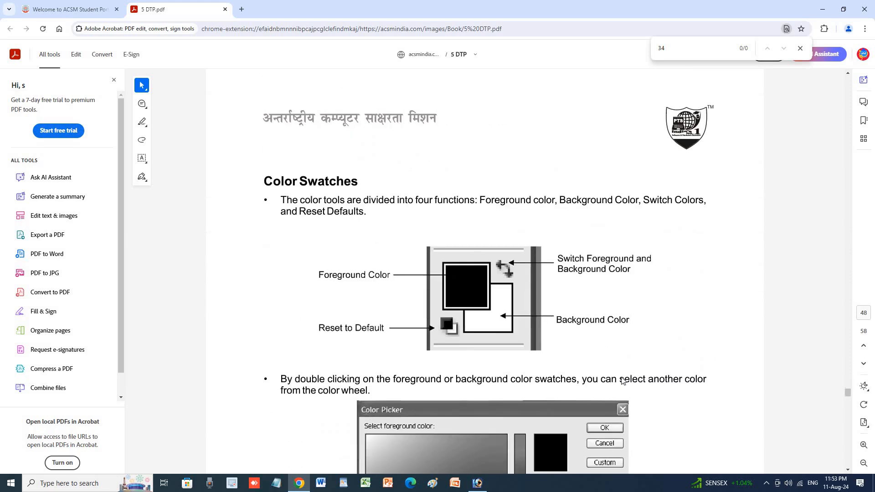
scroll(623, 380, down, 2)
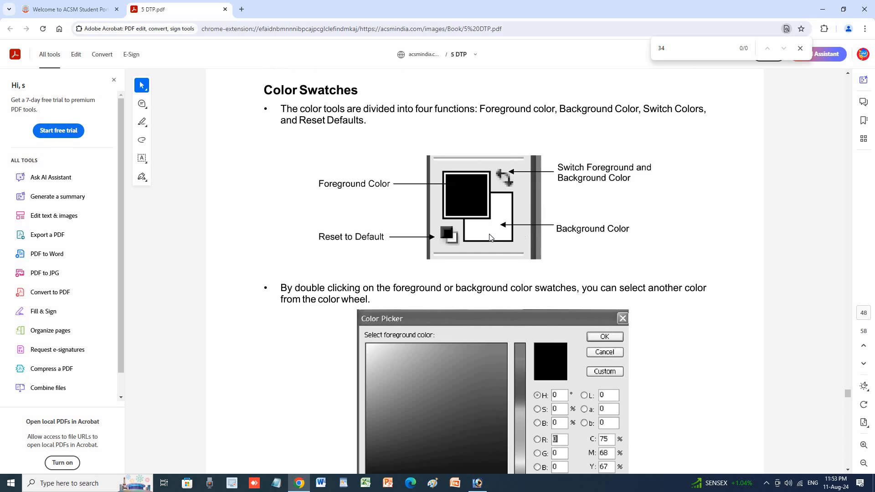
scroll(490, 237, down, 5)
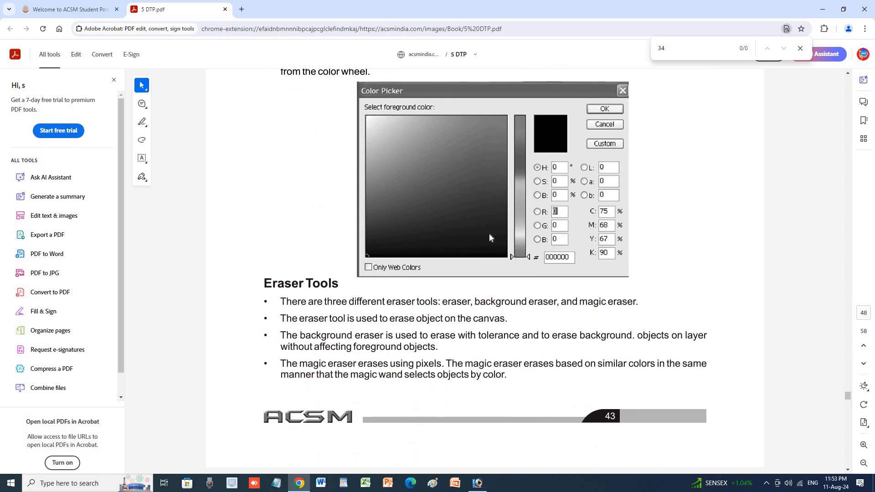
scroll(527, 248, down, 5)
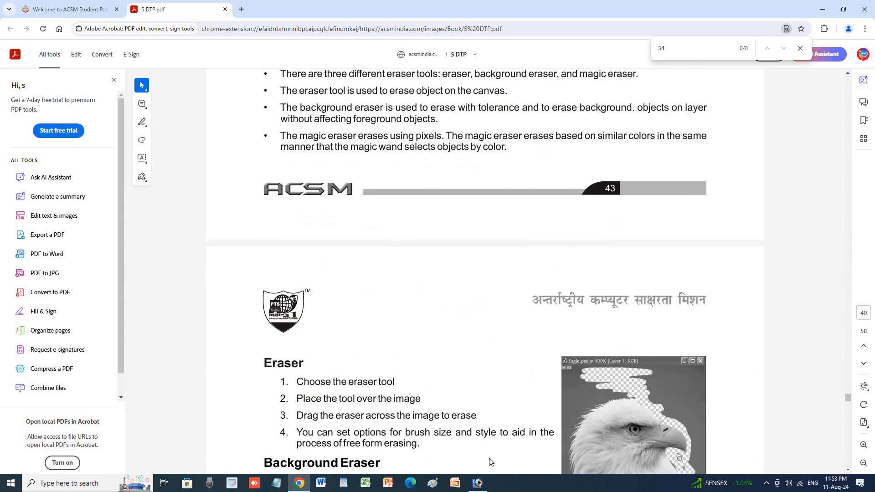
Switch to Photoshop and set the background color to a dark blue in the Color Picker.
click(477, 483)
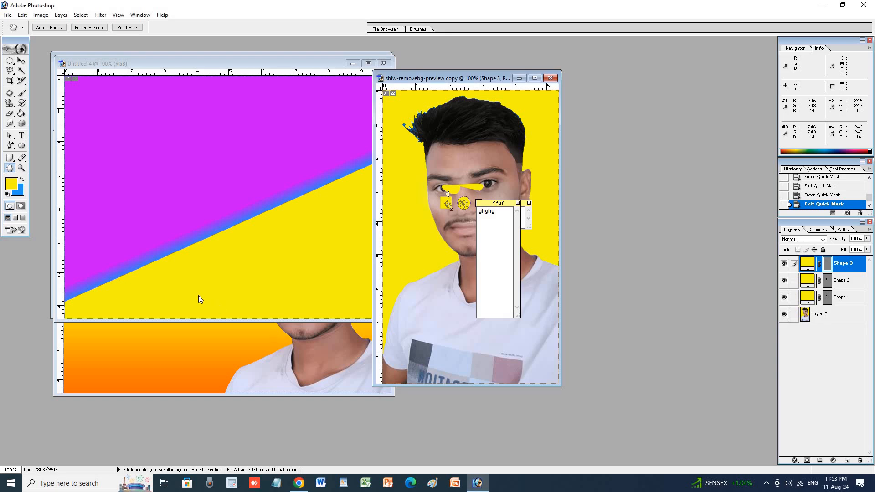
click(18, 190)
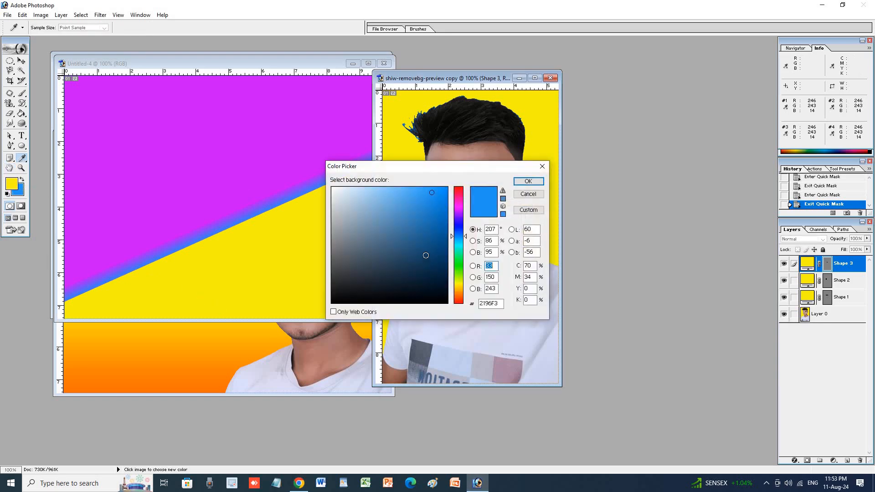
click(426, 255)
click(528, 181)
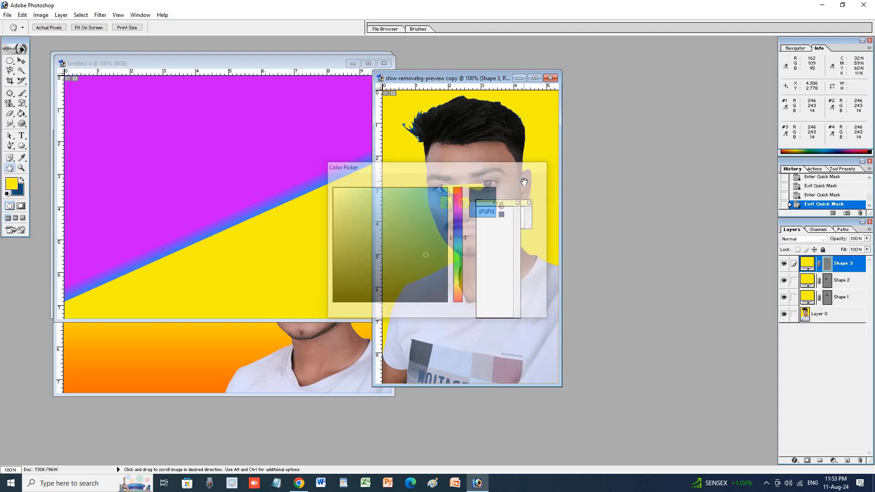
Return to 5 DTP.pdf in Chrome and review the sections from Eraser through color adjustment, text, filters and saving to Printing from Photoshop.
click(478, 484)
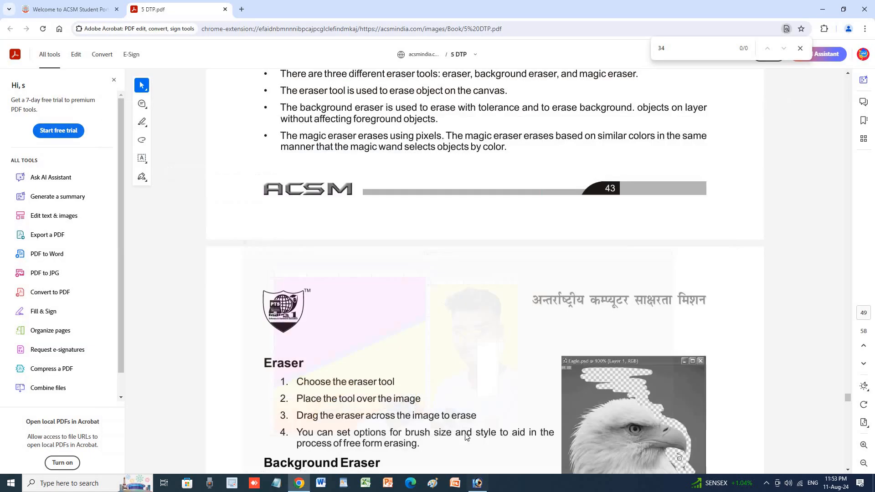
scroll(445, 381, down, 5)
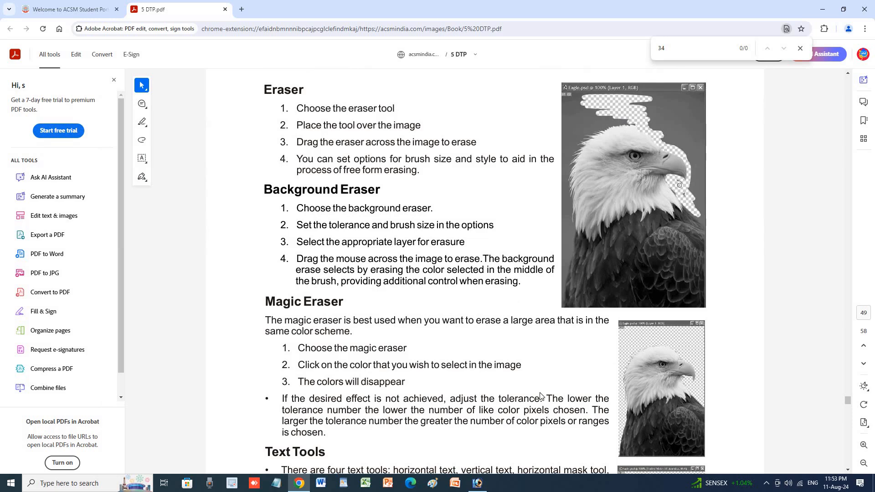
scroll(541, 396, down, 17)
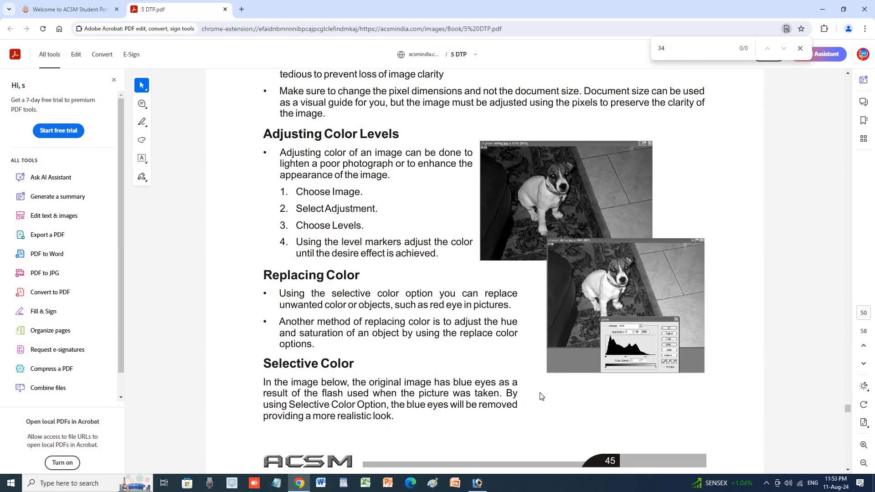
scroll(541, 397, down, 2)
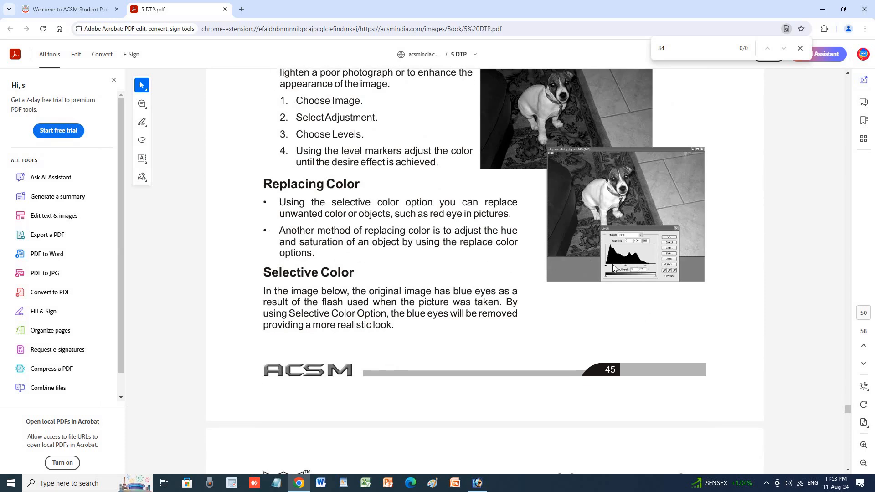
scroll(613, 268, down, 15)
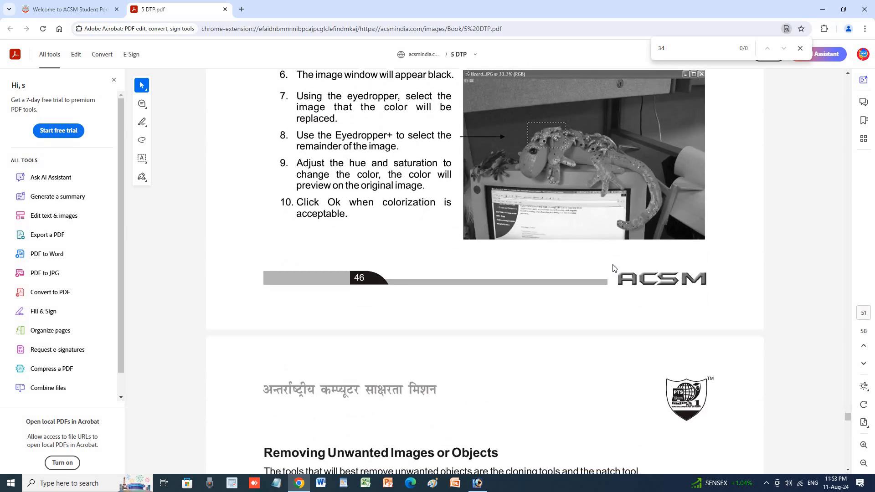
scroll(614, 268, down, 1)
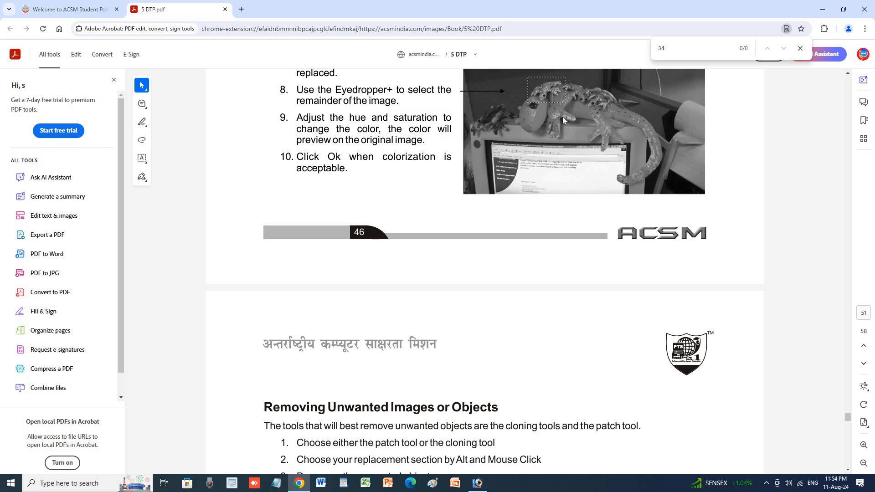
scroll(558, 170, down, 8)
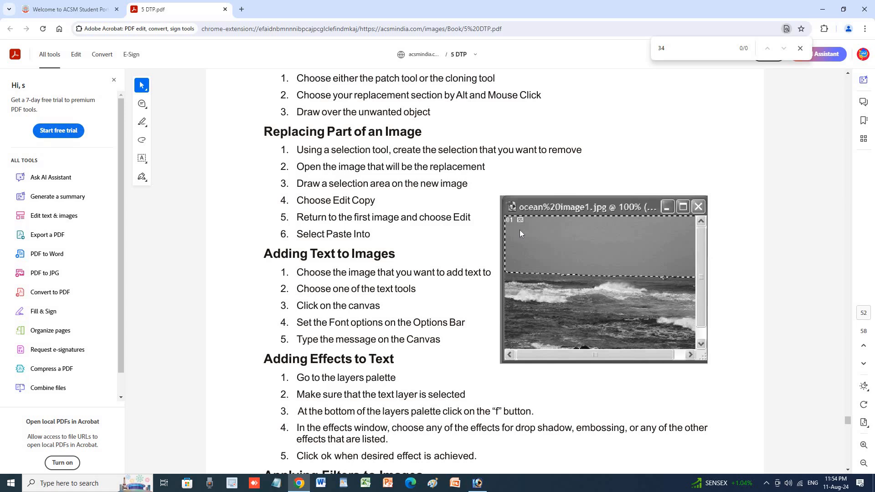
scroll(520, 230, down, 15)
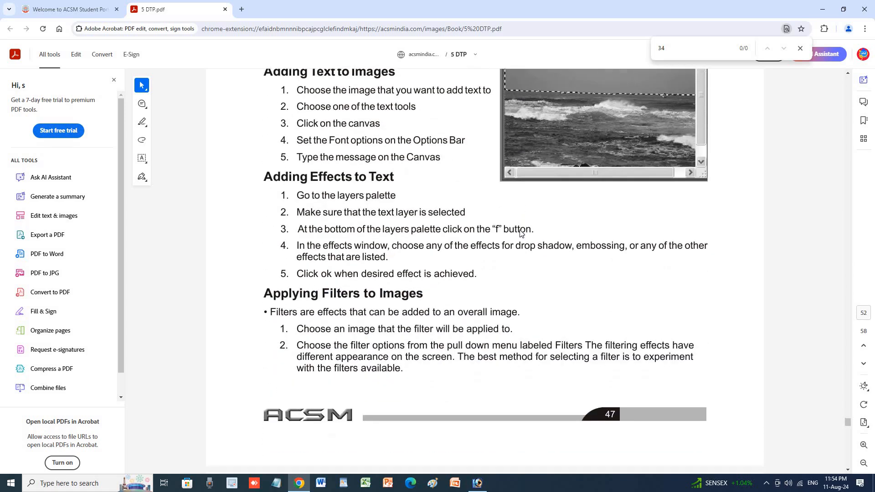
scroll(521, 234, down, 5)
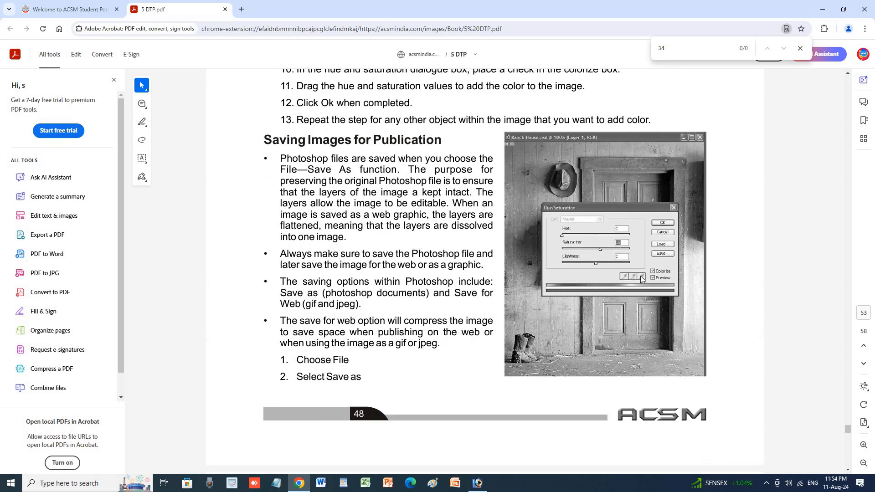
scroll(641, 276, down, 13)
scroll(641, 275, down, 1)
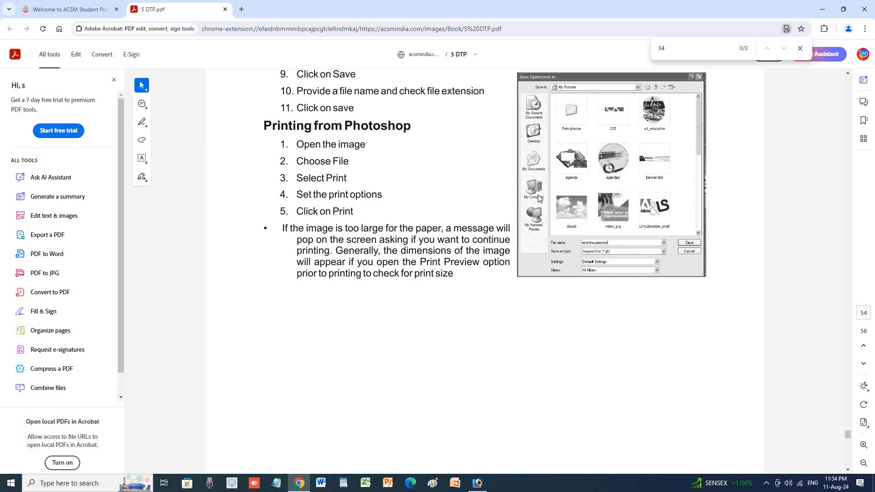
Look through the remaining pages of 5 DTP.pdf up to the back cover and close the document.
scroll(540, 197, down, 10)
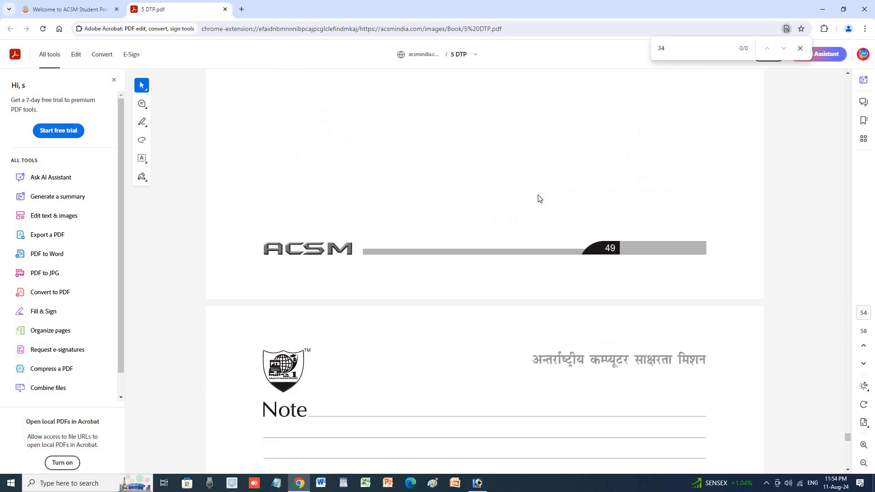
scroll(539, 198, down, 20)
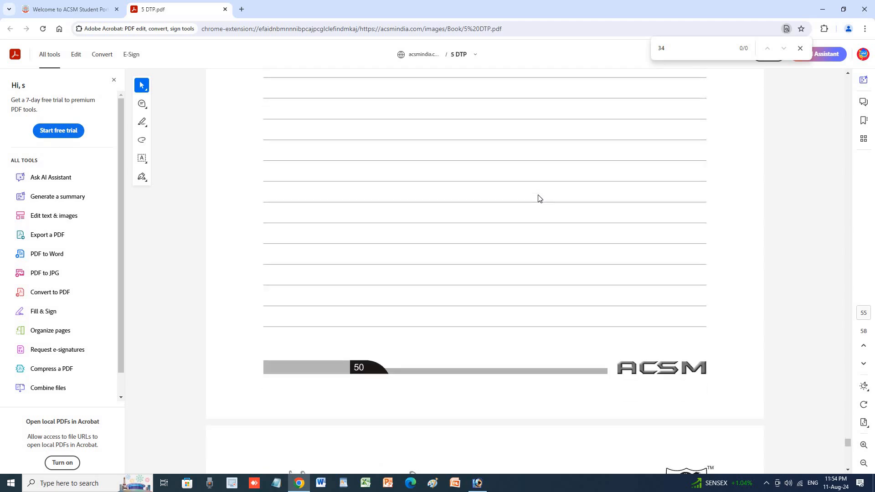
scroll(538, 195, down, 15)
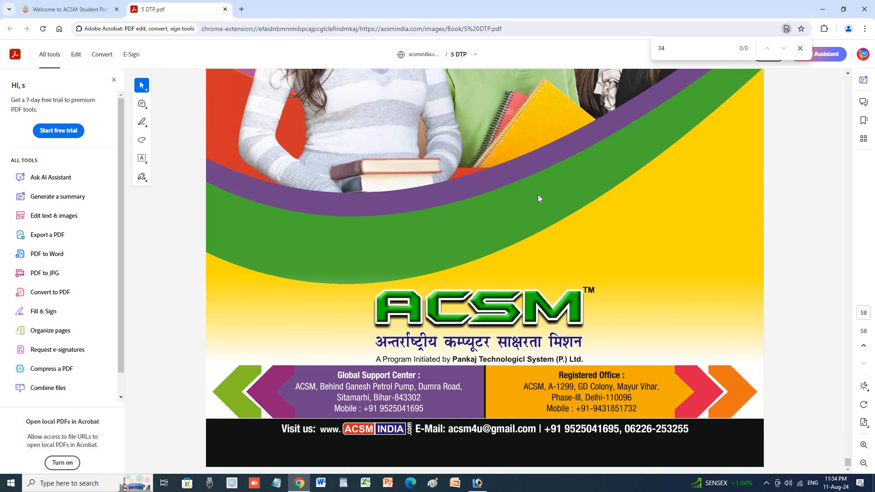
click(225, 9)
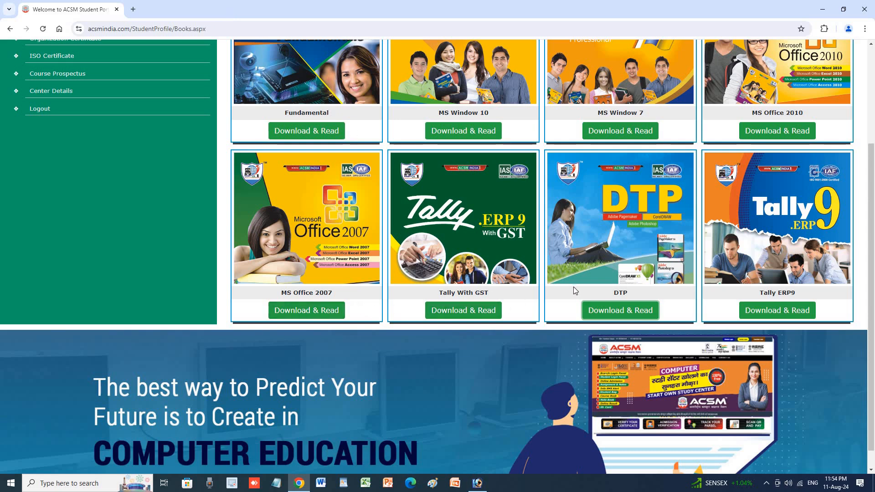
Open the Tally ERP9 book from the student portal's book list and enlarge its pages for reading.
click(768, 313)
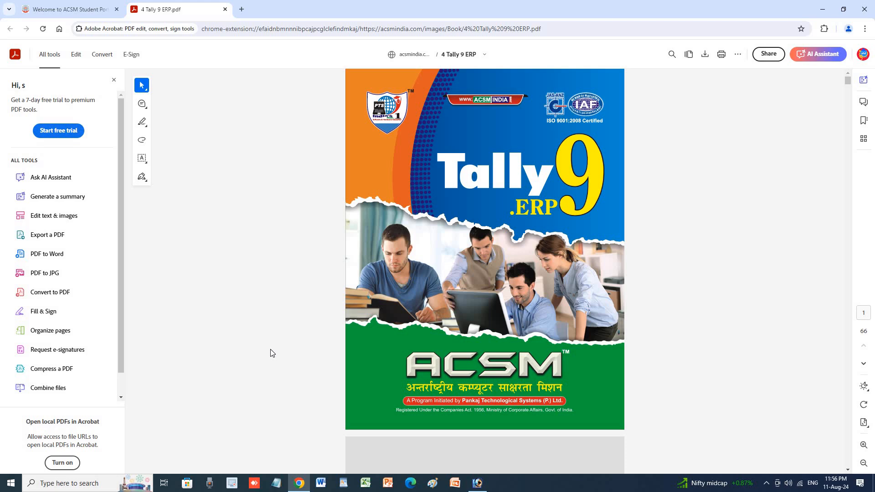
scroll(283, 288, down, 10)
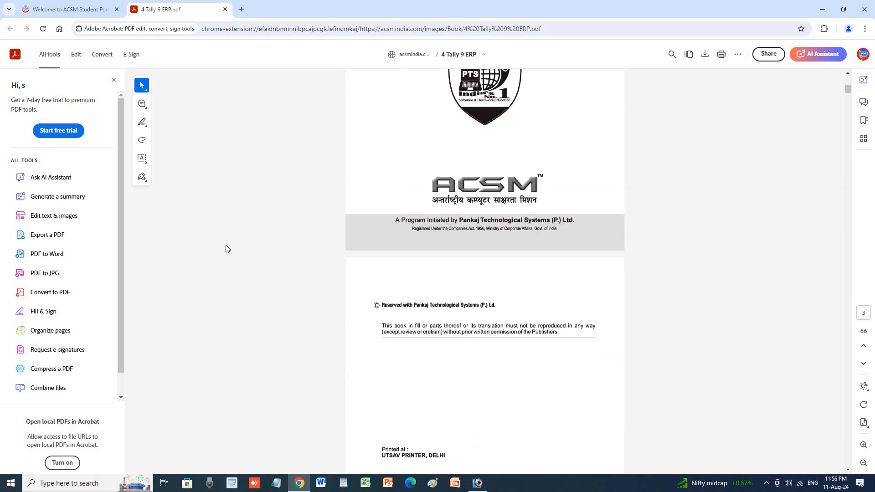
scroll(328, 257, down, 7)
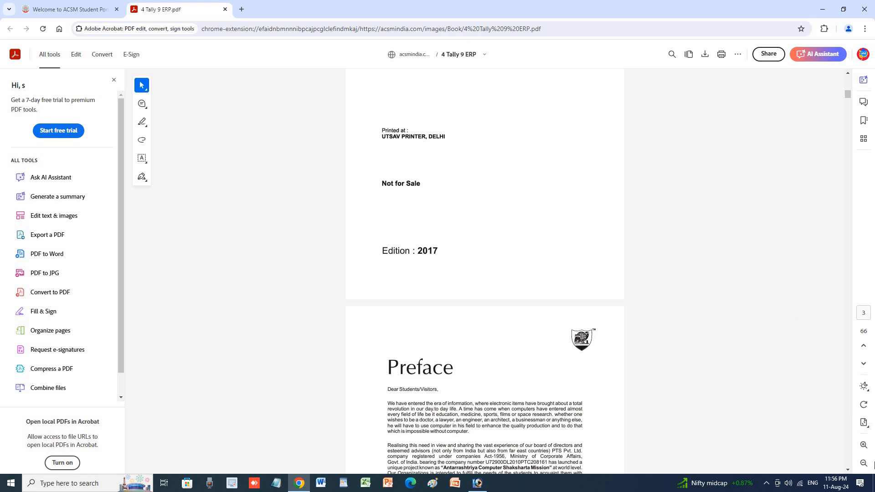
click(864, 446)
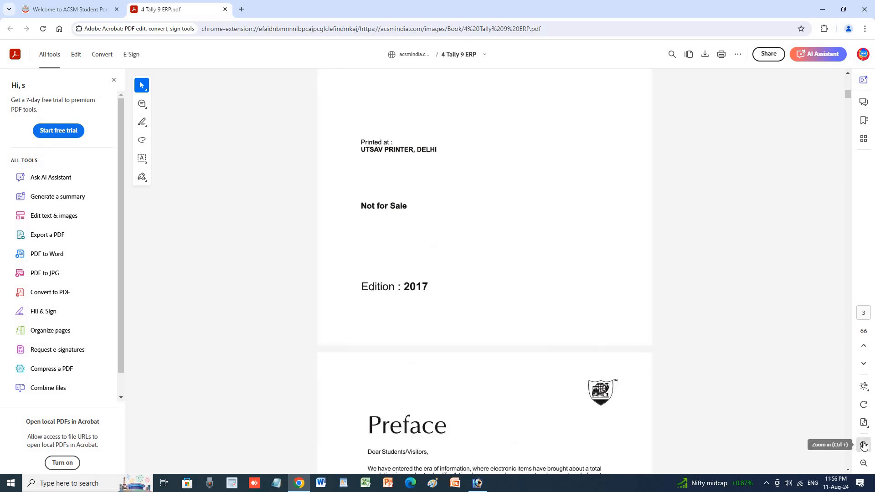
click(864, 445)
click(864, 446)
Review the Tally book's contents list, the Basics of Accounting chapter and the Fundamentals of Tally.ERP 9 start-up screen.
scroll(571, 312, down, 5)
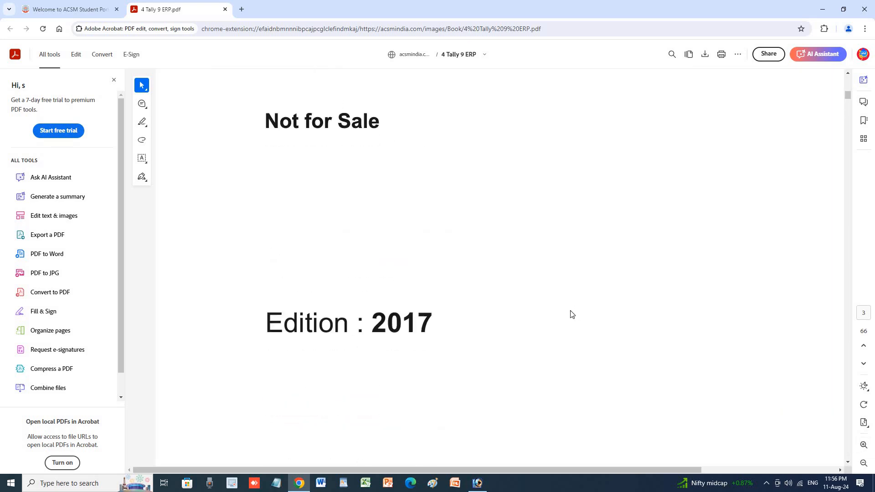
scroll(571, 314, down, 20)
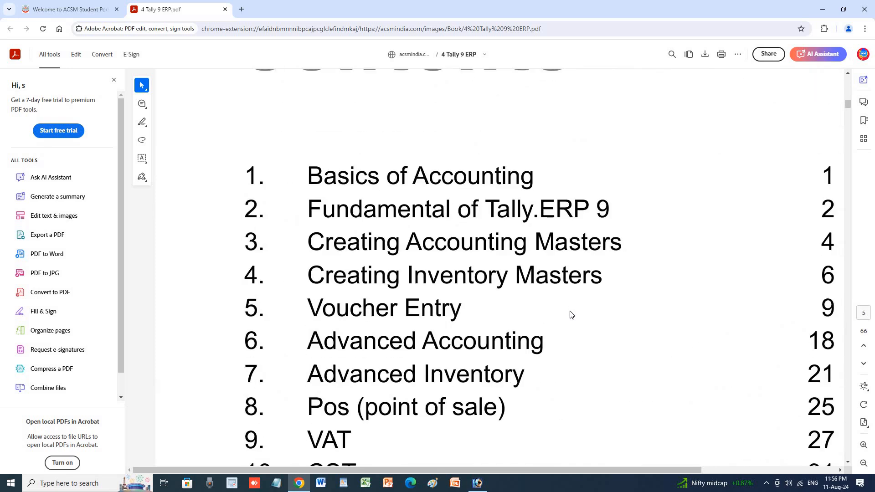
scroll(571, 314, down, 6)
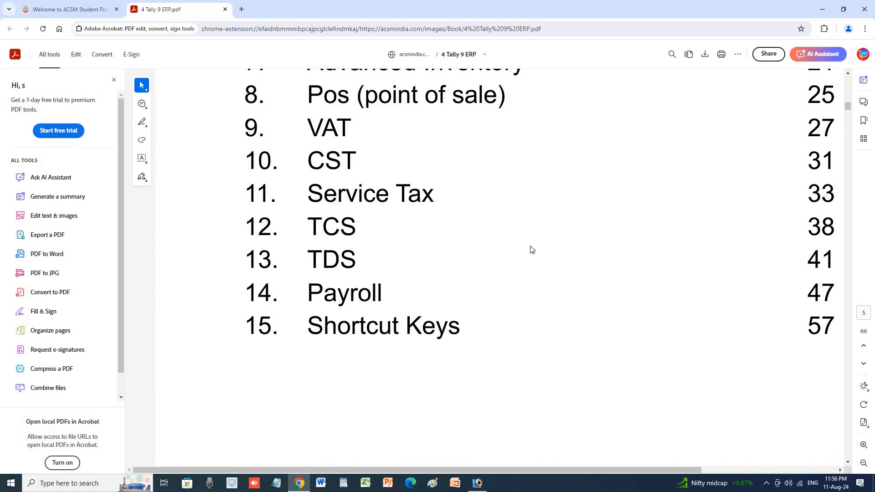
scroll(532, 250, down, 10)
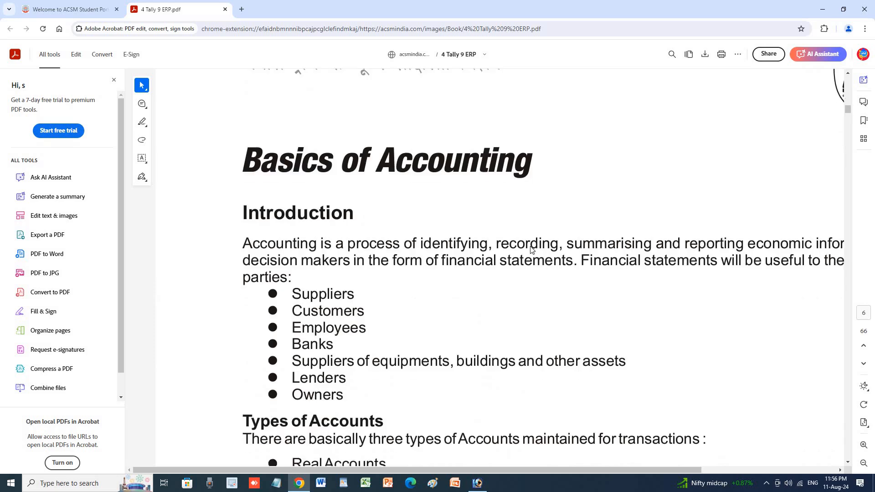
scroll(532, 250, down, 8)
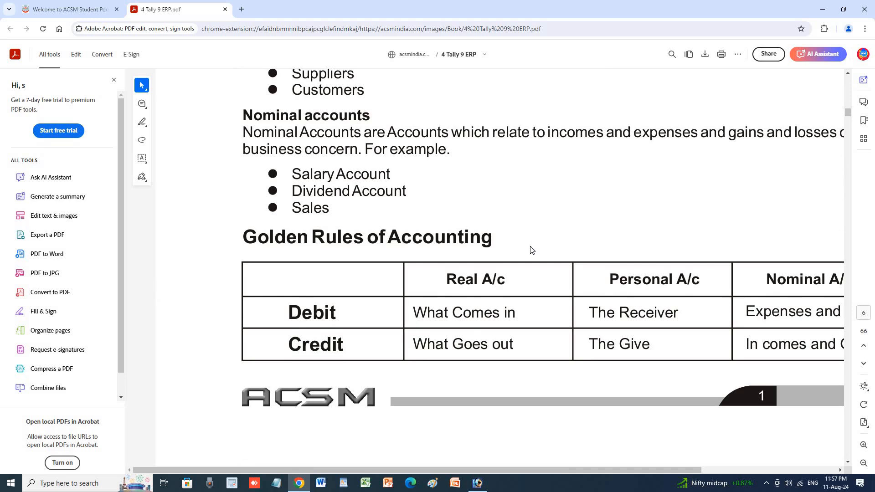
scroll(532, 250, down, 10)
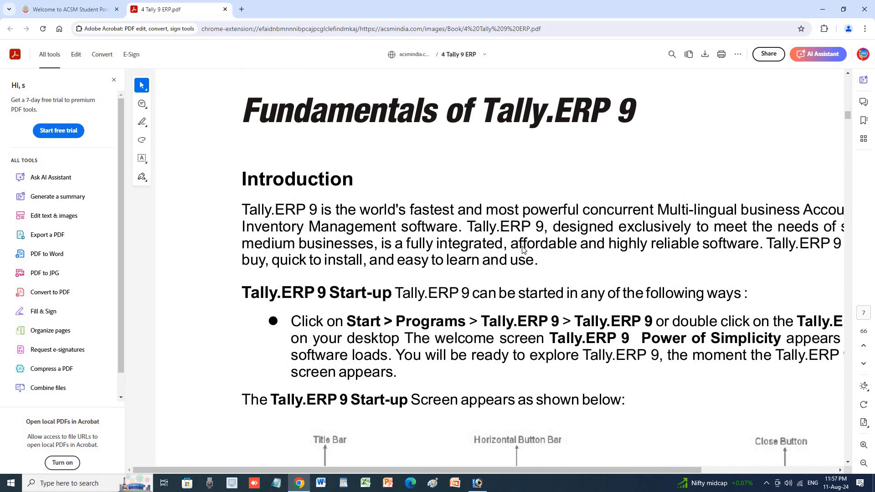
scroll(523, 249, down, 7)
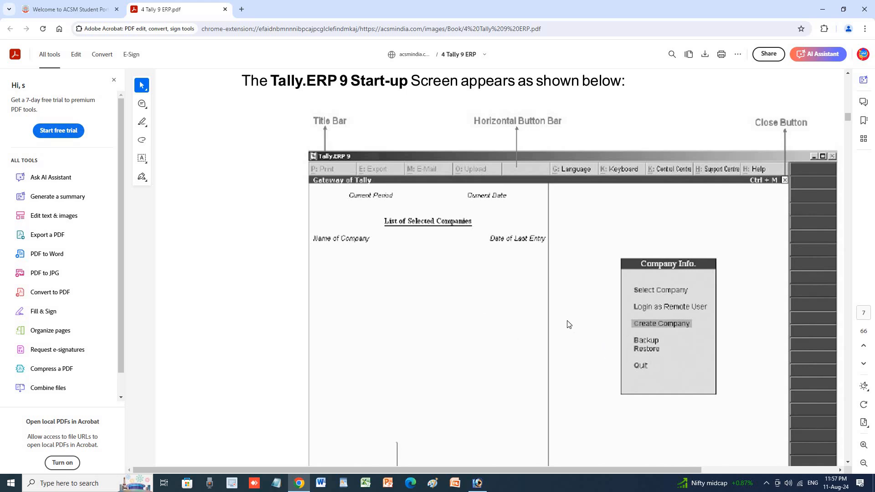
scroll(569, 324, down, 4)
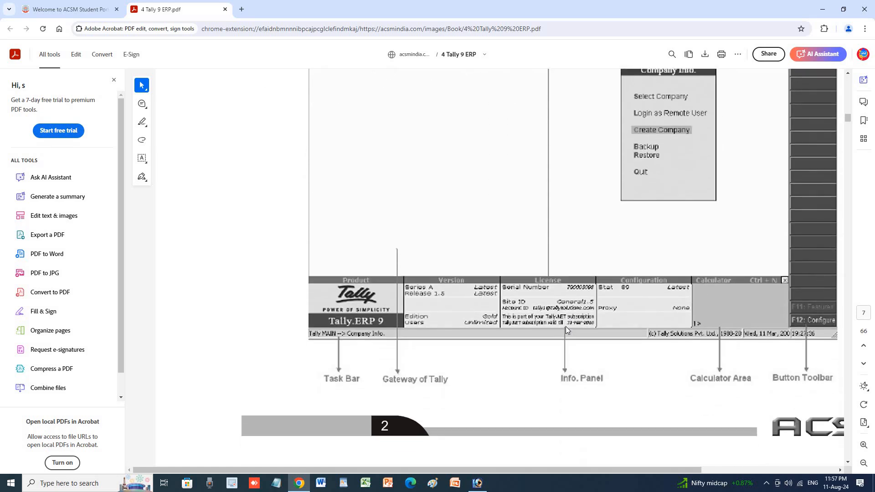
scroll(567, 328, down, 2)
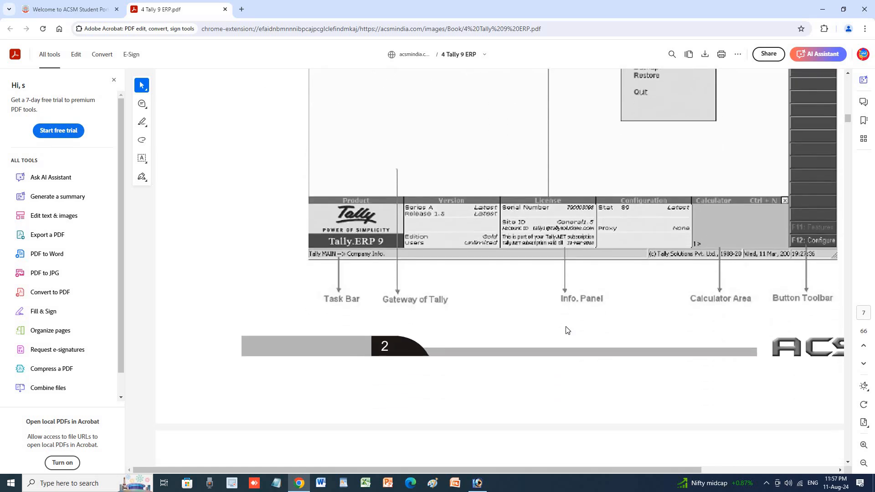